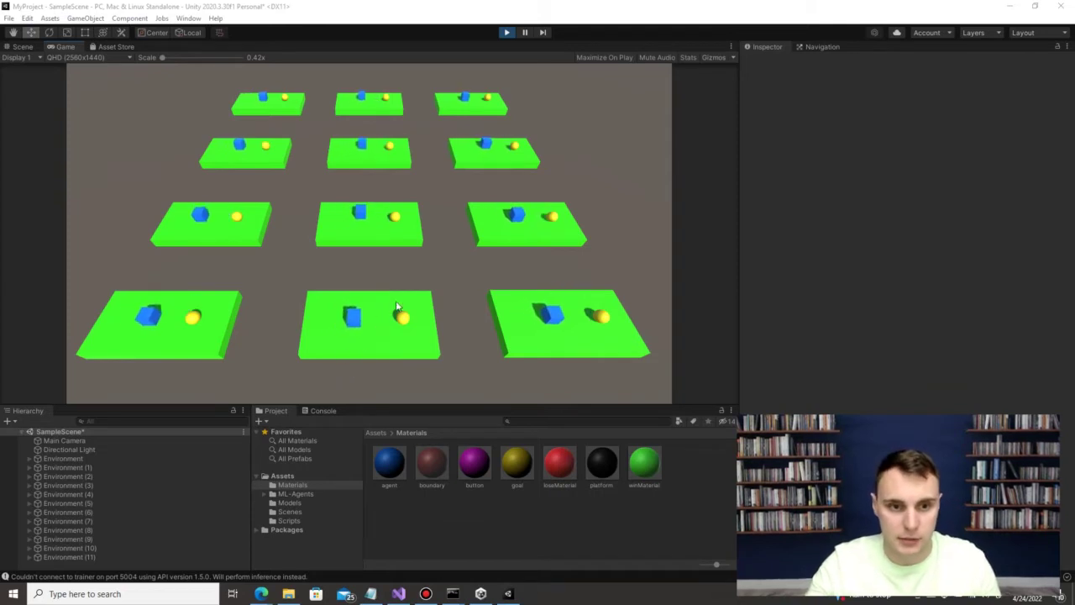
Step: Exit Play mode and delete Environment through Environment (11) from the scene
{"action": "left_click", "coordinate": [551, 177]}
{"action": "key", "text": "ctrl+p"}
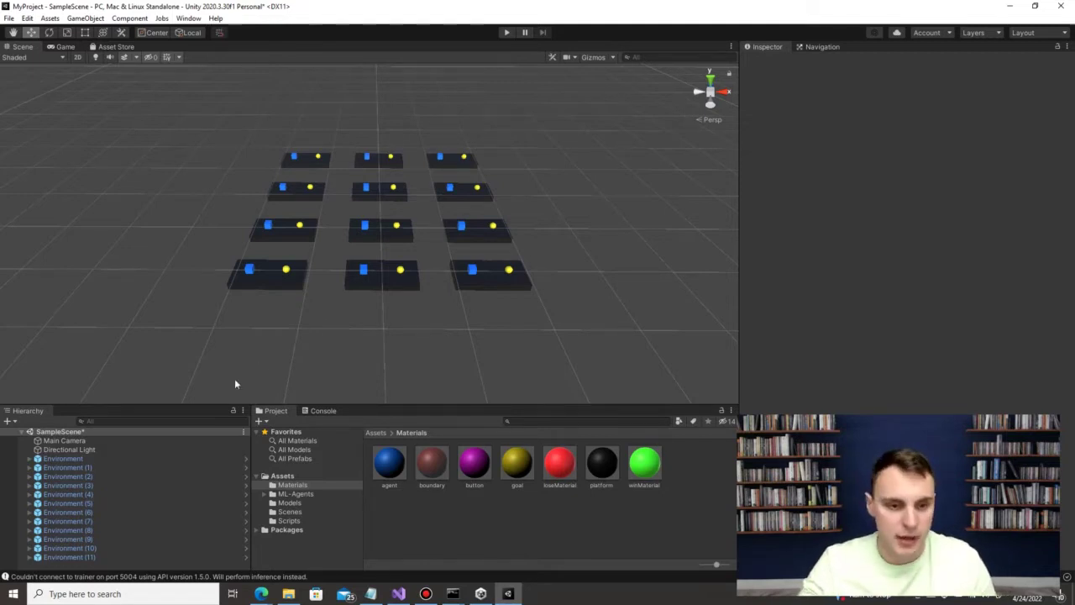
{"action": "left_click", "coordinate": [101, 557]}
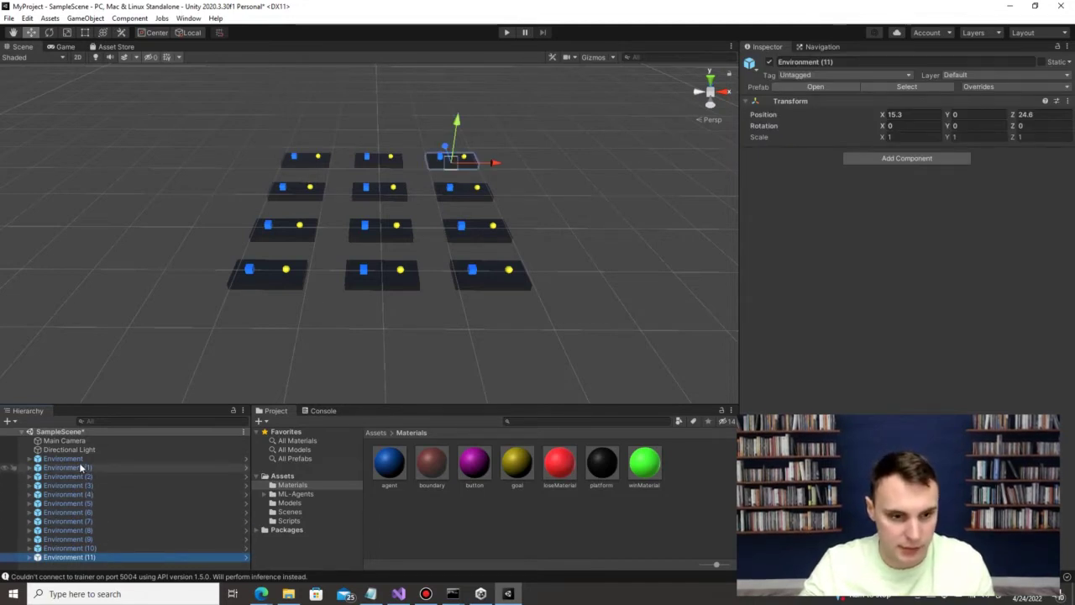
{"action": "left_click", "coordinate": [80, 460], "text": "shift"}
{"action": "key", "text": "Delete"}
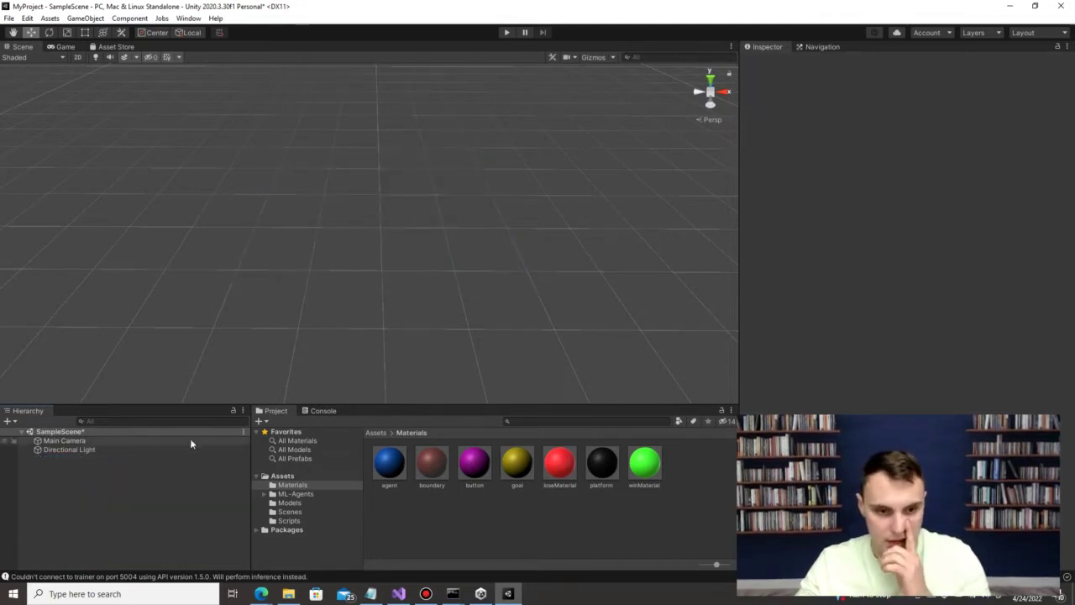
{"action": "left_click", "coordinate": [306, 474]}
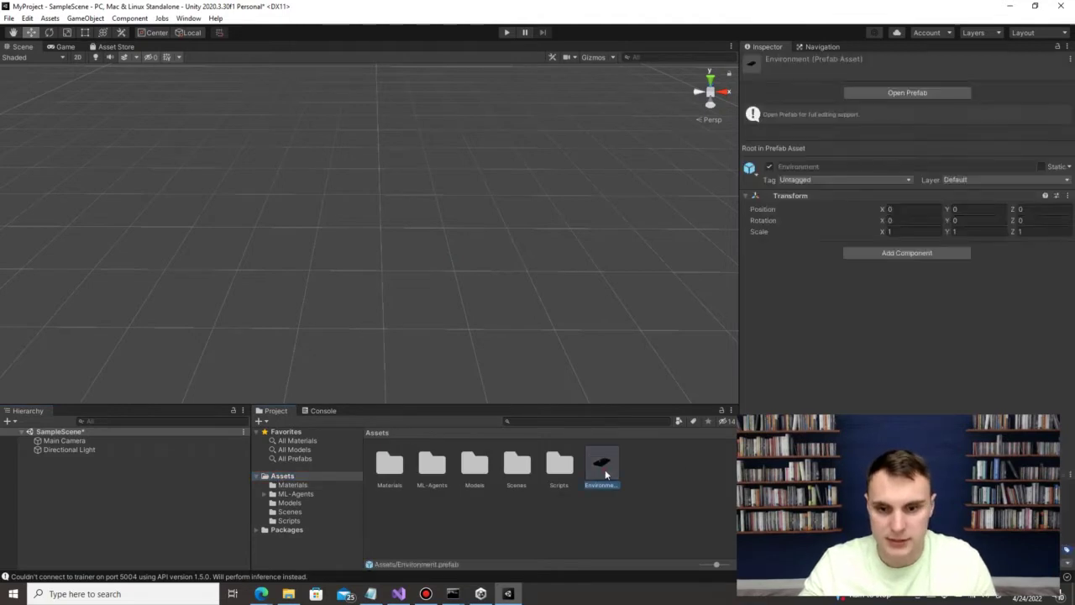
Step: Open the Environment prefab for editing and drag the Goal sphere right to X 5.15
{"action": "double_click", "coordinate": [604, 468]}
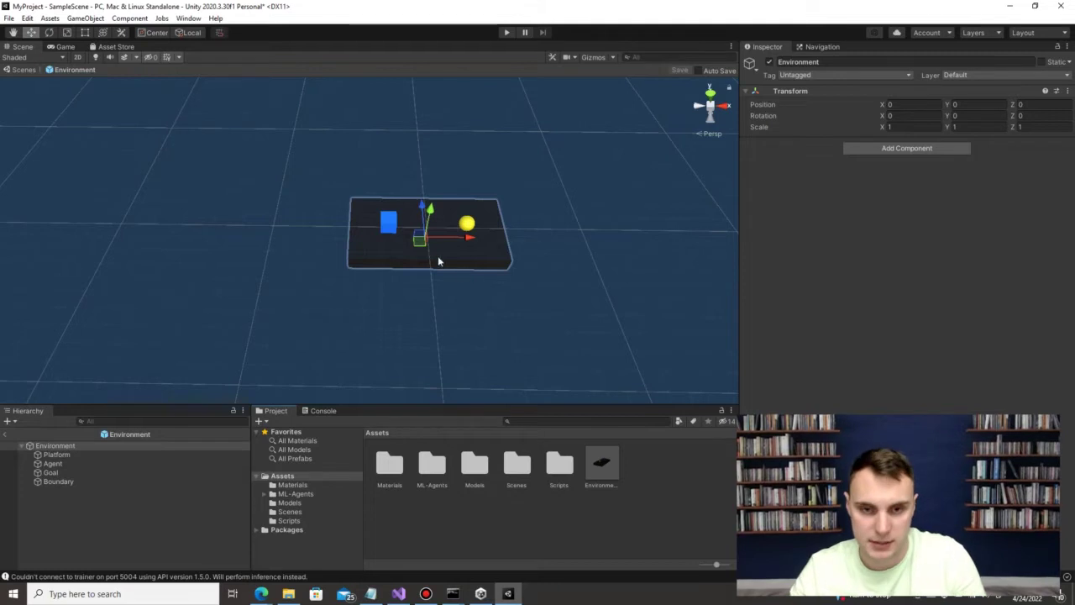
{"action": "left_click", "coordinate": [436, 303]}
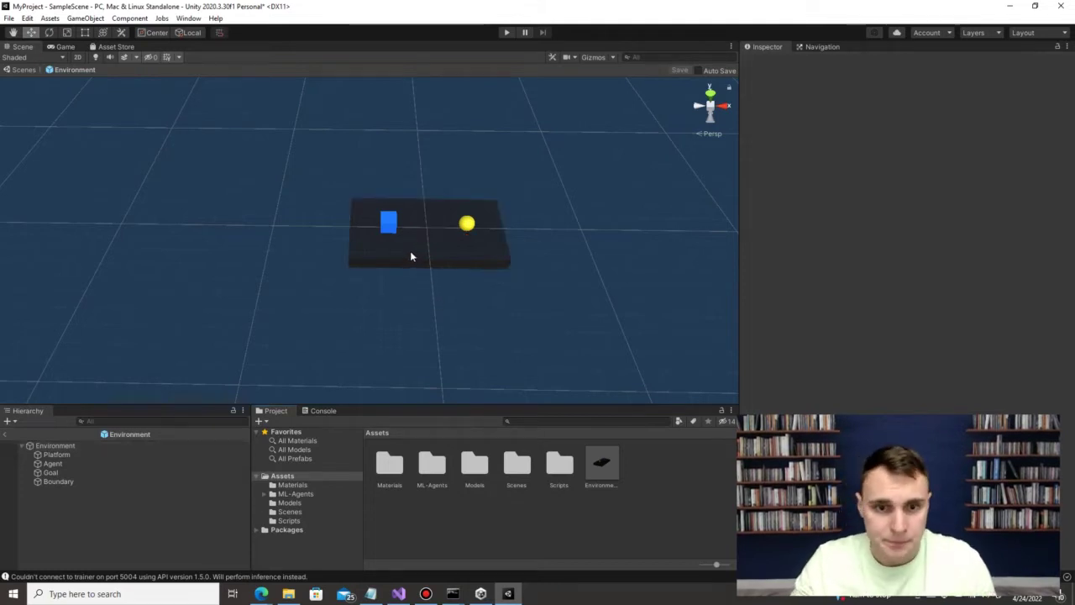
{"action": "left_click", "coordinate": [403, 252]}
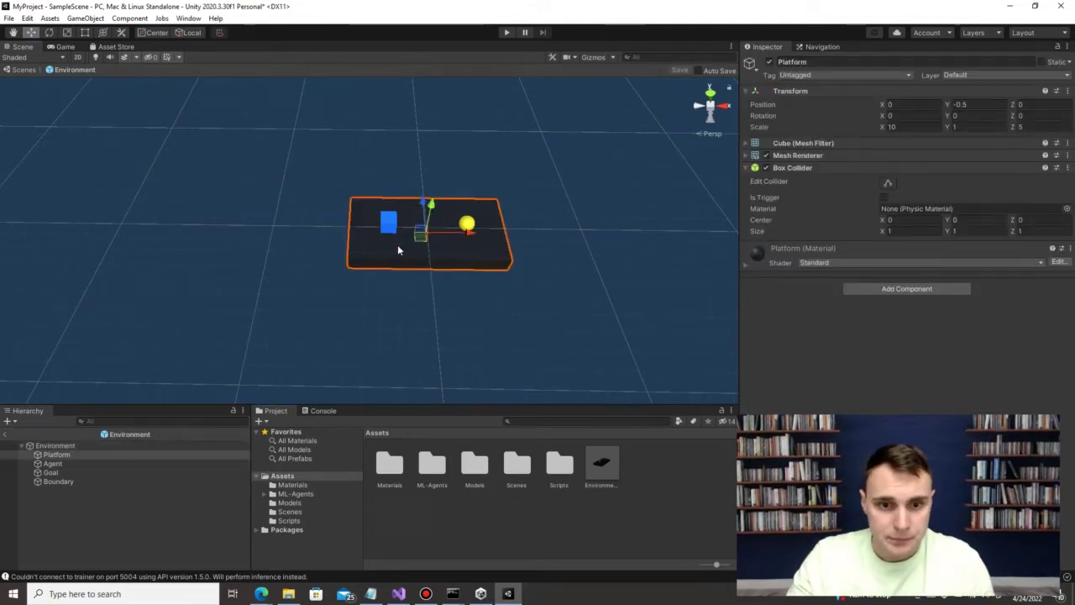
{"action": "left_click", "coordinate": [468, 225]}
{"action": "left_click_drag", "start_coordinate": [510, 223], "coordinate": [550, 225]}
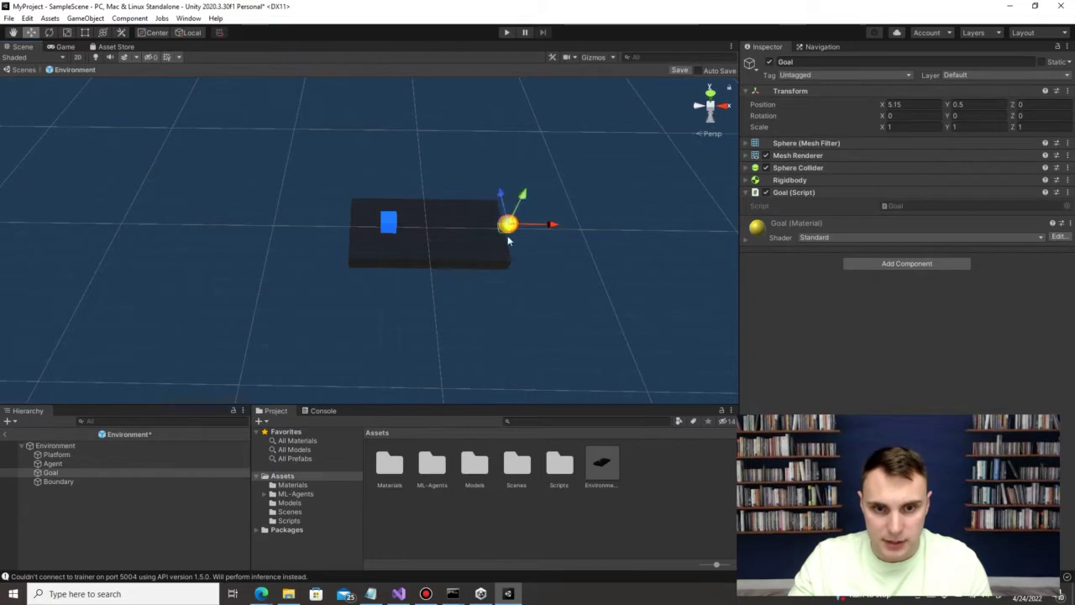
{"action": "left_click", "coordinate": [475, 250]}
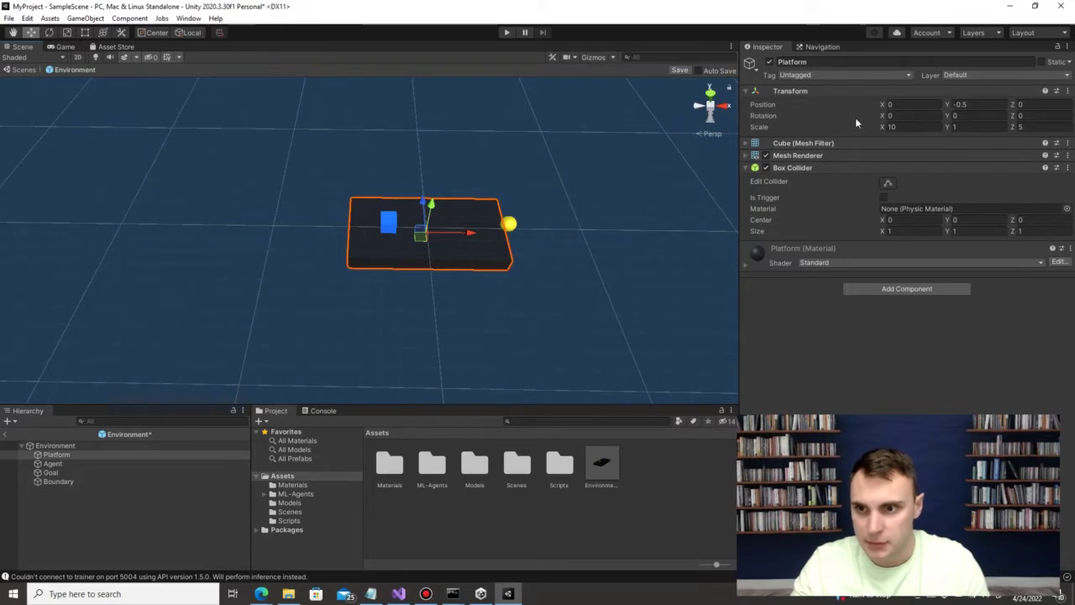
Step: Set the platform's X scale to 6 and its X position to -1
{"action": "left_click", "coordinate": [918, 126]}
{"action": "key", "text": "BackSpace"}
{"action": "type", "text": "6"}
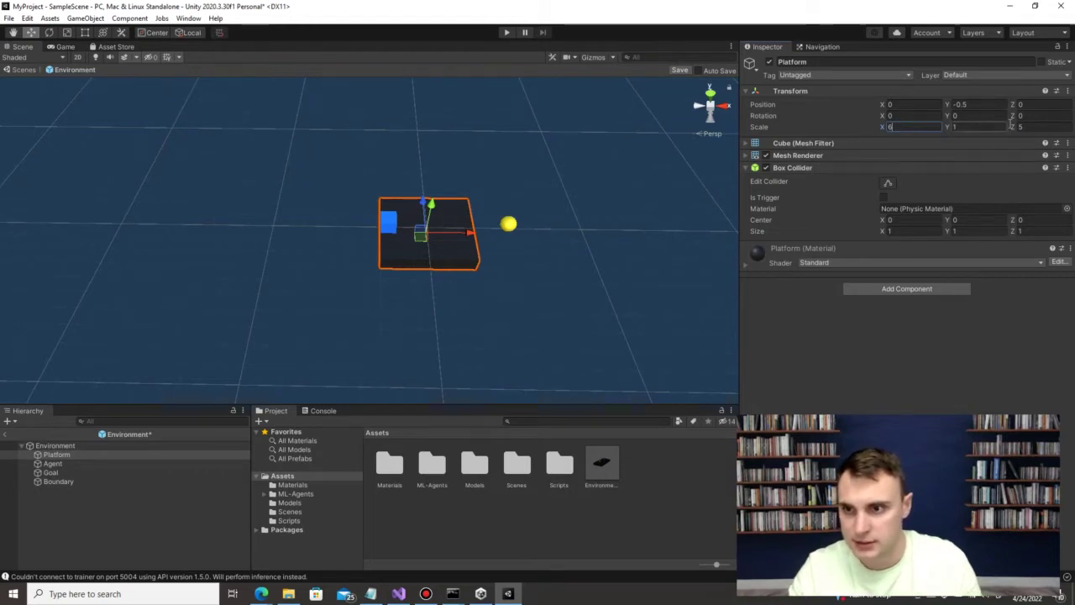
{"action": "left_click_drag", "start_coordinate": [470, 233], "coordinate": [453, 234]}
{"action": "left_click", "coordinate": [918, 106]}
{"action": "type", "text": "-0"}
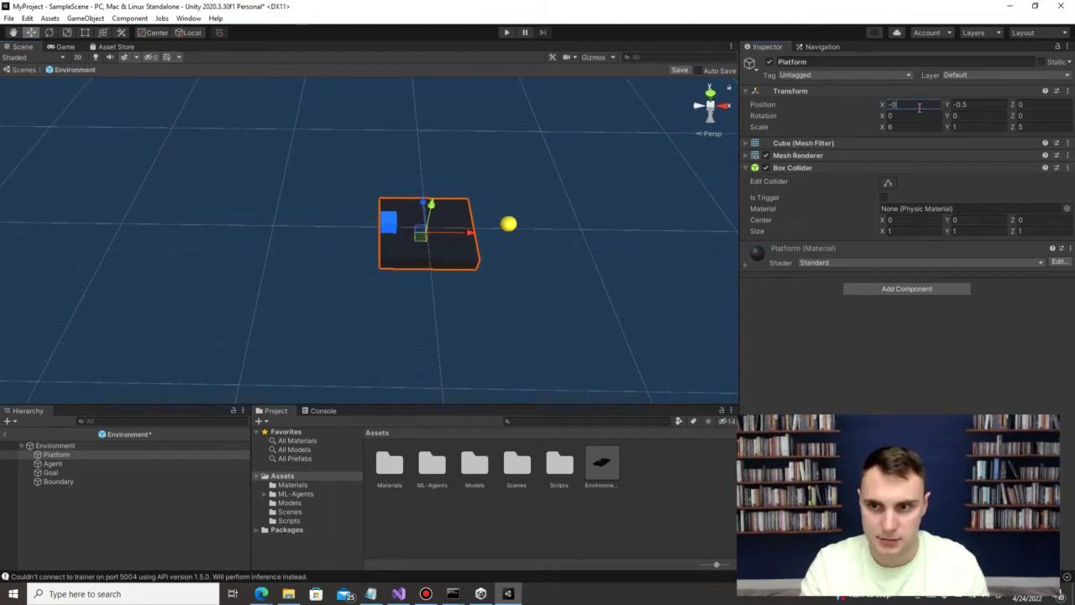
{"action": "key", "text": "BackSpace"}
{"action": "type", "text": "1"}
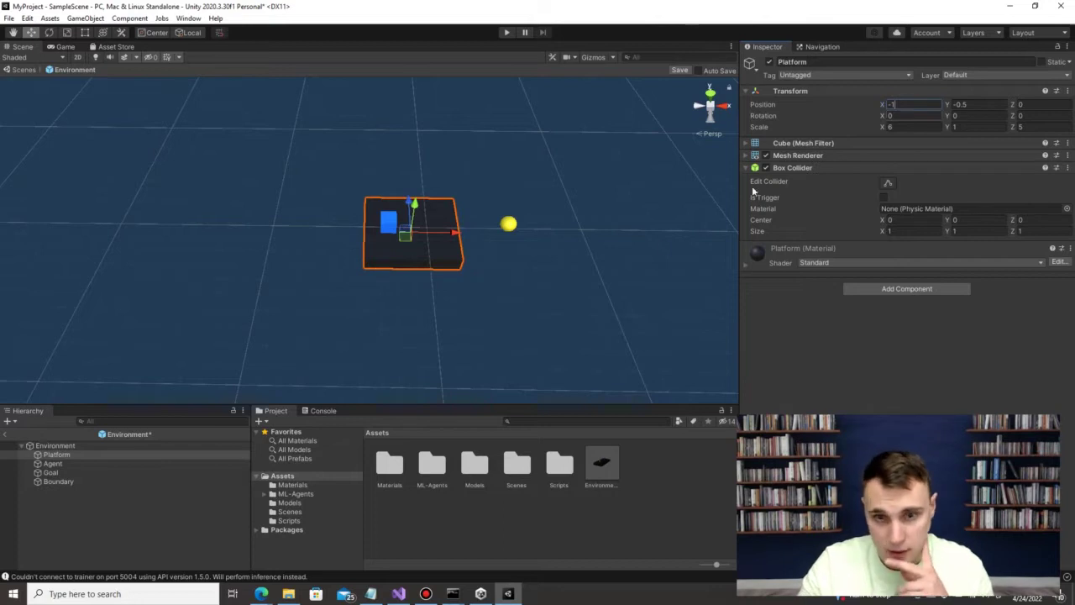
{"action": "left_click", "coordinate": [650, 248]}
Step: Set the Goal sphere's X position to 5
{"action": "left_click", "coordinate": [508, 225]}
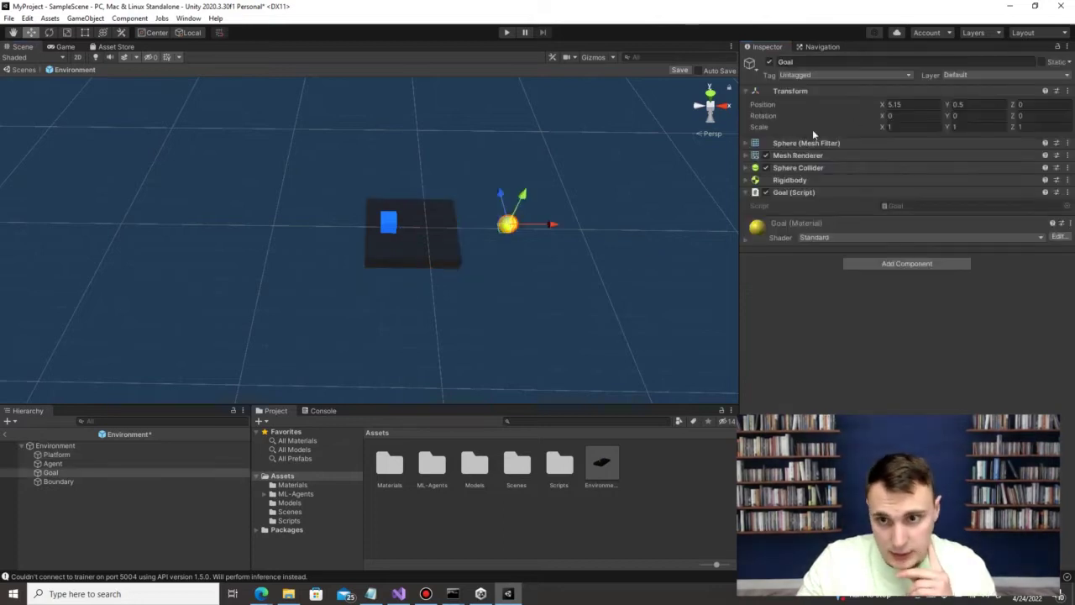
{"action": "left_click", "coordinate": [917, 104]}
{"action": "type", "text": "5.5"}
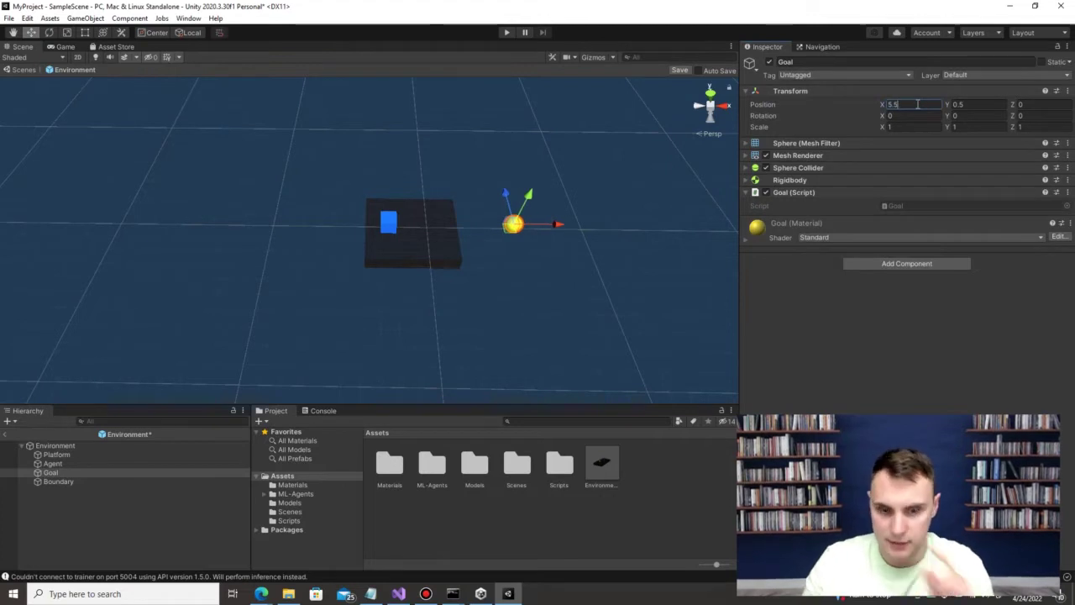
{"action": "key", "text": "BackSpace"}
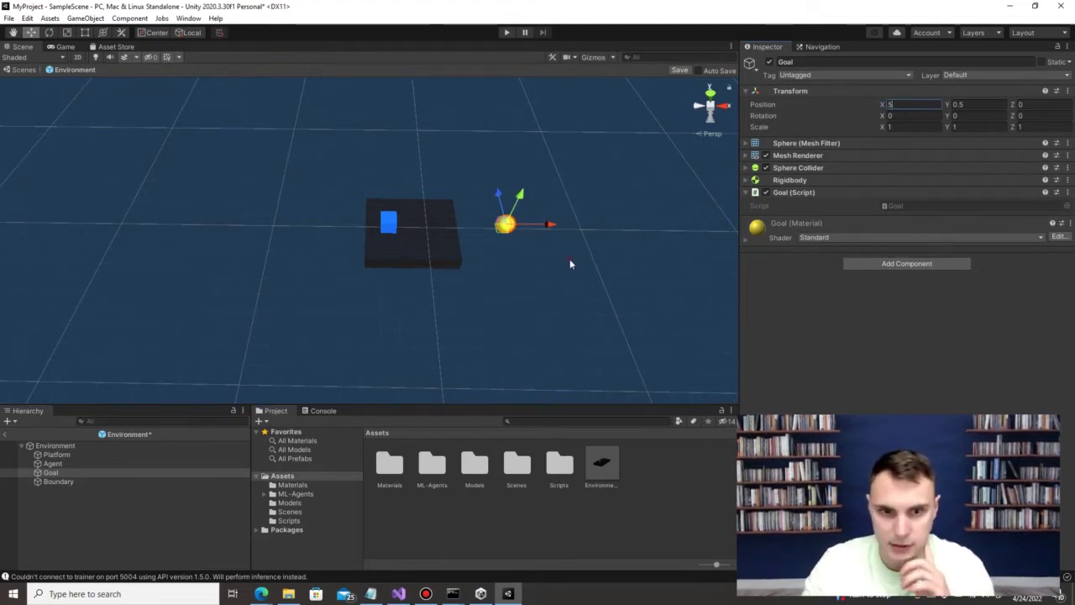
{"action": "left_click", "coordinate": [570, 264]}
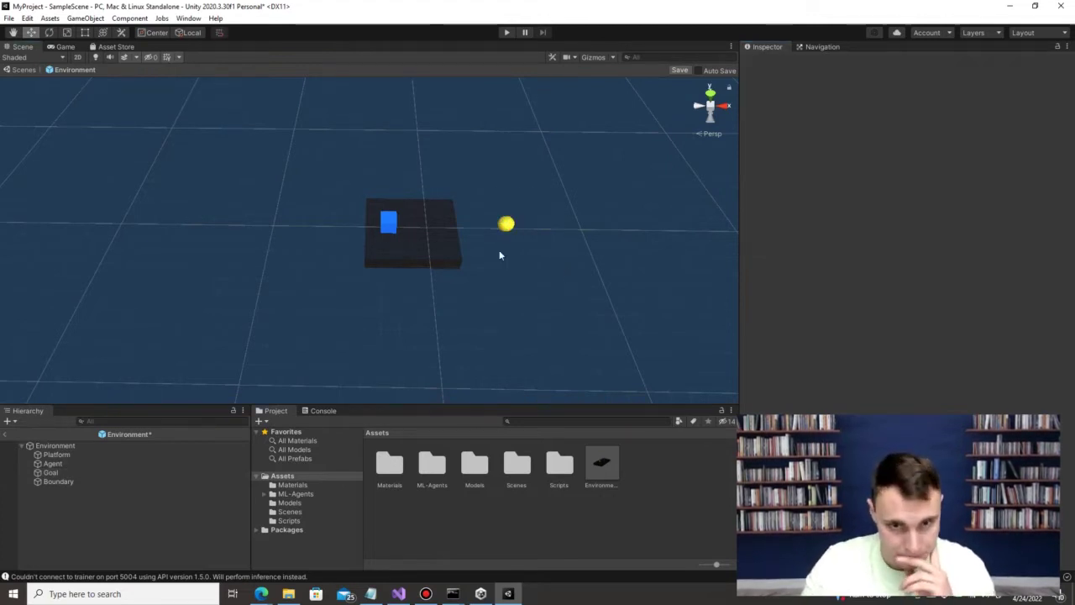
Step: Add a new Cube to the prefab and place it at X 3.5, Y -0.5, Z 0
{"action": "left_click", "coordinate": [8, 421]}
{"action": "mouse_move", "coordinate": [84, 459]}
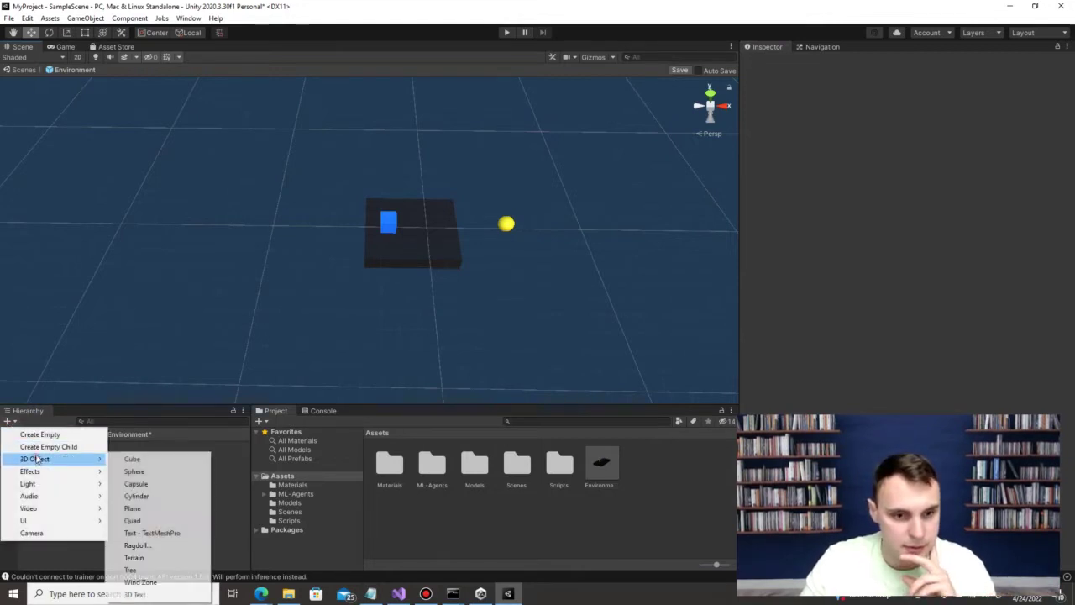
{"action": "left_click", "coordinate": [130, 459]}
{"action": "left_click_drag", "start_coordinate": [420, 242], "coordinate": [539, 241]}
{"action": "left_click", "coordinate": [995, 105]}
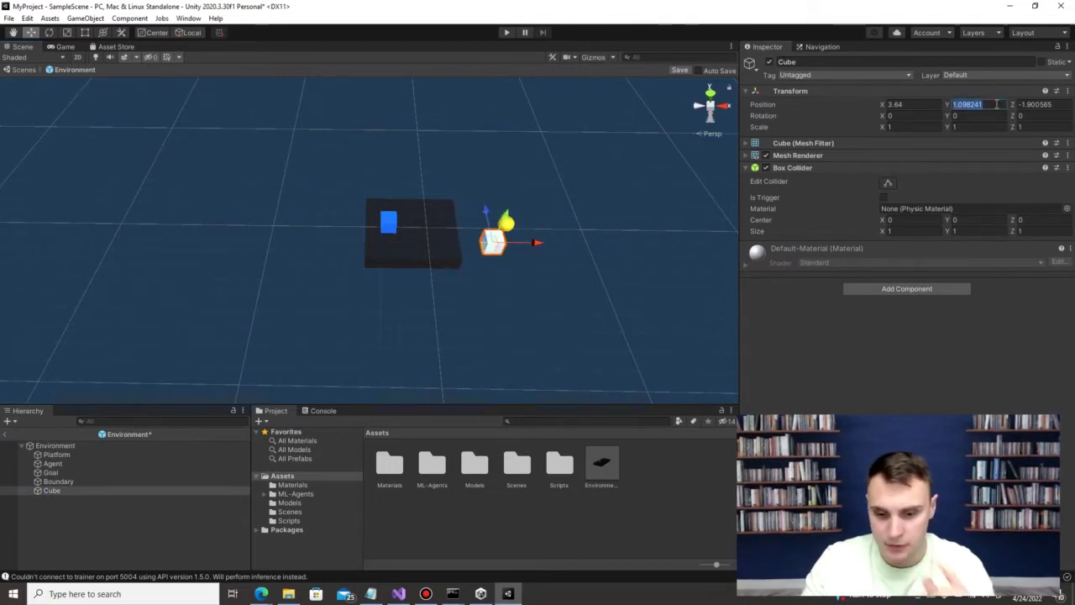
{"action": "type", "text": "-0.5"}
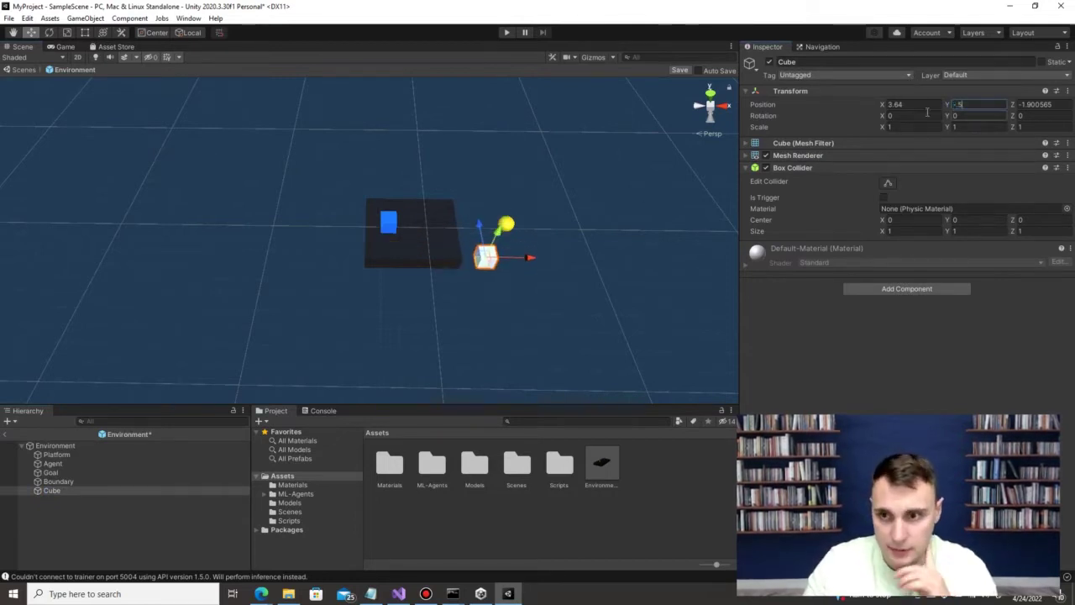
{"action": "left_click", "coordinate": [925, 105]}
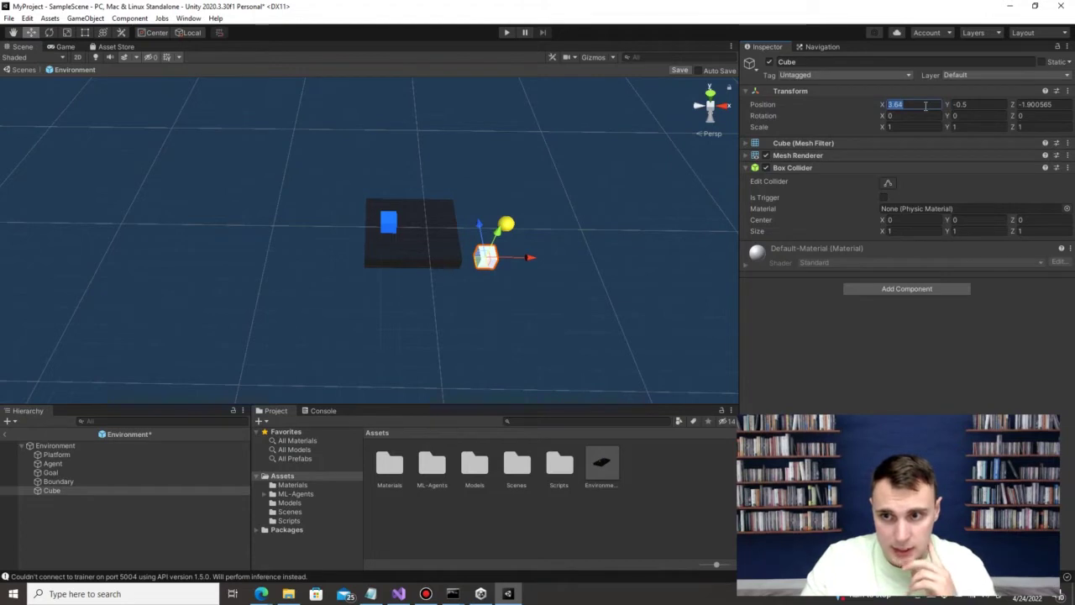
{"action": "left_click", "coordinate": [1023, 104]}
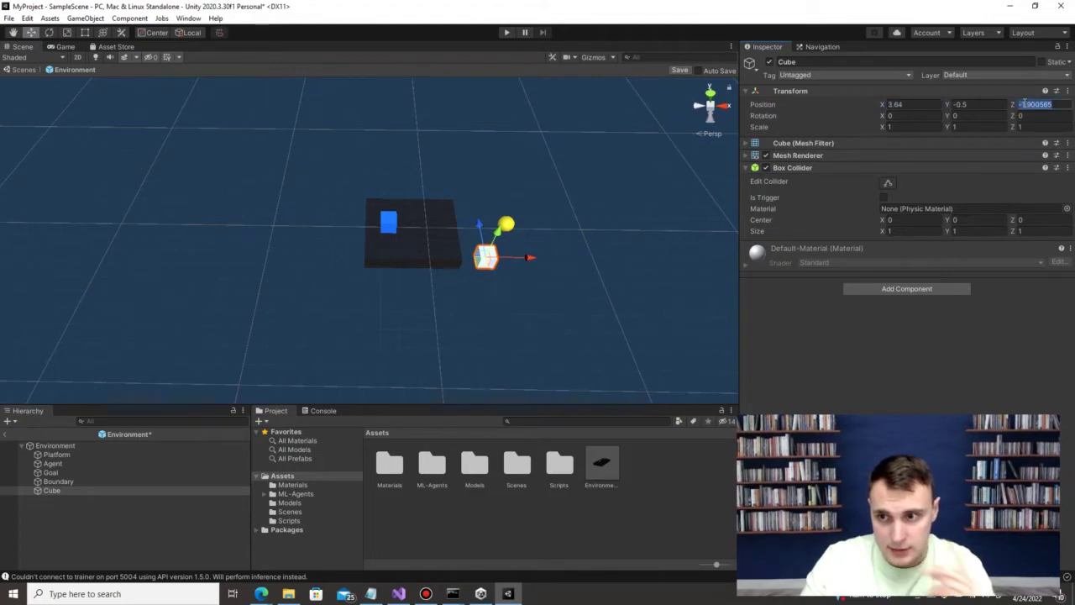
{"action": "type", "text": "0"}
{"action": "left_click", "coordinate": [927, 105]}
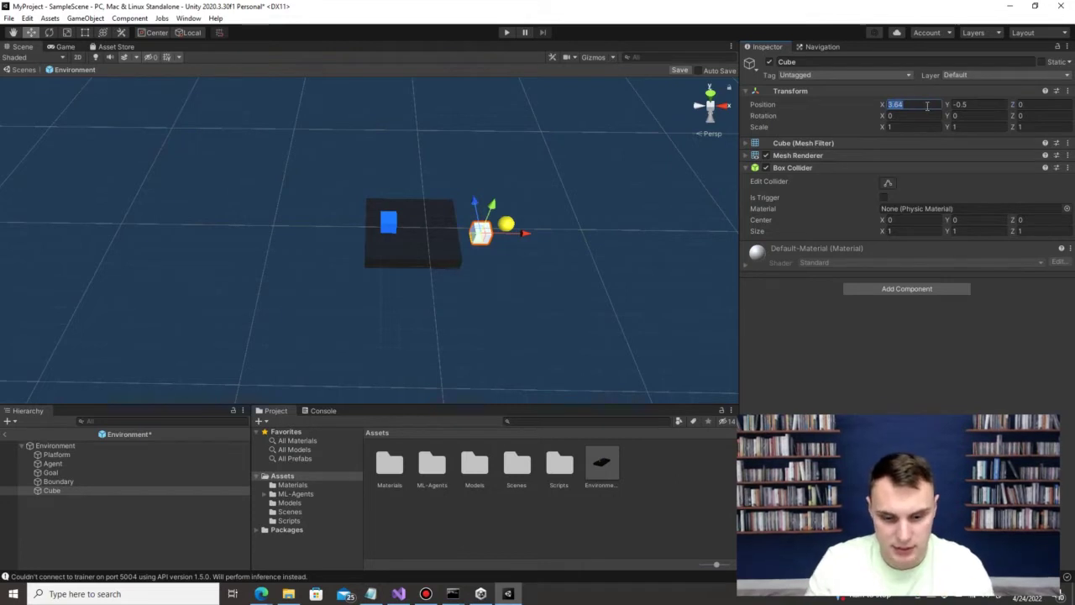
{"action": "type", "text": "3.5"}
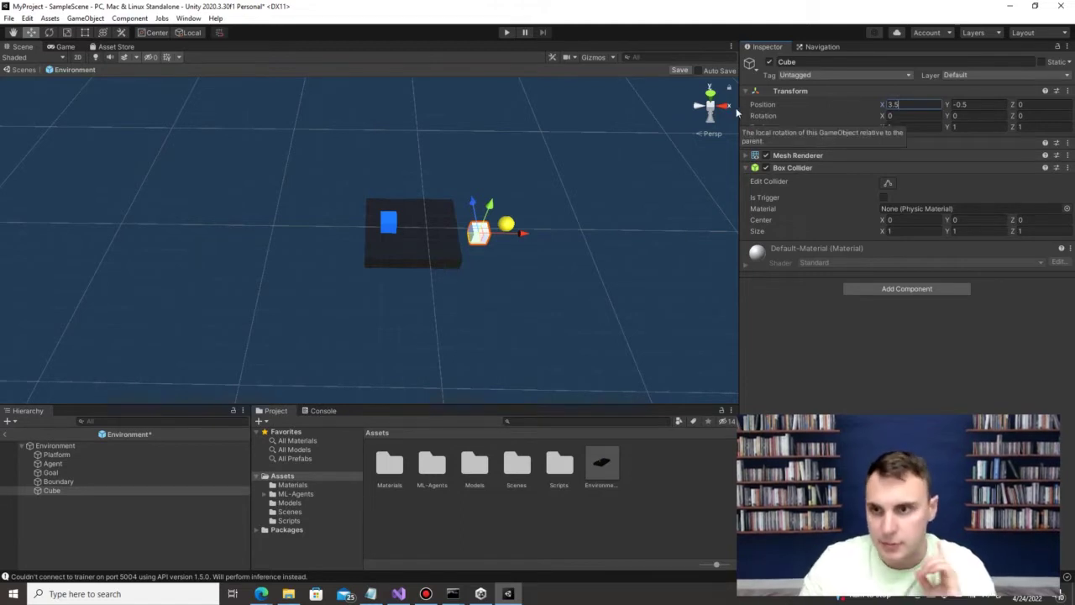
Step: Scale the cube to a width of 3 and a depth of 5
{"action": "left_click", "coordinate": [933, 126]}
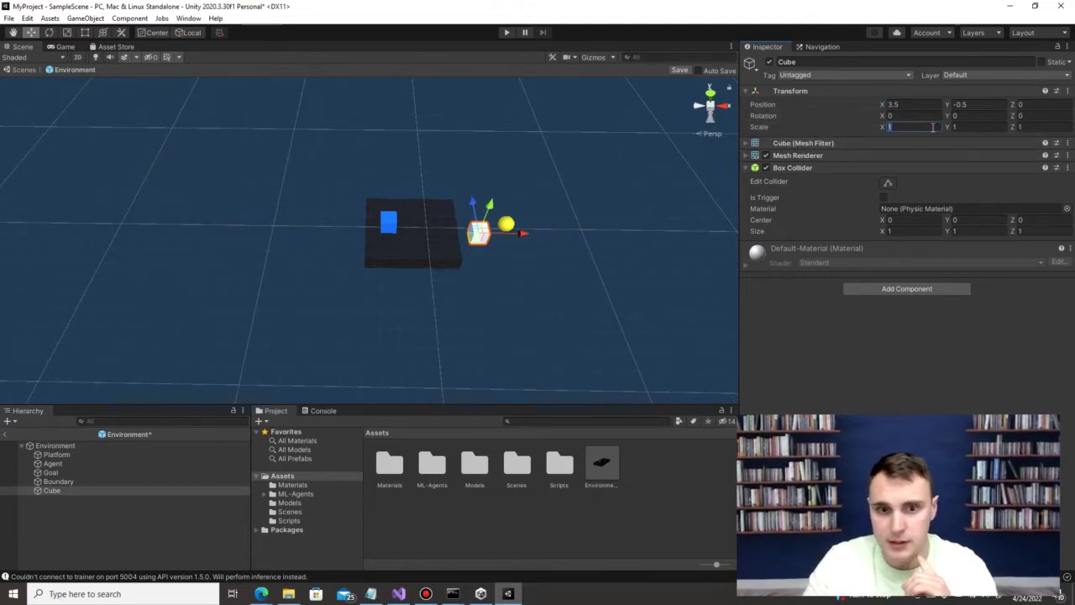
{"action": "left_click", "coordinate": [1018, 127]}
{"action": "type", "text": "5"}
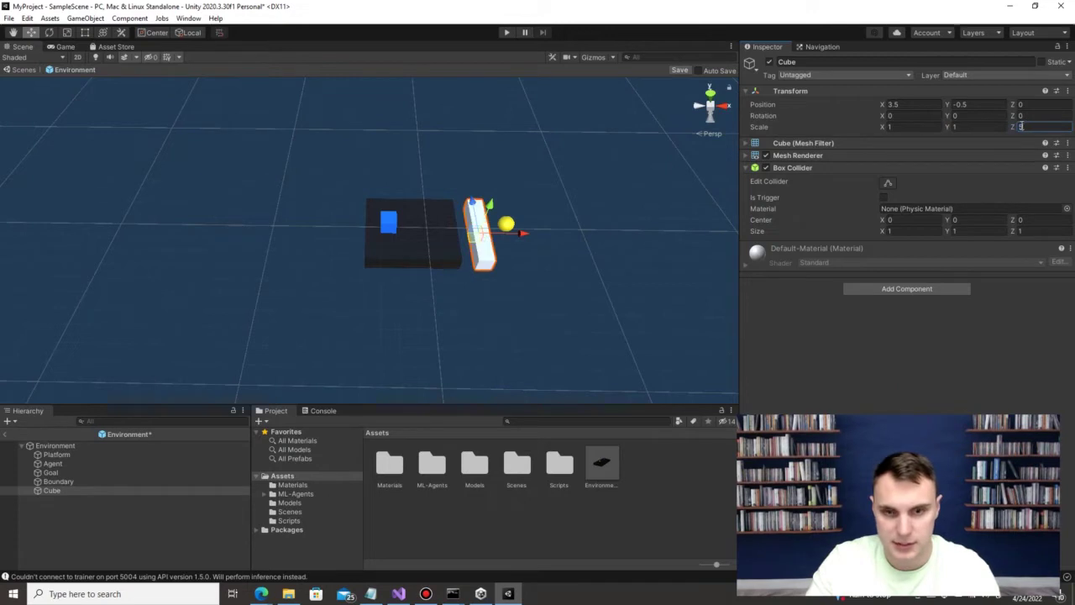
{"action": "left_click", "coordinate": [923, 126]}
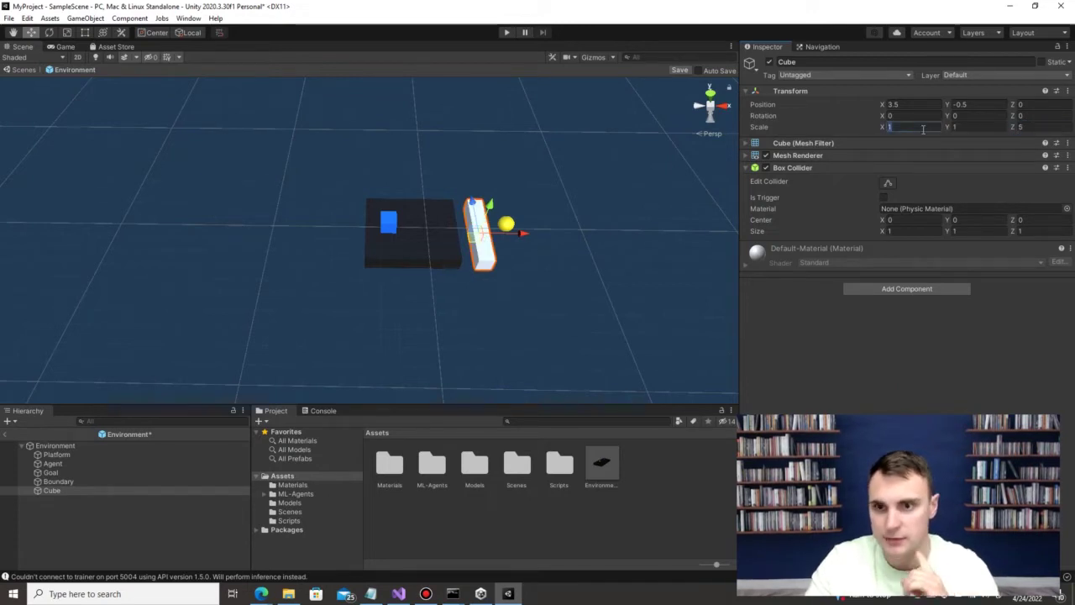
{"action": "type", "text": "5"}
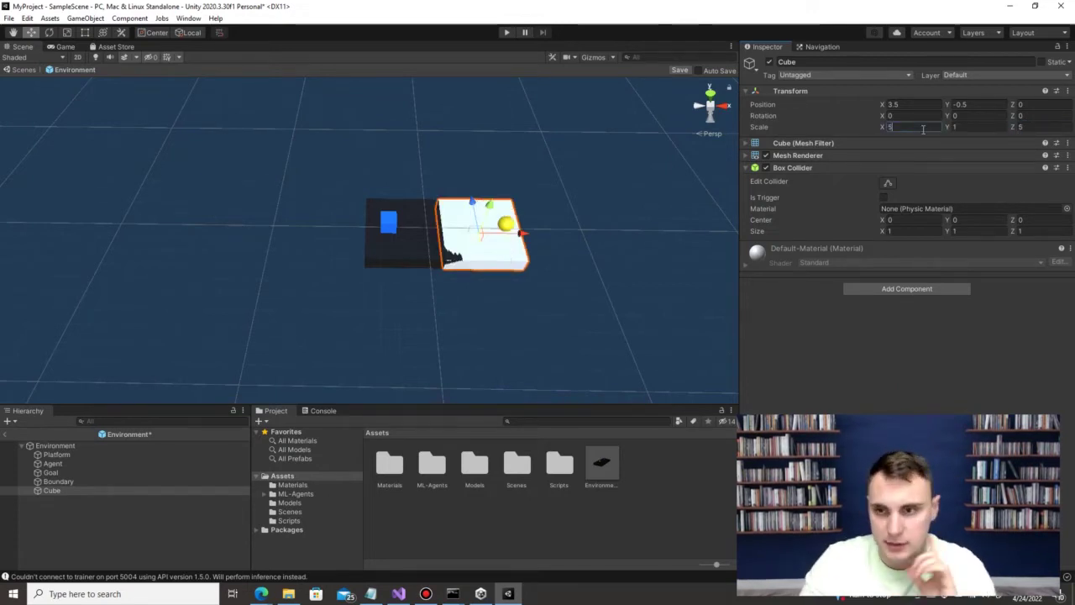
{"action": "key", "text": "BackSpace"}
{"action": "type", "text": "4"}
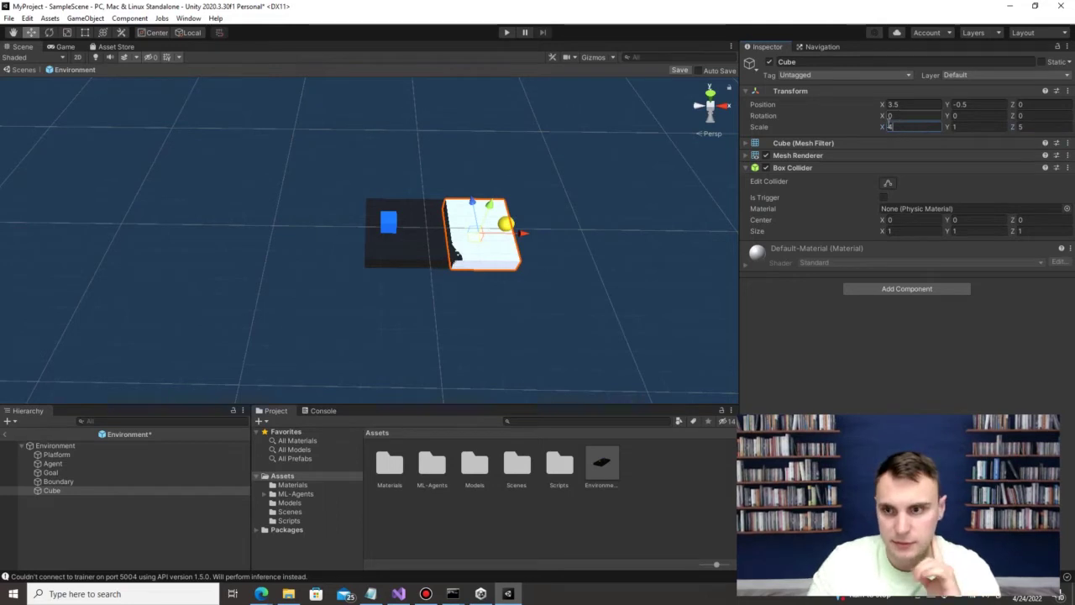
{"action": "left_click_drag", "start_coordinate": [524, 239], "coordinate": [552, 236]}
{"action": "left_click", "coordinate": [892, 126]}
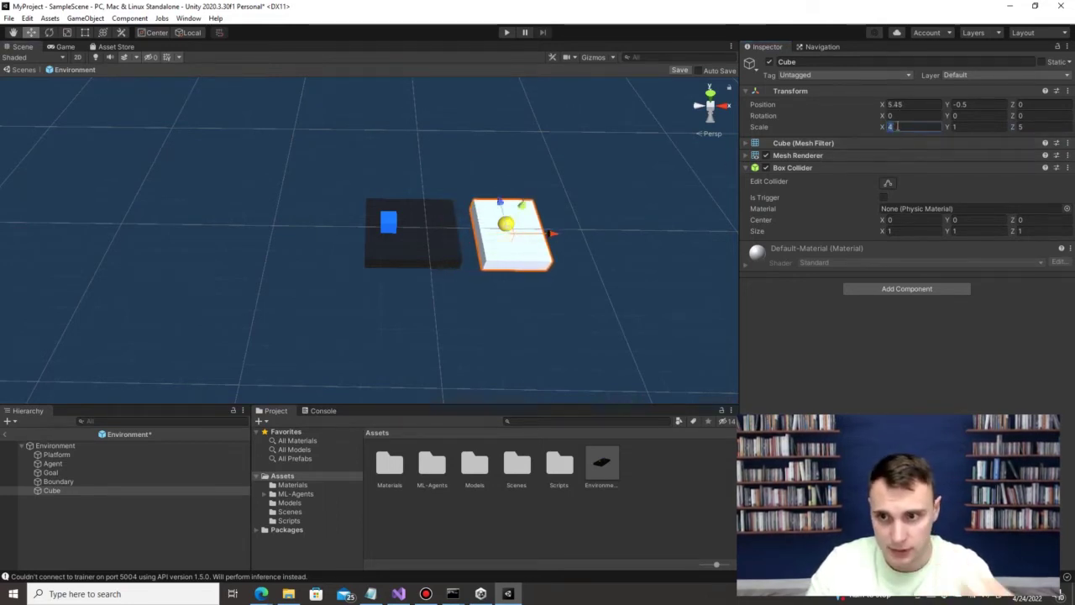
{"action": "type", "text": "3"}
{"action": "left_click_drag", "start_coordinate": [554, 234], "coordinate": [541, 233]}
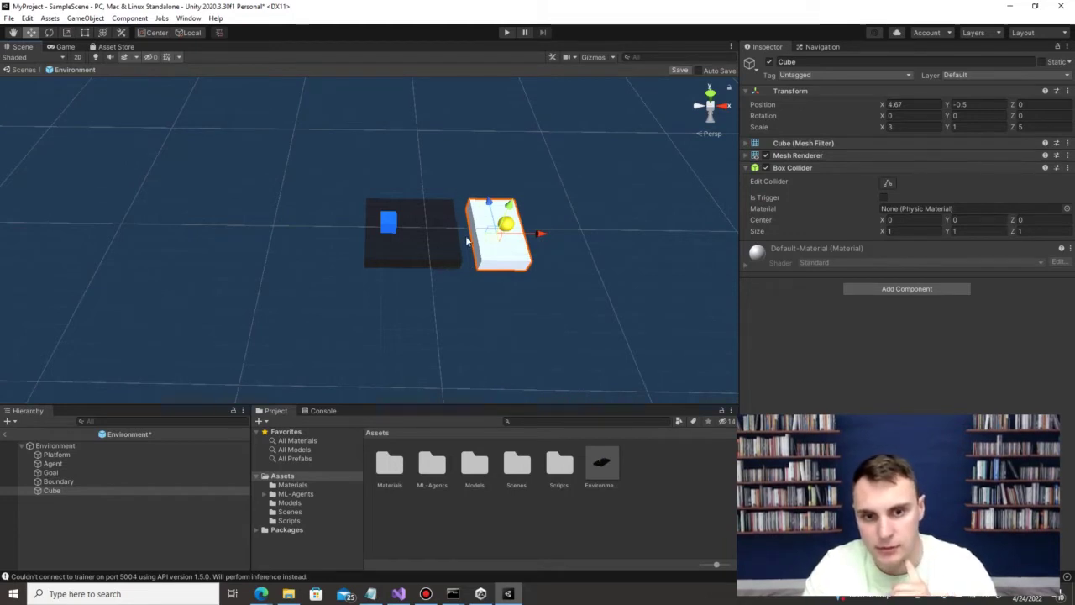
Step: Set the cube's X position to 4.5 and align the Goal sphere at X 4.5
{"action": "left_click", "coordinate": [906, 104]}
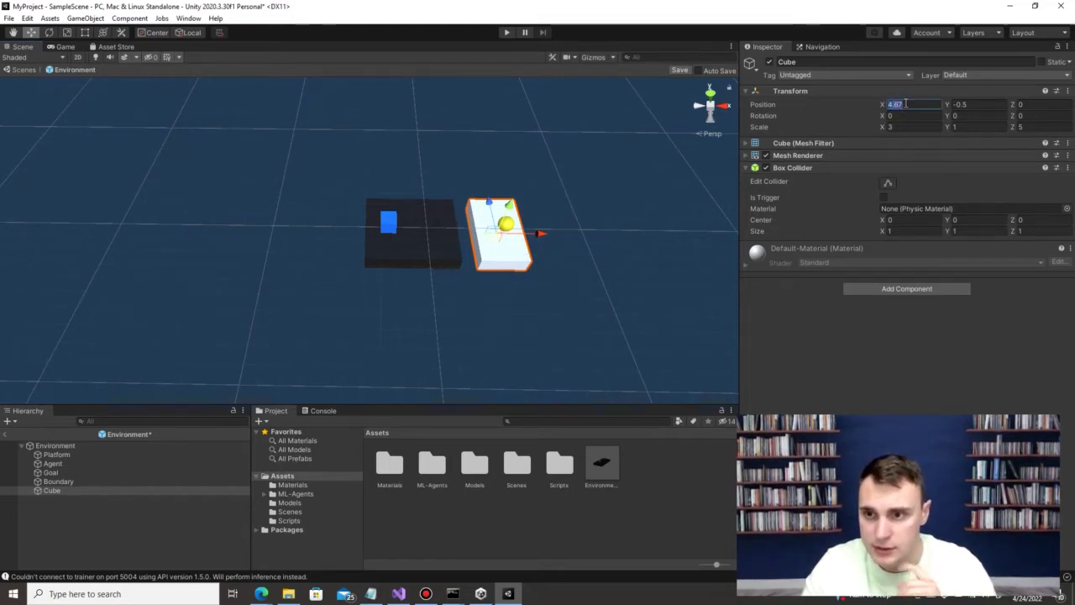
{"action": "type", "text": "5"}
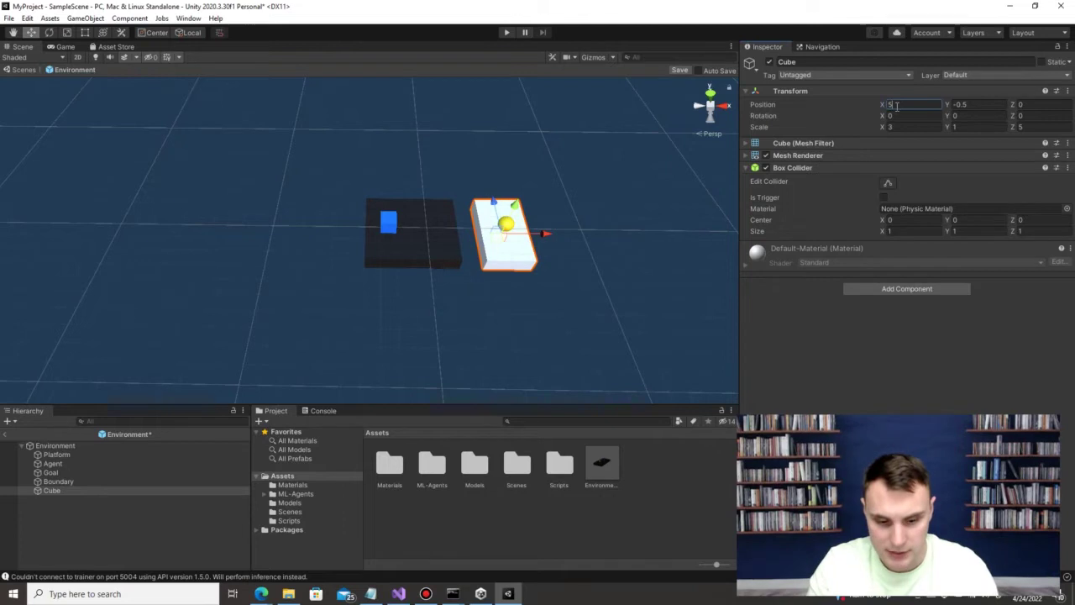
{"action": "key", "text": "BackSpace"}
{"action": "type", "text": "4.5"}
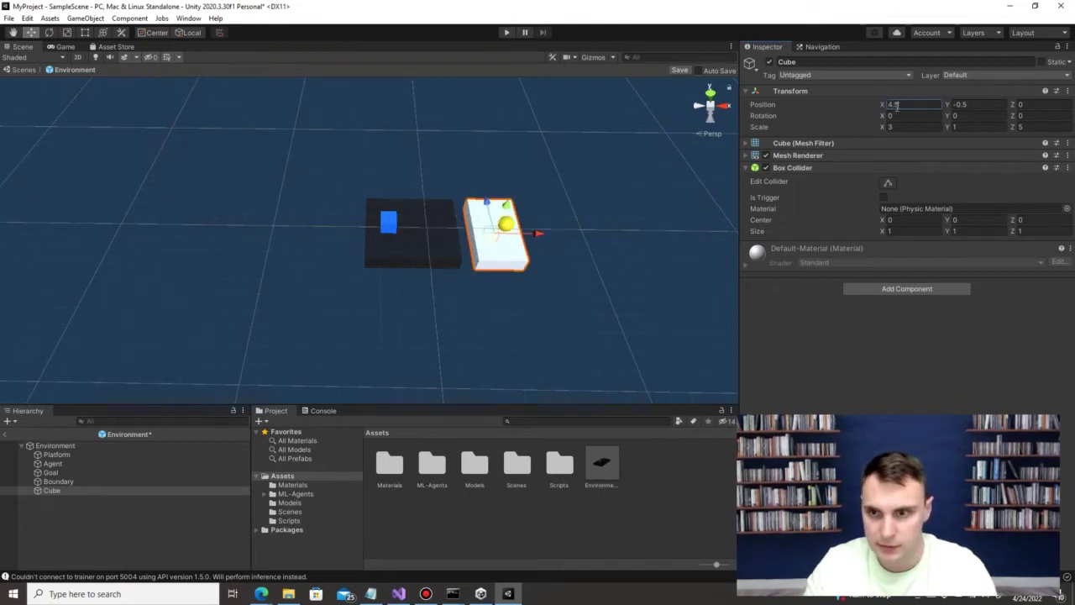
{"action": "left_click", "coordinate": [626, 235]}
{"action": "left_click", "coordinate": [502, 223]}
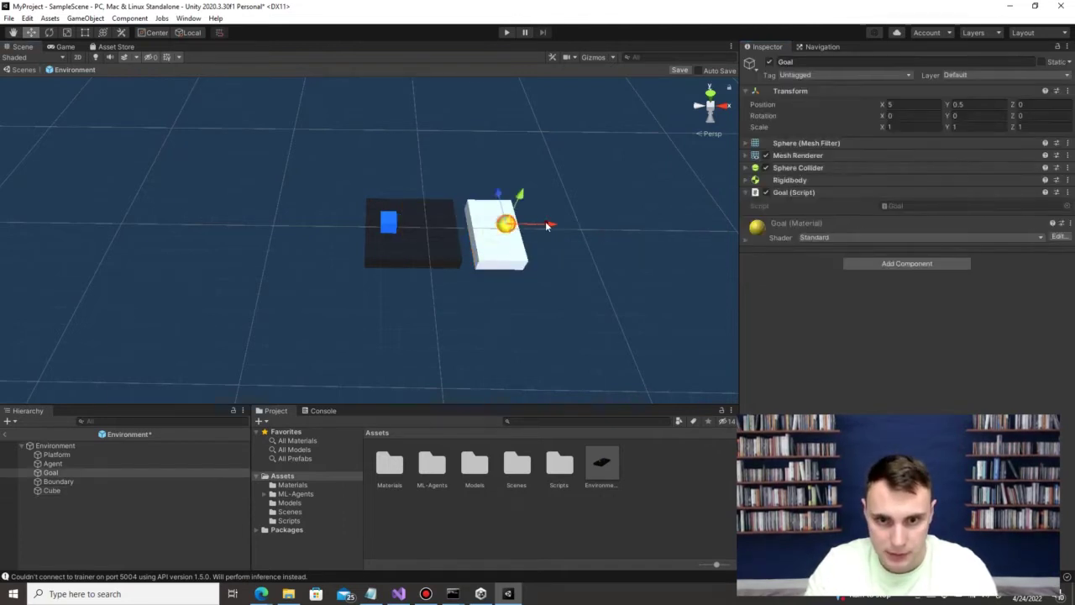
{"action": "left_click_drag", "start_coordinate": [540, 227], "coordinate": [538, 227]}
{"action": "left_click", "coordinate": [910, 105]}
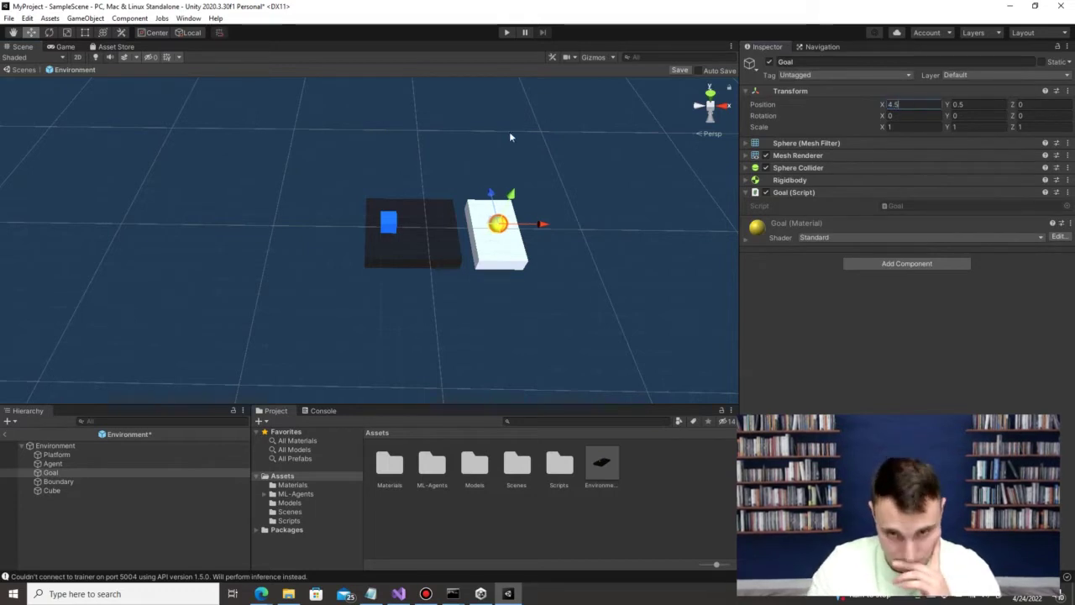
{"action": "left_click", "coordinate": [641, 225]}
{"action": "left_click", "coordinate": [524, 256]}
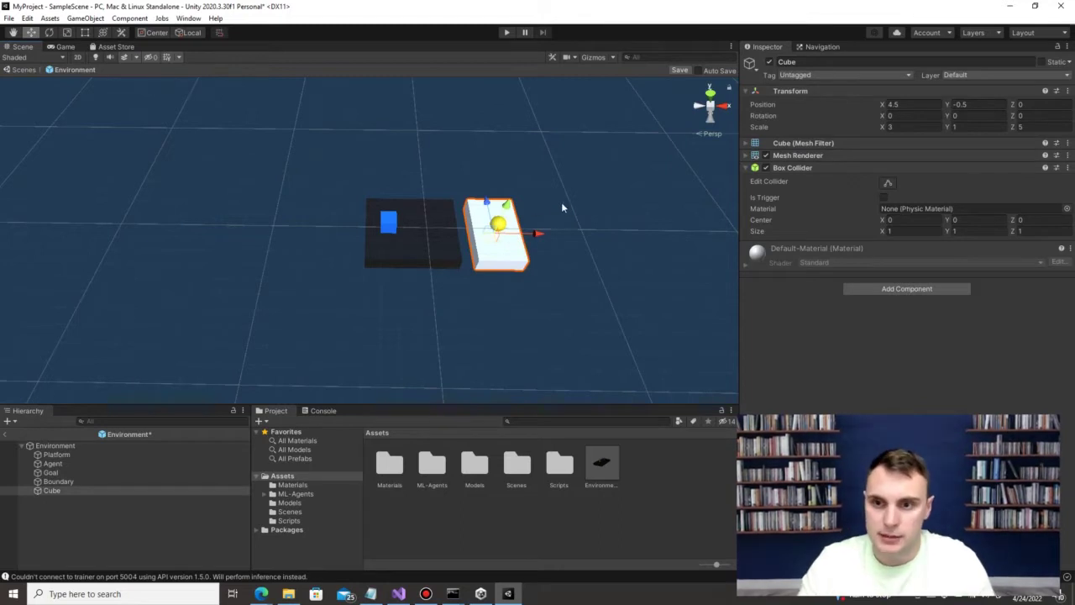
Step: Assign the platform material from Assets/Materials to the new cube's Mesh Renderer Element 0
{"action": "left_click", "coordinate": [746, 156]}
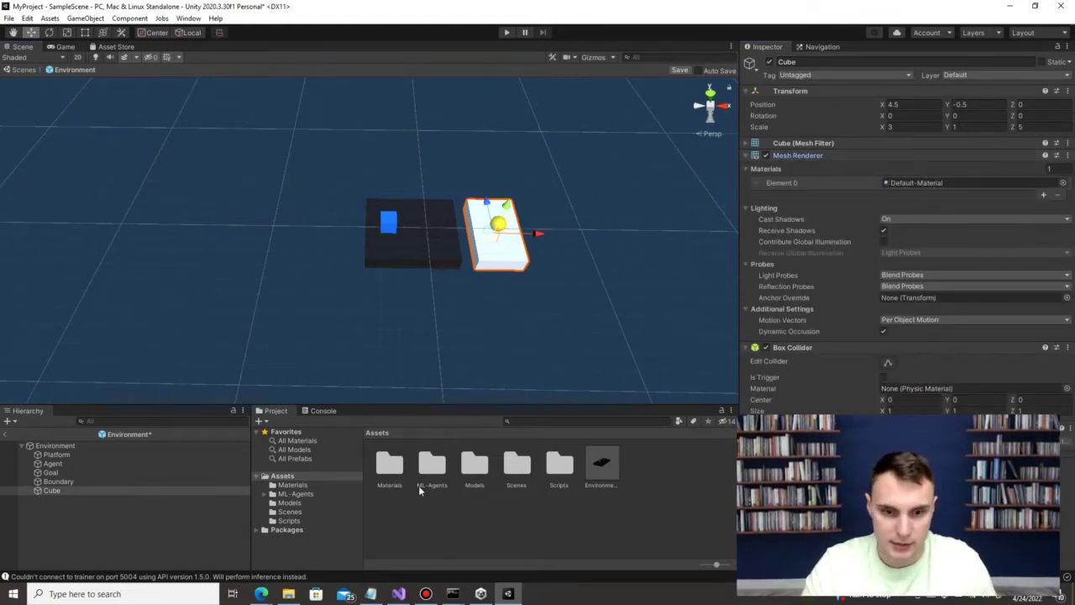
{"action": "double_click", "coordinate": [396, 475]}
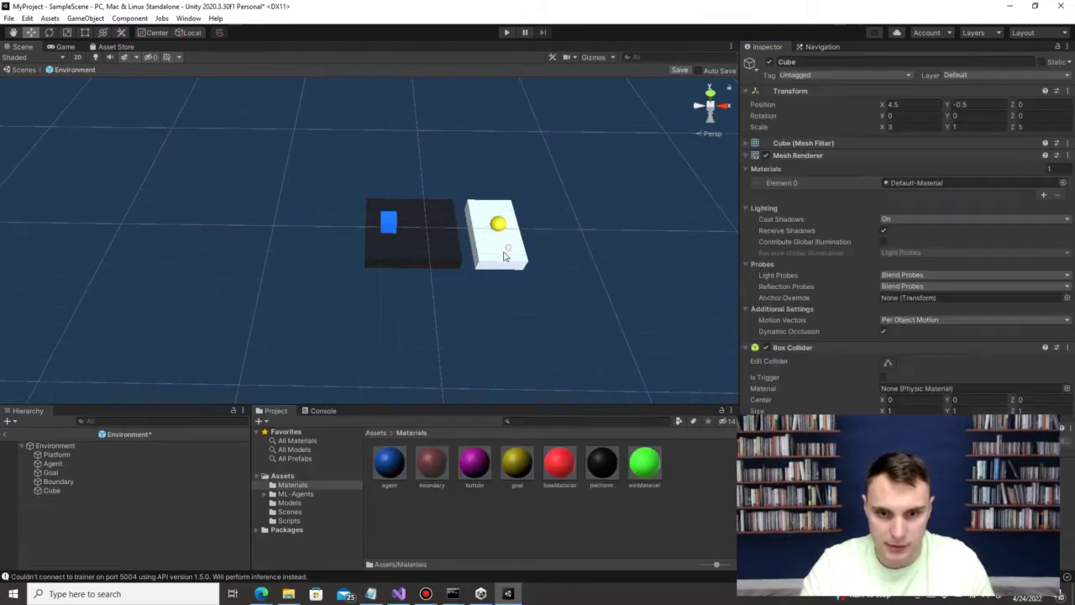
{"action": "left_click_drag", "start_coordinate": [600, 464], "coordinate": [895, 182]}
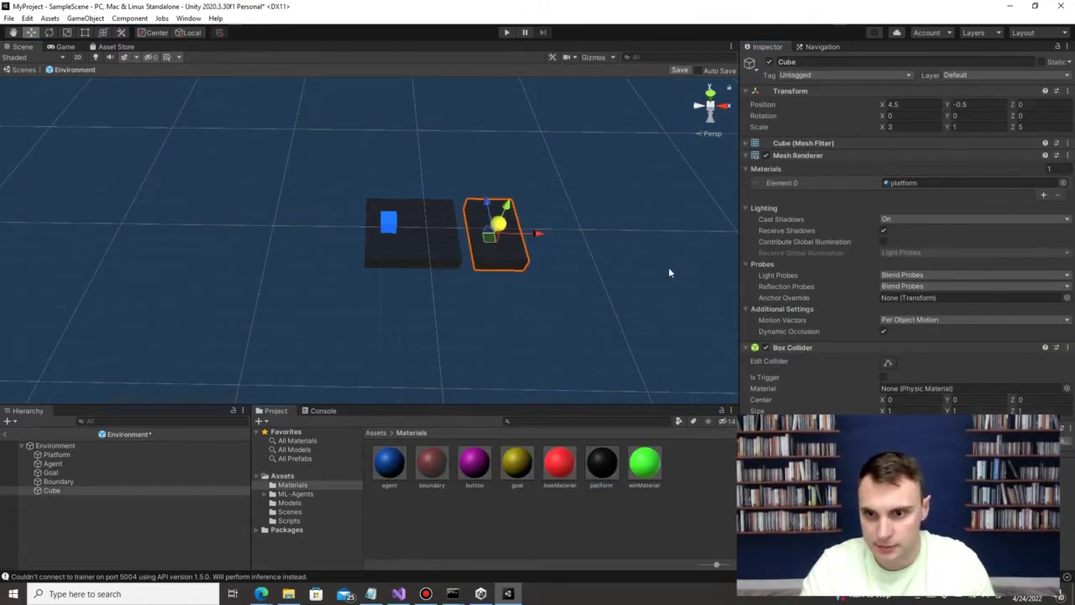
{"action": "left_click", "coordinate": [531, 278]}
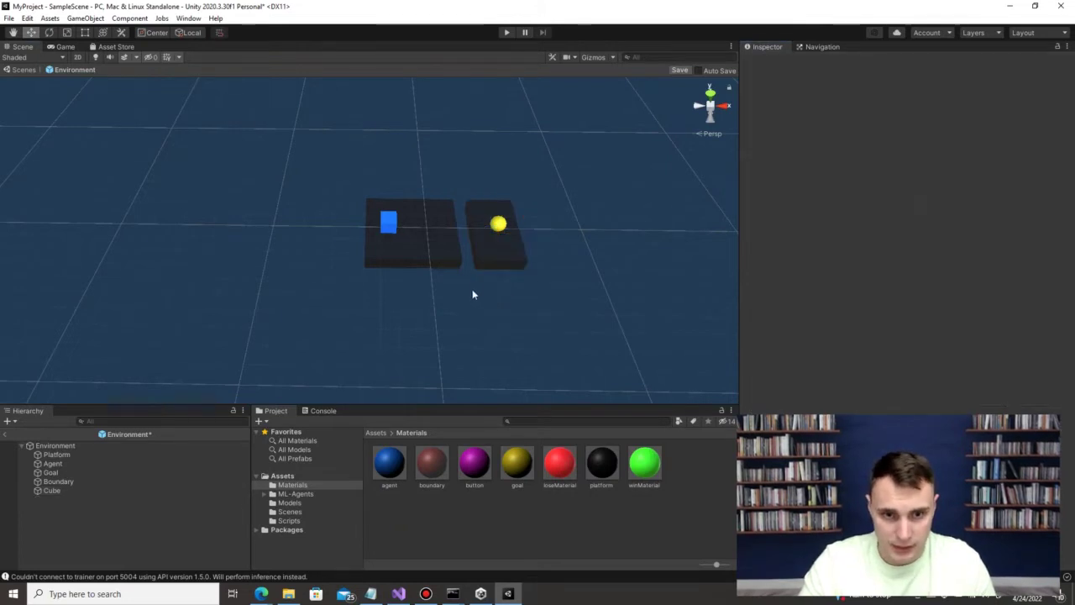
{"action": "left_click", "coordinate": [450, 260]}
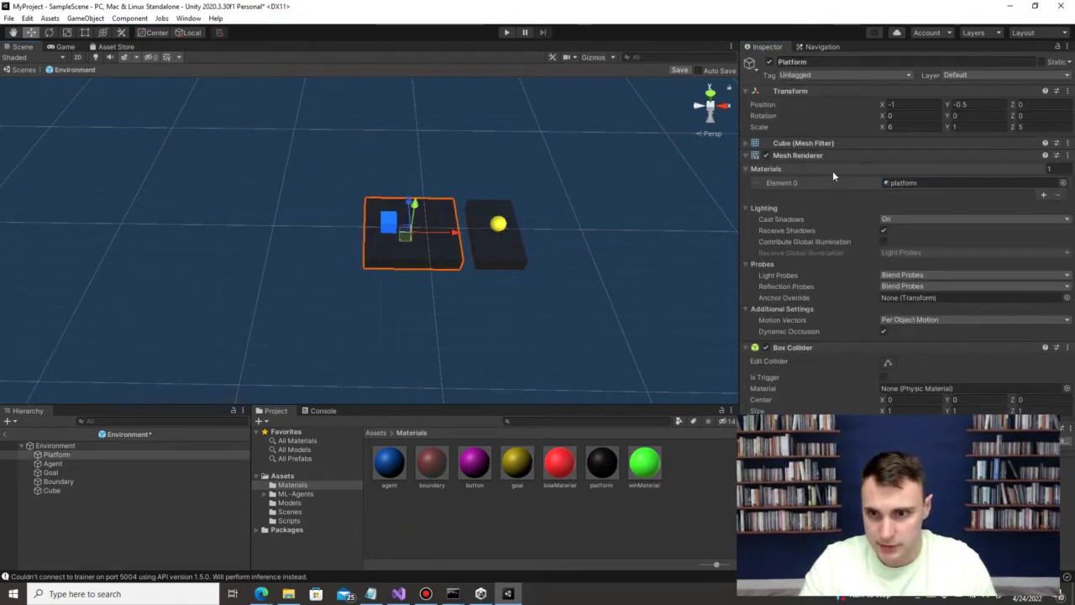
{"action": "left_click", "coordinate": [499, 247]}
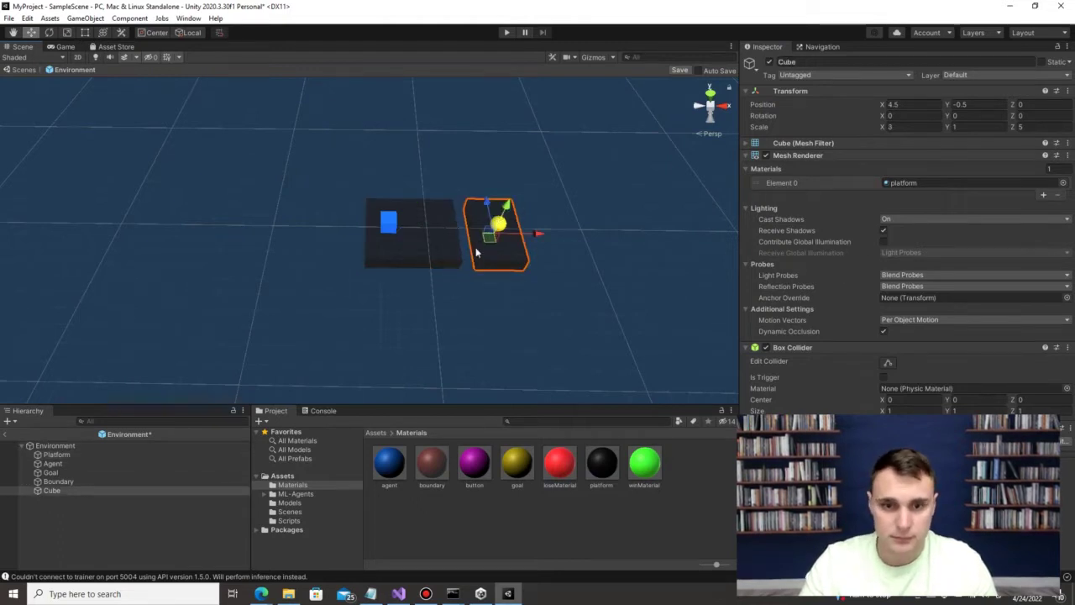
{"action": "left_click", "coordinate": [454, 339]}
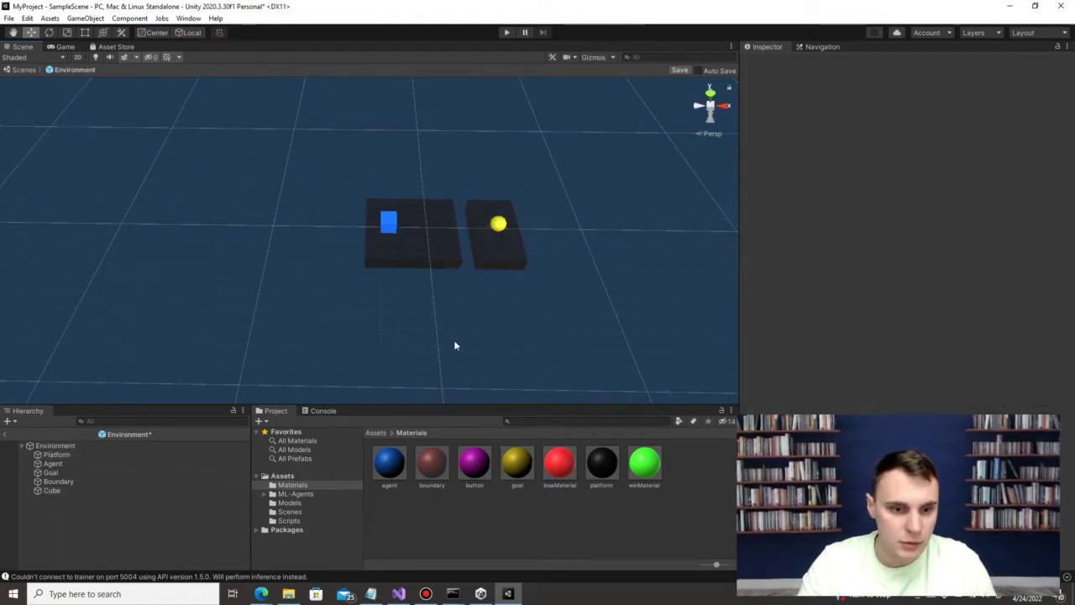
{"action": "left_click", "coordinate": [15, 422]}
Step: Create a second cube and place it at X 2.5, Z 0 on the platform
{"action": "mouse_move", "coordinate": [42, 458]}
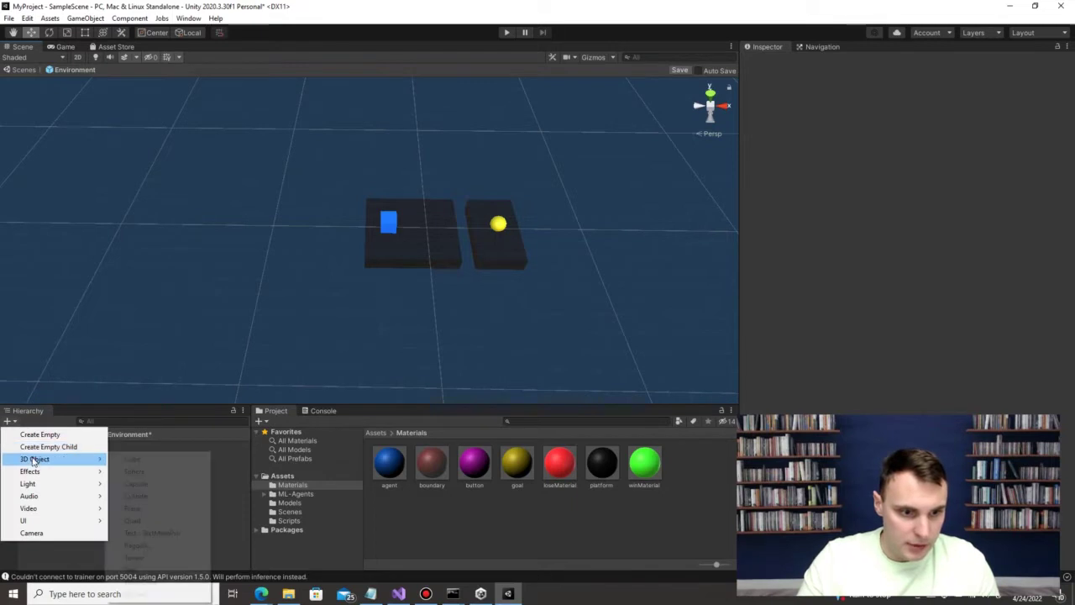
{"action": "left_click", "coordinate": [132, 459]}
{"action": "left_click_drag", "start_coordinate": [433, 241], "coordinate": [515, 225]}
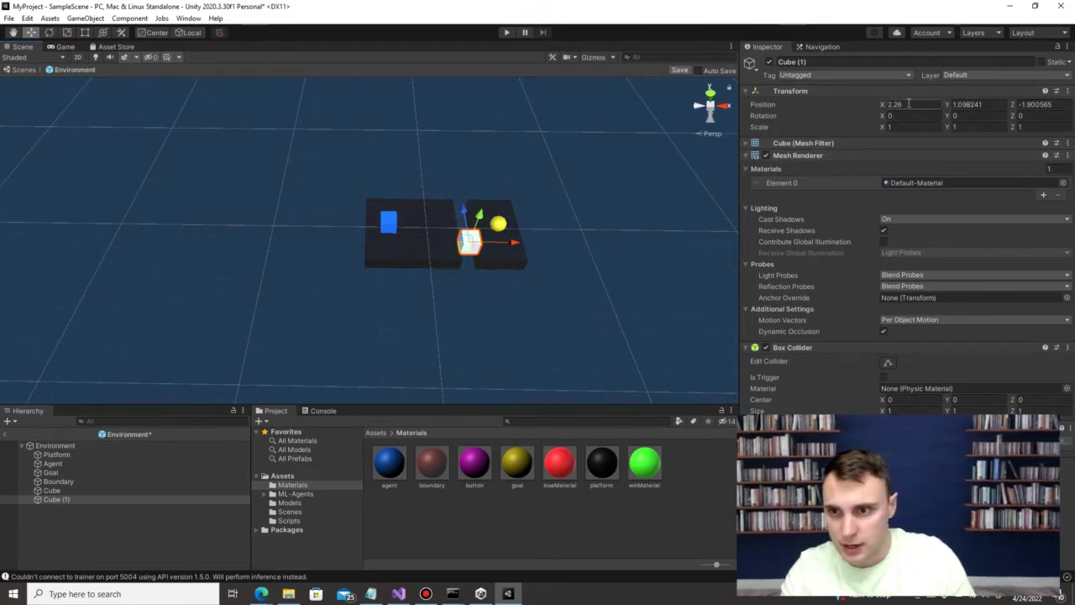
{"action": "left_click", "coordinate": [1035, 105]}
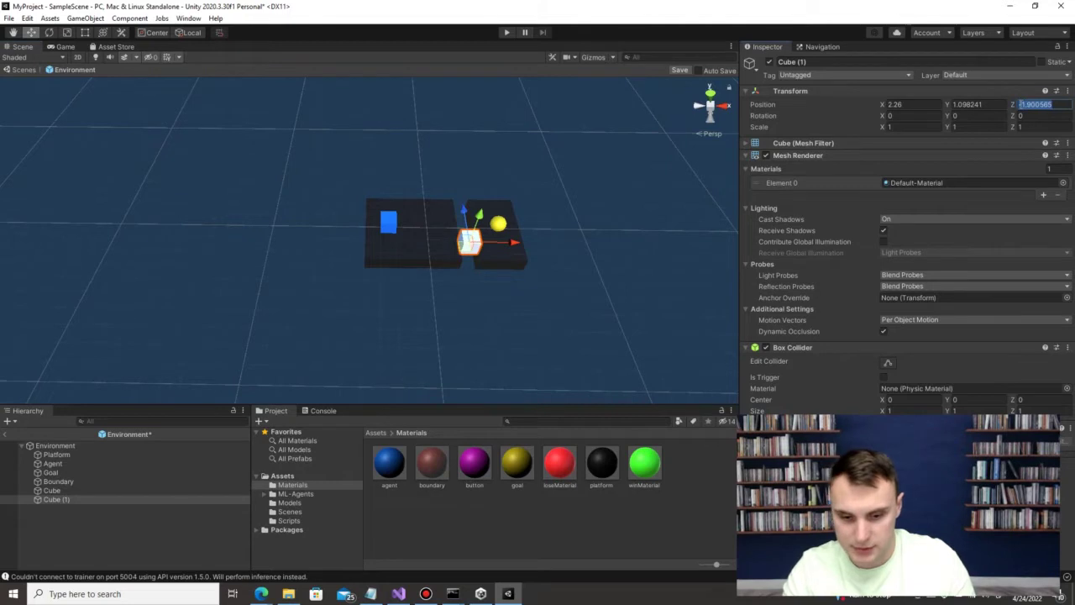
{"action": "type", "text": "0"}
{"action": "key", "text": "Return"}
{"action": "left_click", "coordinate": [977, 104]}
{"action": "double_click", "coordinate": [977, 104]}
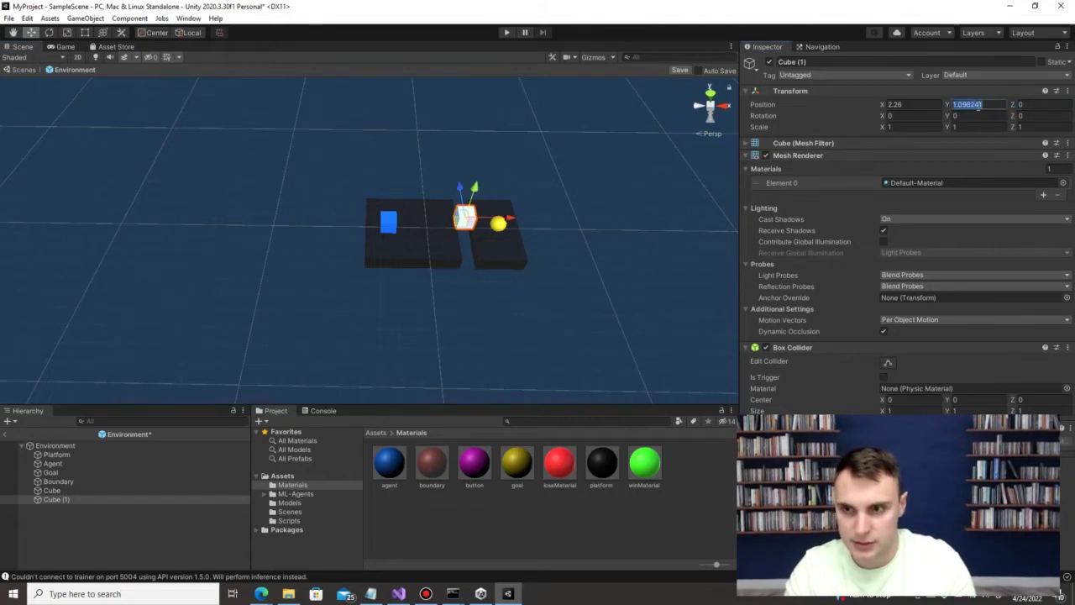
{"action": "type", "text": "1"}
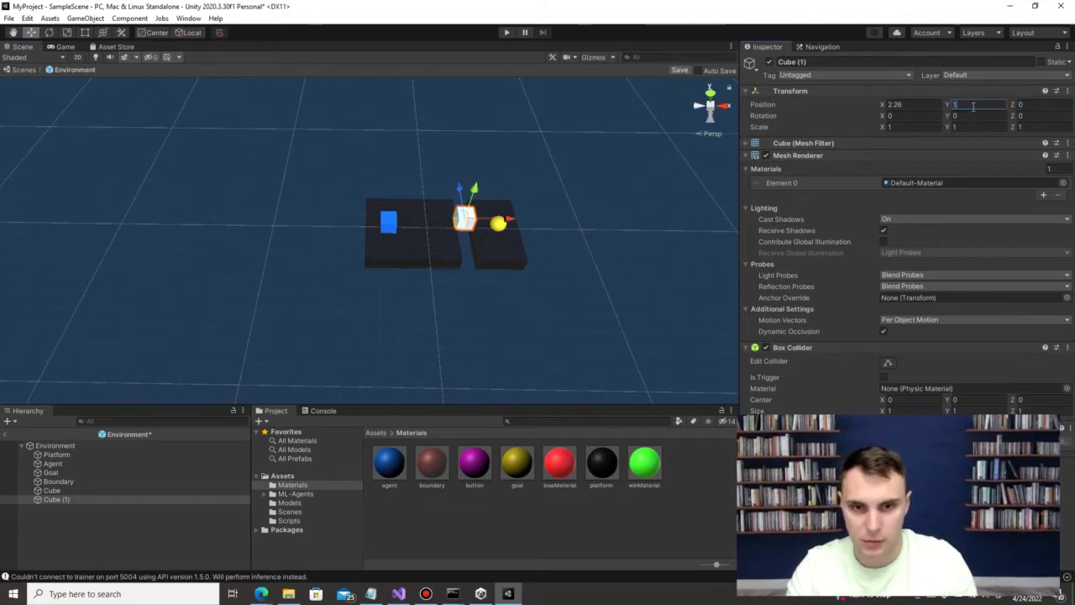
{"action": "left_click", "coordinate": [928, 106]}
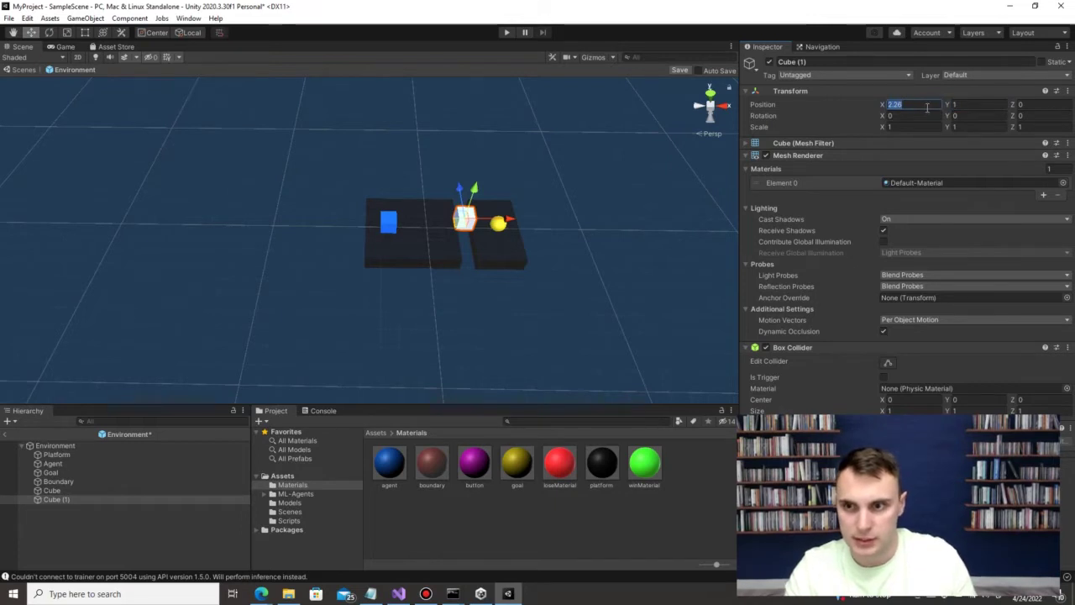
{"action": "left_click_drag", "start_coordinate": [483, 348], "coordinate": [431, 190], "text": "alt"}
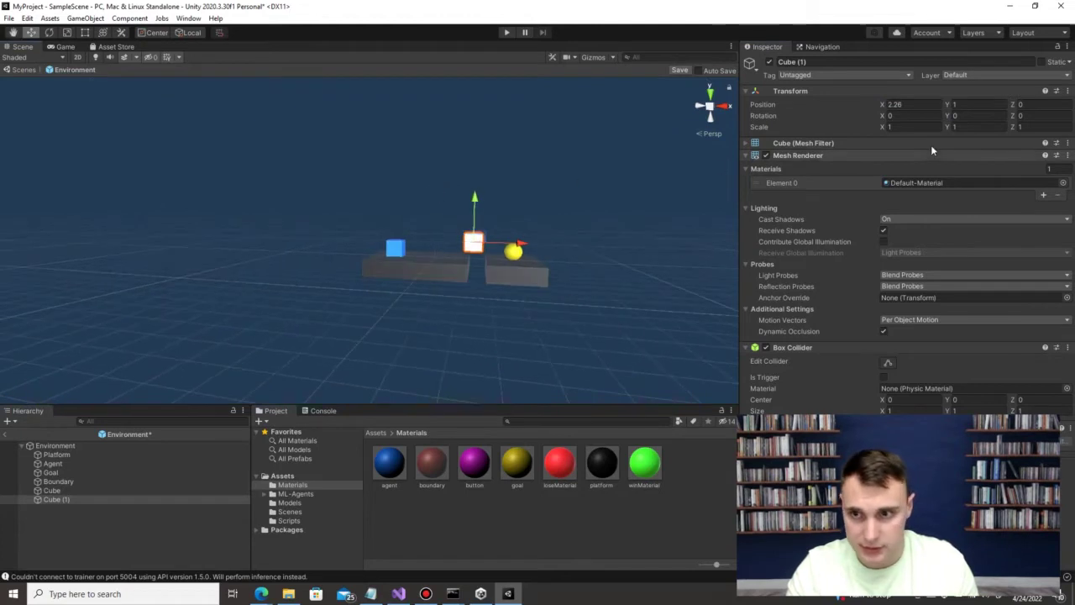
{"action": "left_click", "coordinate": [912, 104]}
{"action": "type", "text": "2.5"}
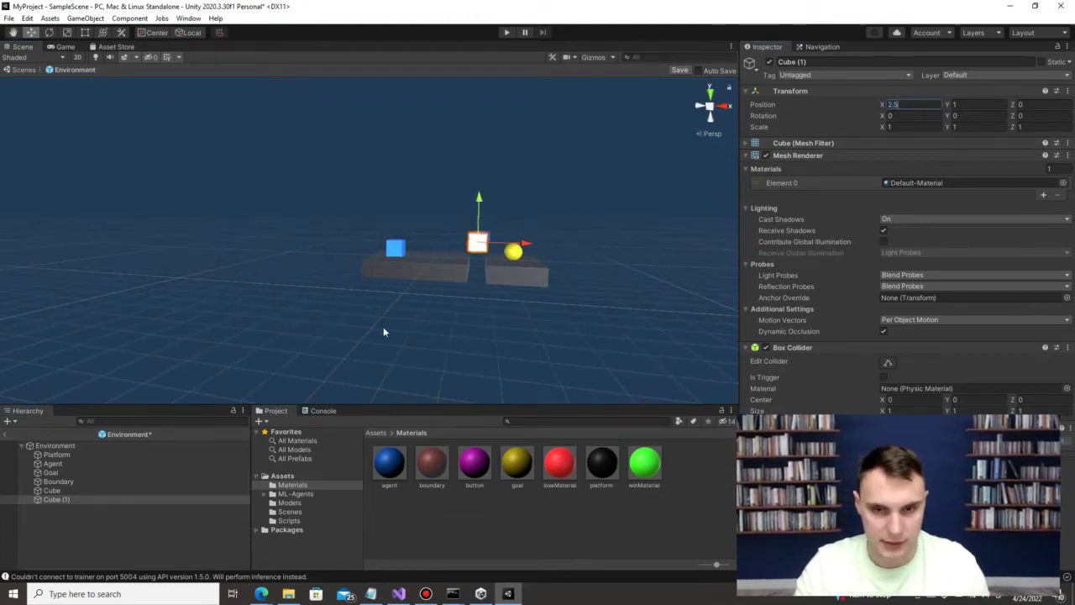
{"action": "left_click_drag", "start_coordinate": [381, 341], "coordinate": [445, 352], "text": "alt"}
Step: Scale the second cube to 1×2×5 and set its Y position to 0
{"action": "left_click", "coordinate": [1030, 127]}
{"action": "type", "text": "5"}
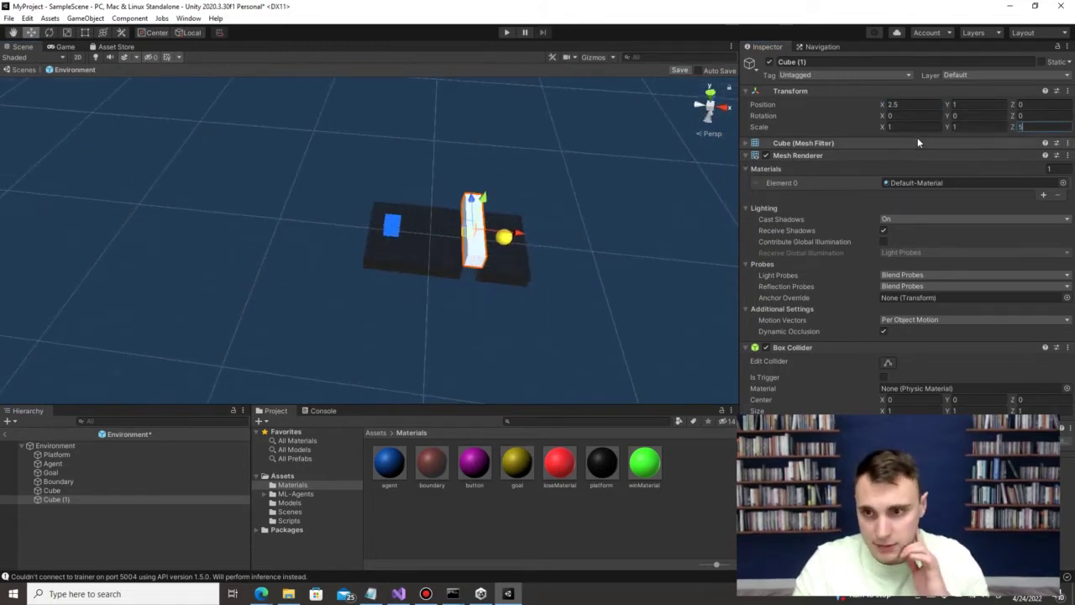
{"action": "left_click", "coordinate": [928, 125]}
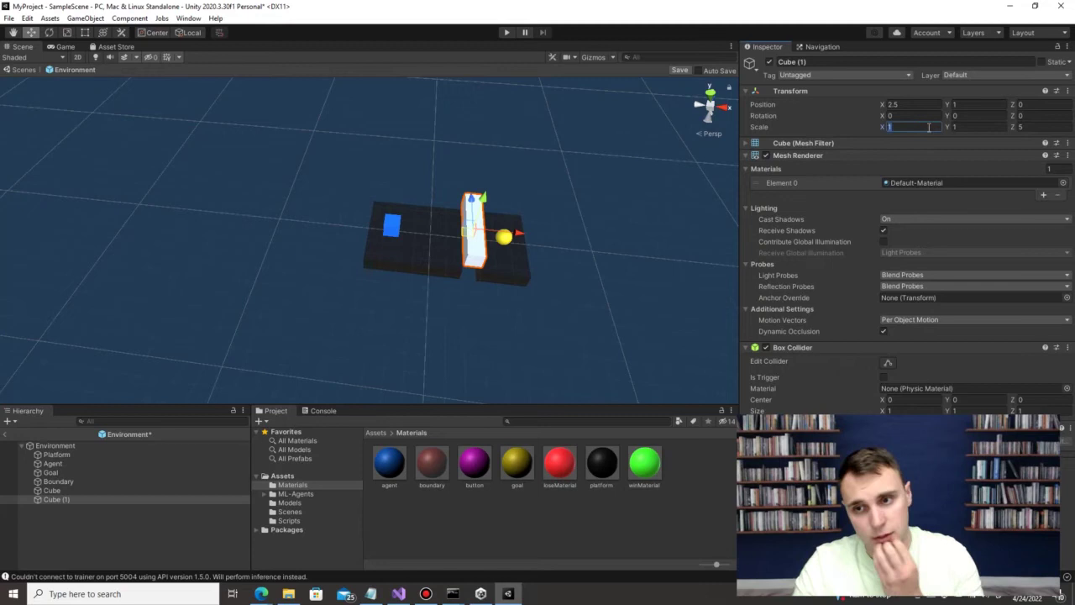
{"action": "type", "text": "3"}
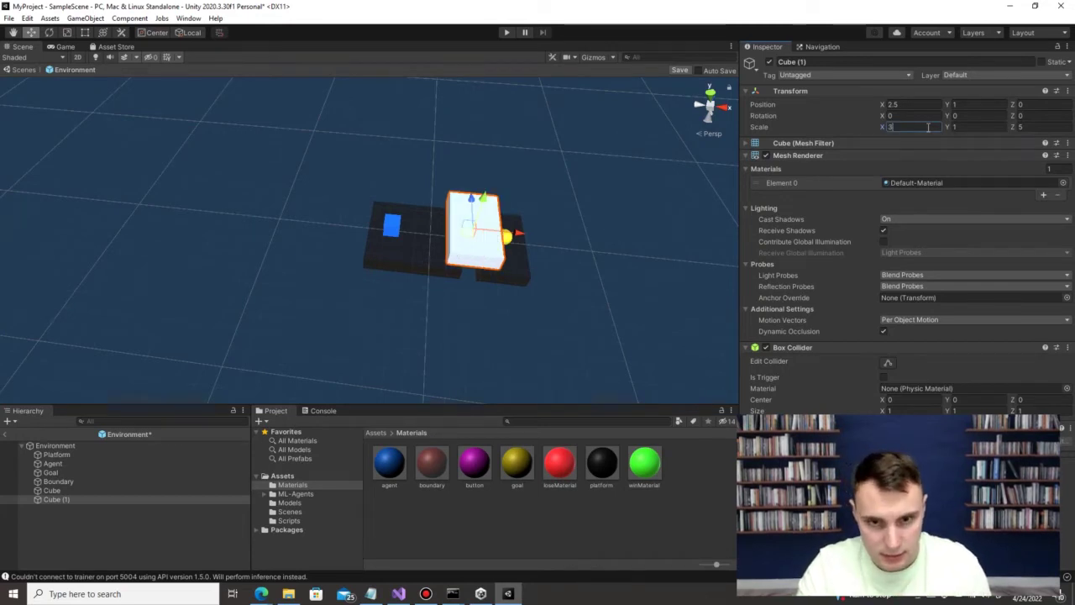
{"action": "key", "text": "BackSpace"}
{"action": "type", "text": "1"}
{"action": "left_click", "coordinate": [978, 126]}
{"action": "type", "text": "3"}
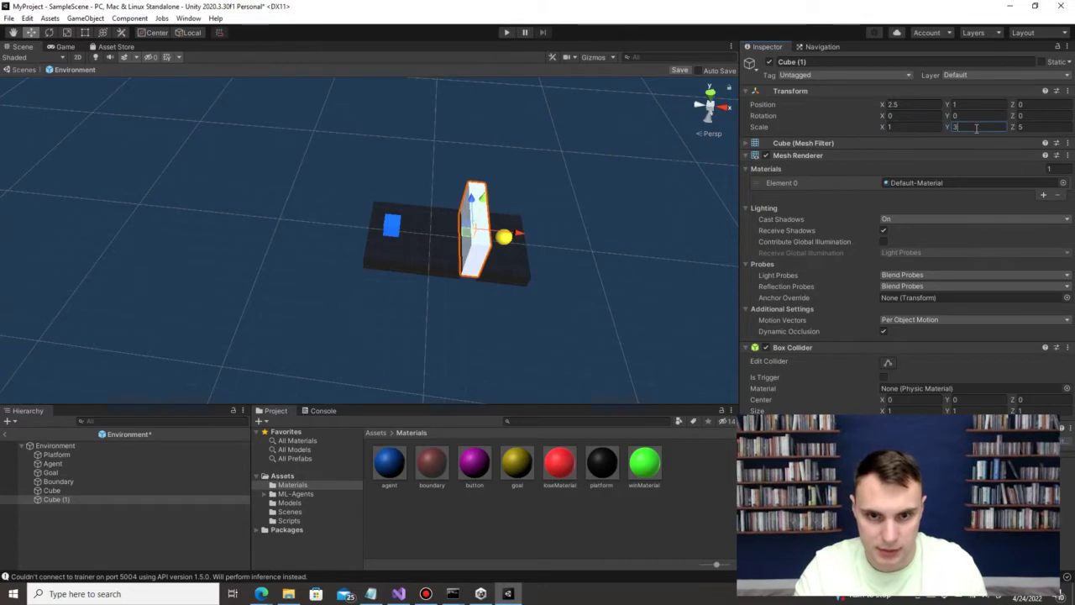
{"action": "key", "text": "BackSpace"}
{"action": "type", "text": "2"}
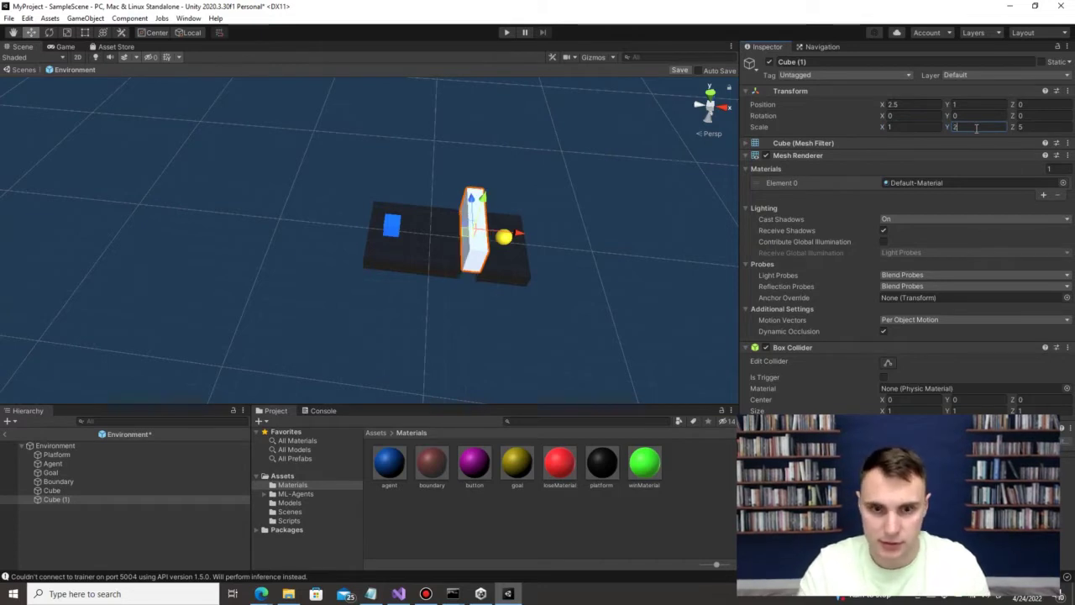
{"action": "left_click_drag", "start_coordinate": [477, 321], "coordinate": [476, 212], "text": "alt"}
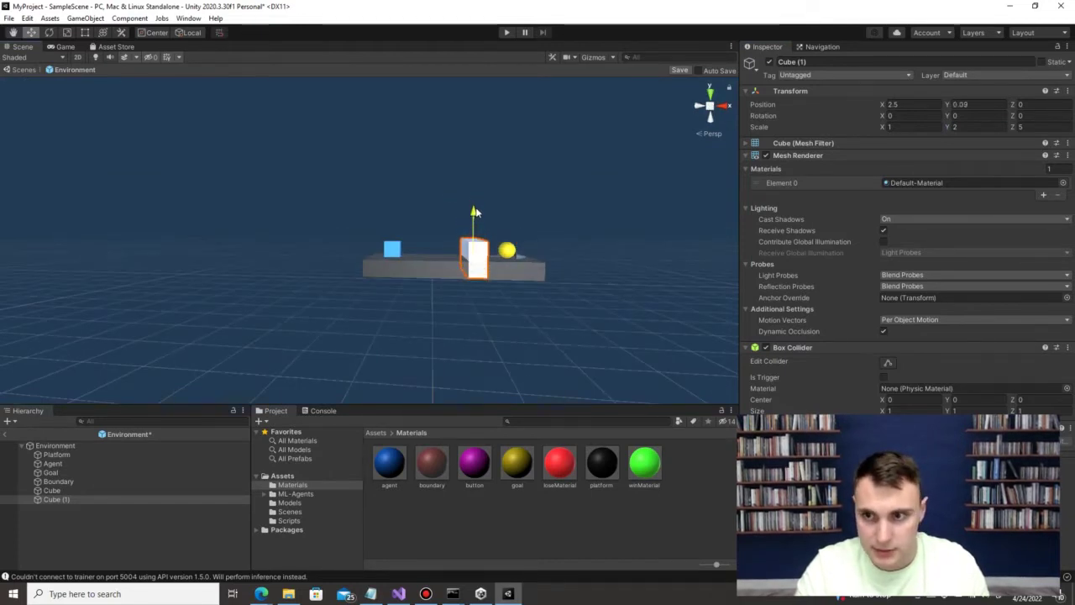
{"action": "left_click", "coordinate": [971, 105]}
{"action": "type", "text": "0"}
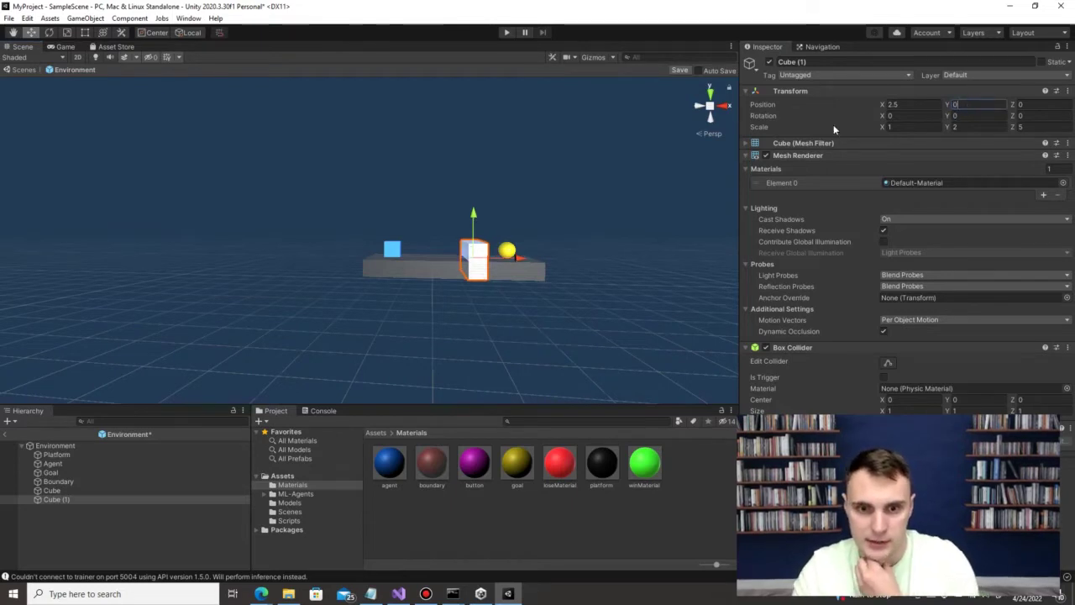
{"action": "left_click", "coordinate": [575, 196]}
{"action": "left_click_drag", "start_coordinate": [559, 202], "coordinate": [574, 281], "text": "alt"}
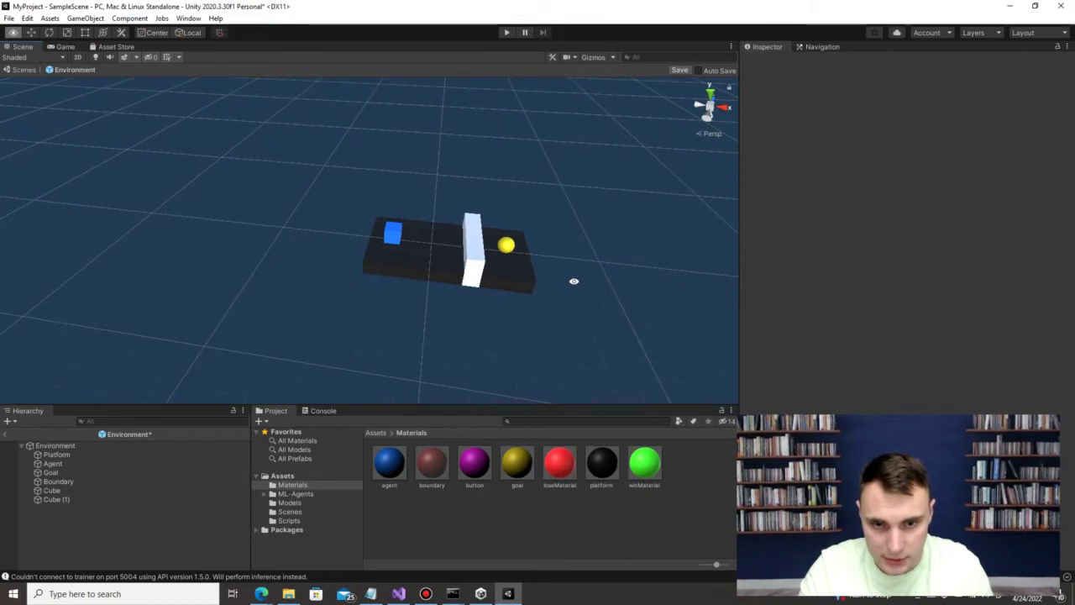
Step: Rename the platform-coloured Cube to Platform2
{"action": "left_click", "coordinate": [467, 249]}
{"action": "left_click", "coordinate": [49, 490]}
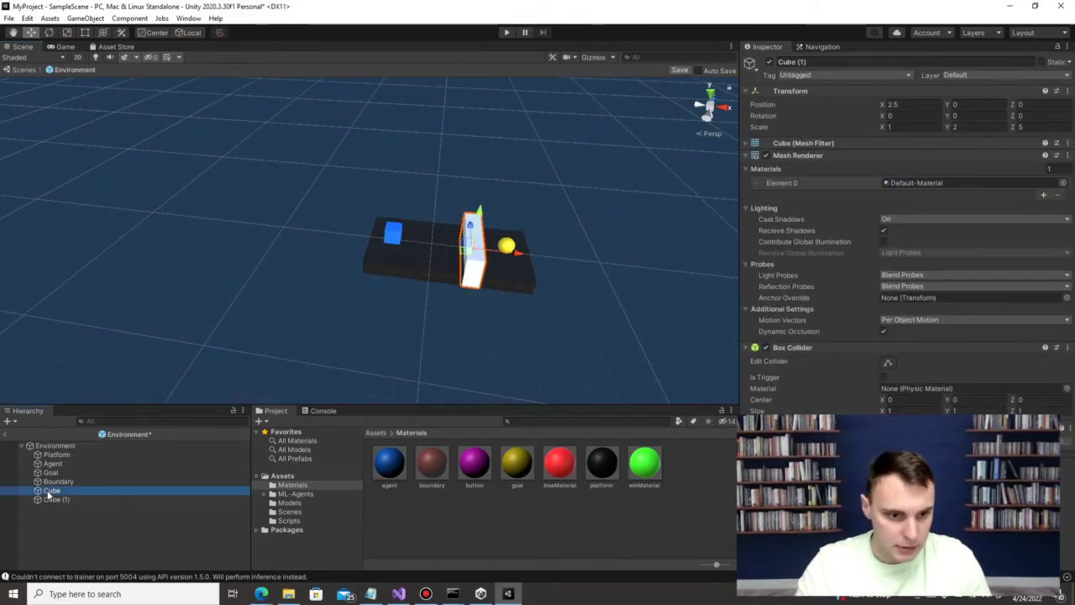
{"action": "left_click", "coordinate": [52, 491]}
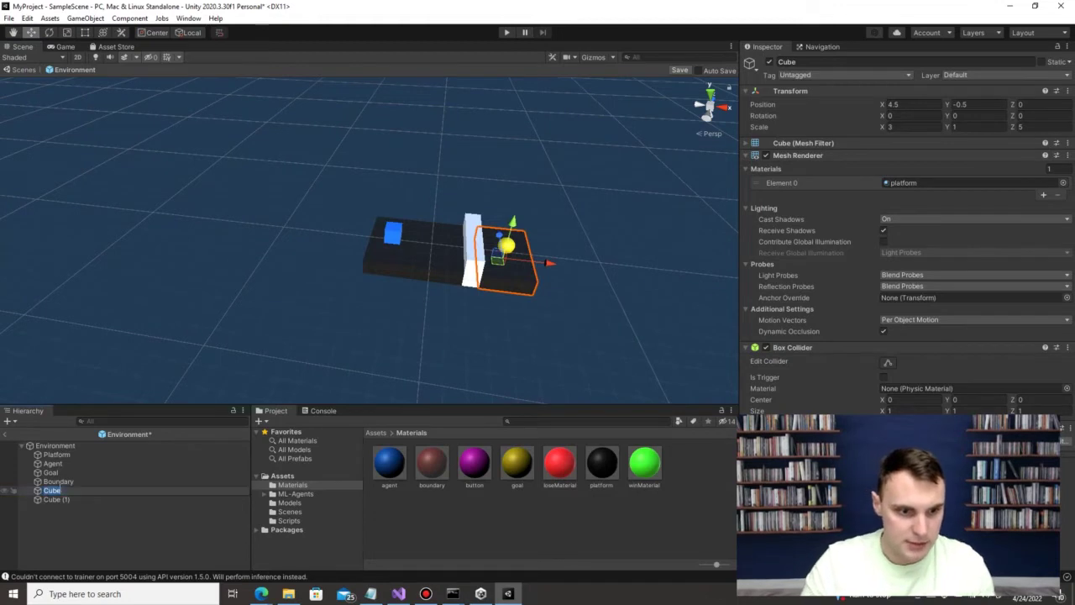
{"action": "type", "text": "Pl"}
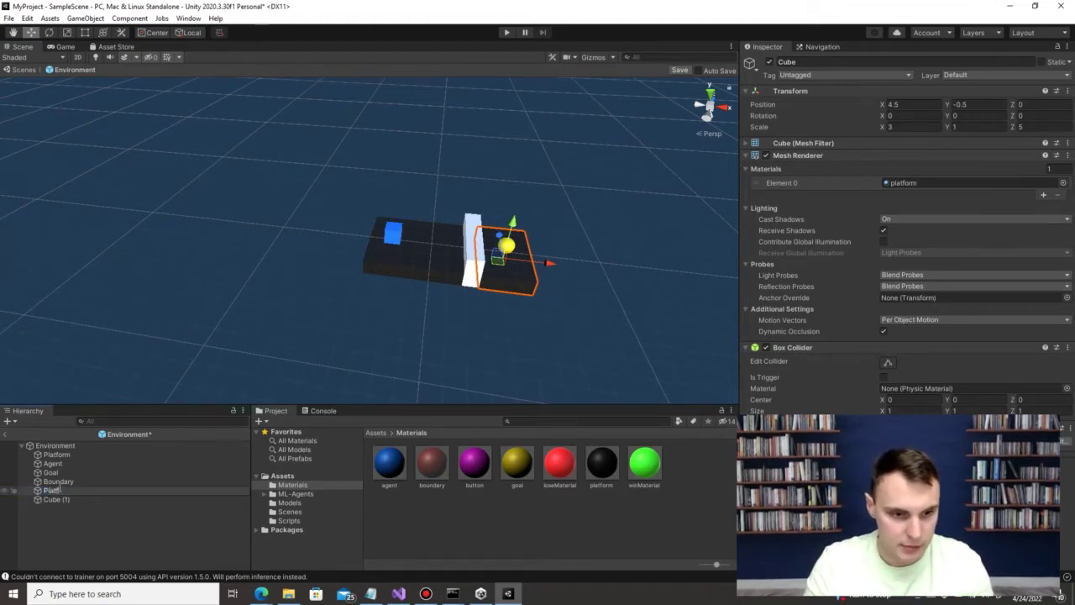
{"action": "type", "text": "atform2"}
{"action": "key", "text": "Return"}
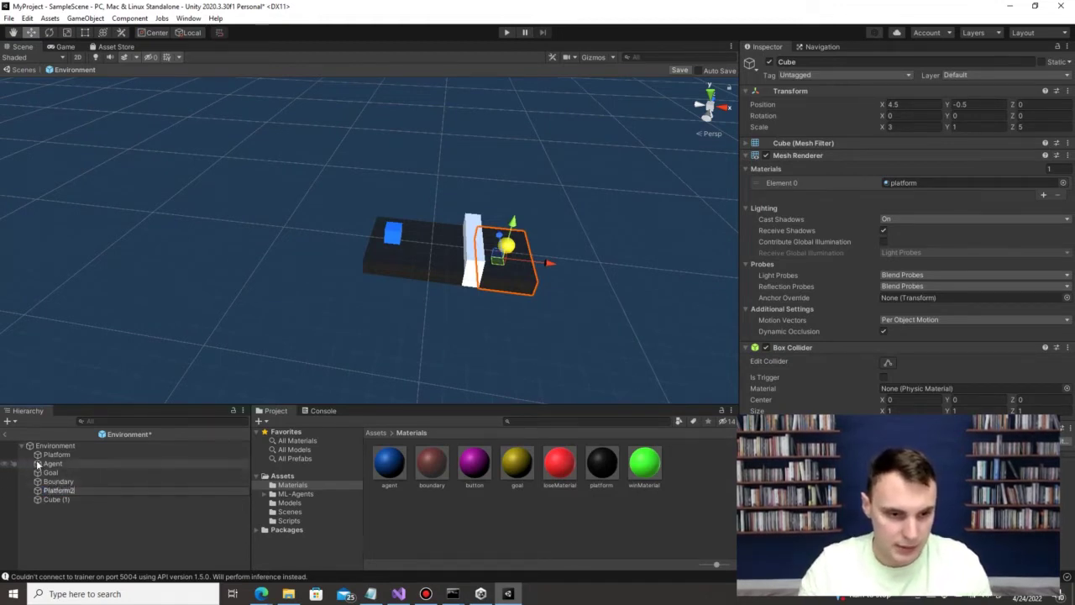
Step: Rename Cube (1) to Wall and select it in the Scene view
{"action": "left_click", "coordinate": [63, 500]}
{"action": "left_click", "coordinate": [63, 499]}
{"action": "type", "text": "Wa"}
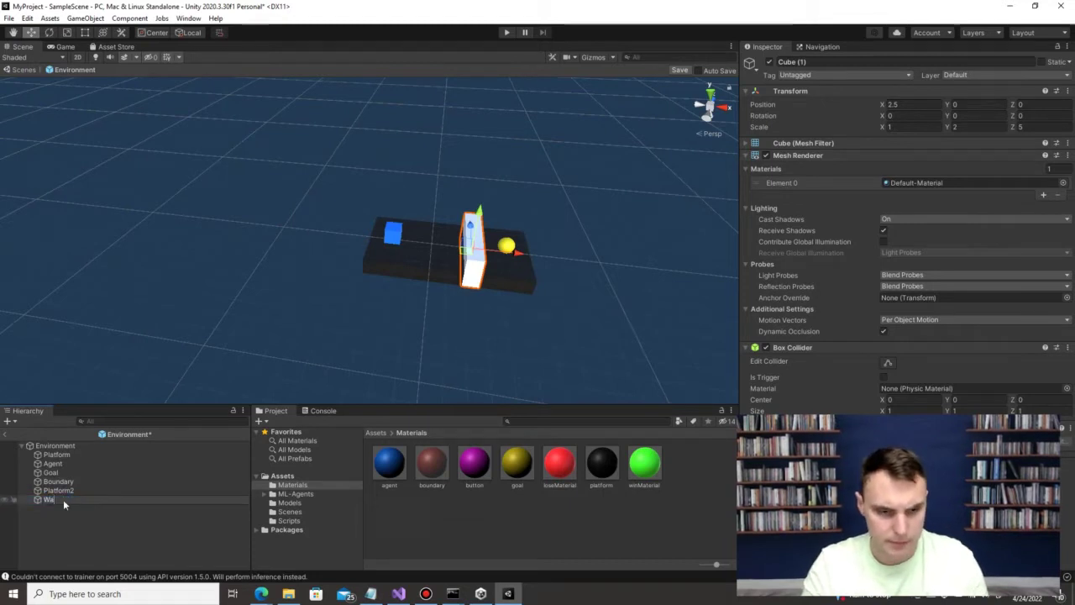
{"action": "type", "text": "ll"}
{"action": "left_click", "coordinate": [142, 514]}
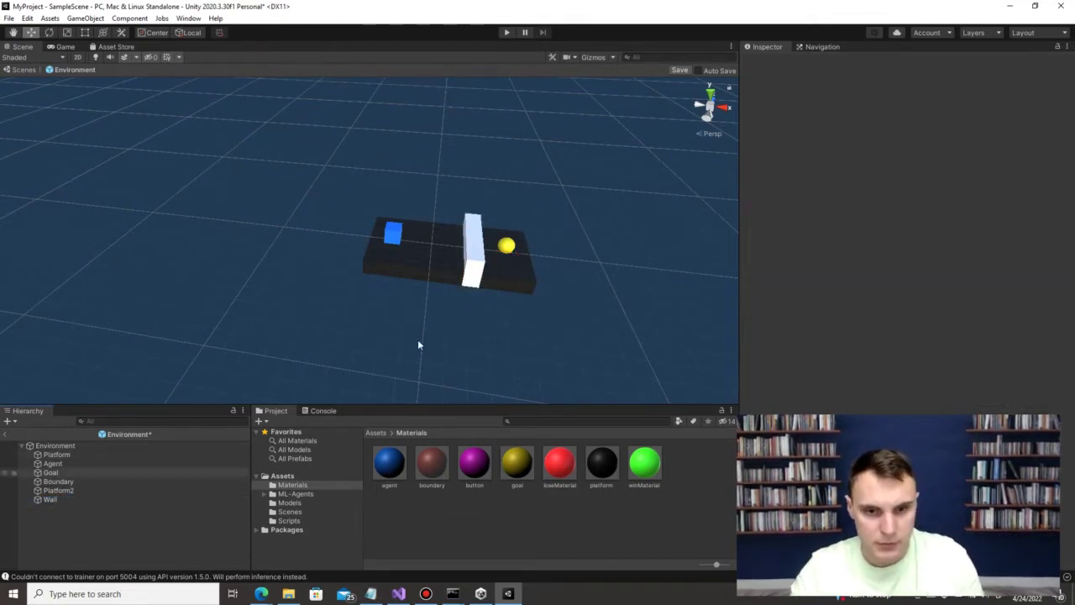
{"action": "left_click", "coordinate": [476, 264]}
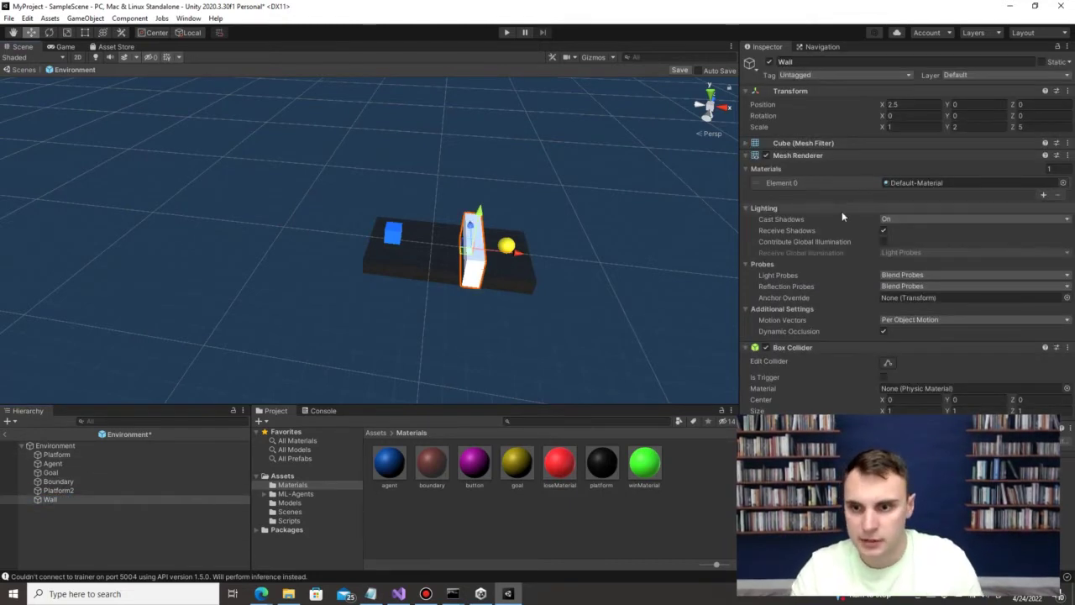
{"action": "left_click", "coordinate": [745, 156]}
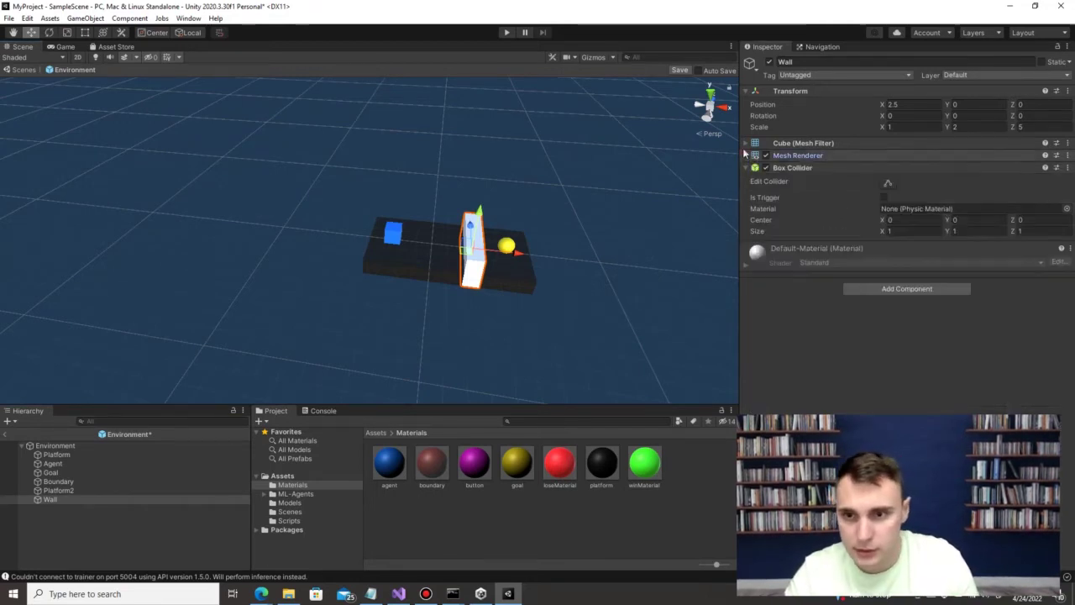
Step: Add a Rigidbody to the Wall with gravity off and position frozen on X, Y and Z
{"action": "left_click", "coordinate": [745, 91]}
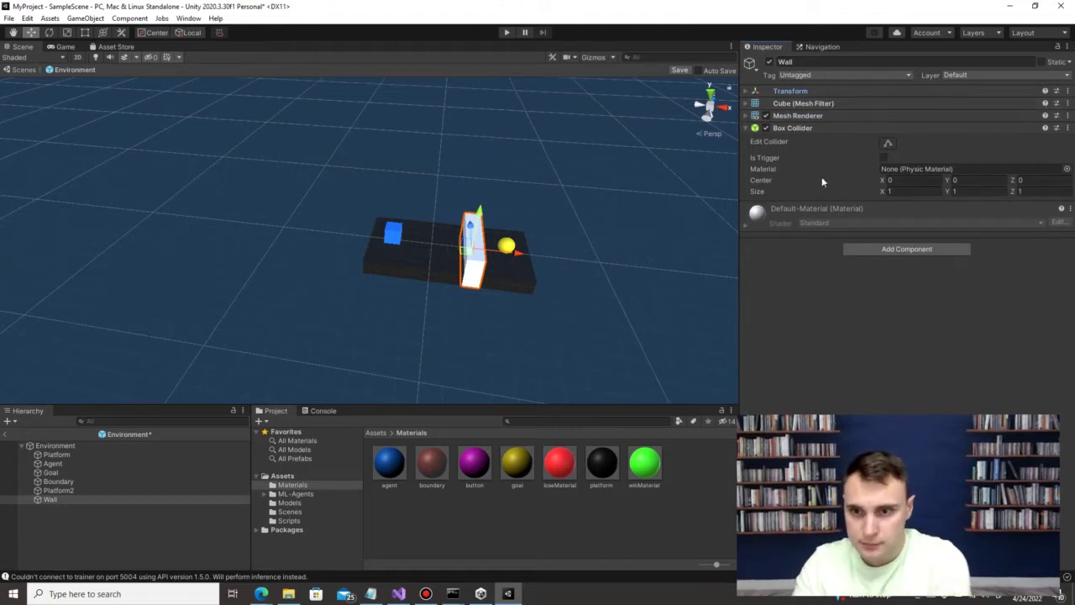
{"action": "left_click", "coordinate": [891, 249]}
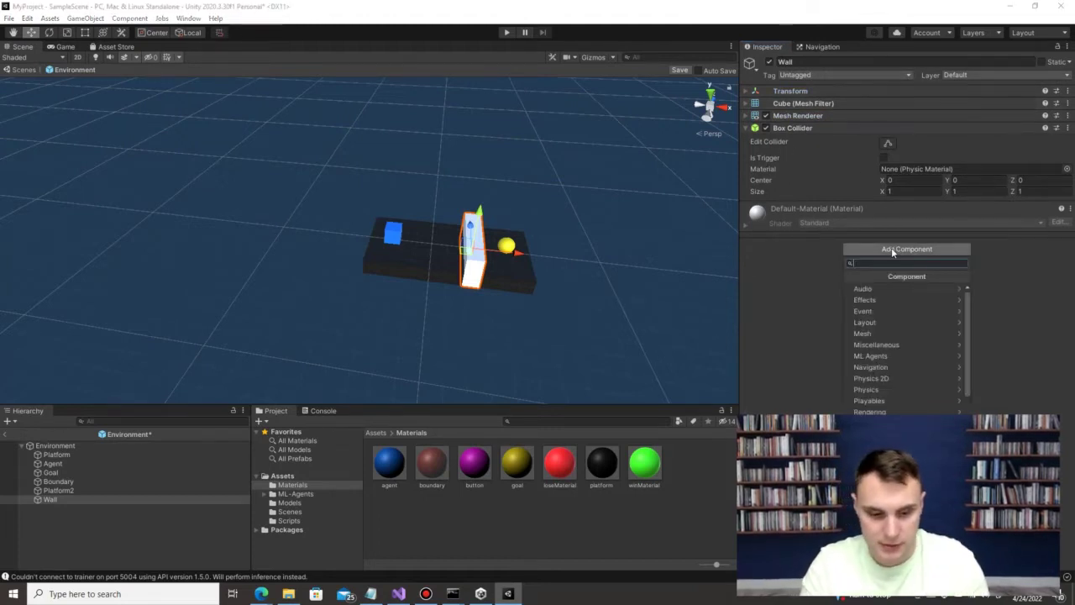
{"action": "type", "text": "rigid"}
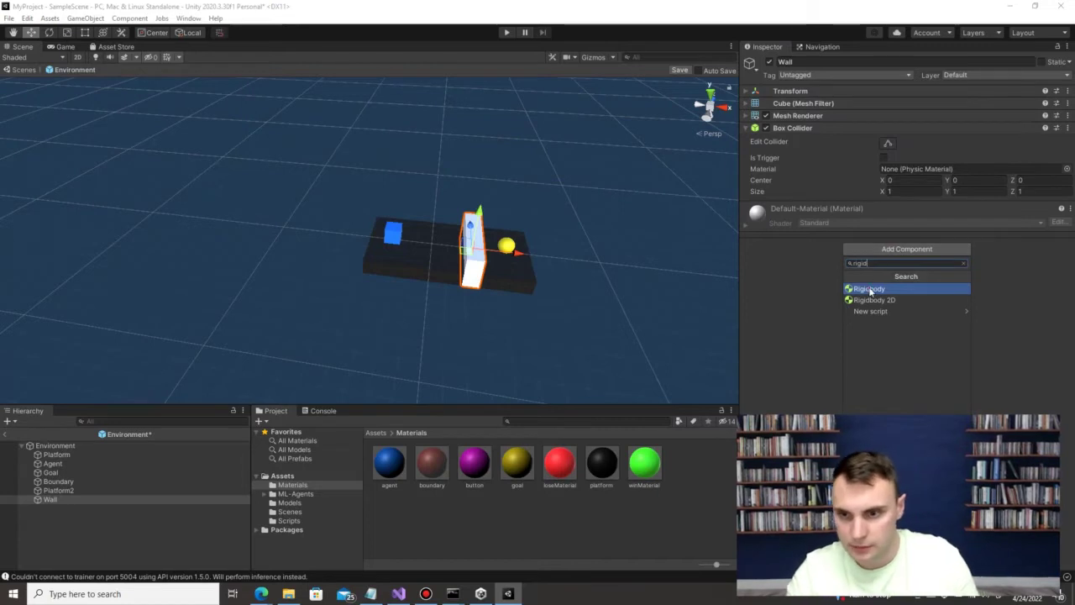
{"action": "left_click", "coordinate": [871, 289]}
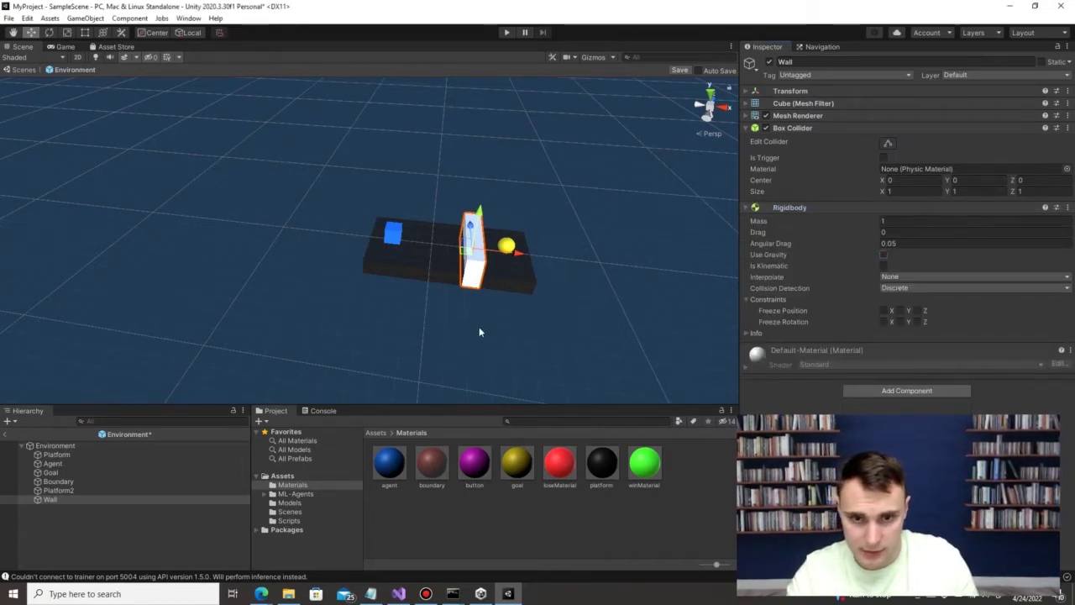
{"action": "left_click", "coordinate": [772, 254]}
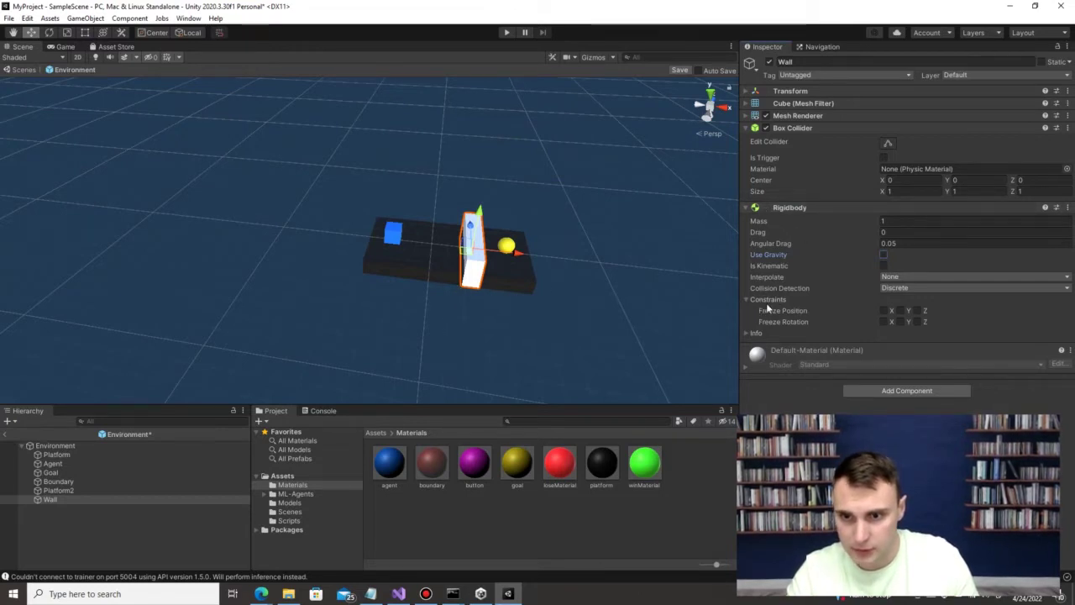
{"action": "left_click", "coordinate": [884, 311]}
{"action": "left_click", "coordinate": [902, 311]}
{"action": "left_click", "coordinate": [918, 311]}
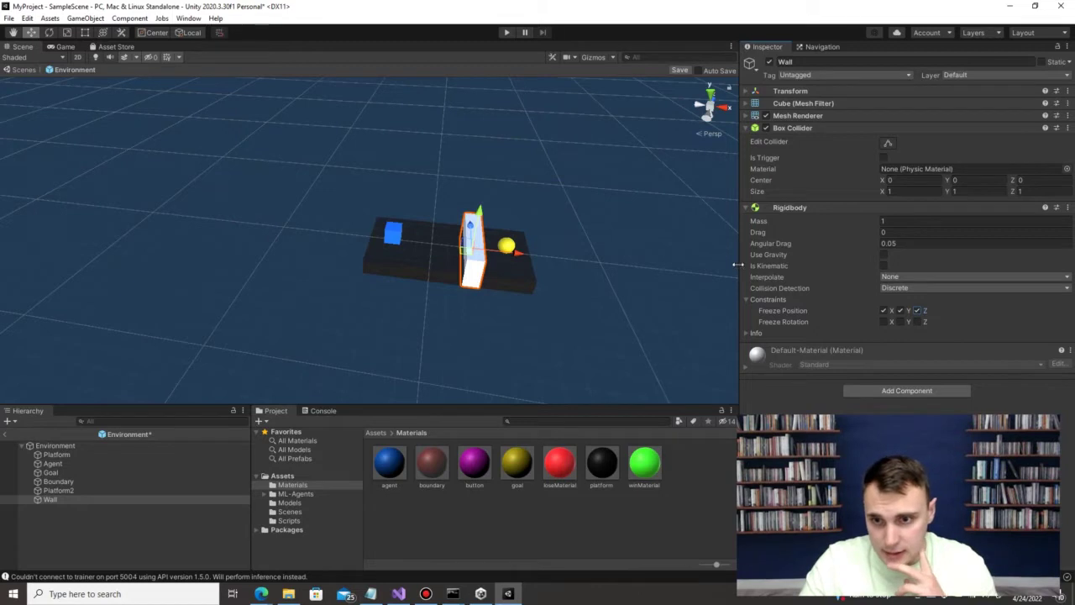
{"action": "left_click", "coordinate": [745, 207]}
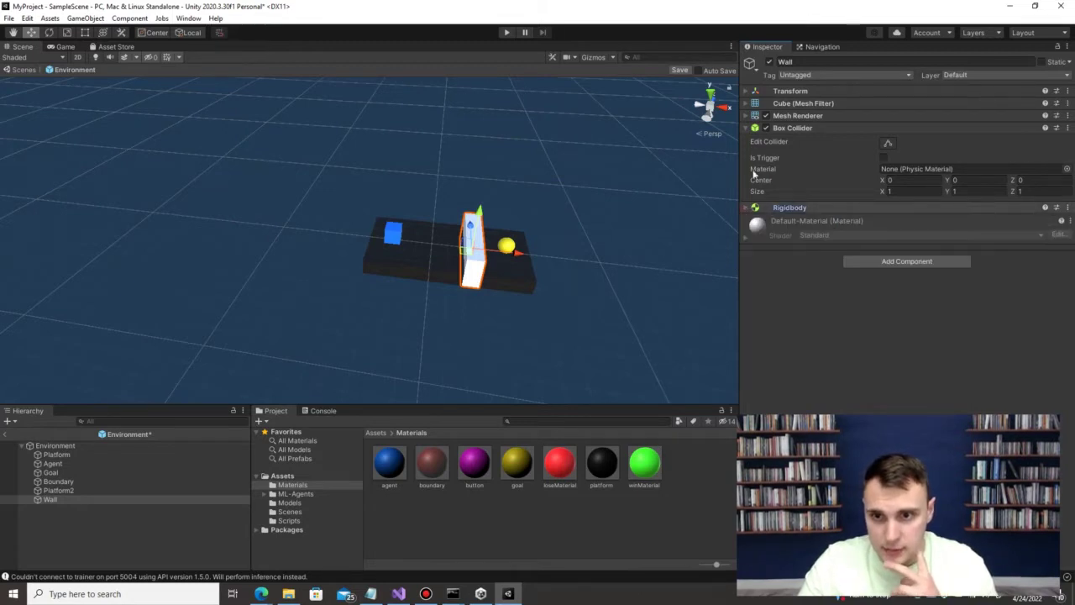
{"action": "left_click", "coordinate": [748, 128]}
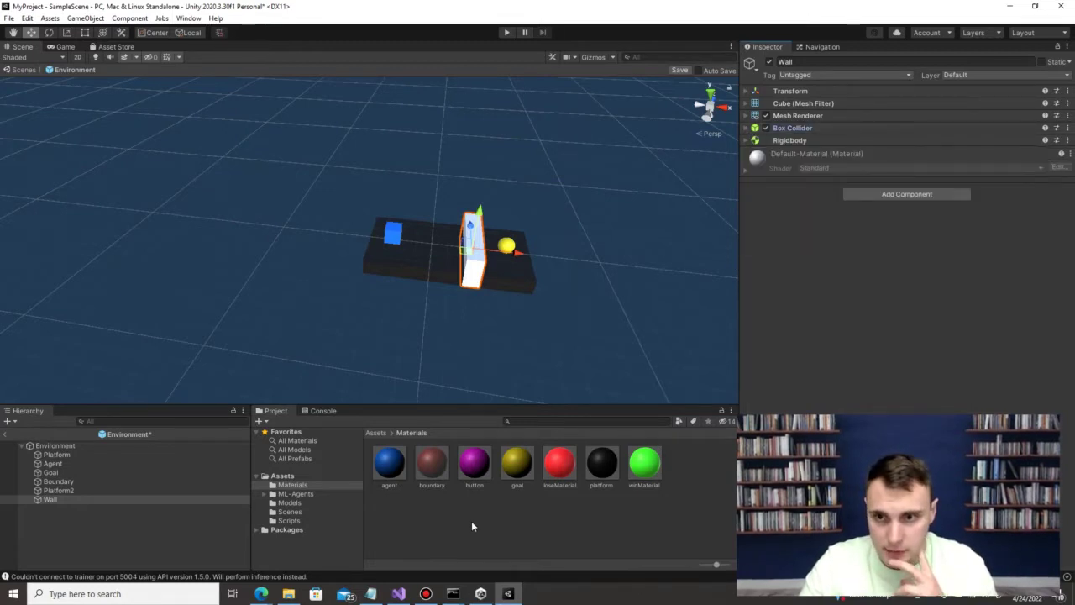
{"action": "left_click", "coordinate": [289, 520]}
{"action": "right_click", "coordinate": [547, 476]}
Step: Create a C# script named Wall in the Scripts folder
{"action": "mouse_move", "coordinate": [592, 182]}
{"action": "left_click", "coordinate": [738, 167]}
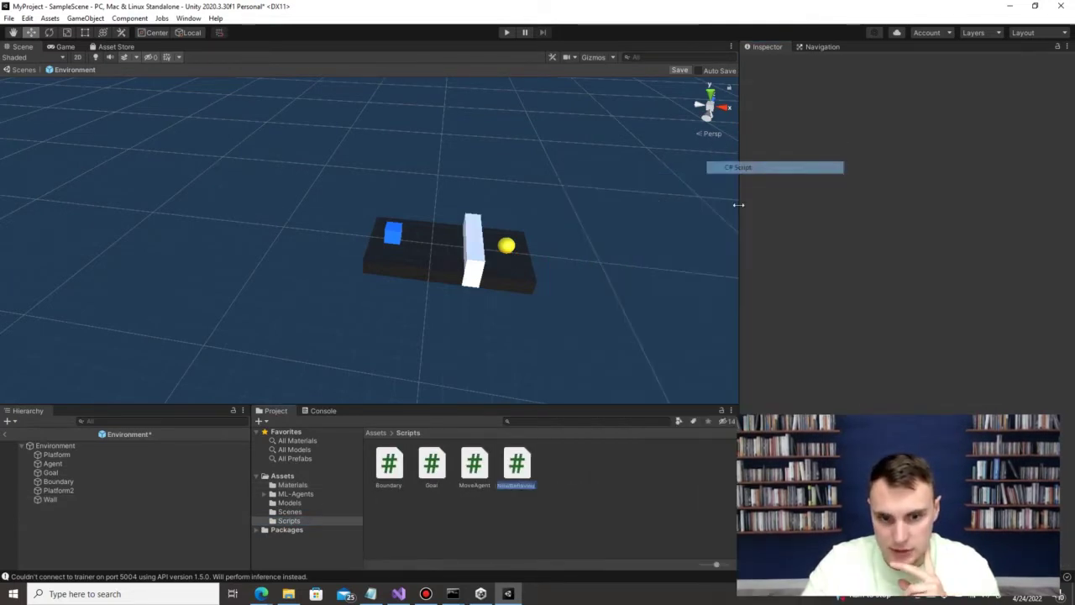
{"action": "type", "text": "Wall"}
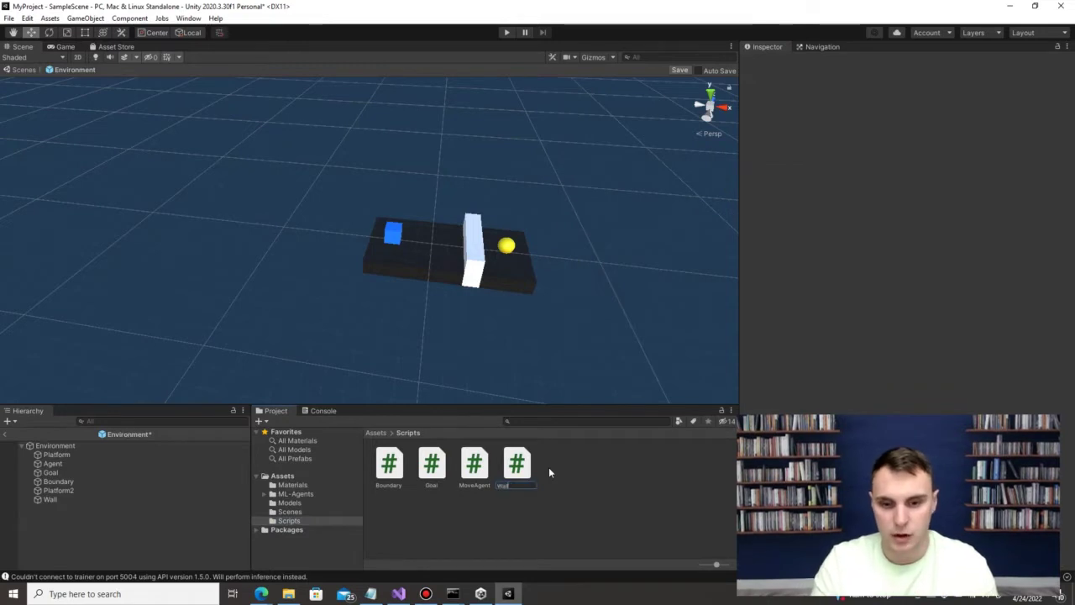
{"action": "key", "text": "Return"}
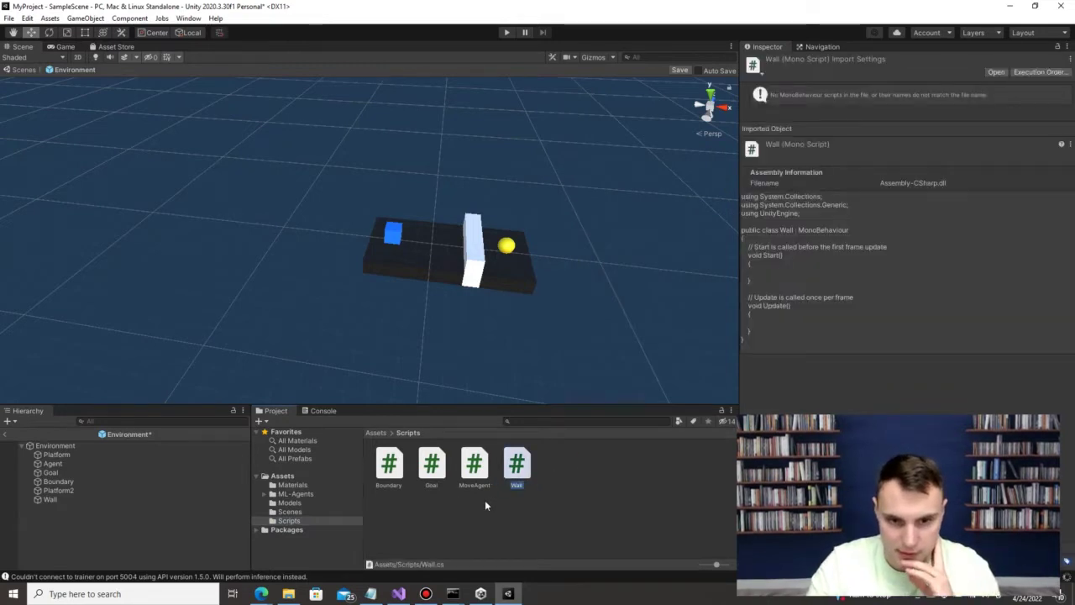
Step: Attach the Wall script to the Wall object
{"action": "left_click", "coordinate": [485, 263]}
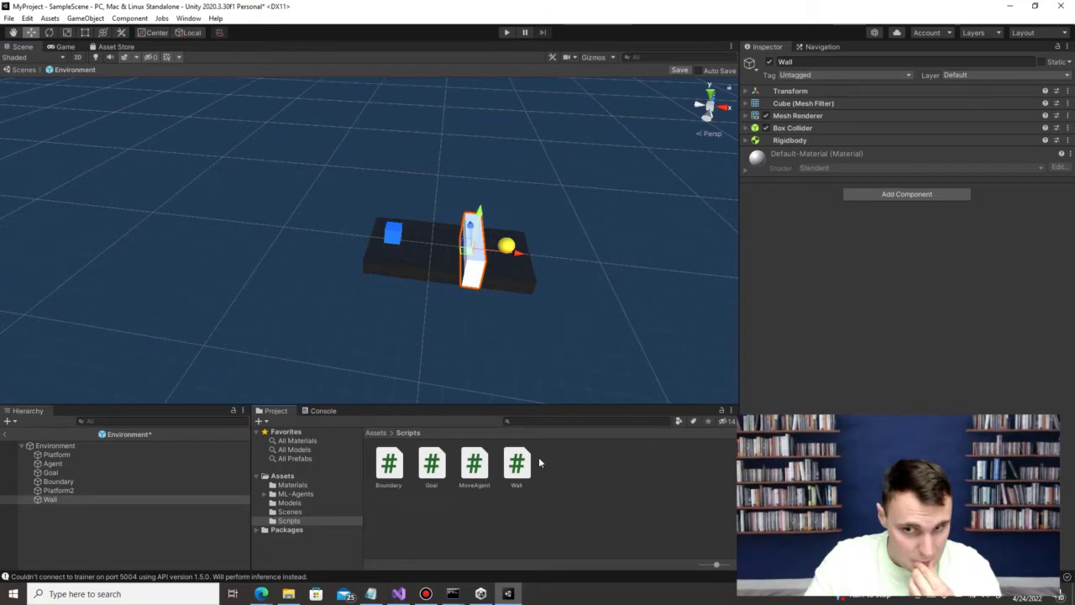
{"action": "left_click_drag", "start_coordinate": [688, 394], "coordinate": [897, 247]}
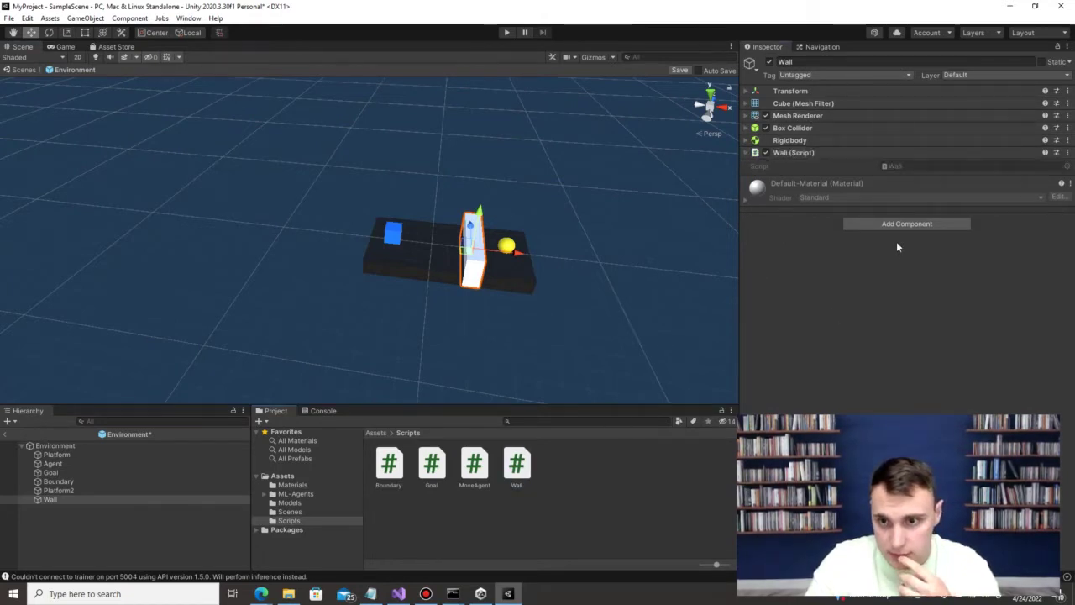
{"action": "left_click", "coordinate": [669, 295]}
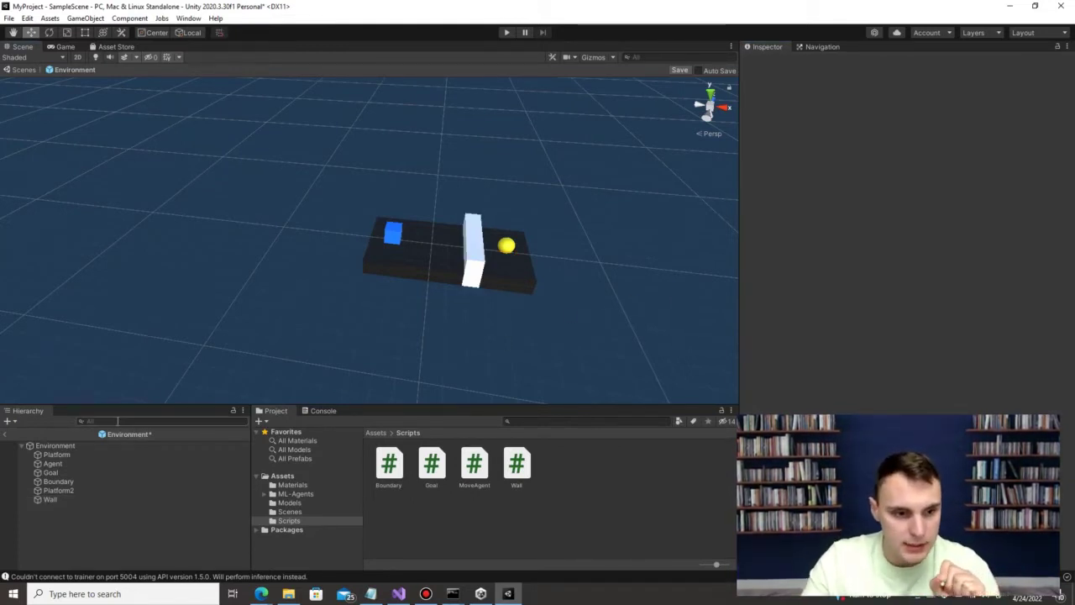
{"action": "left_click", "coordinate": [7, 421]}
Step: Add a new Cube onto the platform and set its position to (0, 0.1, 0) with Y scale 2
{"action": "mouse_move", "coordinate": [34, 460]}
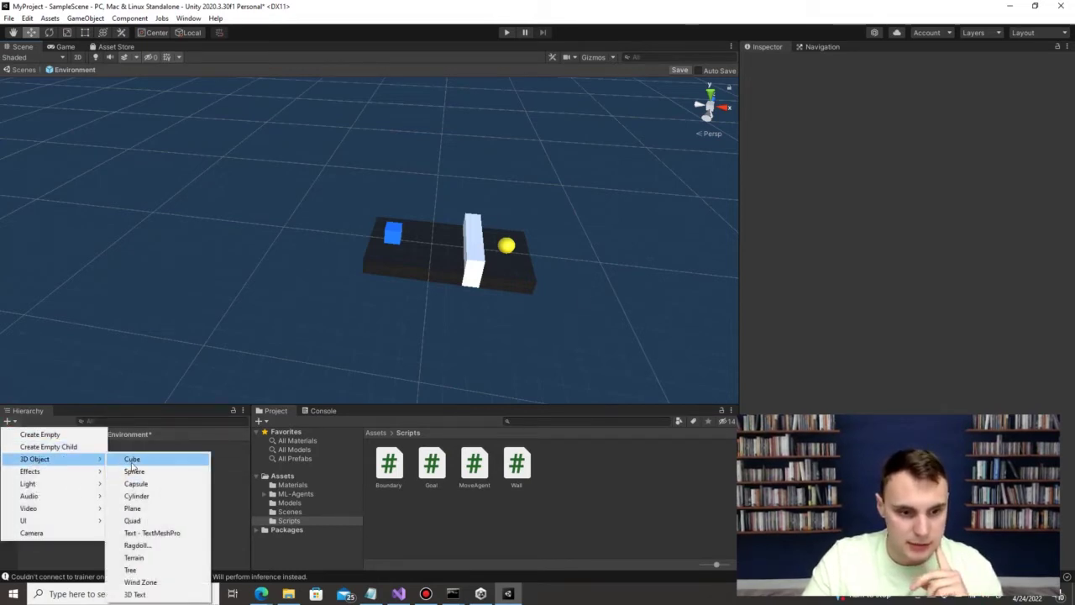
{"action": "left_click", "coordinate": [132, 459]}
{"action": "key", "text": "Return"}
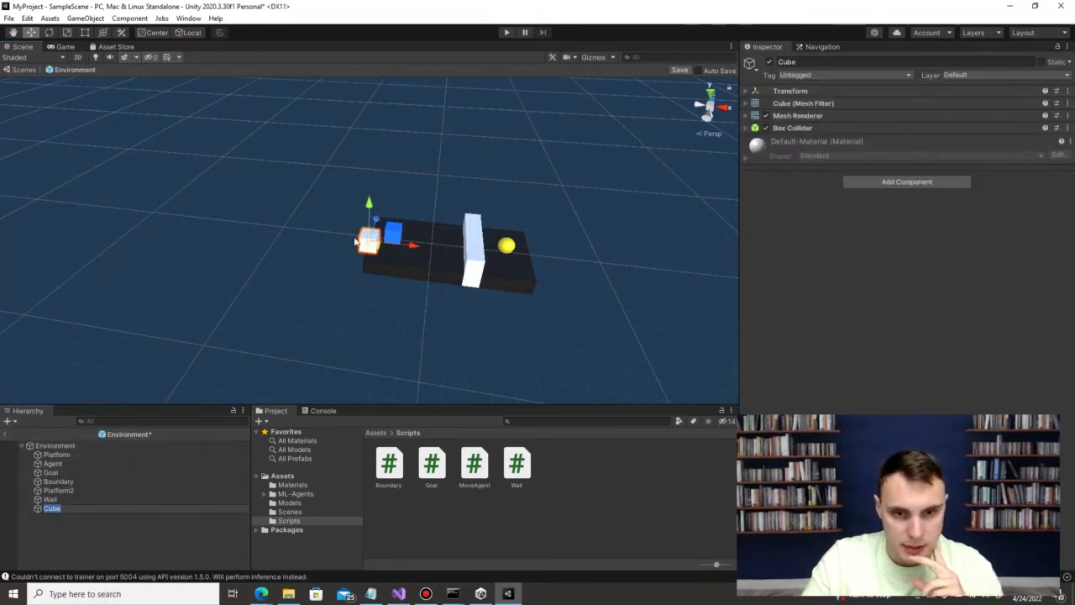
{"action": "left_click_drag", "start_coordinate": [464, 250], "coordinate": [478, 251]}
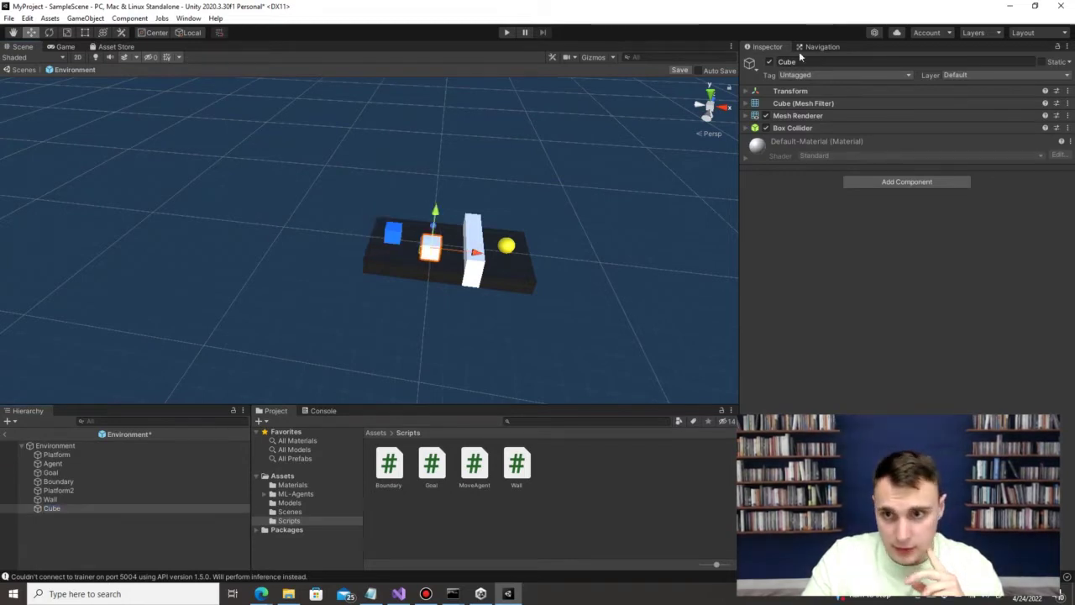
{"action": "left_click", "coordinate": [763, 92]}
{"action": "left_click", "coordinate": [916, 104]}
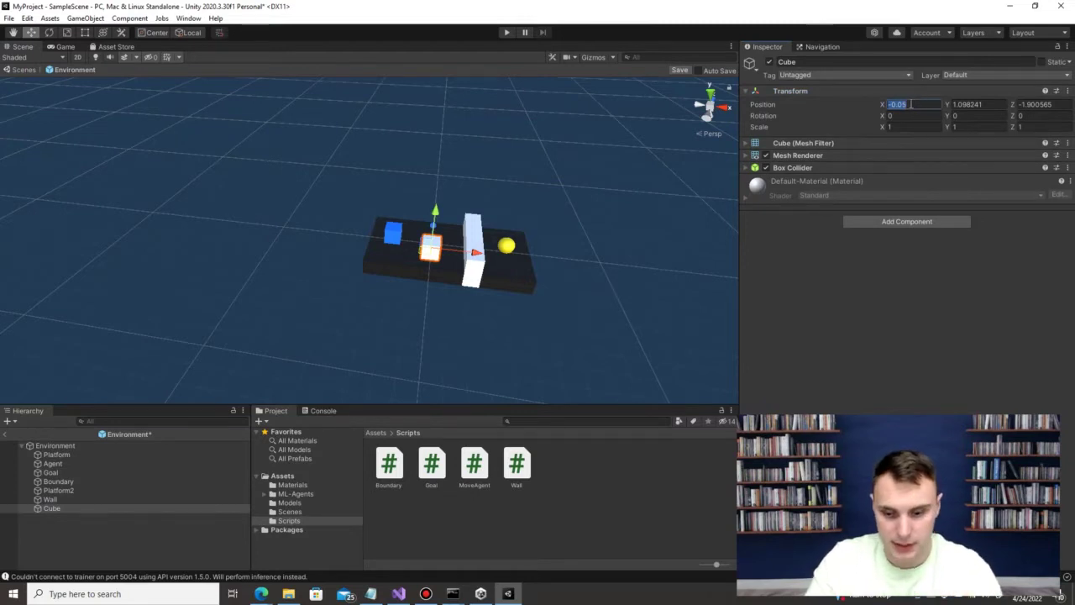
{"action": "type", "text": "0"}
{"action": "left_click", "coordinate": [987, 104]}
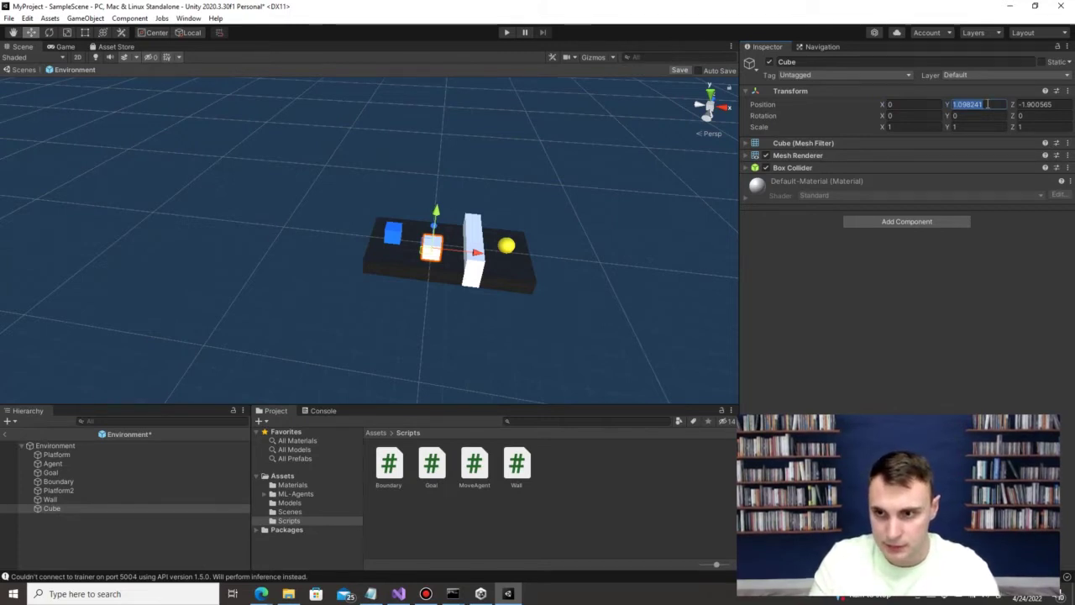
{"action": "type", "text": "0.1"}
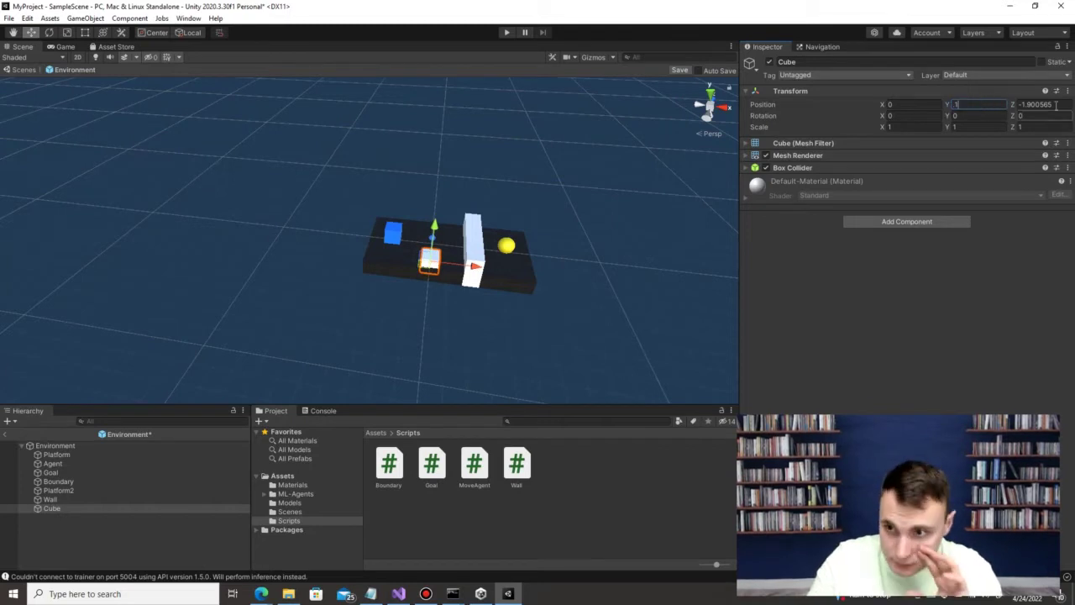
{"action": "left_click", "coordinate": [1056, 104]}
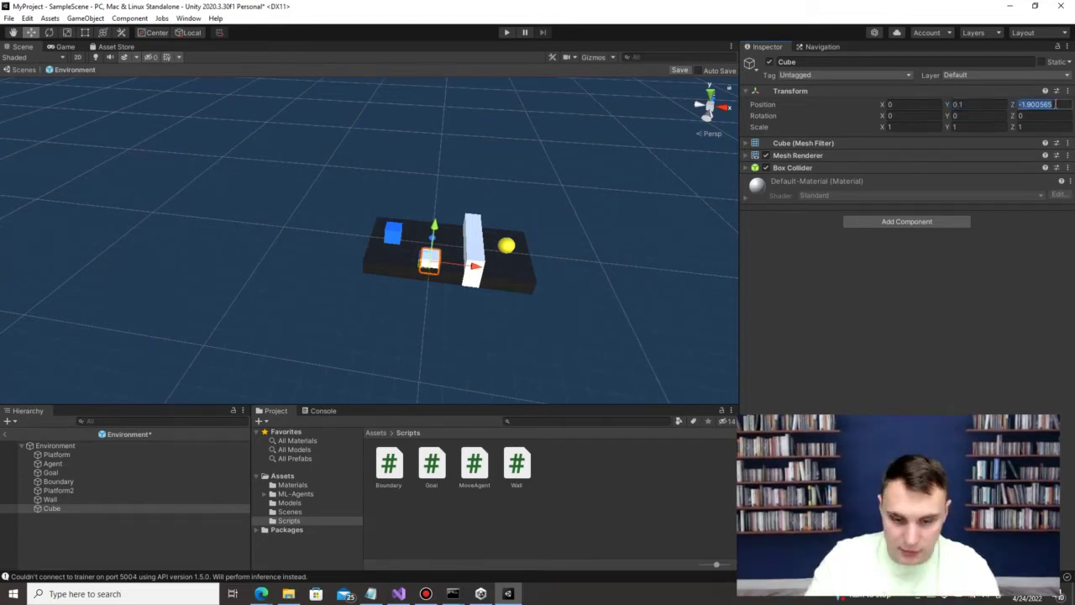
{"action": "type", "text": "0"}
{"action": "left_click", "coordinate": [914, 126]}
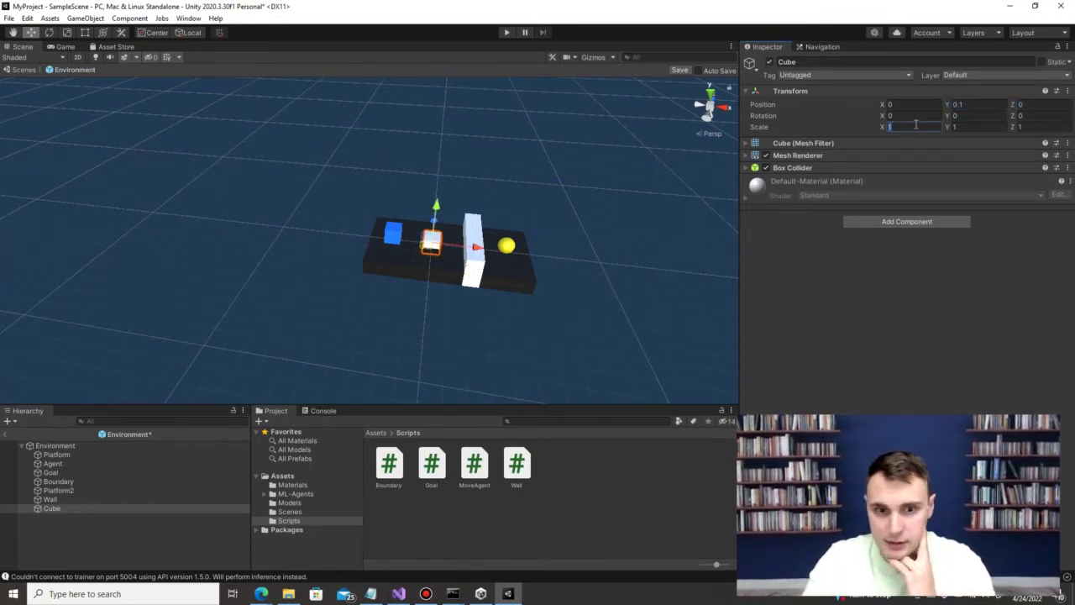
{"action": "left_click", "coordinate": [1004, 127]}
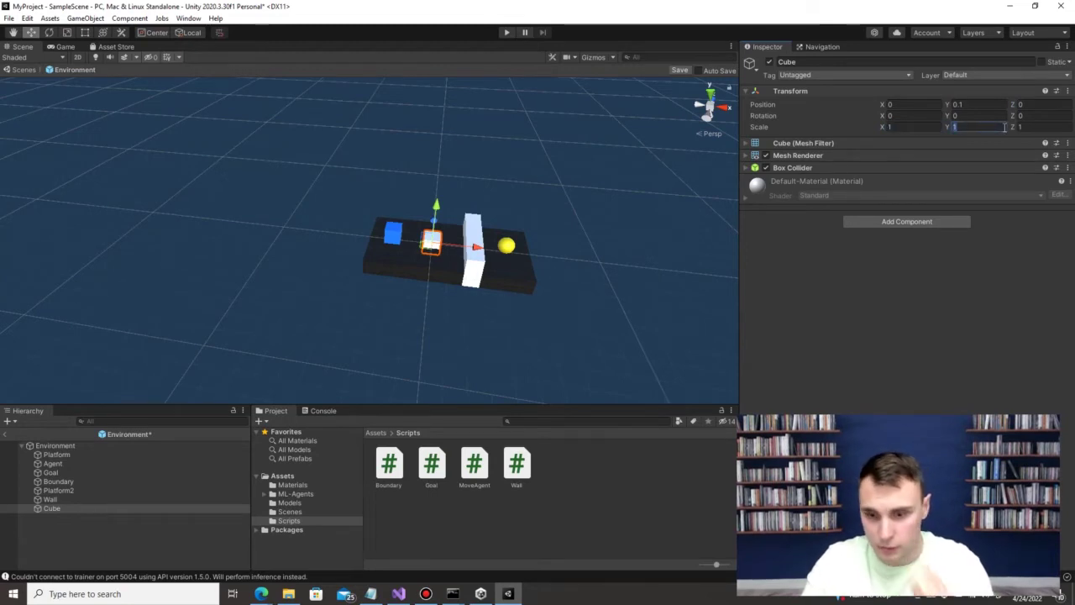
{"action": "type", "text": "2"}
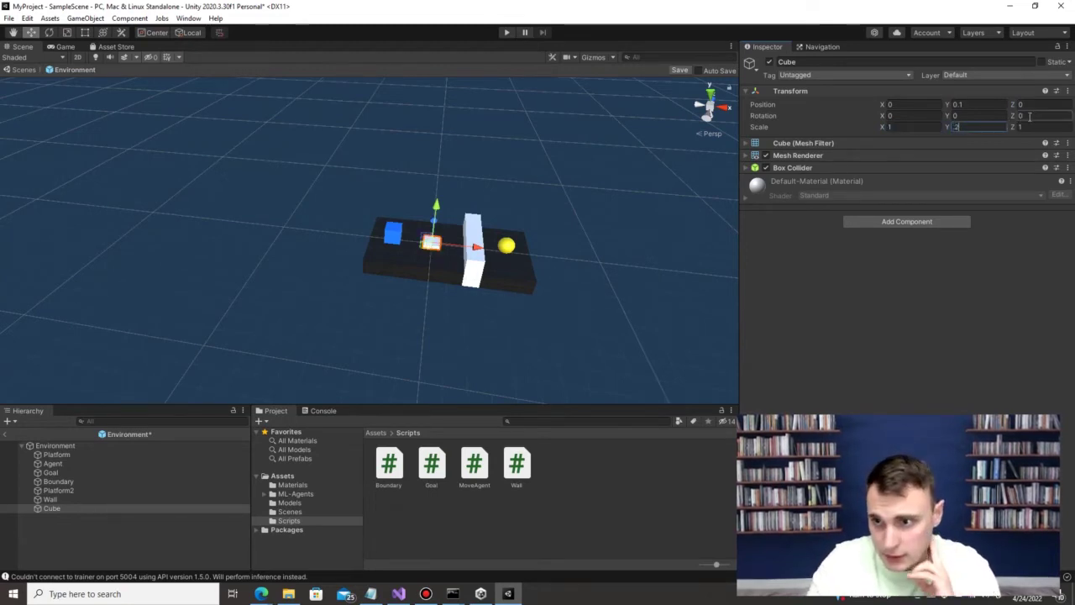
{"action": "left_click", "coordinate": [542, 205]}
Step: Lower the Cube to Y 0.05 and flatten it to a Y scale of 0.1
{"action": "left_click_drag", "start_coordinate": [422, 304], "coordinate": [437, 255], "text": "alt"}
{"action": "left_click", "coordinate": [436, 256]}
{"action": "left_click", "coordinate": [972, 102]}
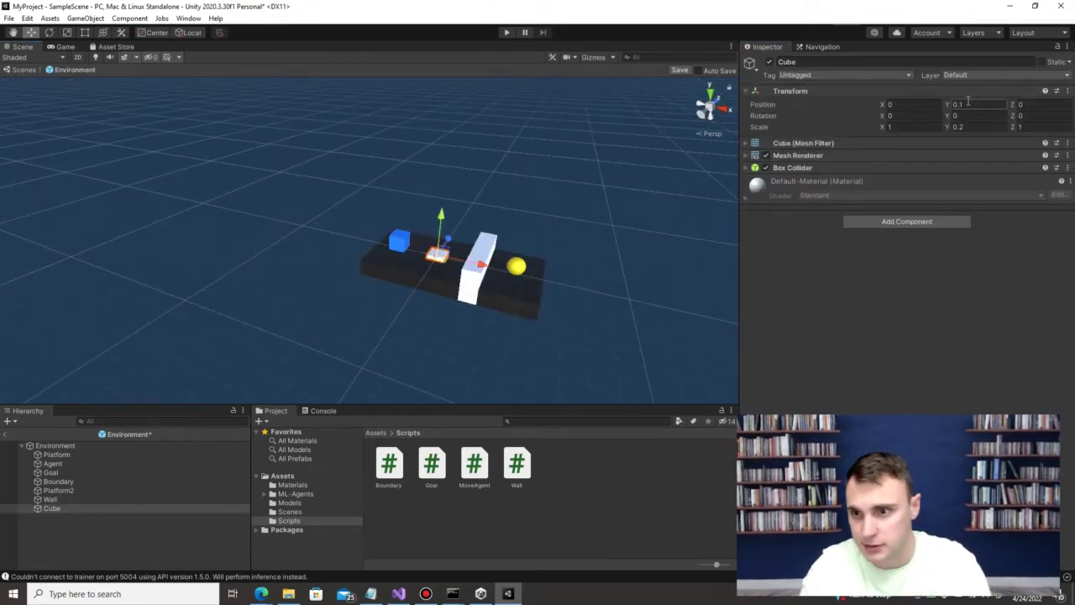
{"action": "left_click", "coordinate": [976, 100]}
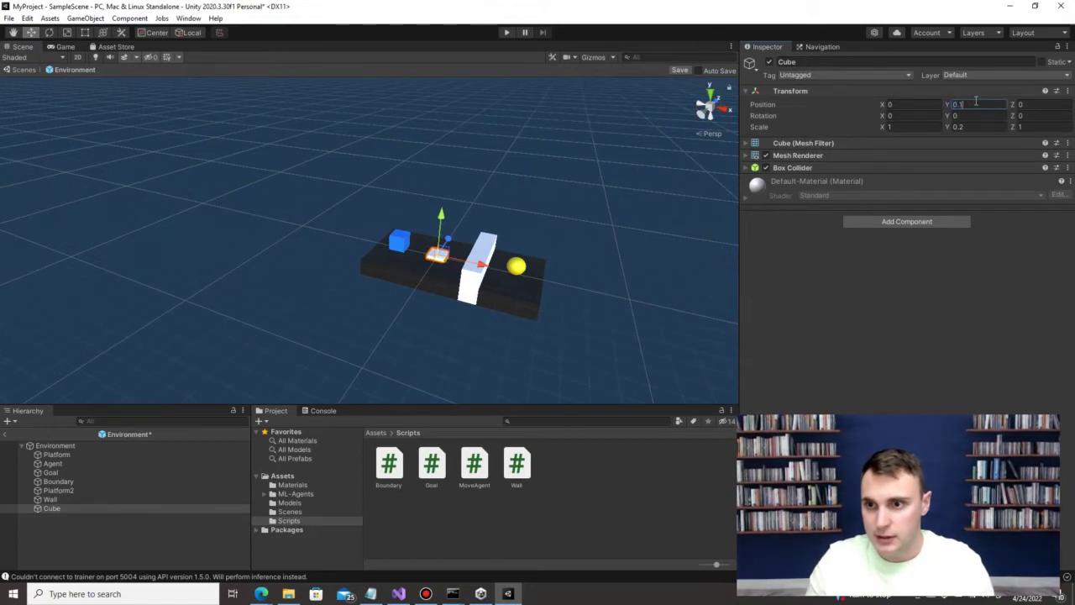
{"action": "key", "text": "BackSpace"}
{"action": "type", "text": "05"}
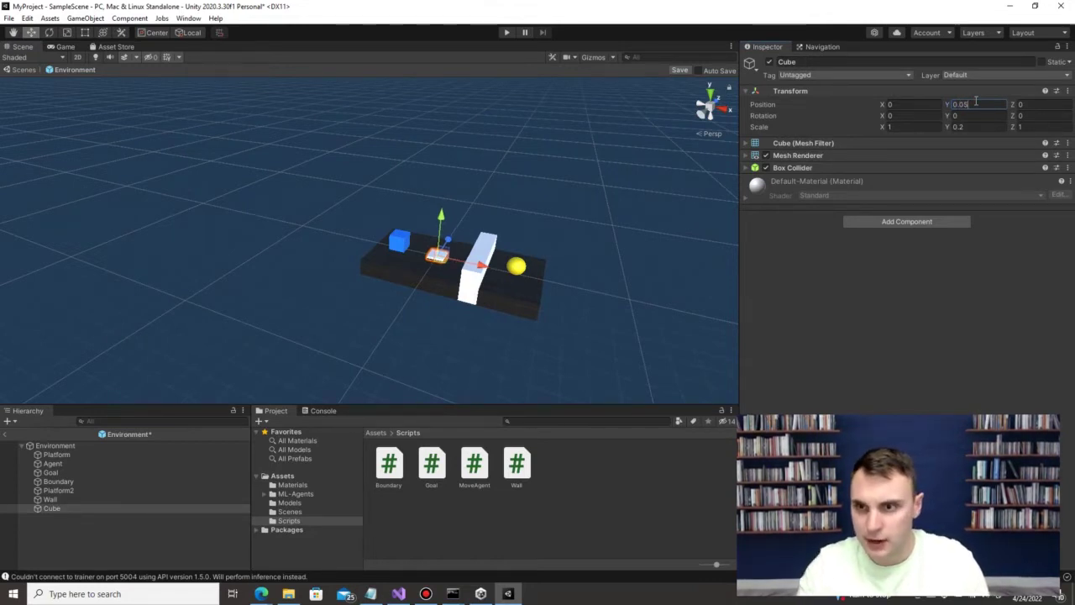
{"action": "left_click", "coordinate": [979, 126]}
{"action": "type", "text": "0.1"}
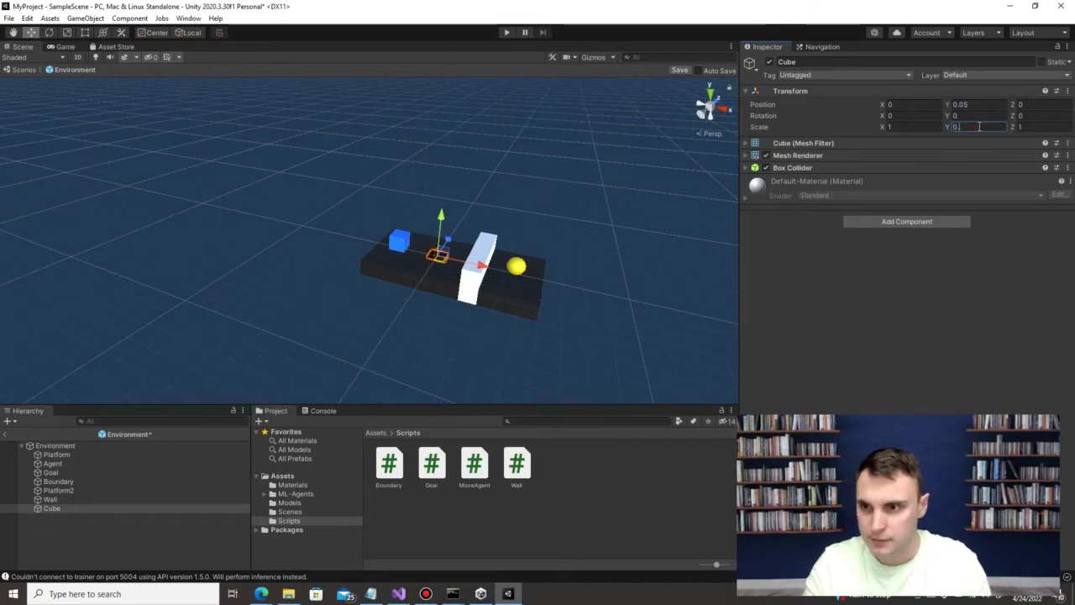
{"action": "left_click", "coordinate": [224, 267]}
{"action": "left_click_drag", "start_coordinate": [233, 283], "coordinate": [305, 301], "text": "alt"}
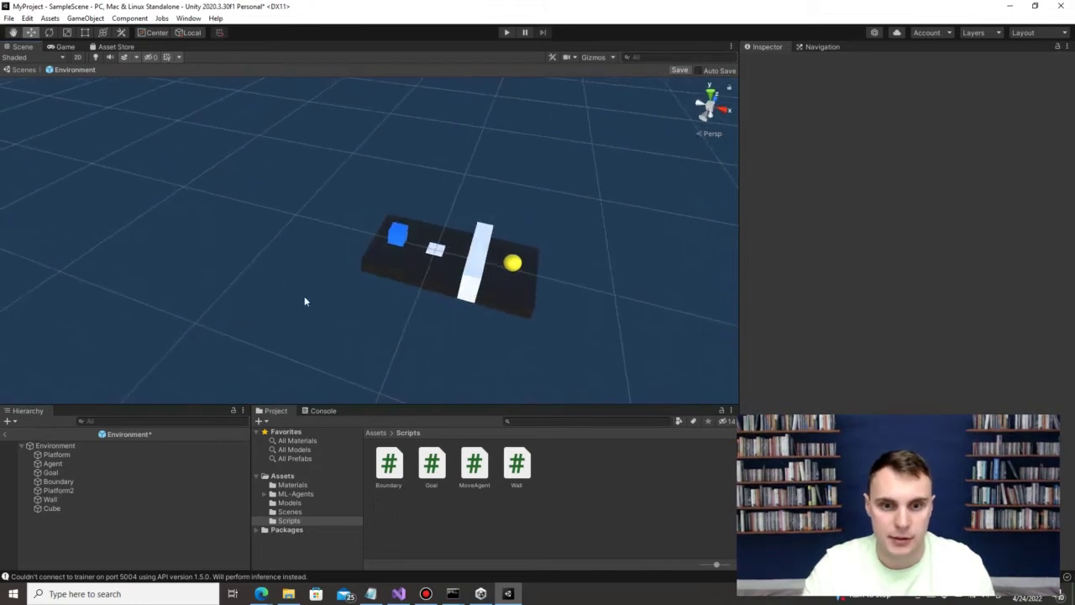
Step: Drag the purple 'button' material from Assets/Materials onto the flat Cube's Mesh Renderer Element 0
{"action": "left_click", "coordinate": [436, 249]}
{"action": "left_click", "coordinate": [292, 485]}
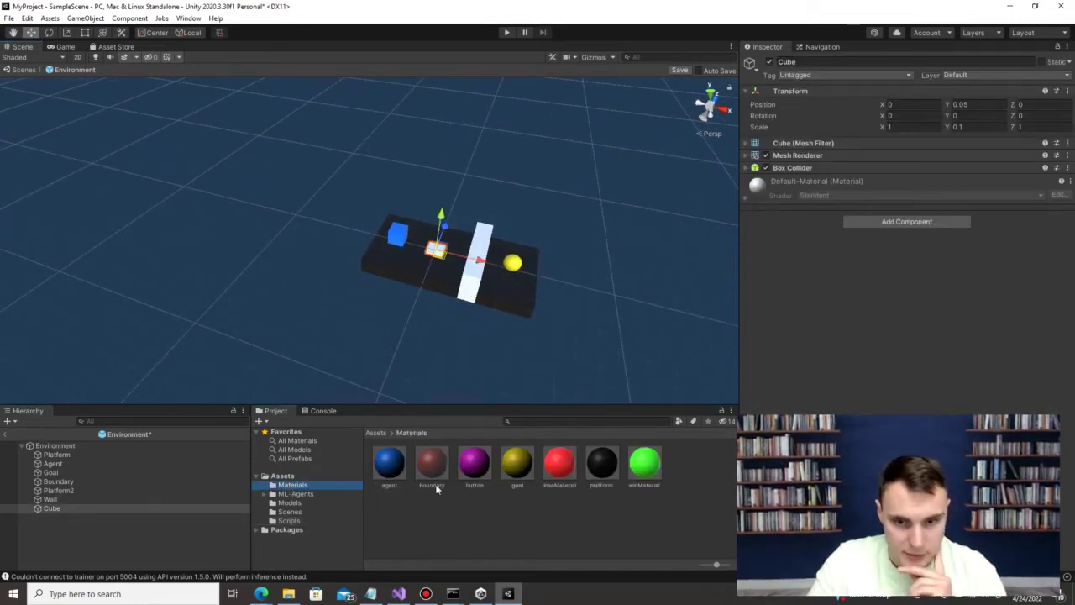
{"action": "right_click", "coordinate": [503, 500]}
{"action": "left_click", "coordinate": [435, 515]}
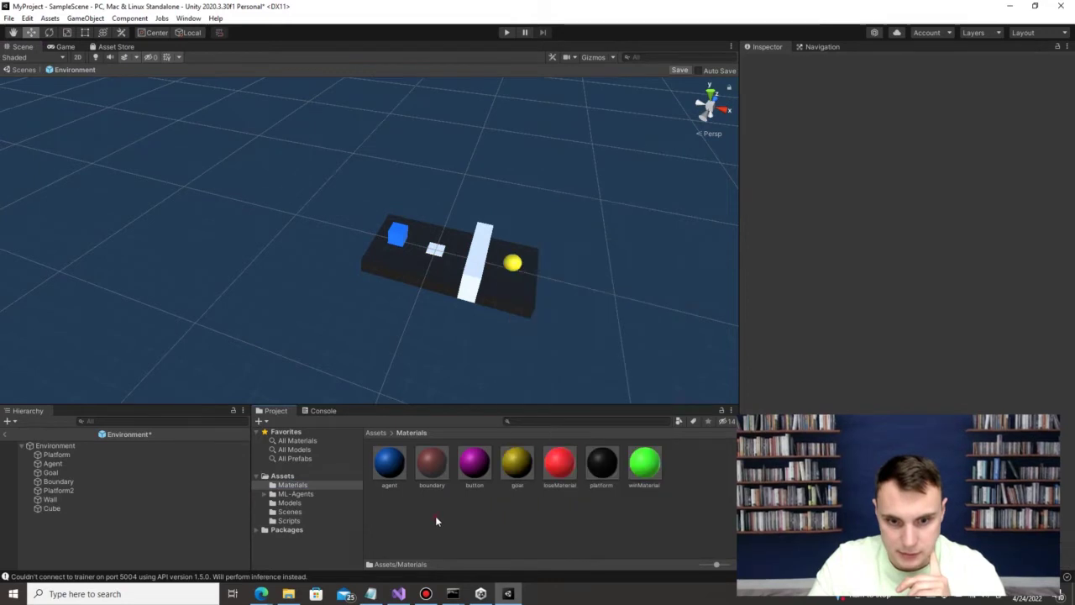
{"action": "left_click", "coordinate": [470, 465]}
{"action": "left_click", "coordinate": [436, 250]}
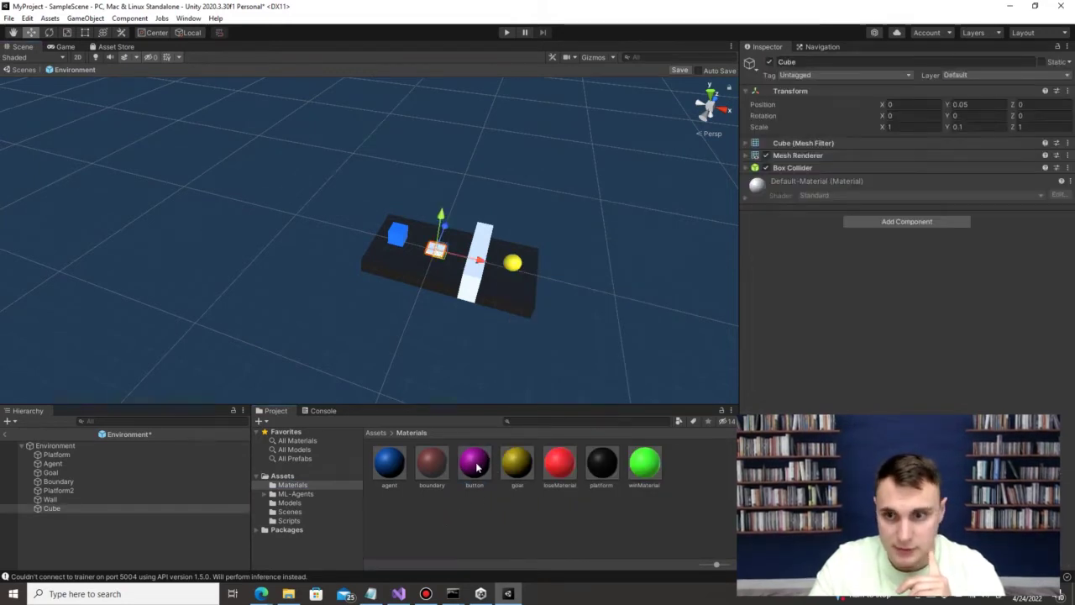
{"action": "left_click", "coordinate": [747, 156]}
{"action": "left_click_drag", "start_coordinate": [474, 463], "coordinate": [906, 185]}
{"action": "left_click", "coordinate": [603, 294]}
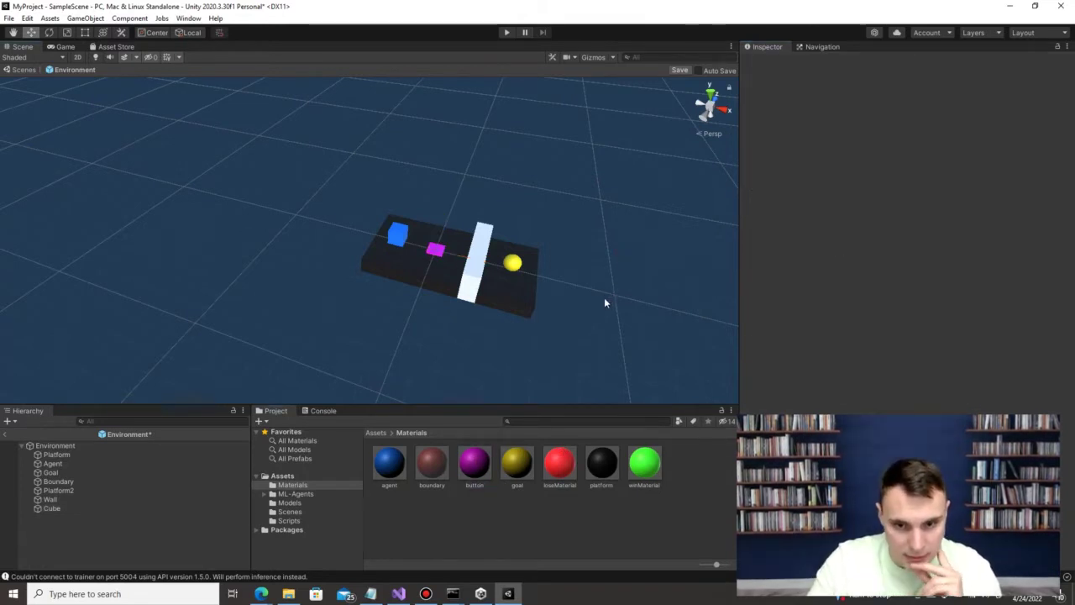
{"action": "left_click_drag", "start_coordinate": [532, 339], "coordinate": [458, 321], "text": "alt"}
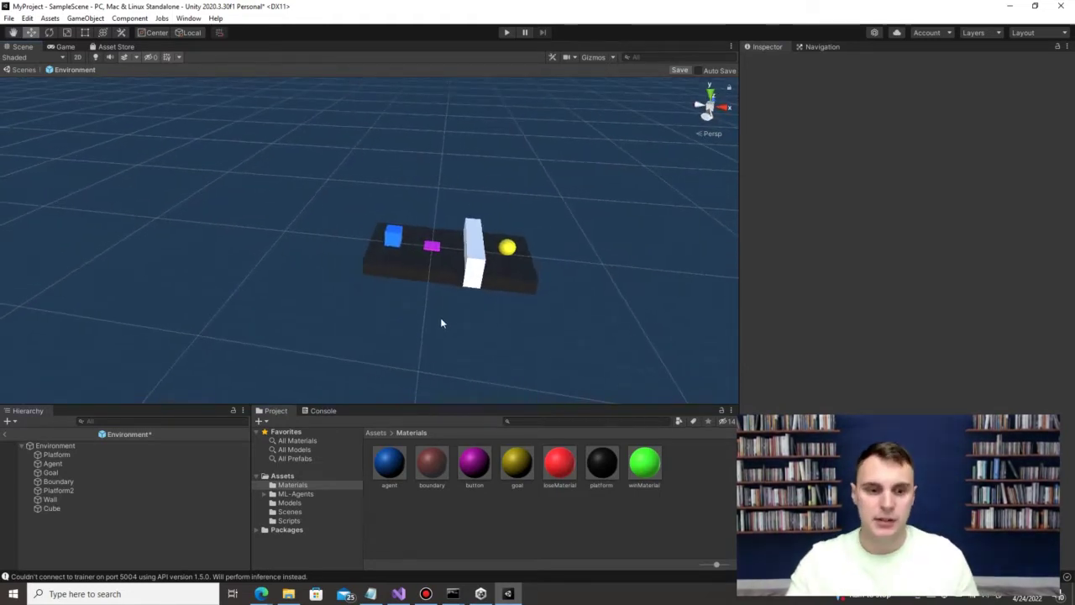
{"action": "left_click", "coordinate": [286, 520]}
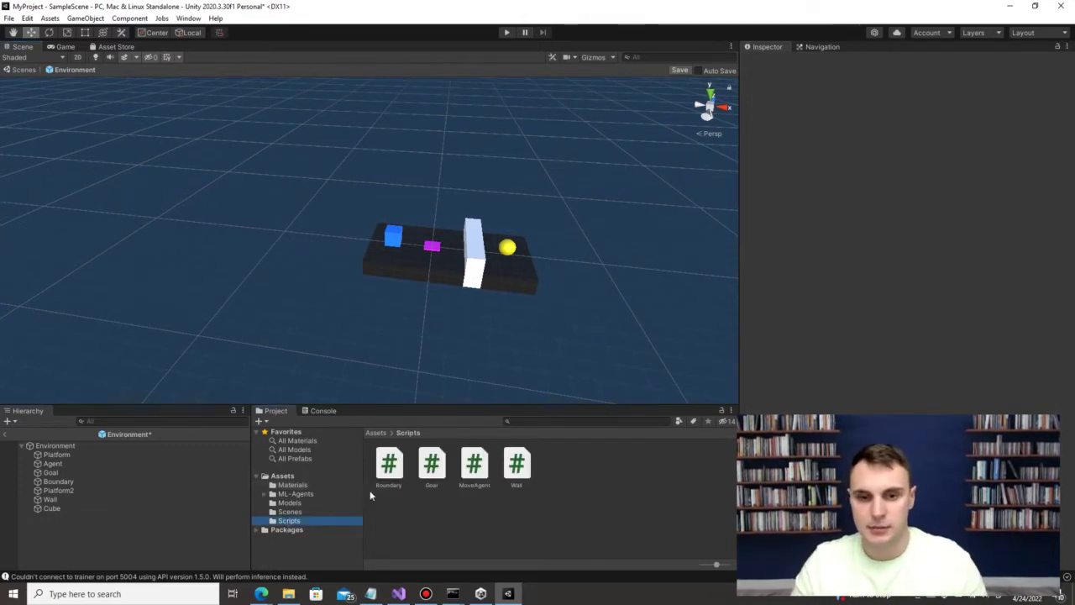
Step: Open MoveAgent in Visual Studio to review the floorMeshRenderer field, then return to the magenta cube in Unity
{"action": "double_click", "coordinate": [475, 467]}
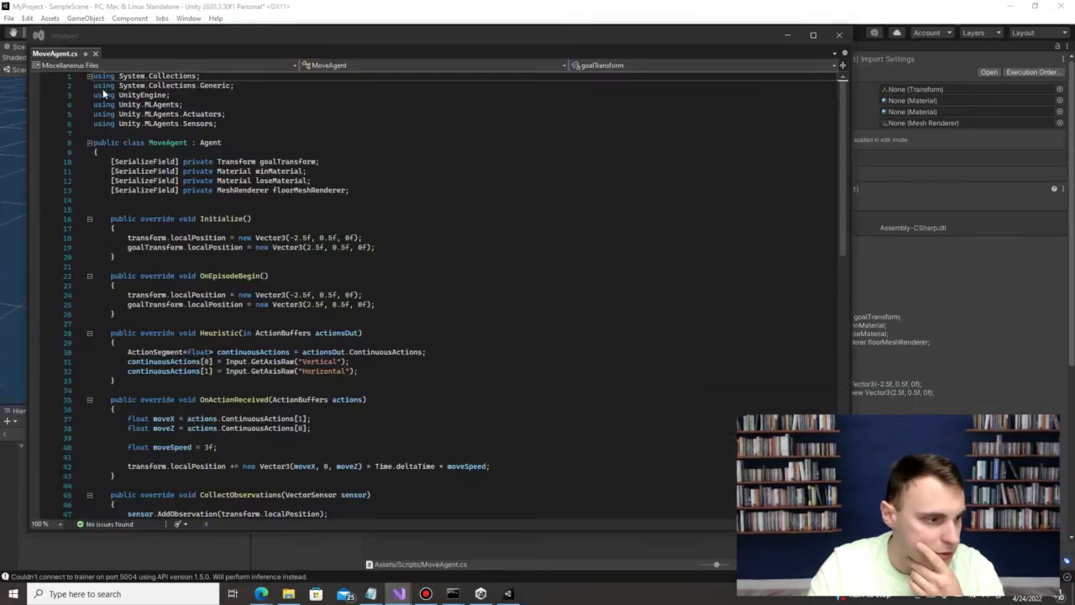
{"action": "double_click", "coordinate": [323, 84]}
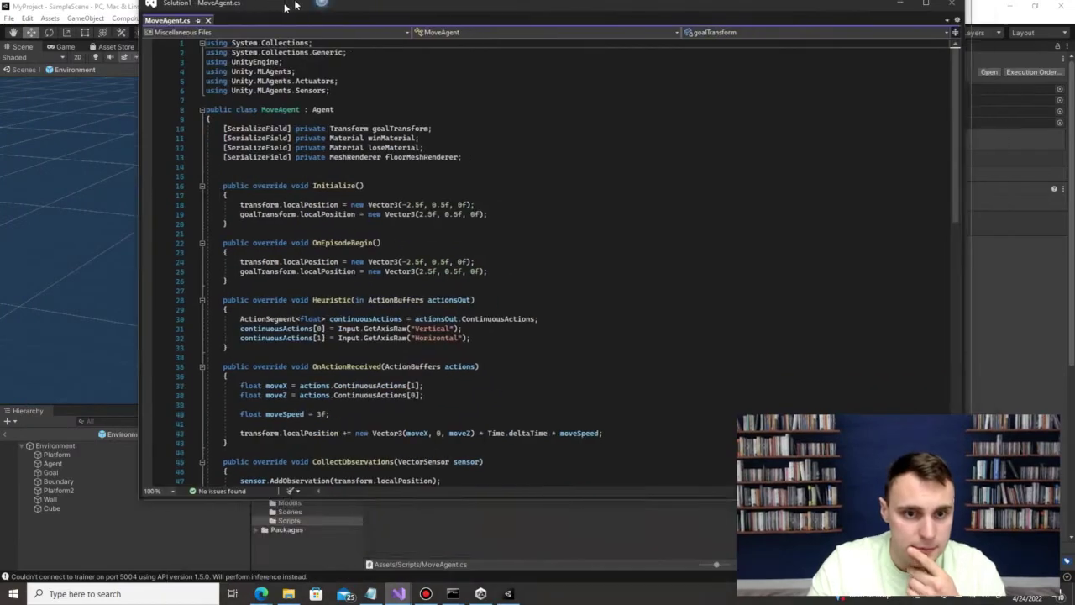
{"action": "left_click", "coordinate": [225, 165]}
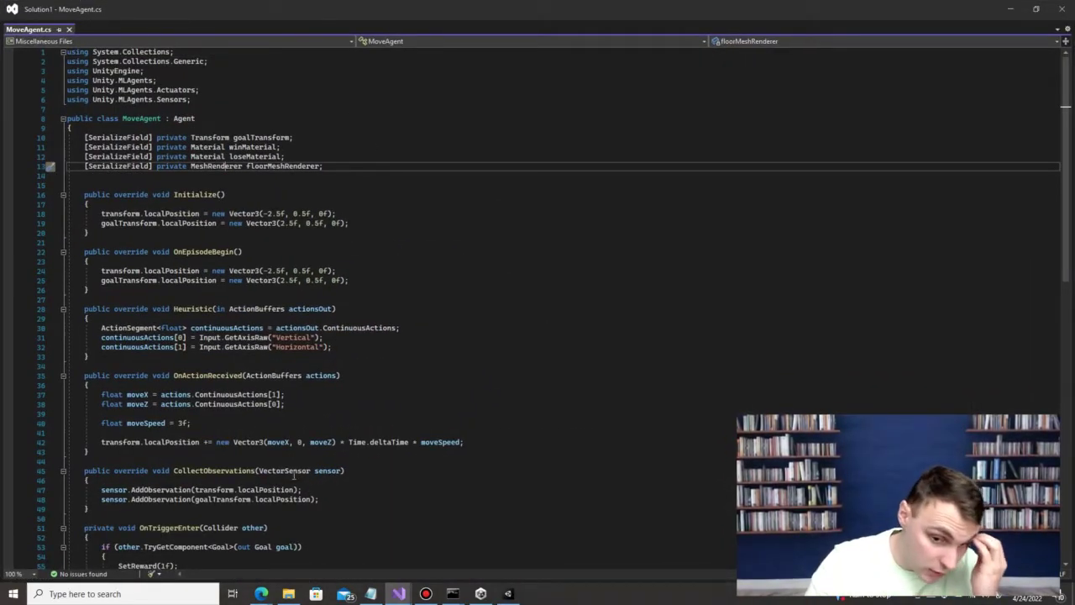
{"action": "left_click", "coordinate": [1010, 9]}
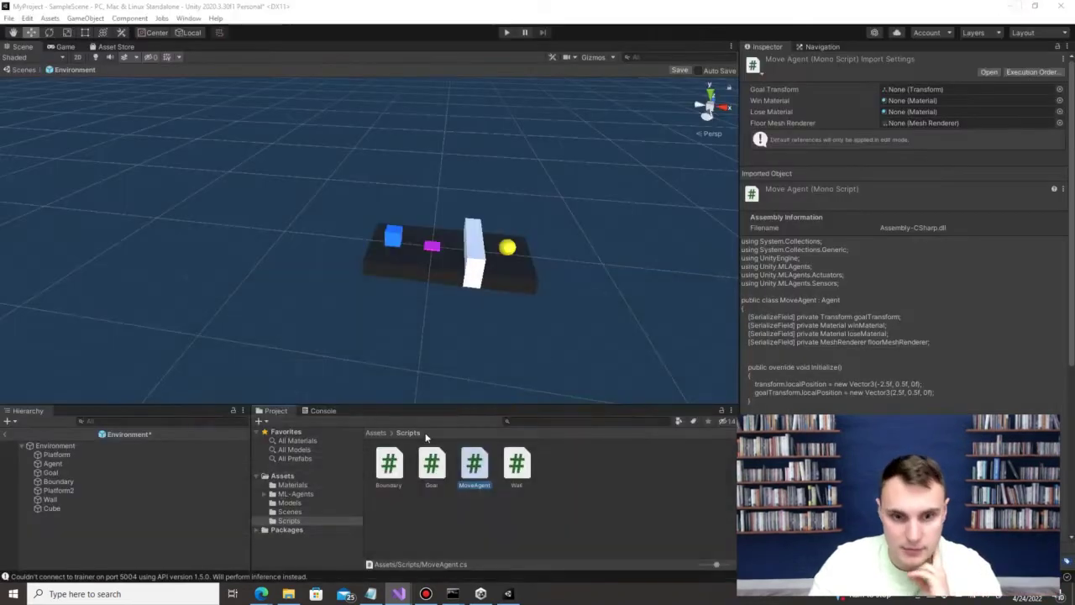
{"action": "left_click", "coordinate": [472, 508]}
{"action": "left_click", "coordinate": [432, 245]}
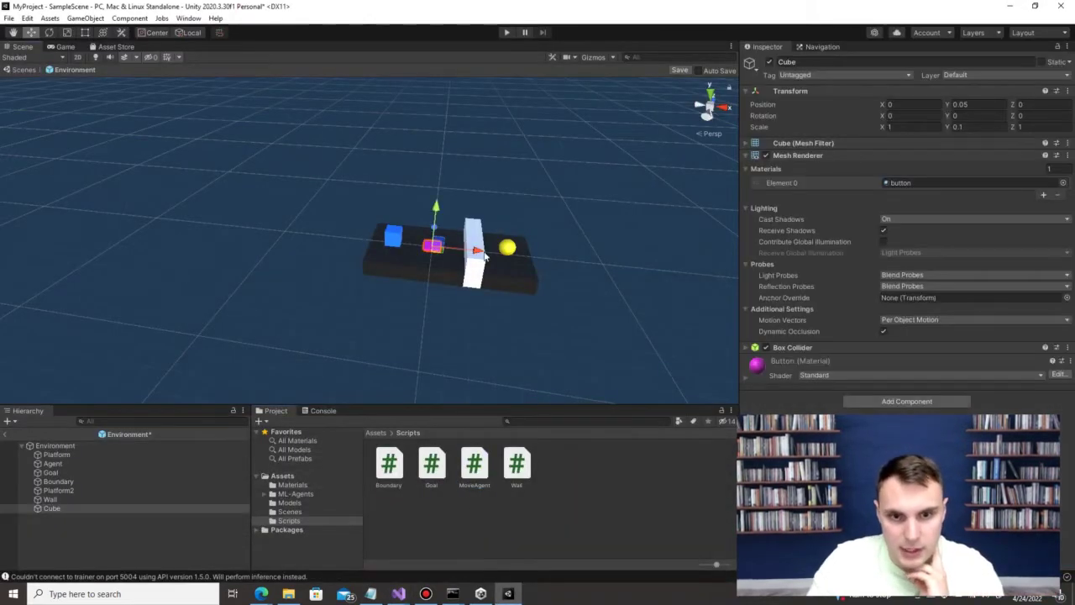
Step: Create a C# script named Button and attach it to the magenta cube
{"action": "right_click", "coordinate": [571, 483]}
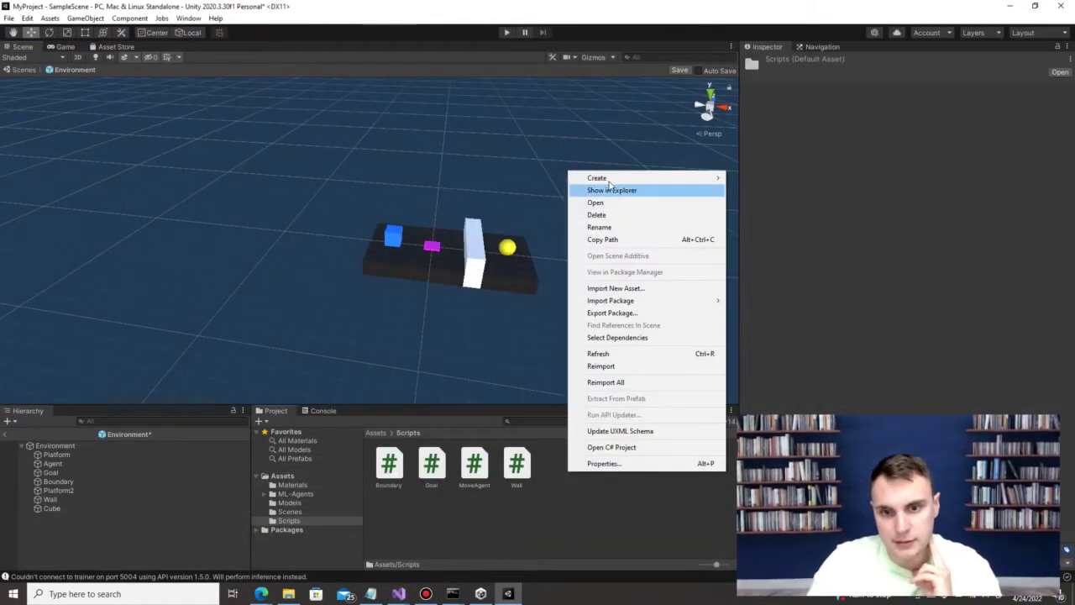
{"action": "mouse_move", "coordinate": [605, 178]}
{"action": "left_click", "coordinate": [755, 168]}
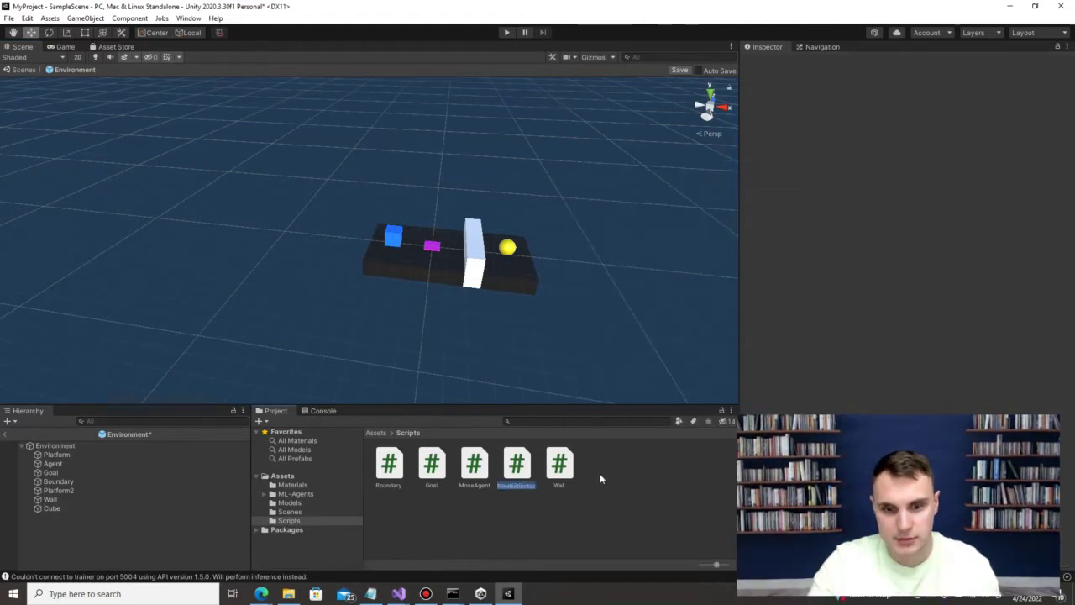
{"action": "type", "text": "Button"}
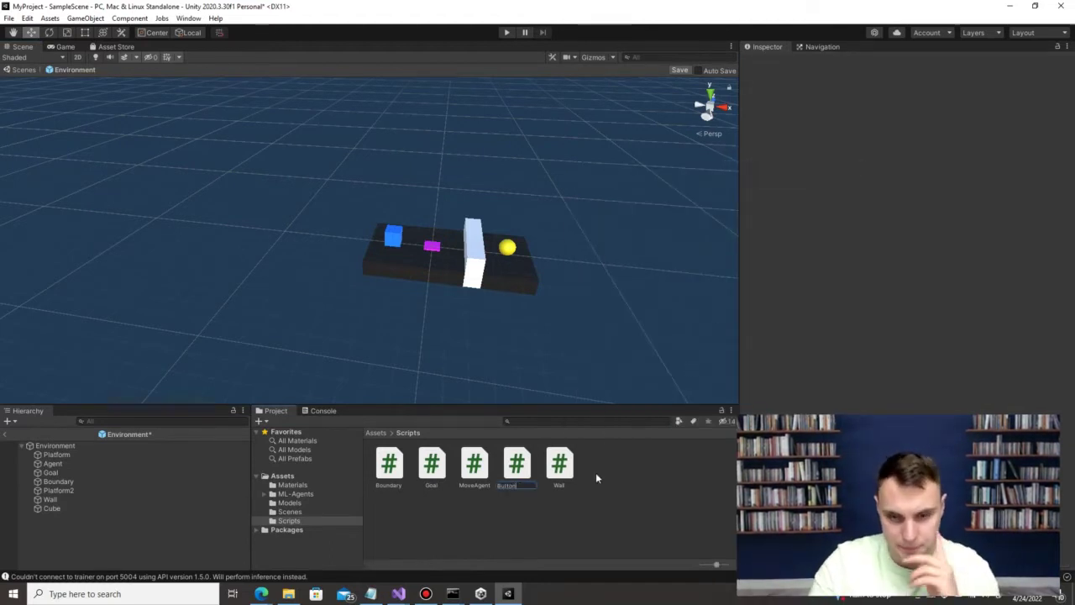
{"action": "key", "text": "Return"}
{"action": "left_click", "coordinate": [429, 247]}
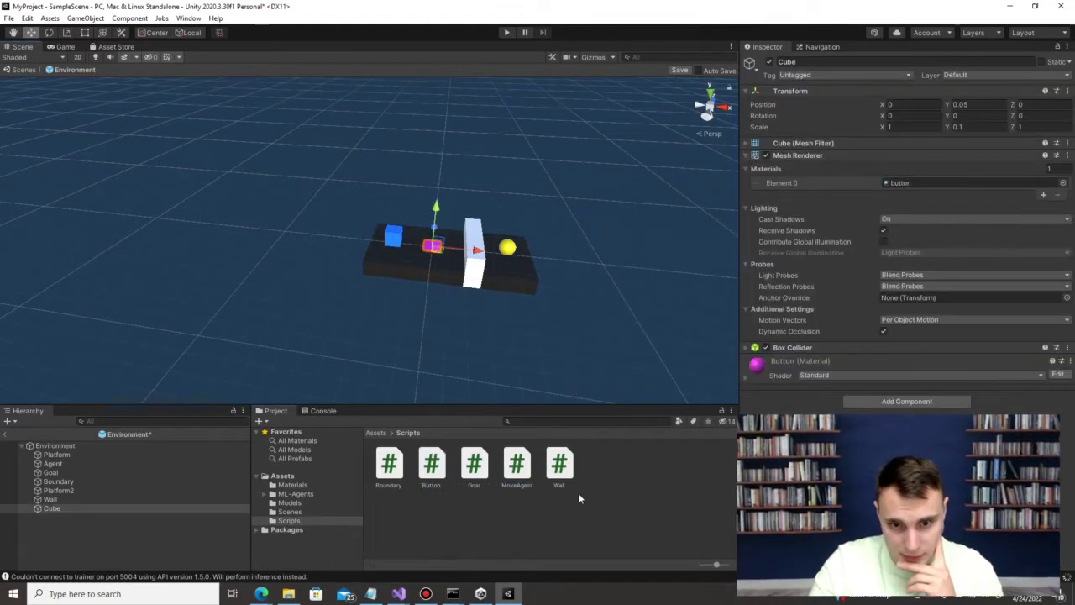
{"action": "double_click", "coordinate": [436, 464]}
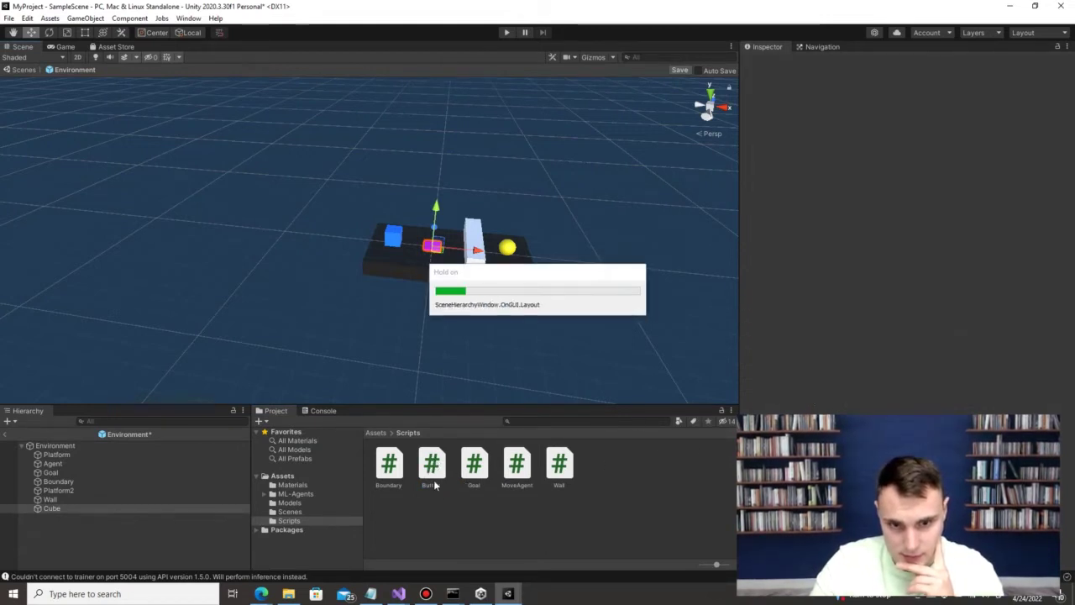
{"action": "left_click", "coordinate": [439, 257]}
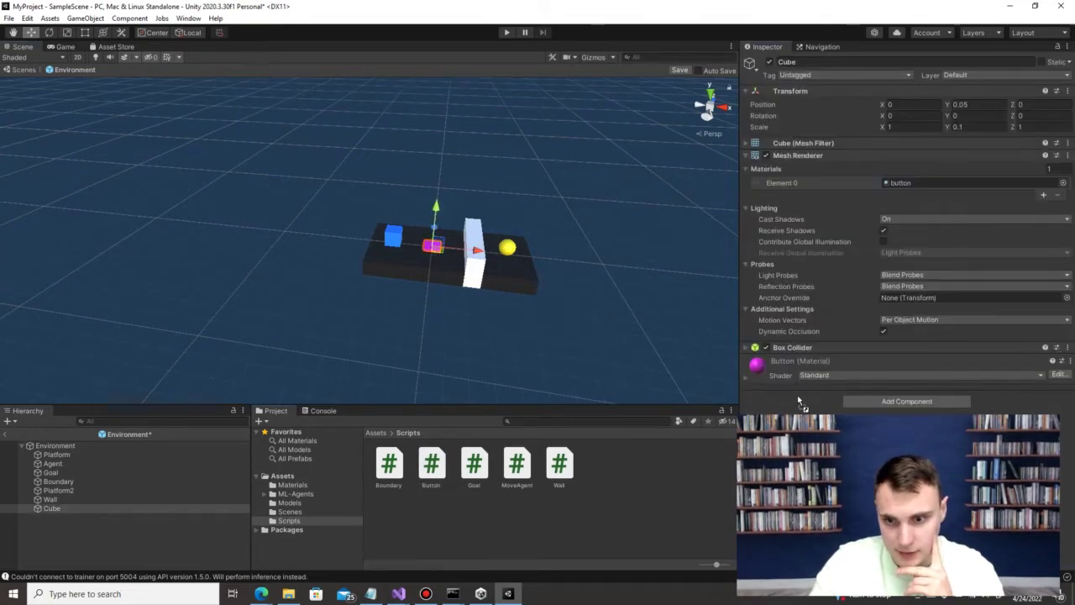
{"action": "left_click_drag", "start_coordinate": [799, 400], "coordinate": [808, 392]}
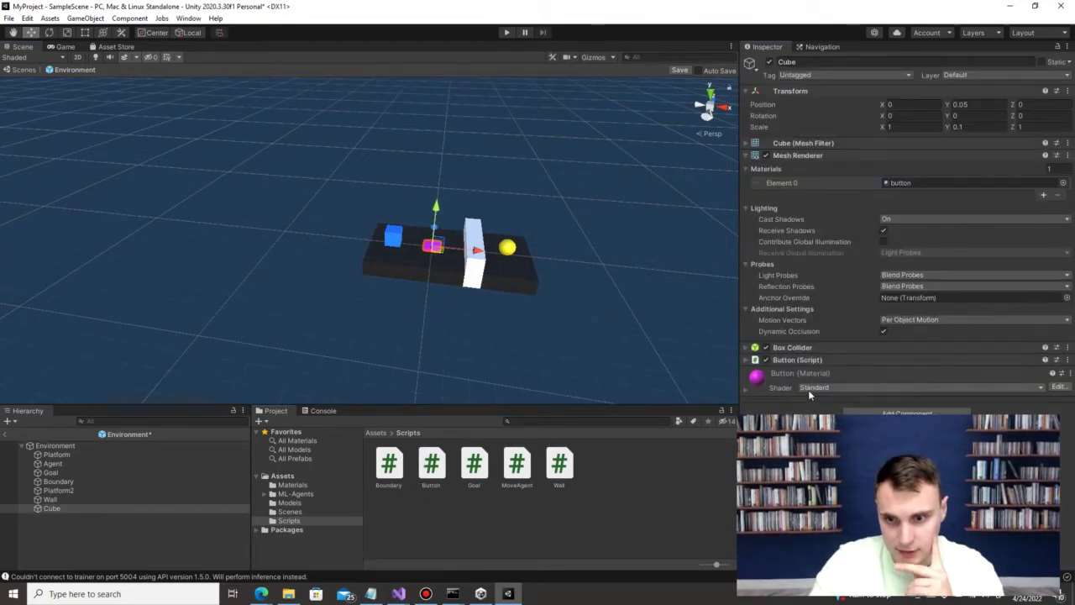
Step: Add a Rigidbody to the button cube with Use Gravity unchecked
{"action": "left_click", "coordinate": [747, 156]}
{"action": "left_click", "coordinate": [792, 167]}
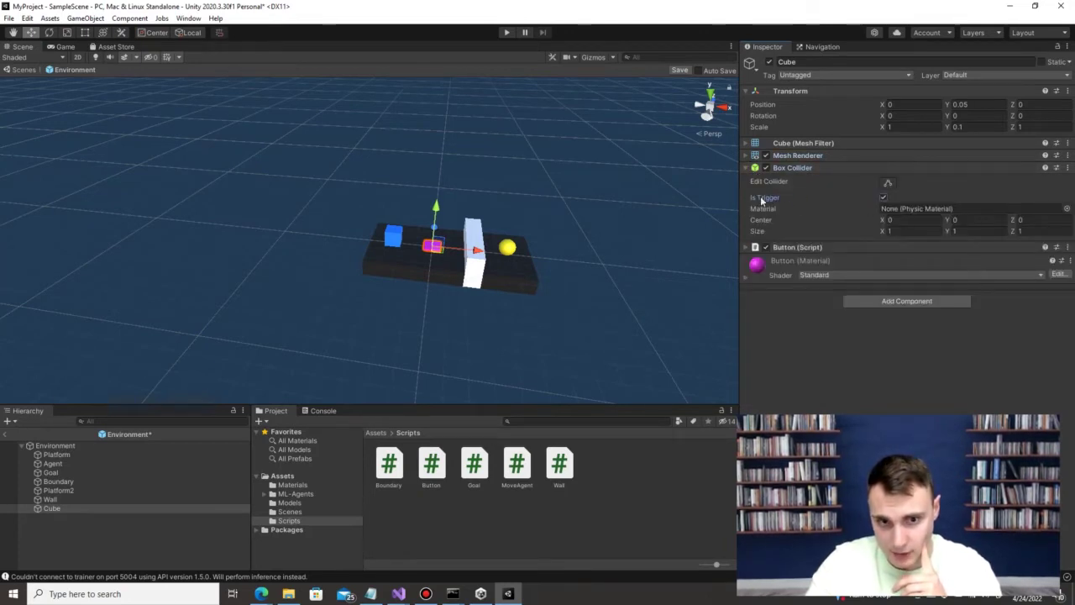
{"action": "left_click", "coordinate": [907, 301]}
{"action": "type", "text": "rig"}
{"action": "left_click", "coordinate": [868, 340]}
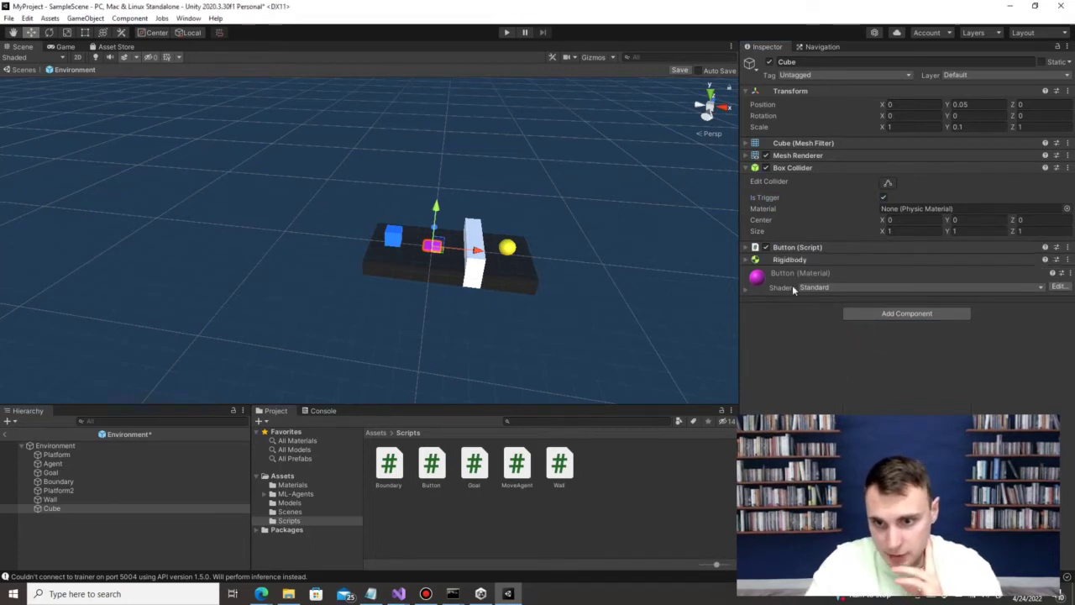
{"action": "left_click", "coordinate": [790, 259]}
{"action": "left_click", "coordinate": [883, 307]}
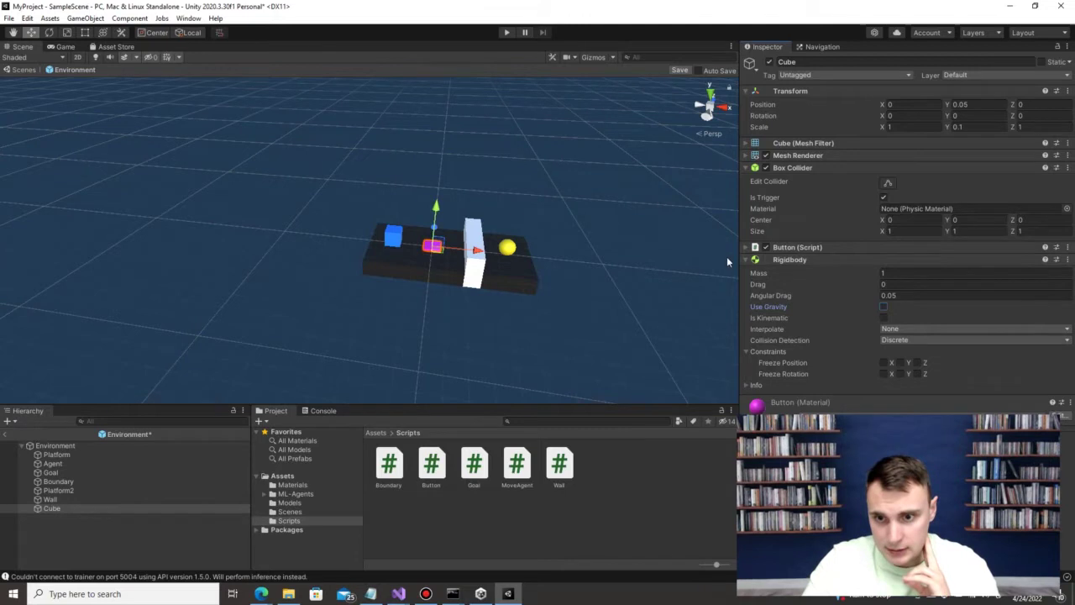
{"action": "left_click", "coordinate": [747, 261]}
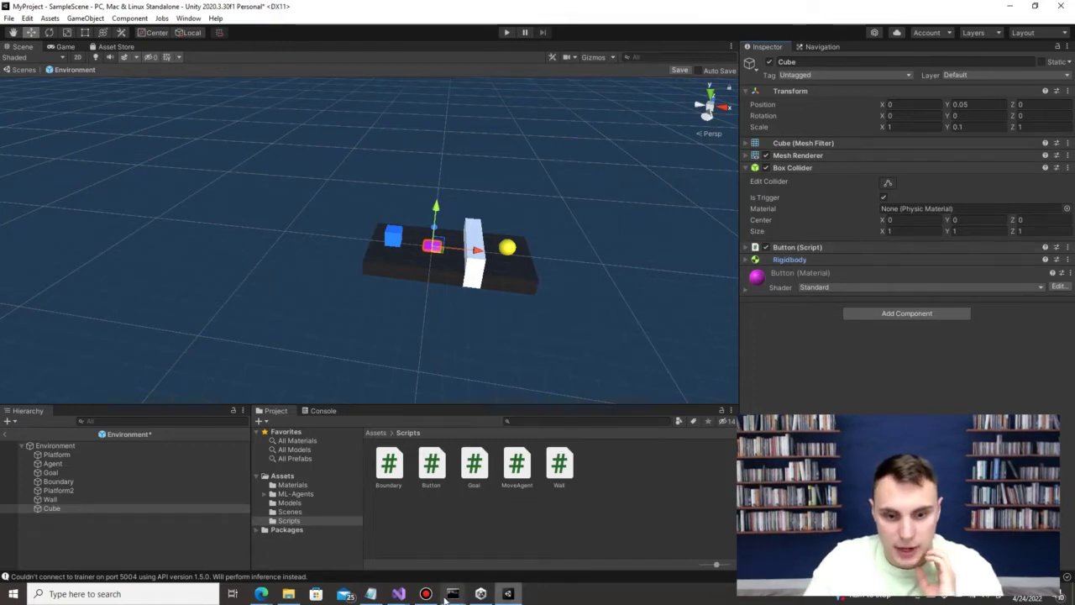
Step: Open the MoveAgent script in Visual Studio at its field declarations
{"action": "left_click", "coordinate": [449, 547]}
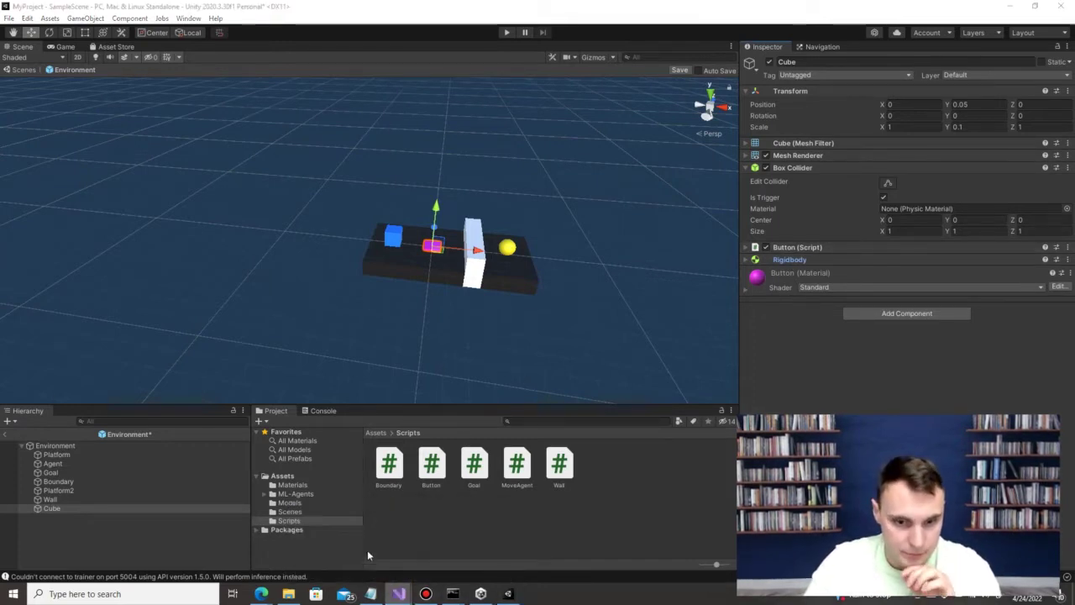
{"action": "mouse_move", "coordinate": [397, 593]}
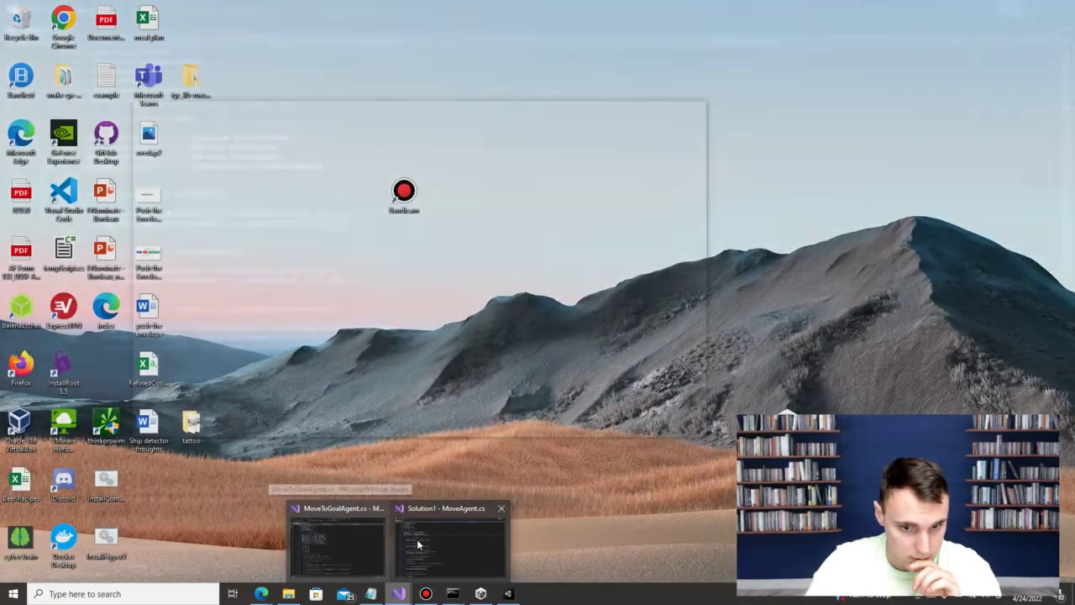
{"action": "left_click", "coordinate": [417, 539]}
{"action": "key", "text": "alt+Tab"}
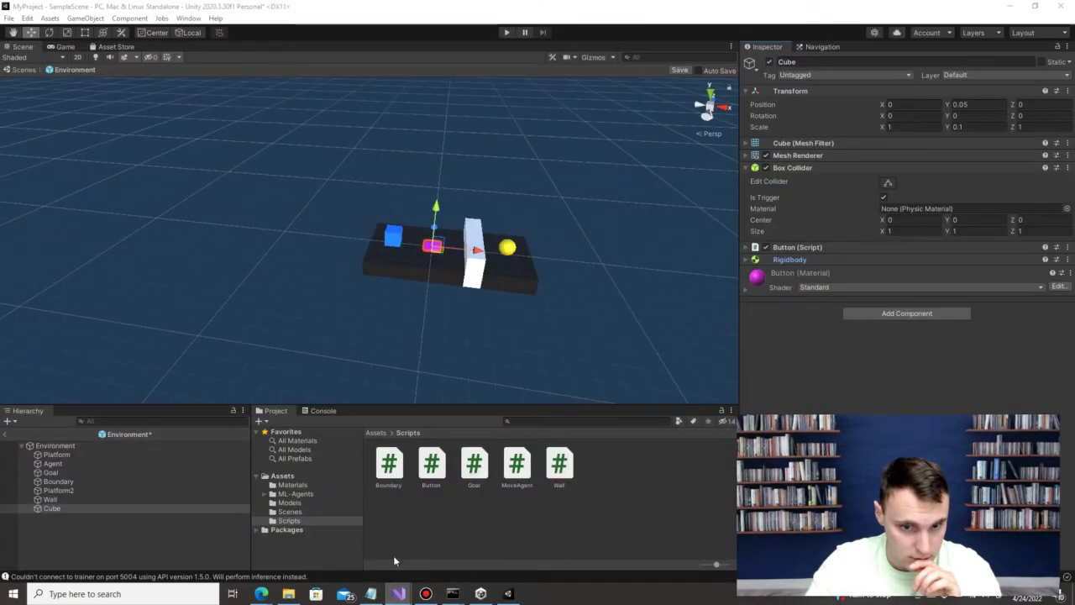
{"action": "left_click", "coordinate": [534, 521]}
{"action": "double_click", "coordinate": [516, 465]}
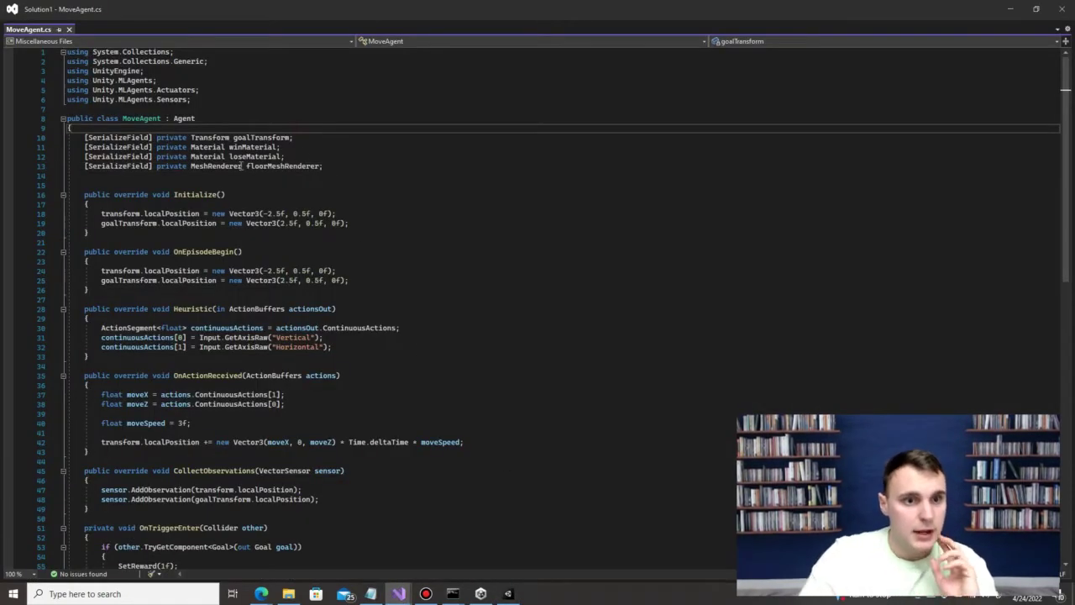
{"action": "left_click", "coordinate": [329, 166]}
{"action": "left_click", "coordinate": [338, 155]}
{"action": "left_click", "coordinate": [353, 167]}
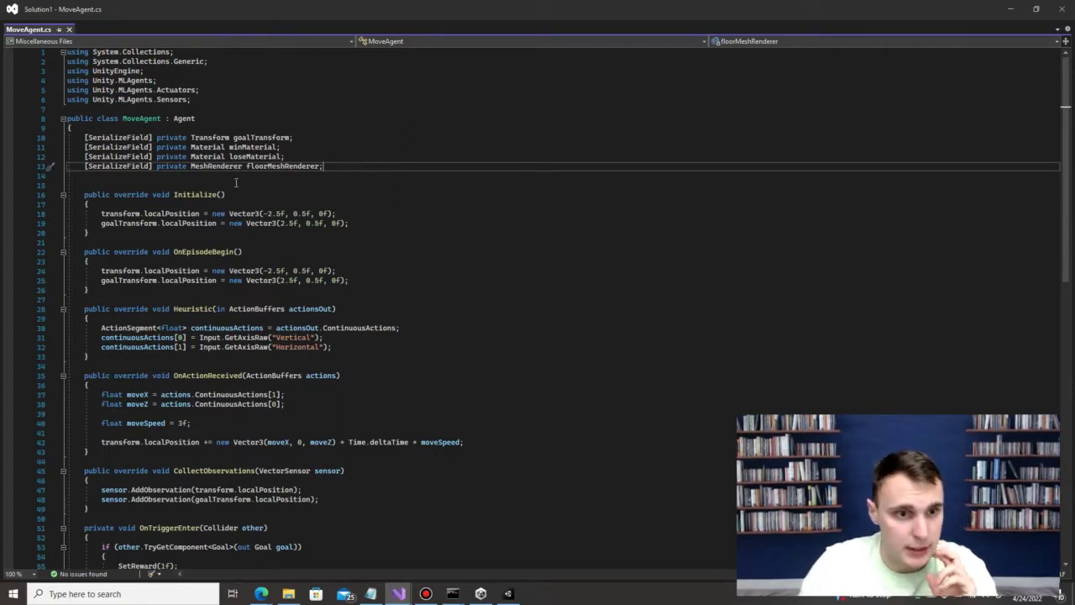
Step: Duplicate the goalTransform field and rename the copy buttonTransform
{"action": "left_click_drag", "start_coordinate": [297, 138], "coordinate": [85, 138]}
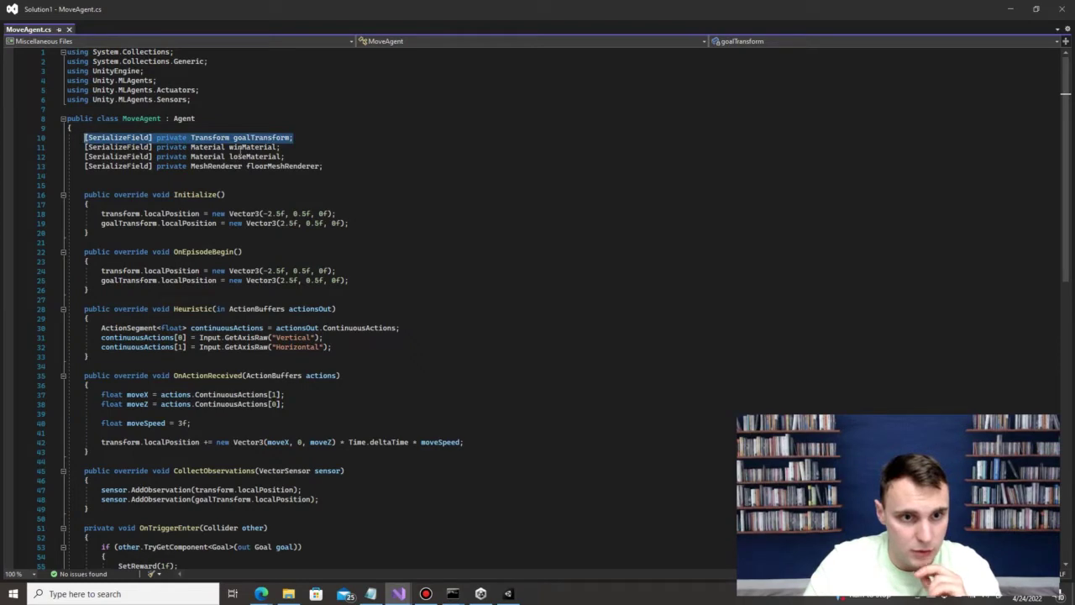
{"action": "key", "text": "ctrl+c"}
{"action": "key", "text": "End"}
{"action": "key", "text": "Return"}
{"action": "key", "text": "ctrl+v"}
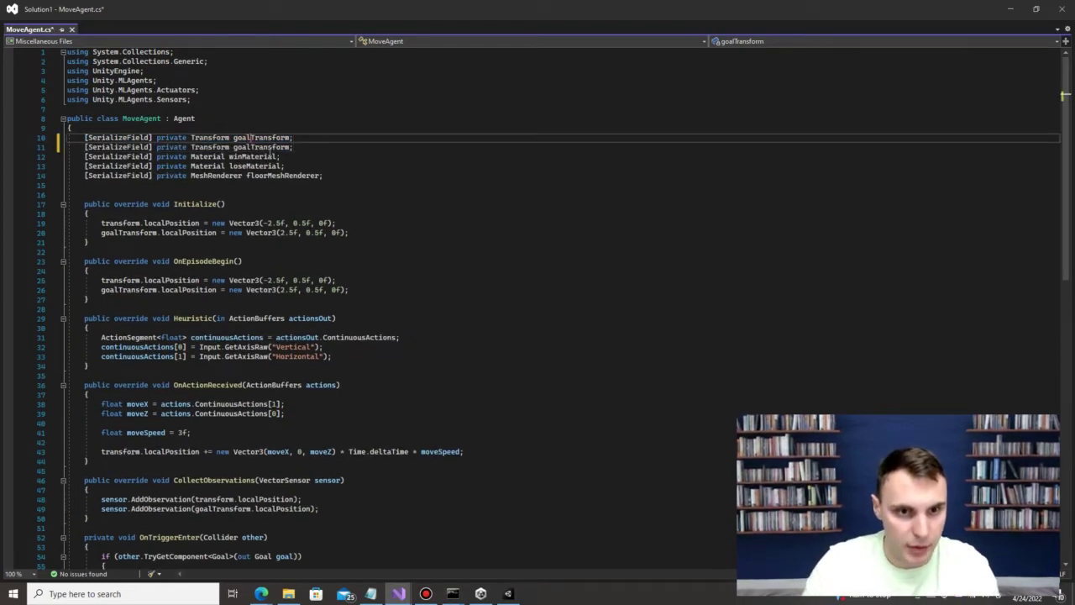
{"action": "left_click_drag", "start_coordinate": [252, 147], "coordinate": [238, 147]}
{"action": "key", "text": "BackSpace"}
{"action": "type", "text": "button"}
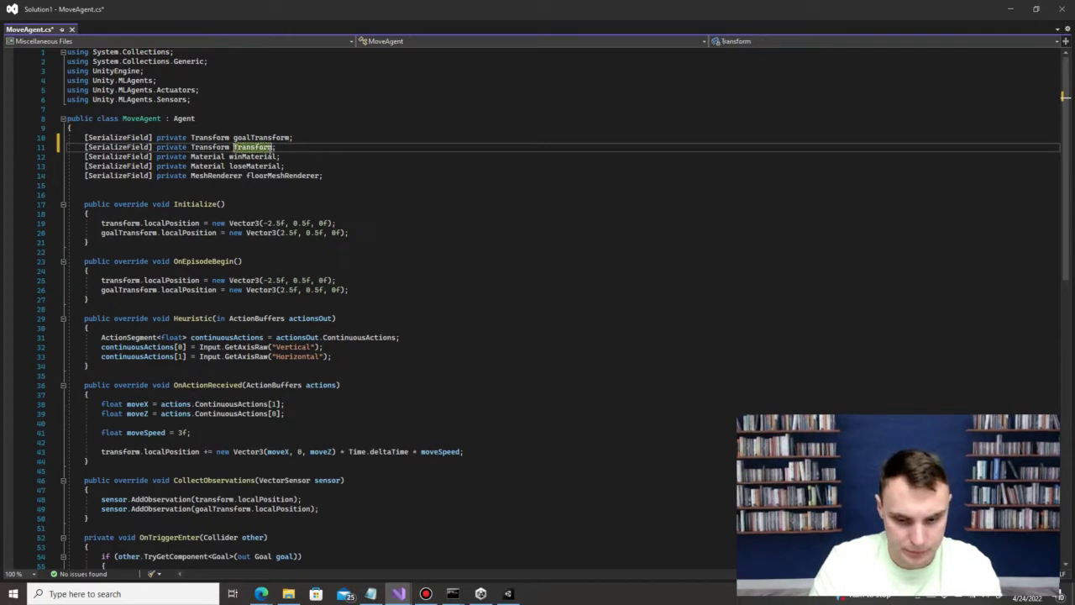
Step: Add a third Transform field named wallTransform, then return to Unity
{"action": "key", "text": "End"}
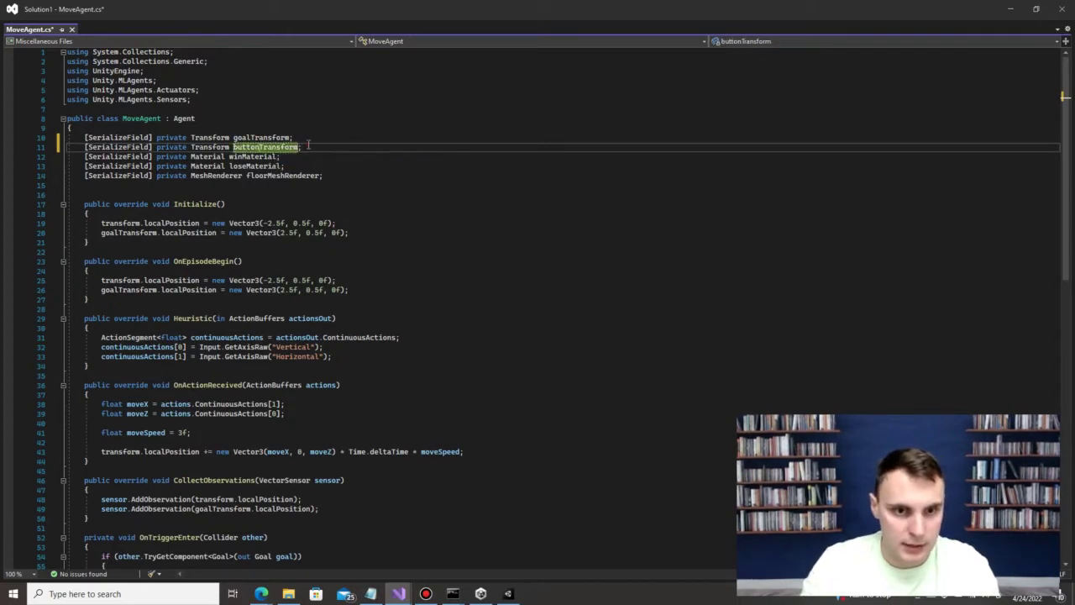
{"action": "key", "text": "Return"}
{"action": "key", "text": "ctrl+v"}
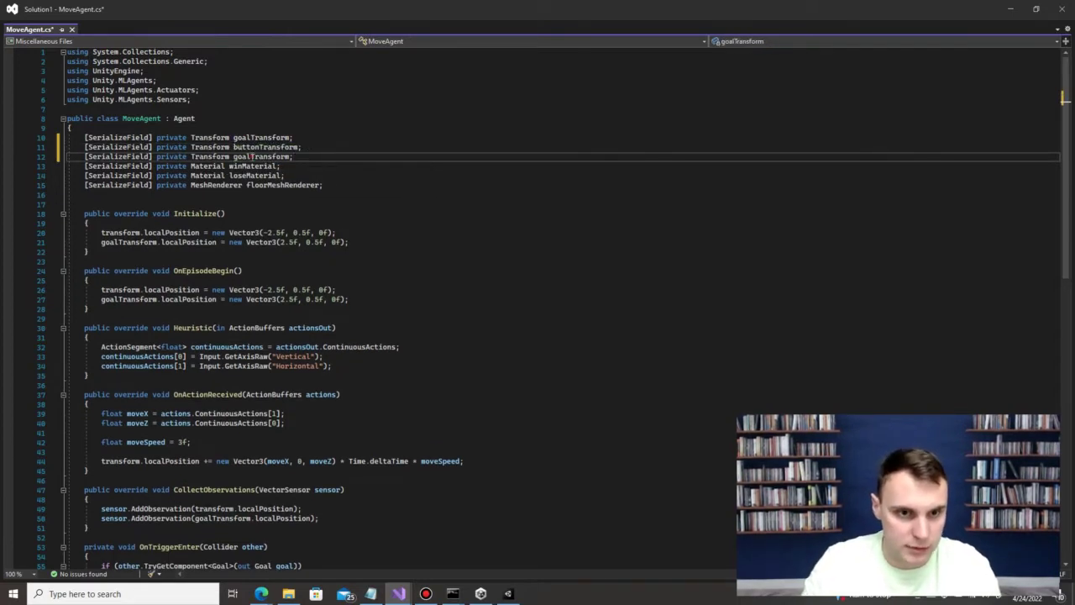
{"action": "left_click_drag", "start_coordinate": [253, 156], "coordinate": [238, 156]}
{"action": "key", "text": "BackSpace"}
{"action": "key", "text": "BackSpace"}
{"action": "type", "text": "walll"}
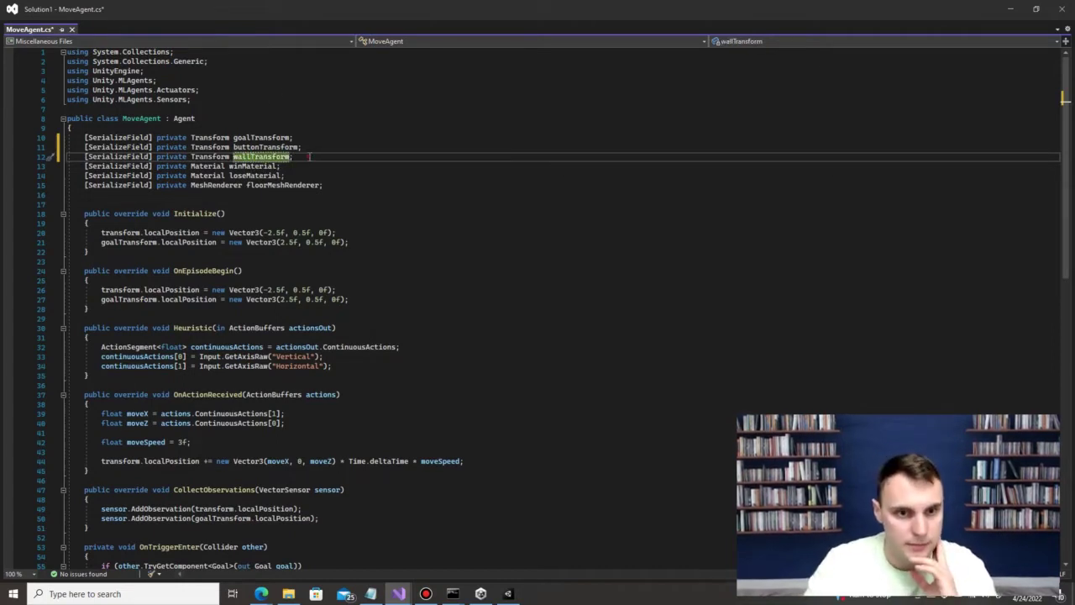
{"action": "left_click", "coordinate": [172, 205]}
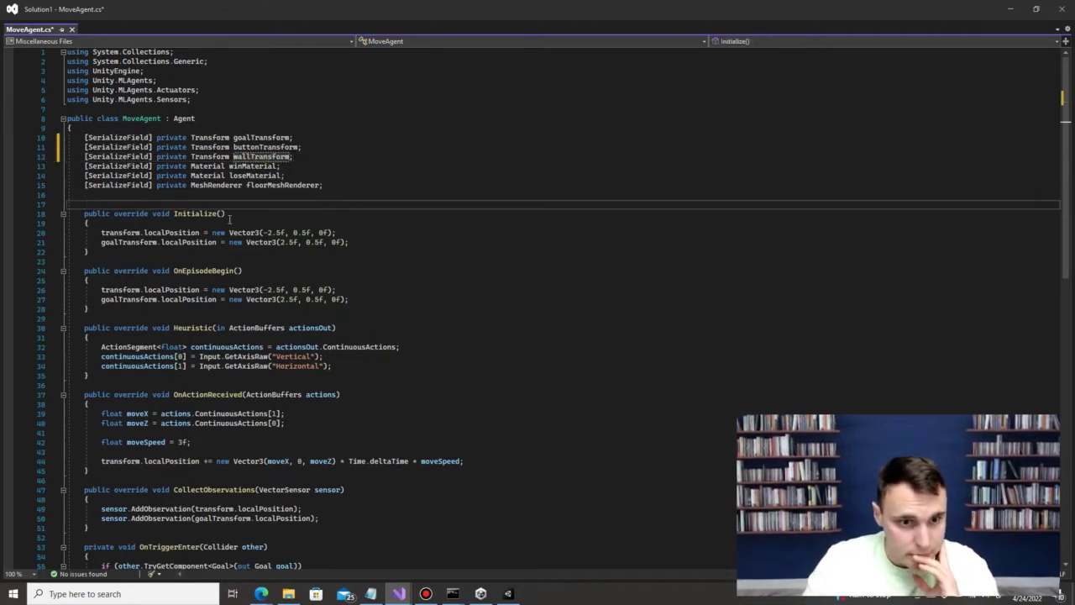
{"action": "left_click", "coordinate": [227, 222]}
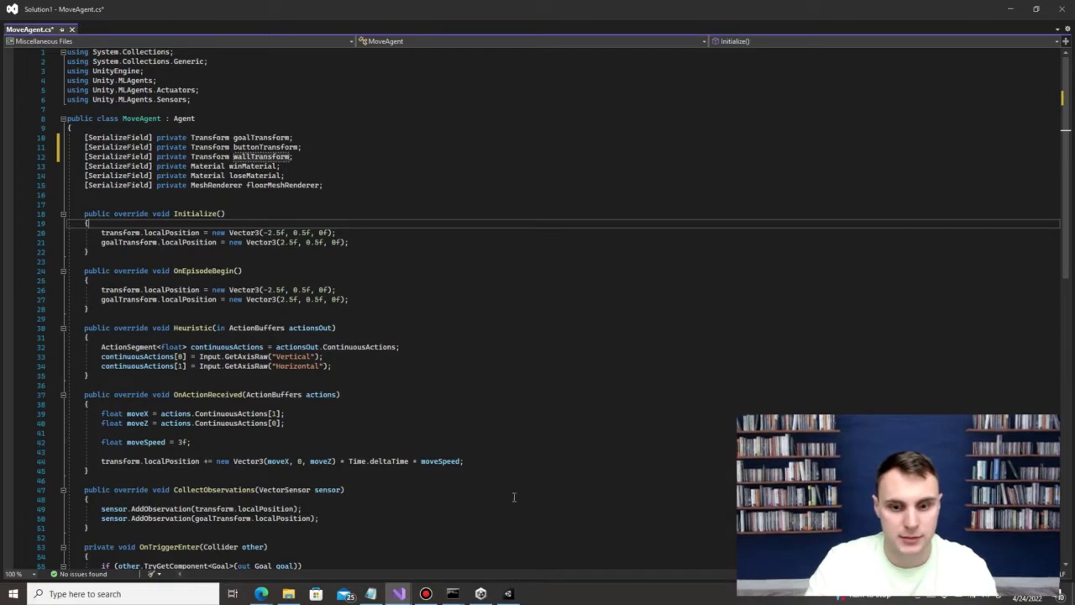
{"action": "left_click", "coordinate": [509, 592]}
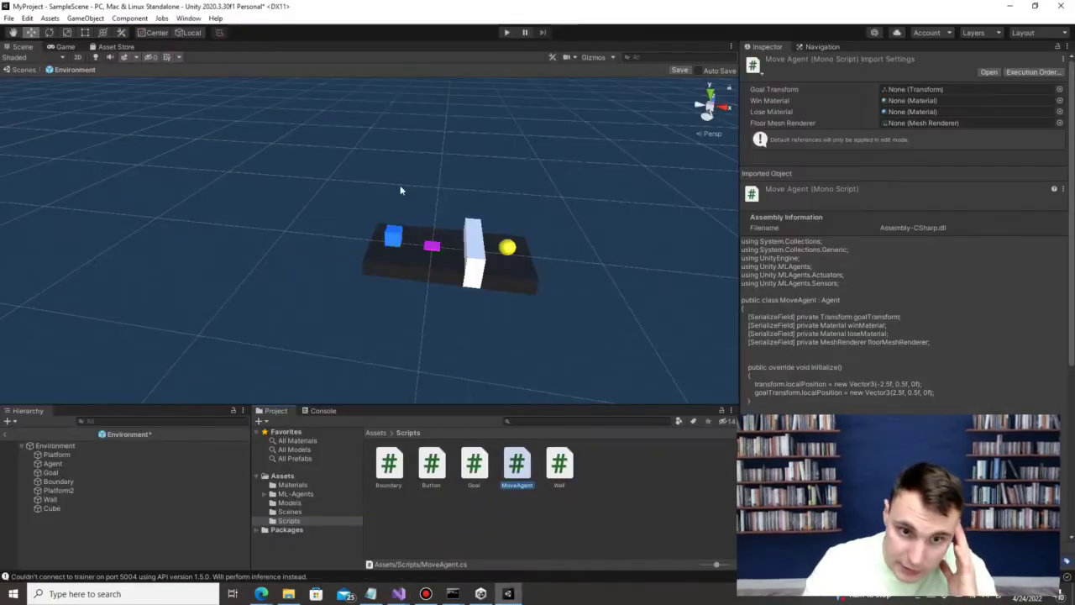
Step: Check the Agent's position and the Goal sphere's X 4.5, then return to the MoveAgent code
{"action": "left_click", "coordinate": [399, 231]}
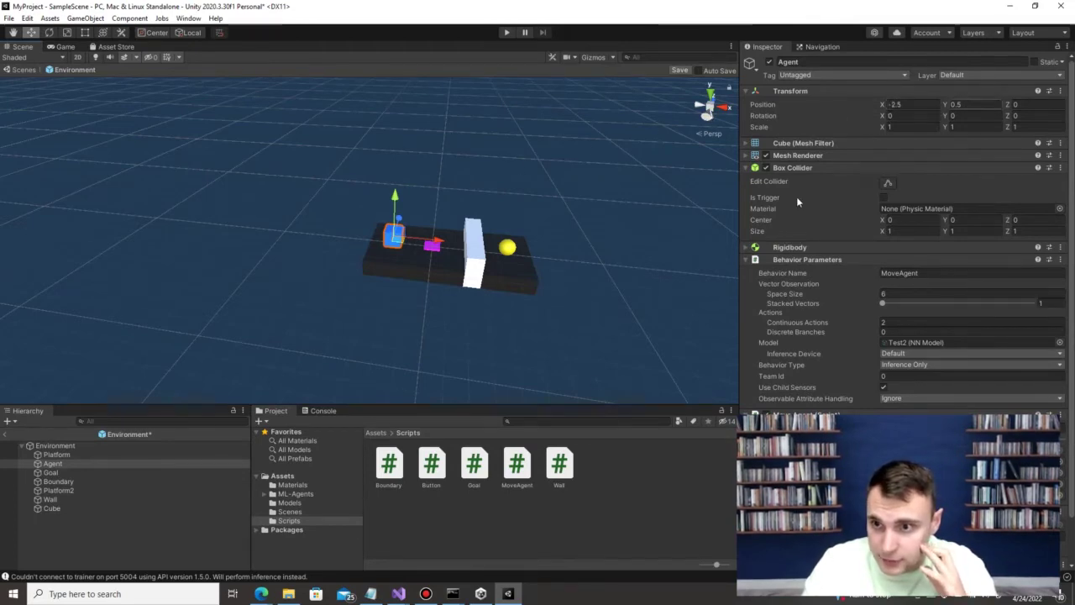
{"action": "mouse_move", "coordinate": [398, 594]}
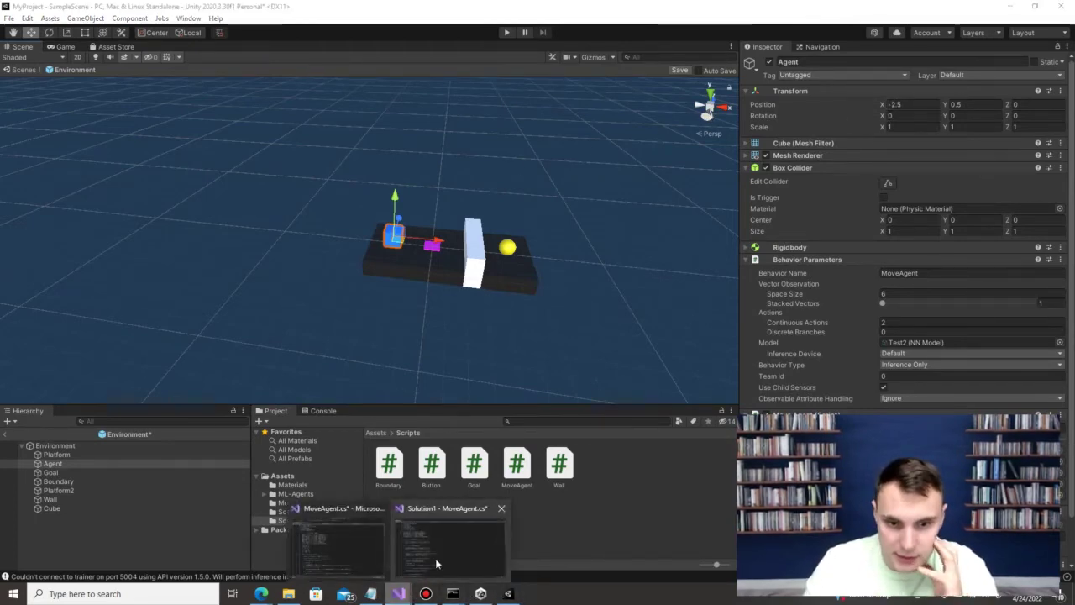
{"action": "mouse_move", "coordinate": [435, 558]}
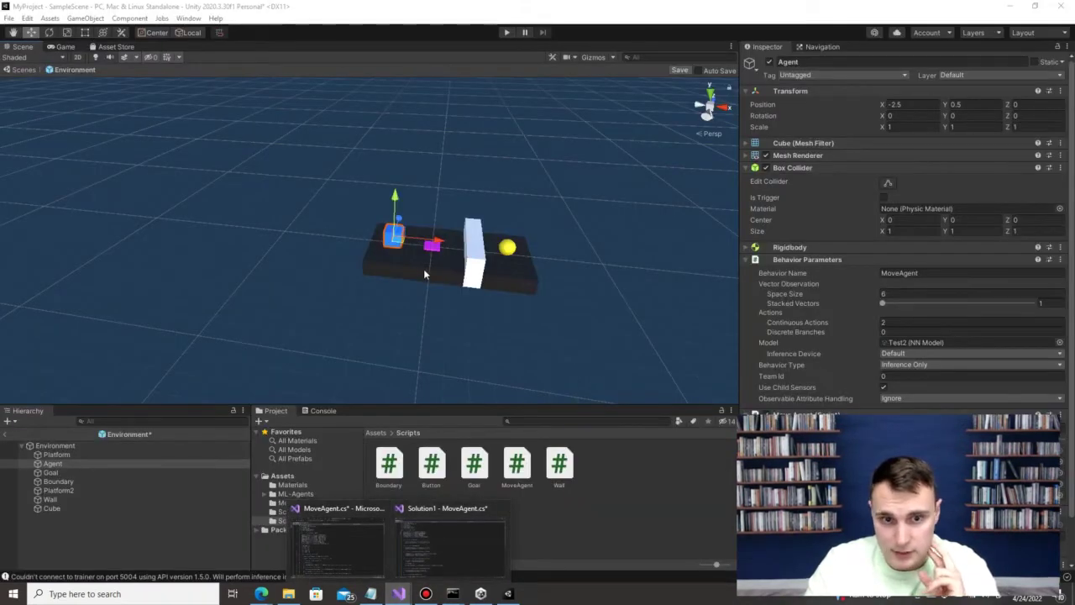
{"action": "left_click", "coordinate": [425, 273]}
{"action": "left_click", "coordinate": [507, 246]}
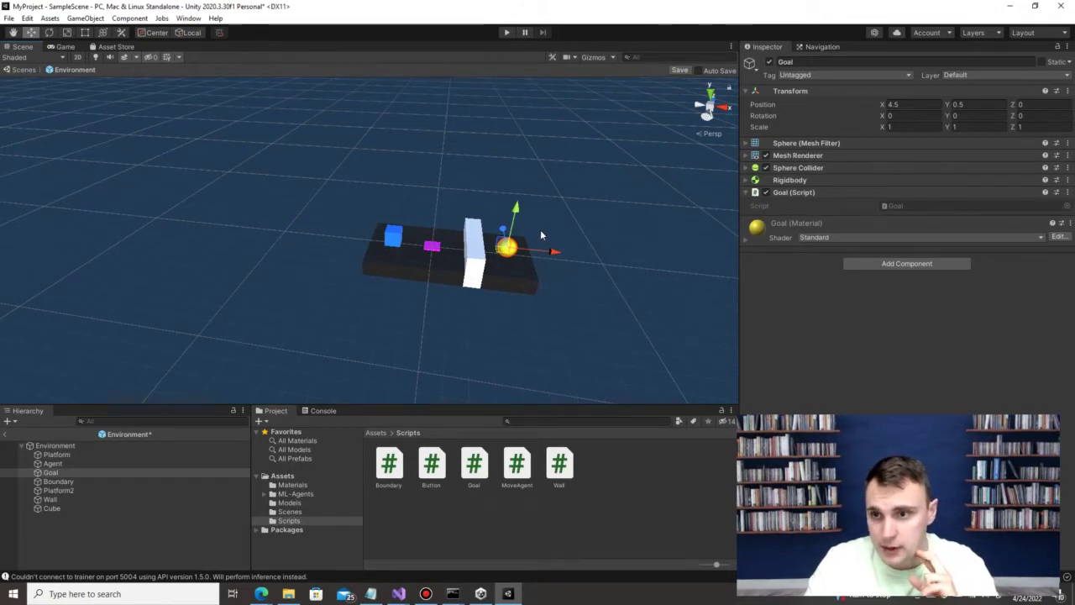
{"action": "mouse_move", "coordinate": [410, 594]}
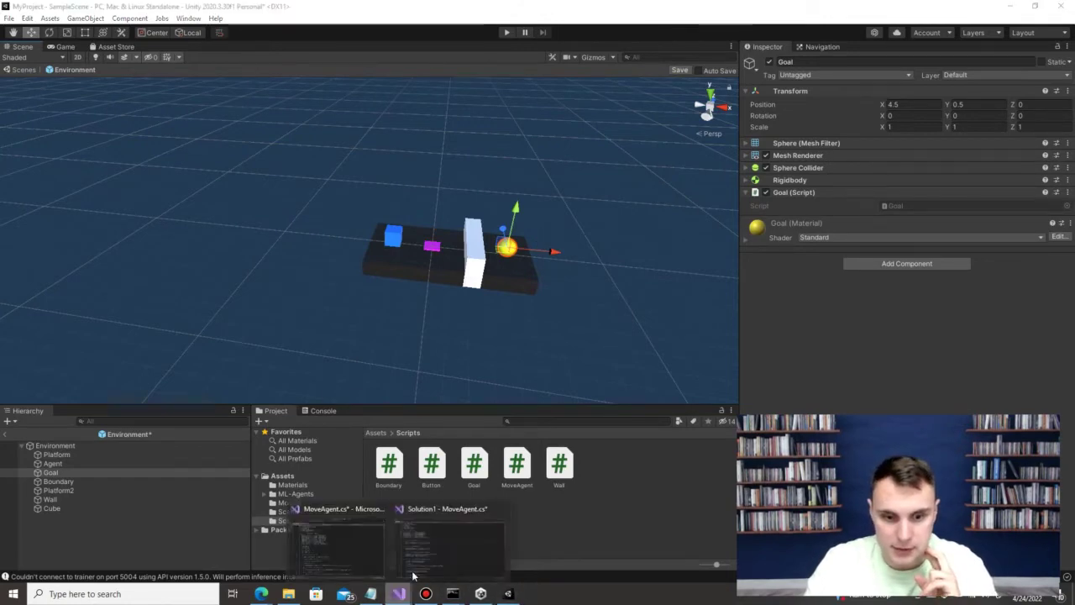
{"action": "left_click", "coordinate": [448, 534]}
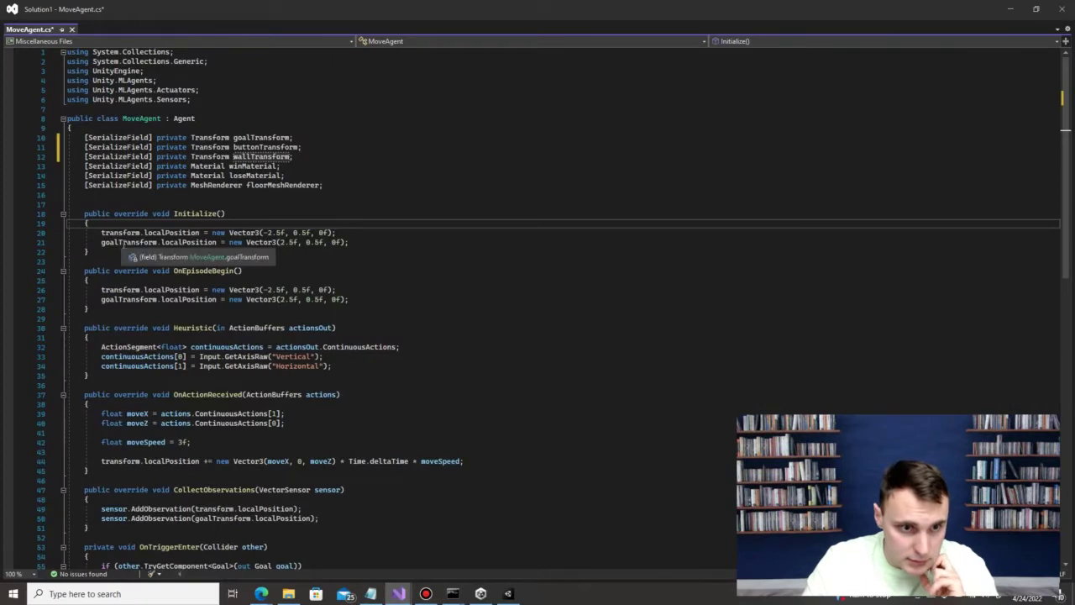
Step: Change the goal's X to 4.5 and duplicate that line as a buttonTransform position
{"action": "left_click", "coordinate": [289, 242]}
{"action": "key", "text": "BackSpace"}
{"action": "type", "text": "4"}
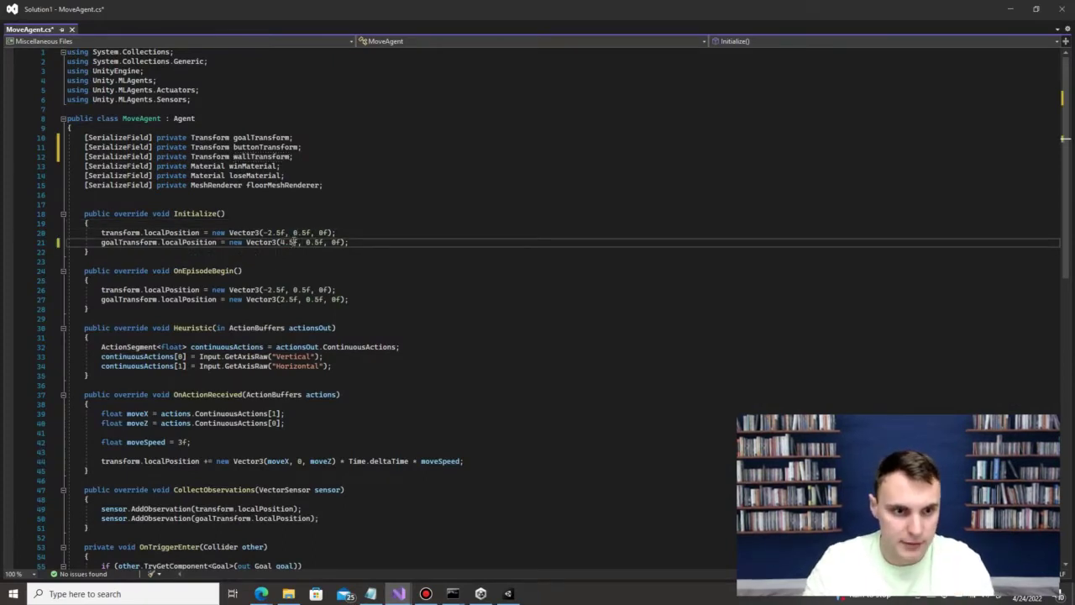
{"action": "left_click_drag", "start_coordinate": [367, 243], "coordinate": [98, 242]}
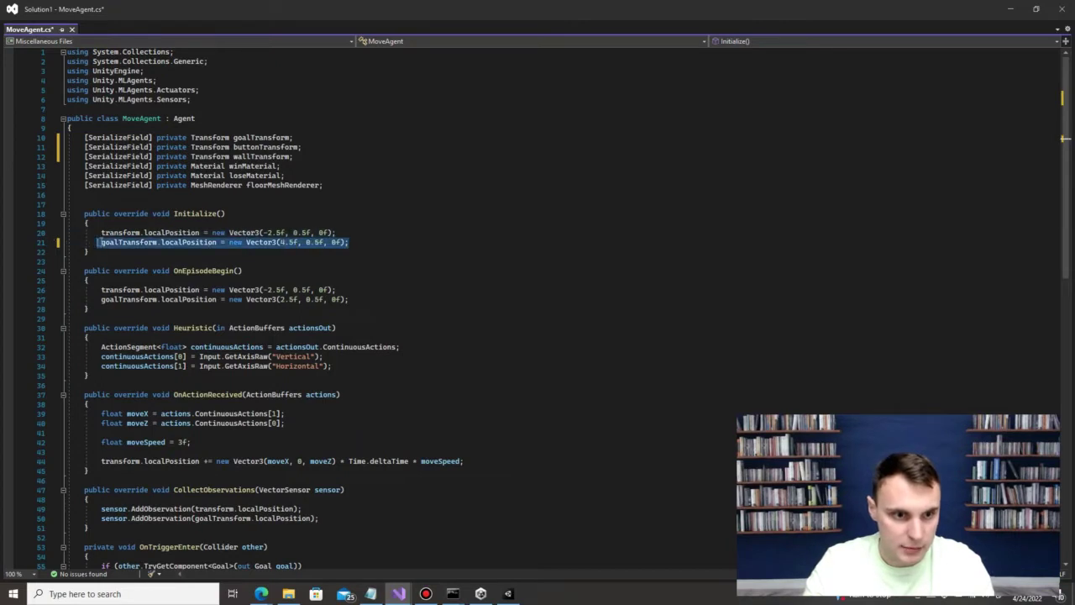
{"action": "key", "text": "ctrl+c"}
{"action": "key", "text": "End"}
{"action": "key", "text": "Return"}
{"action": "key", "text": "ctrl+v"}
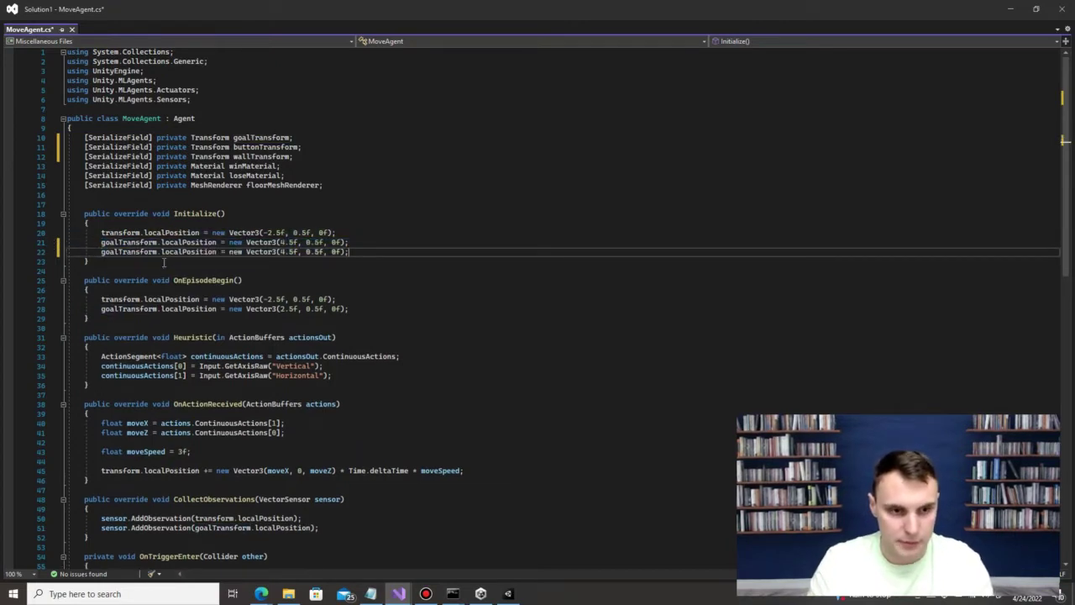
{"action": "left_click", "coordinate": [120, 252]}
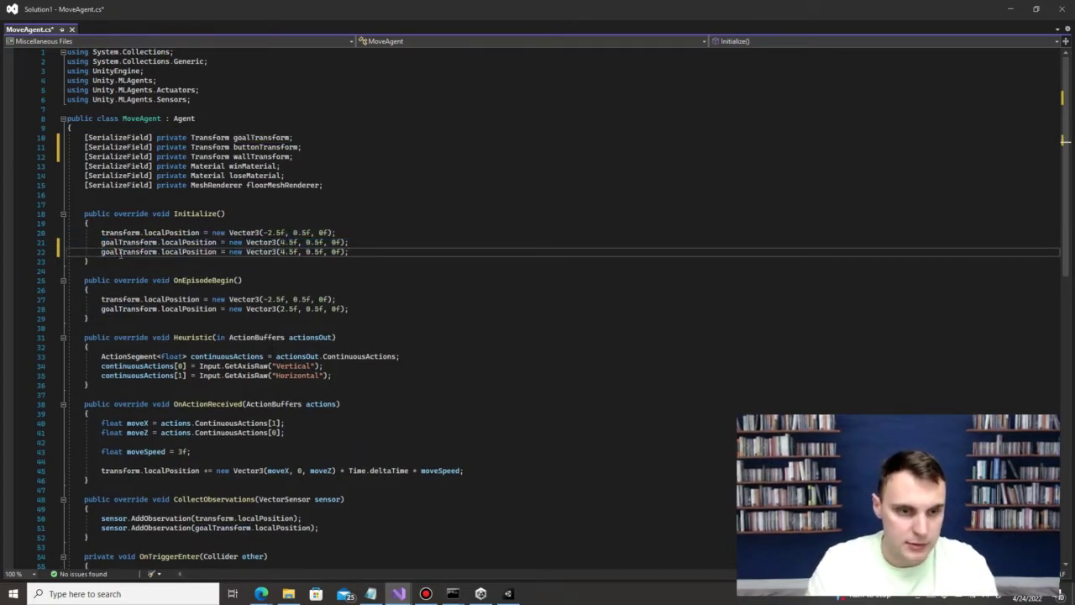
{"action": "key", "text": "BackSpace"}
{"action": "key", "text": "BackSpace"}
{"action": "key", "text": "BackSpace"}
{"action": "key", "text": "BackSpace"}
{"action": "type", "text": "button"}
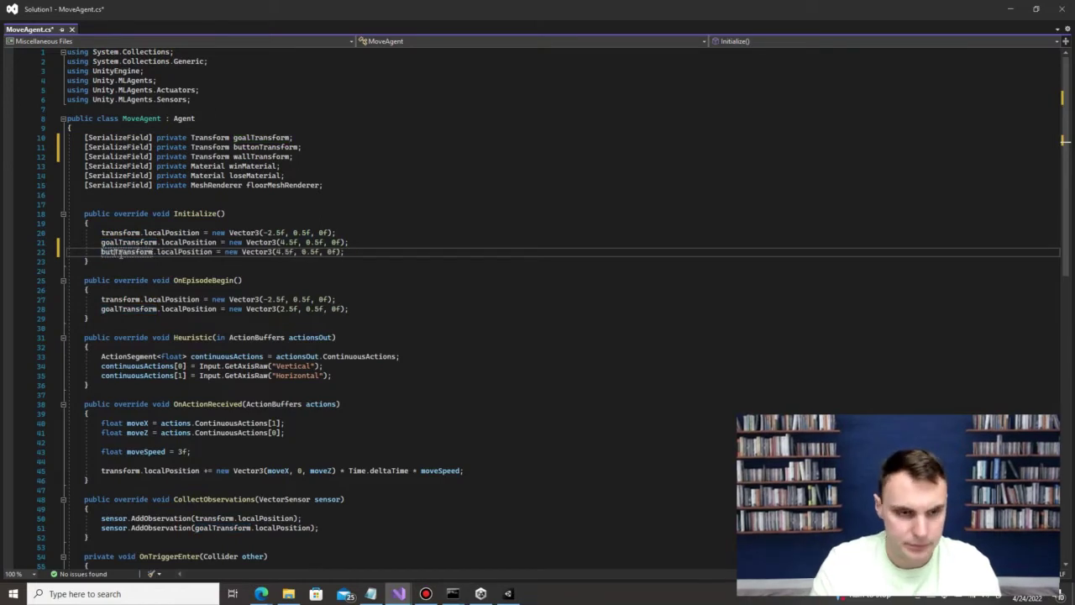
Step: Check the button cube in Unity and set buttonTransform's localPosition to (0, 0.05, 0)
{"action": "left_click", "coordinate": [507, 594]}
{"action": "left_click", "coordinate": [435, 245]}
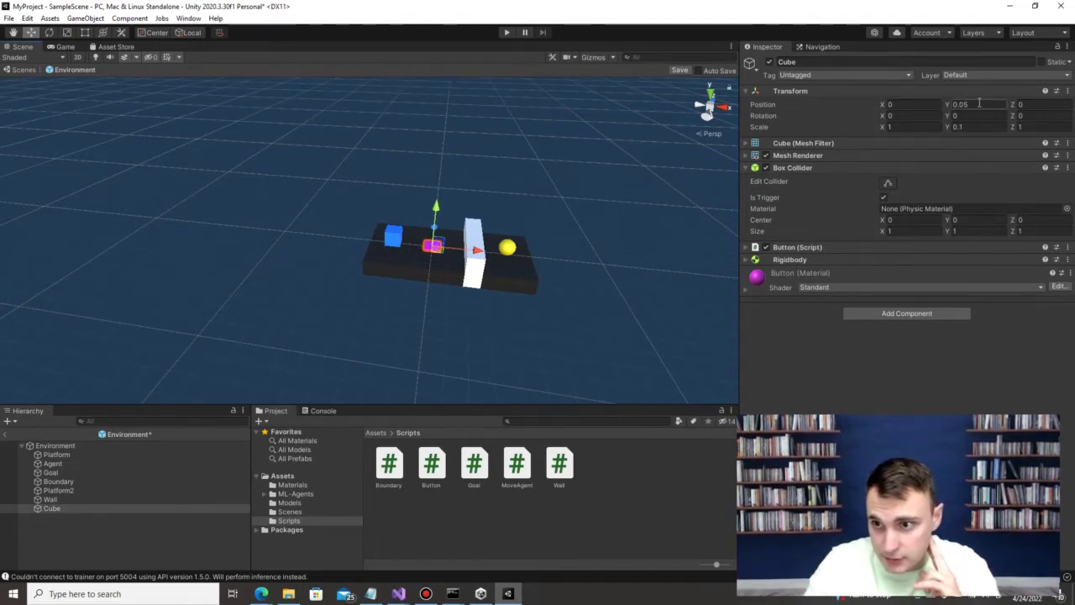
{"action": "left_click", "coordinate": [399, 594]}
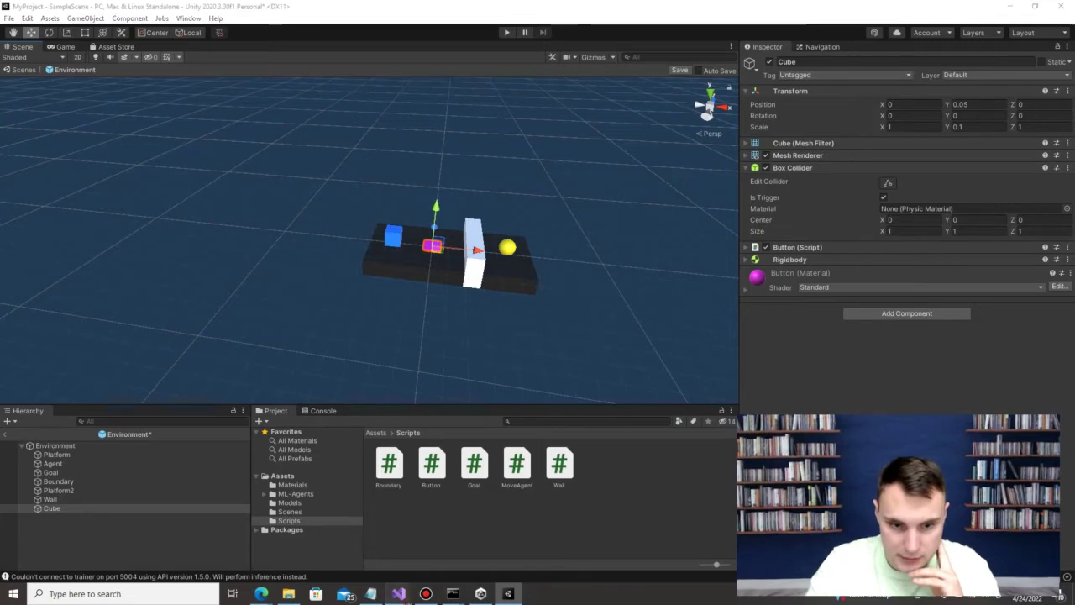
{"action": "left_click", "coordinate": [453, 537]}
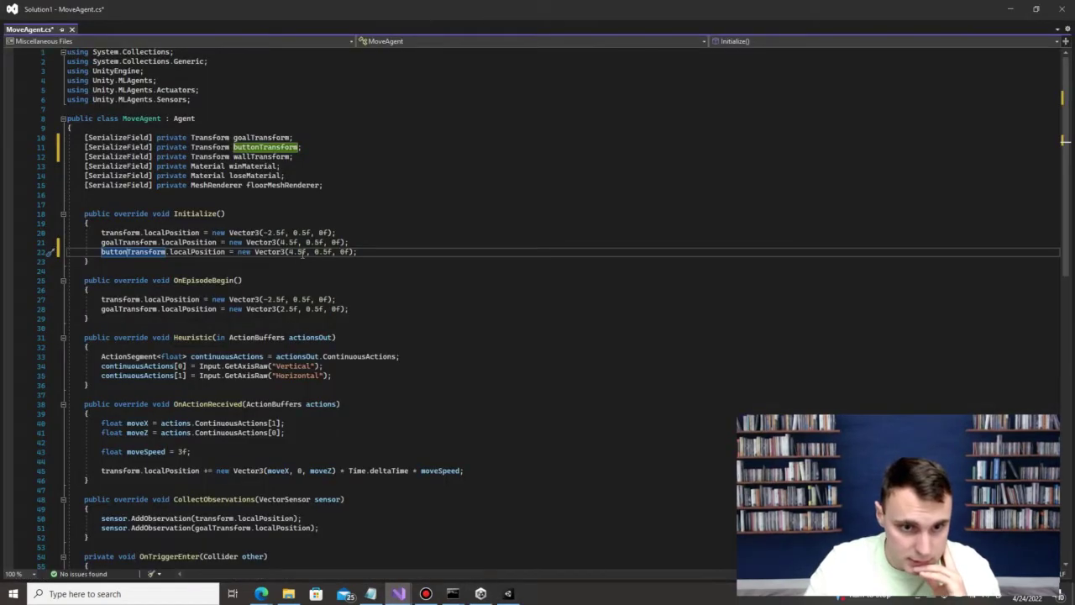
{"action": "left_click", "coordinate": [304, 252]}
{"action": "key", "text": "BackSpace"}
{"action": "key", "text": "BackSpace"}
{"action": "key", "text": "BackSpace"}
{"action": "type", "text": "0.0"}
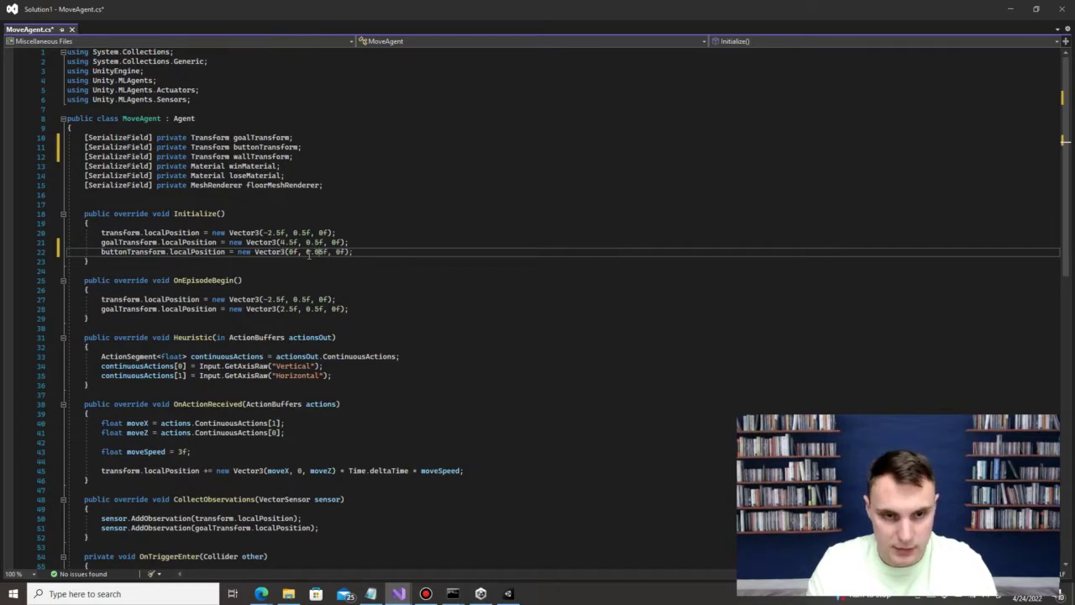
Step: Duplicate the button position line and rename the copy to wallTransform
{"action": "left_click_drag", "start_coordinate": [357, 252], "coordinate": [105, 253]}
{"action": "key", "text": "ctrl+c"}
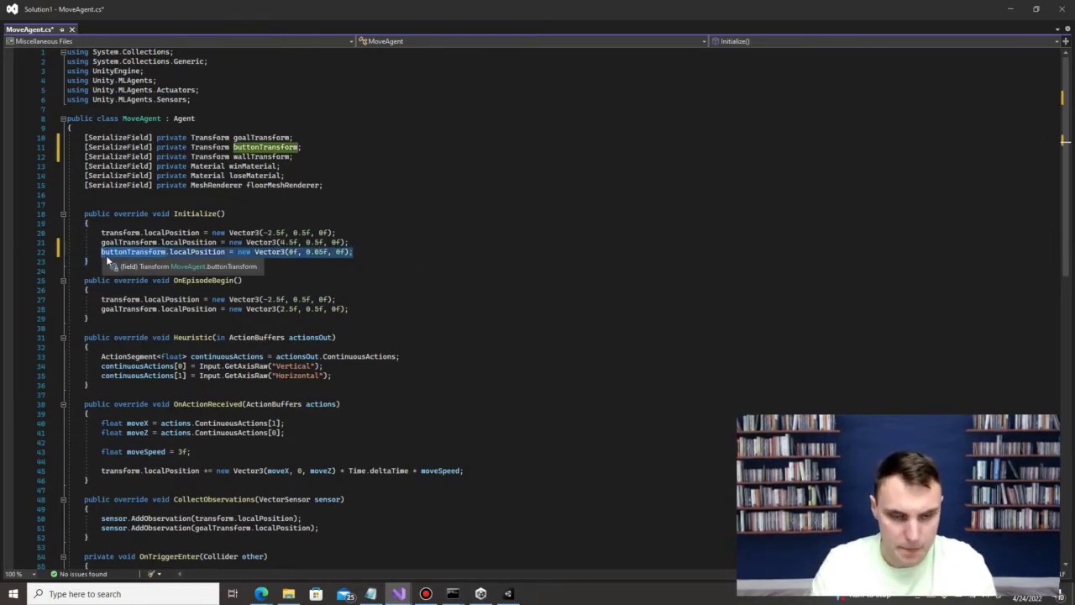
{"action": "key", "text": "End"}
{"action": "key", "text": "Return"}
{"action": "key", "text": "ctrl+v"}
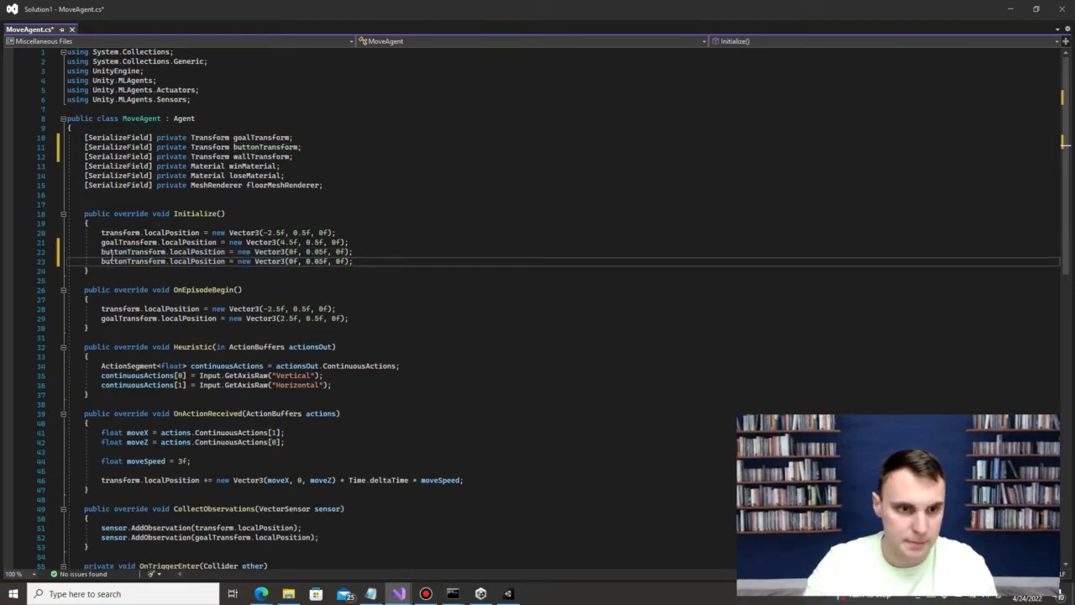
{"action": "left_click_drag", "start_coordinate": [126, 261], "coordinate": [97, 261]}
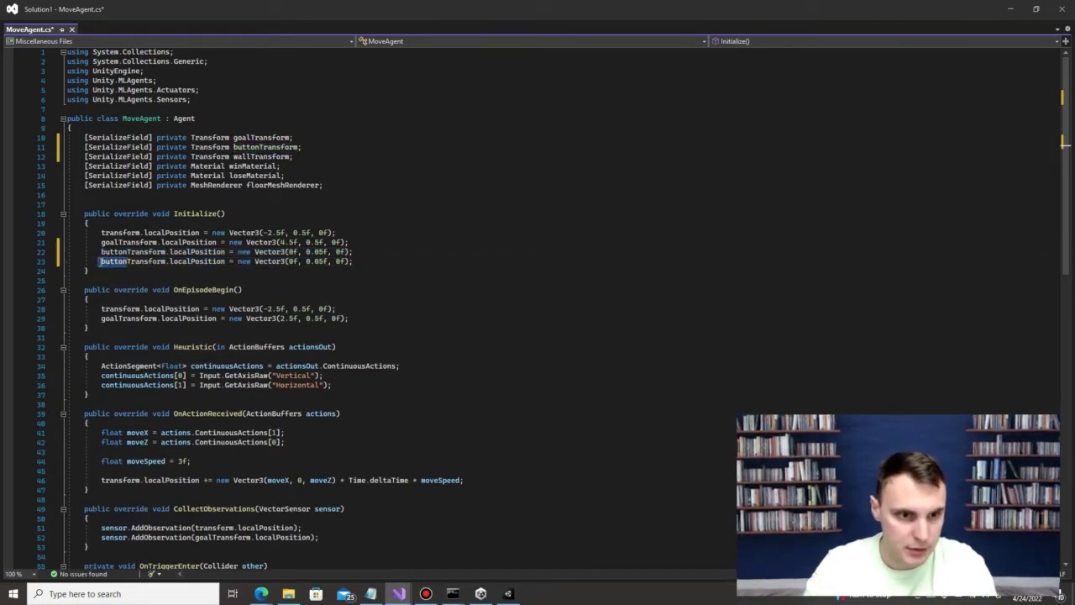
{"action": "type", "text": "wall"}
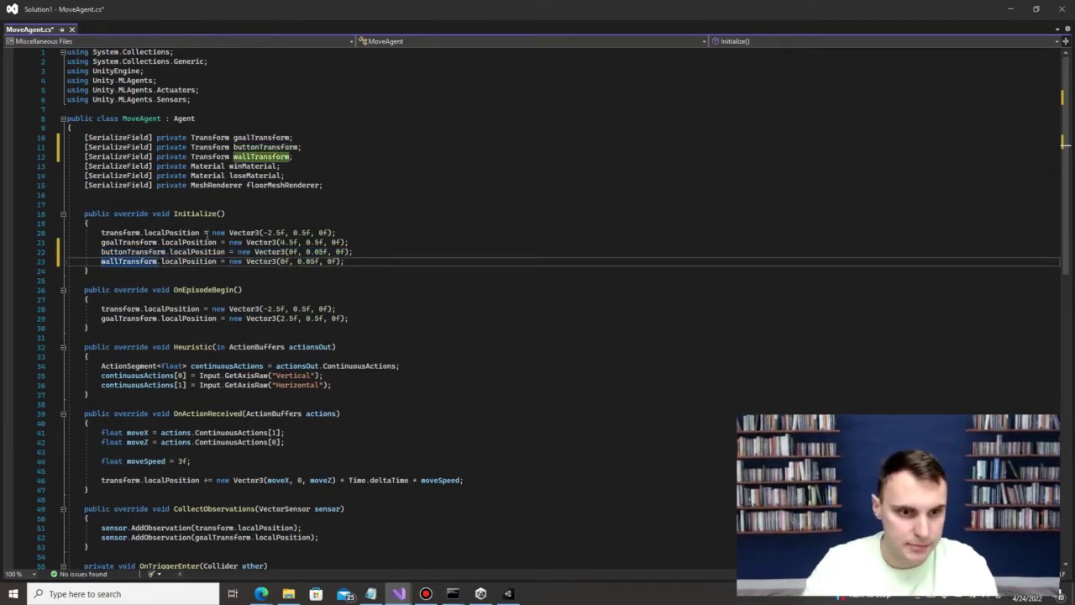
{"action": "left_click", "coordinate": [292, 262]}
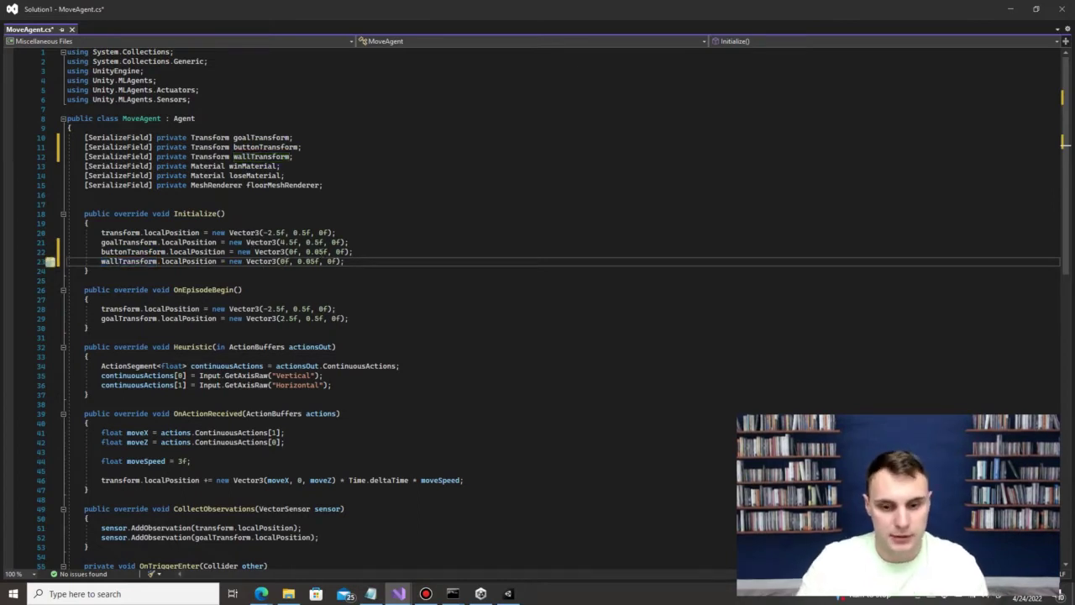
Step: Check the wall in Unity, set wallTransform's position to (2.5f, 0f, 0f), then select the position lines
{"action": "key", "text": "alt+Tab"}
{"action": "left_click", "coordinate": [468, 239]}
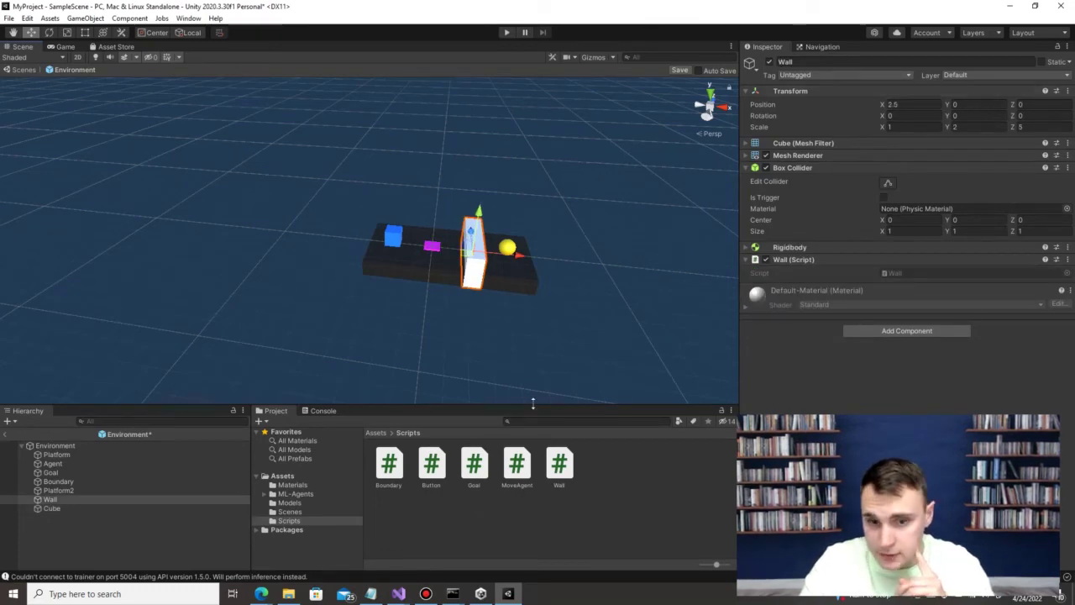
{"action": "mouse_move", "coordinate": [399, 594]}
{"action": "left_click", "coordinate": [449, 546]}
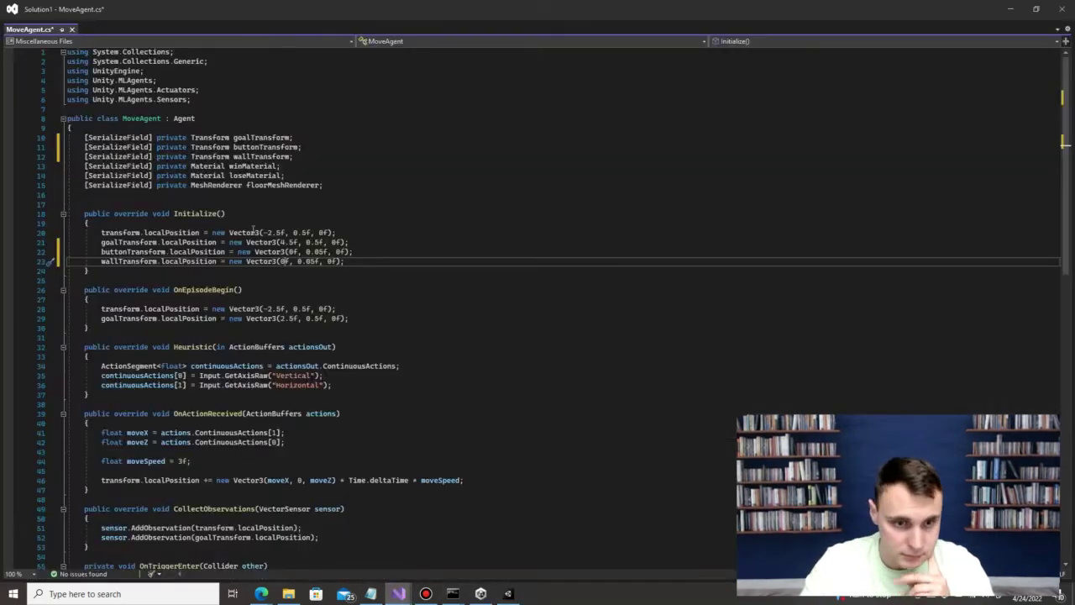
{"action": "key", "text": "BackSpace"}
{"action": "key", "text": "BackSpace"}
{"action": "type", "text": "2.5f"}
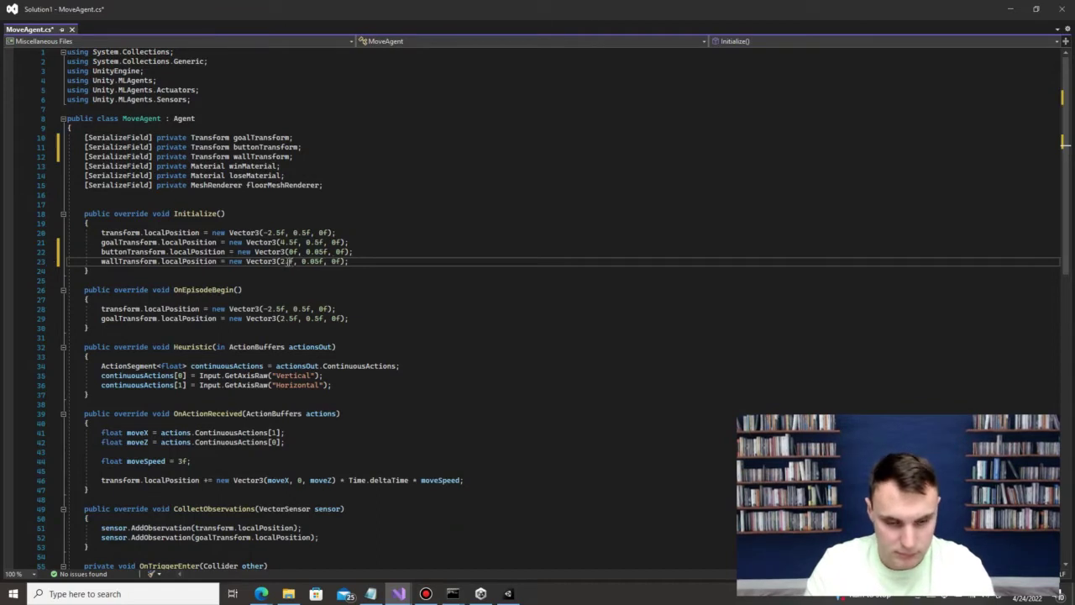
{"action": "key", "text": "Right"}
{"action": "key", "text": "Right"}
{"action": "key", "text": "Right"}
{"action": "key", "text": "Right"}
{"action": "key", "text": "Delete"}
{"action": "key", "text": "Delete"}
{"action": "key", "text": "Delete"}
{"action": "left_click", "coordinate": [343, 234]}
{"action": "left_click_drag", "start_coordinate": [351, 261], "coordinate": [97, 234]}
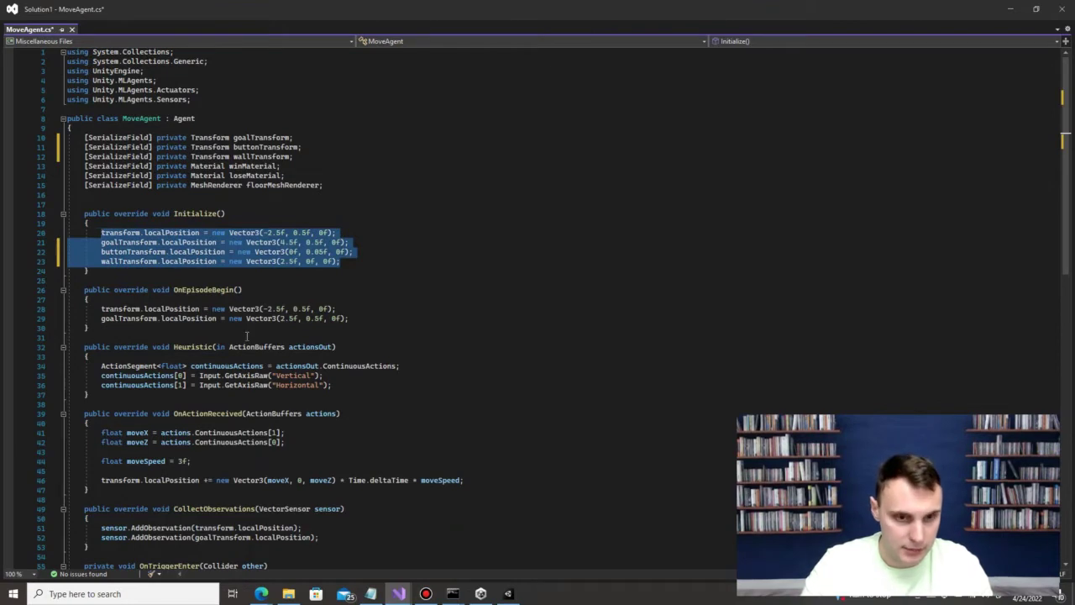
{"action": "left_click_drag", "start_coordinate": [350, 319], "coordinate": [102, 309]}
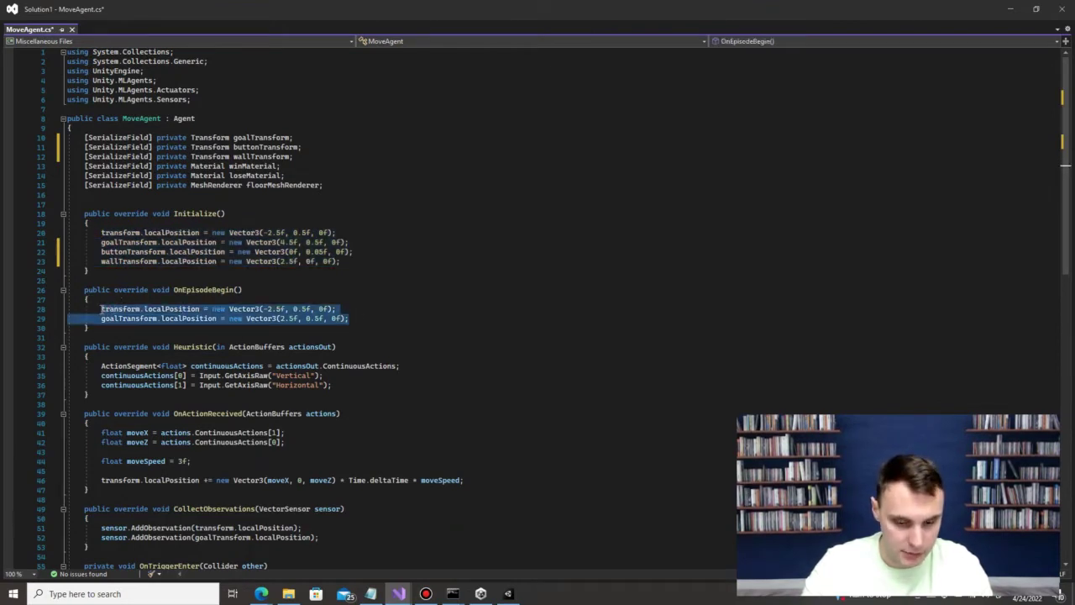
Step: Replace OnEpisodeBegin's body with the four copied Initialize position-reset lines
{"action": "key", "text": "ctrl+v"}
{"action": "left_click", "coordinate": [250, 289]}
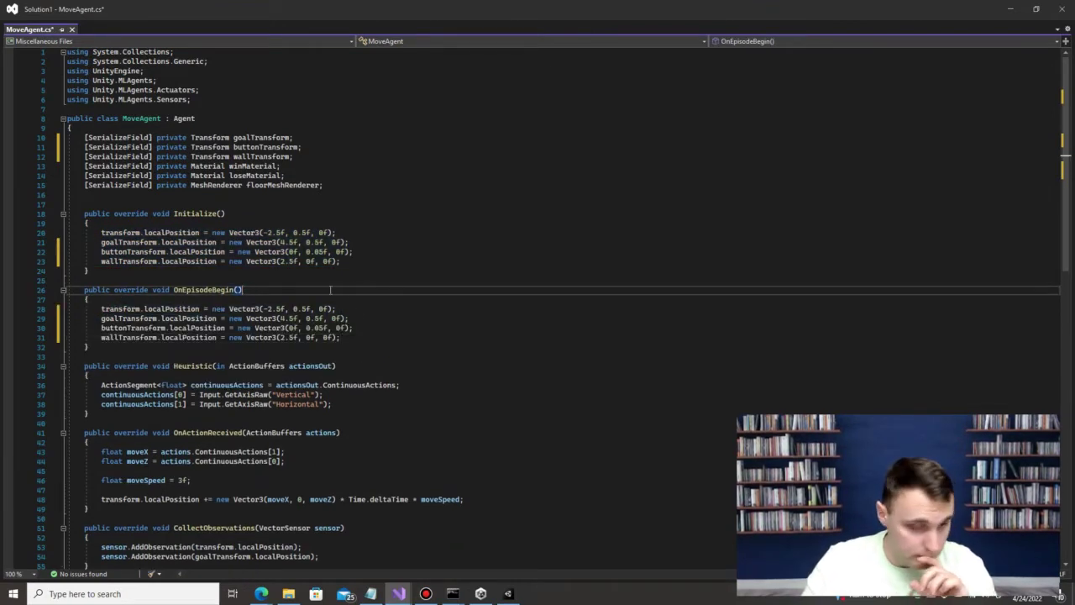
{"action": "scroll", "coordinate": [340, 300], "scroll_direction": "down", "scroll_amount": 4}
{"action": "scroll", "coordinate": [341, 299], "scroll_direction": "down", "scroll_amount": 1}
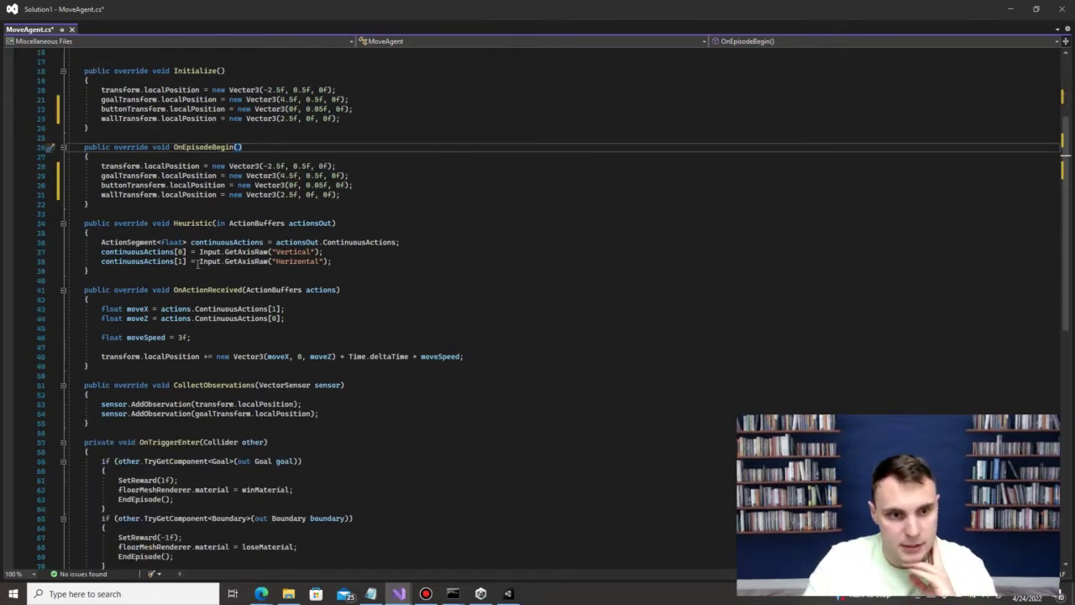
{"action": "scroll", "coordinate": [194, 271], "scroll_direction": "down", "scroll_amount": 3}
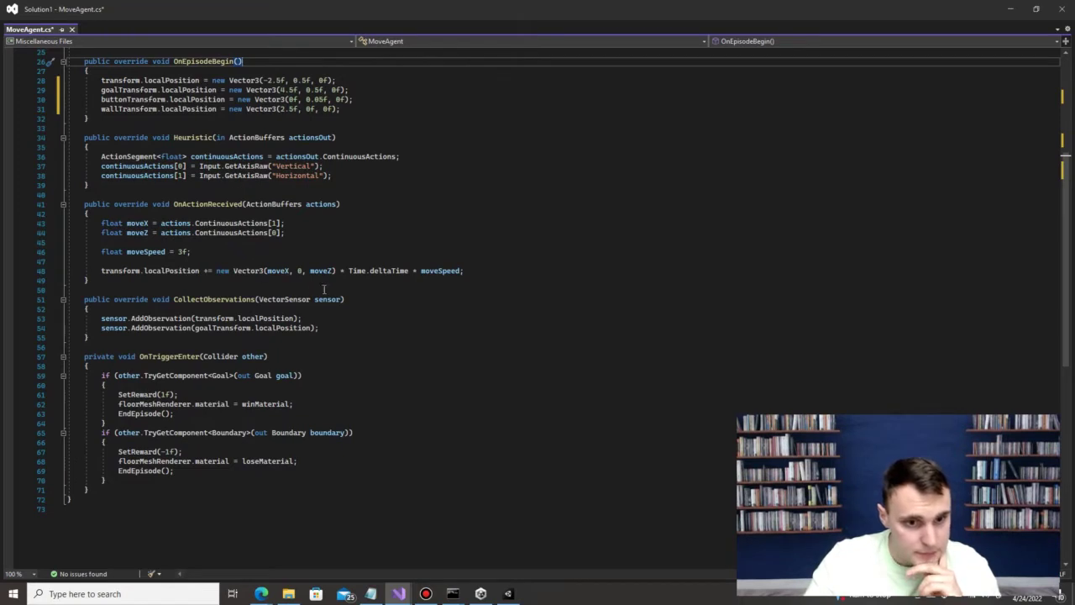
{"action": "scroll", "coordinate": [324, 289], "scroll_direction": "down", "scroll_amount": 2}
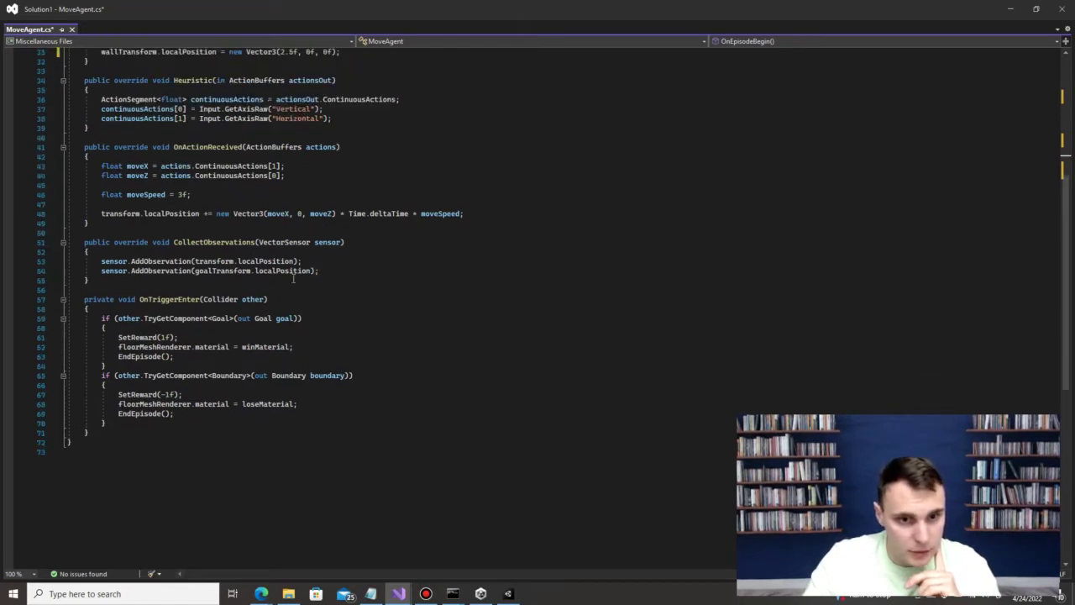
Step: Duplicate the goal AddObservation line and change the copy to observe buttonTransform.localPosition
{"action": "left_click_drag", "start_coordinate": [328, 270], "coordinate": [101, 271]}
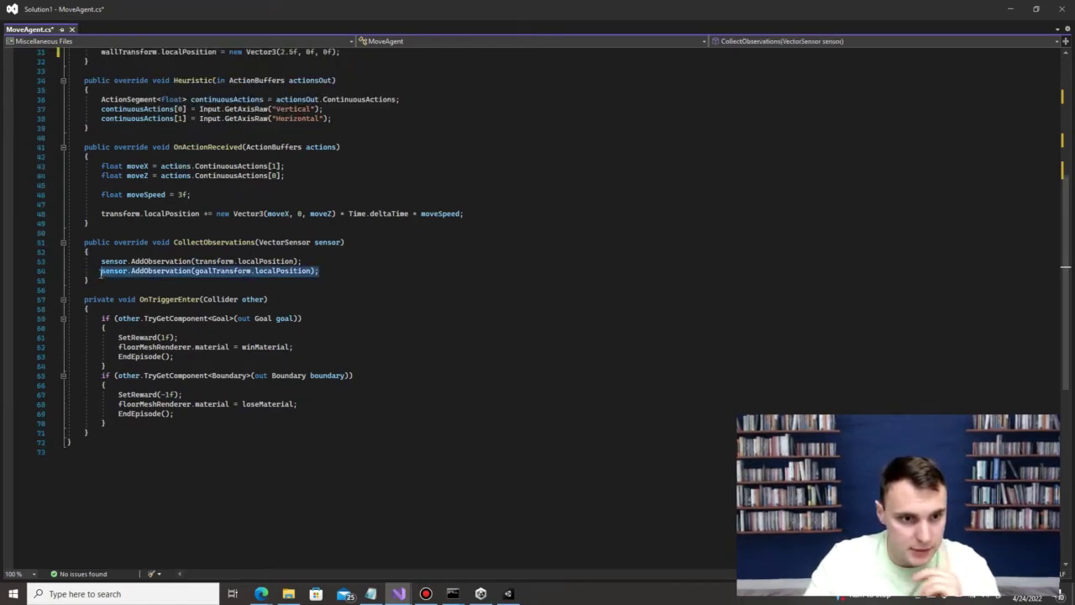
{"action": "key", "text": "ctrl+c"}
{"action": "key", "text": "End"}
{"action": "key", "text": "Return"}
{"action": "key", "text": "ctrl+v"}
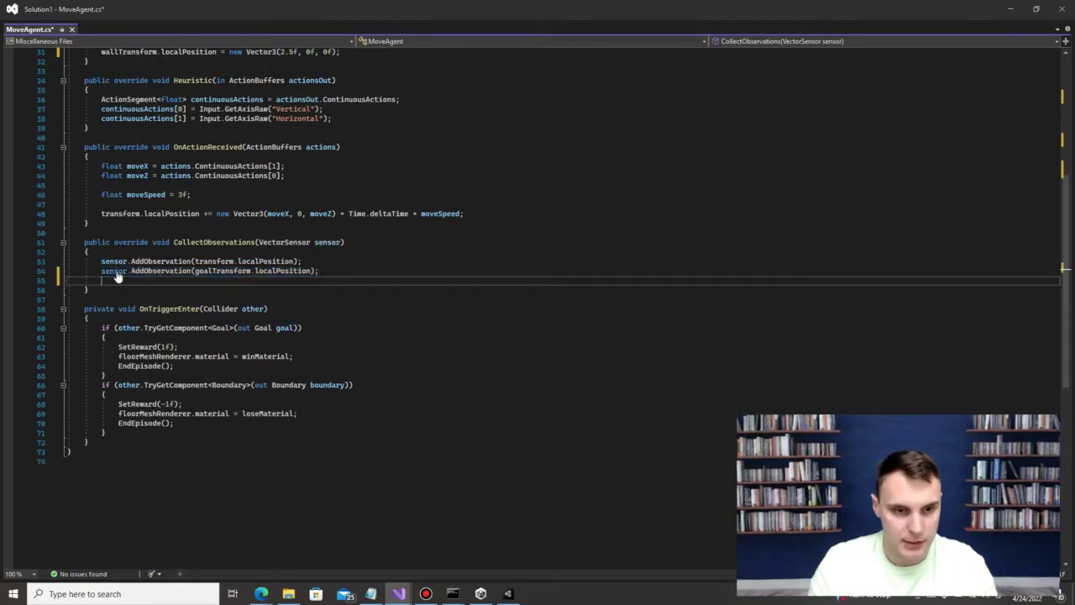
{"action": "left_click", "coordinate": [208, 281]}
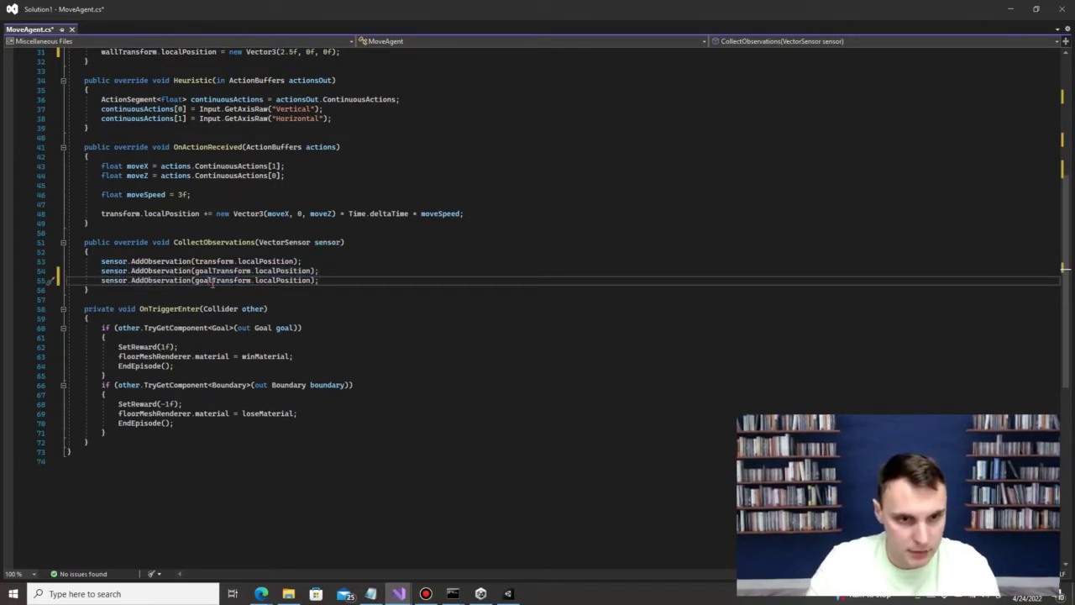
{"action": "key", "text": "BackSpace"}
{"action": "key", "text": "BackSpace"}
{"action": "key", "text": "BackSpace"}
{"action": "key", "text": "BackSpace"}
{"action": "type", "text": "bu"}
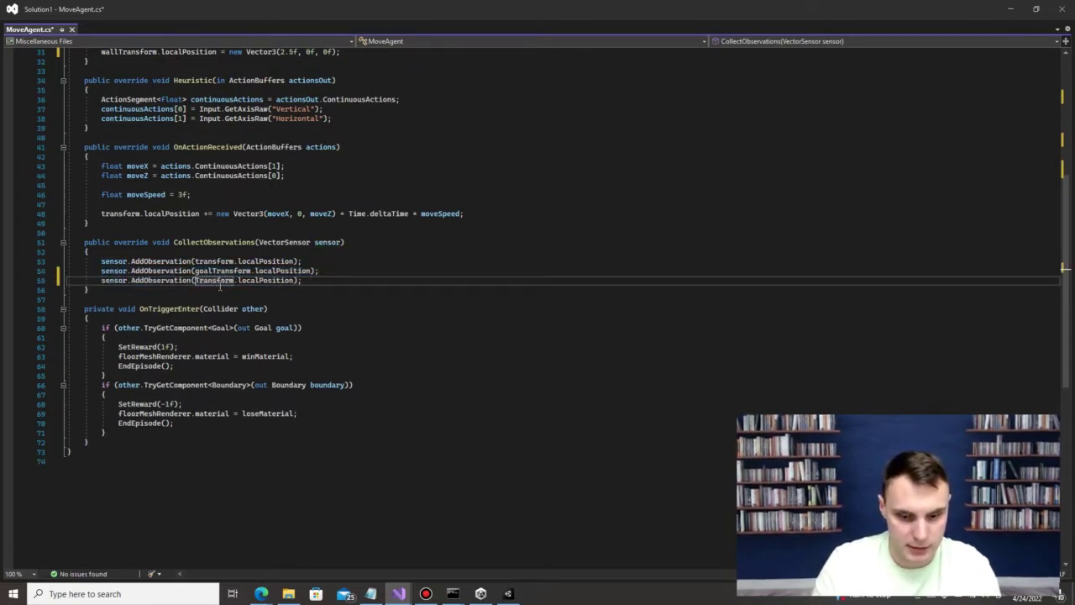
{"action": "type", "text": "tton"}
{"action": "left_click", "coordinate": [304, 254]}
Step: Set the Agent's vector observation Space Size to 9, then return to MoveAgent.cs
{"action": "left_click", "coordinate": [510, 594]}
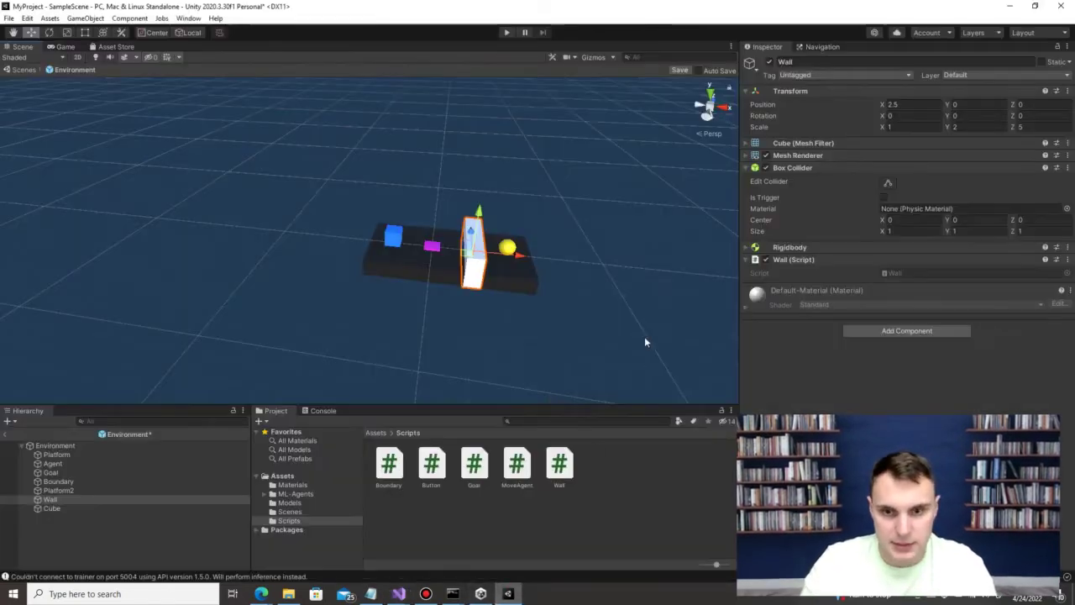
{"action": "left_click", "coordinate": [392, 232]}
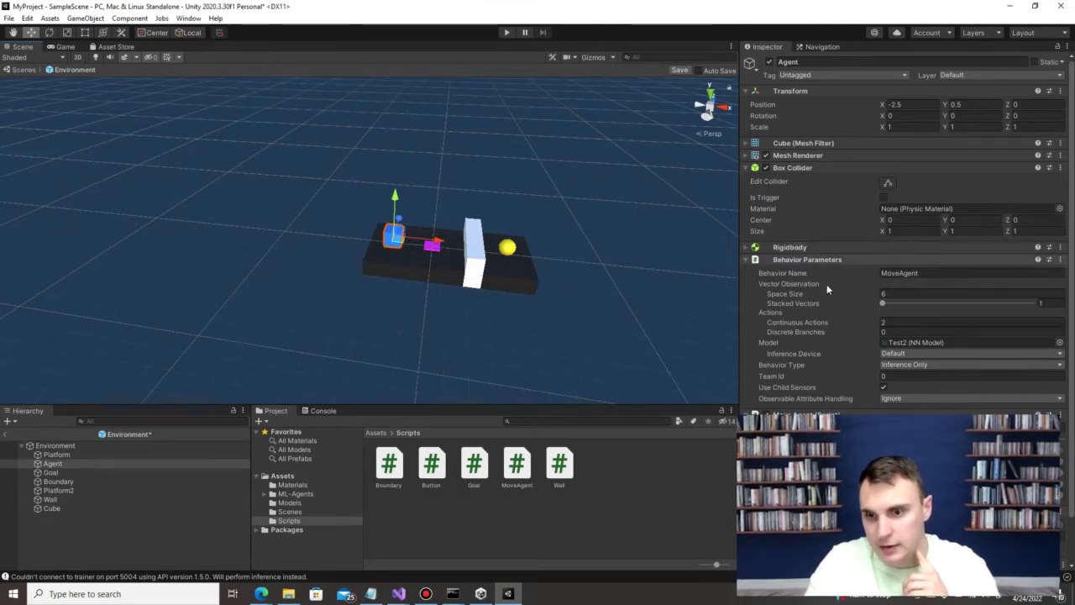
{"action": "left_click", "coordinate": [933, 292]}
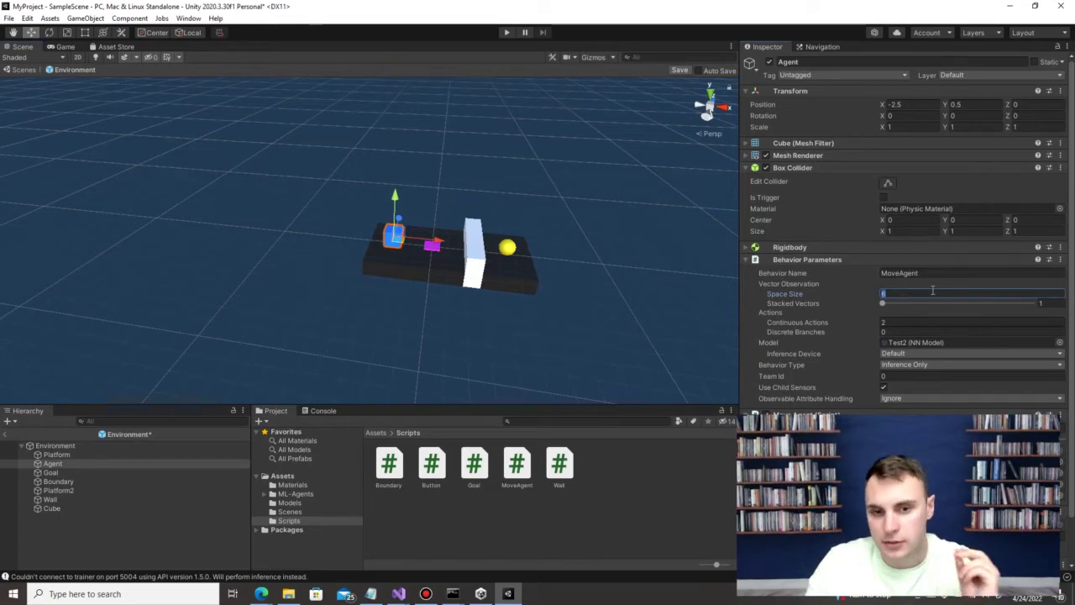
{"action": "type", "text": "9"}
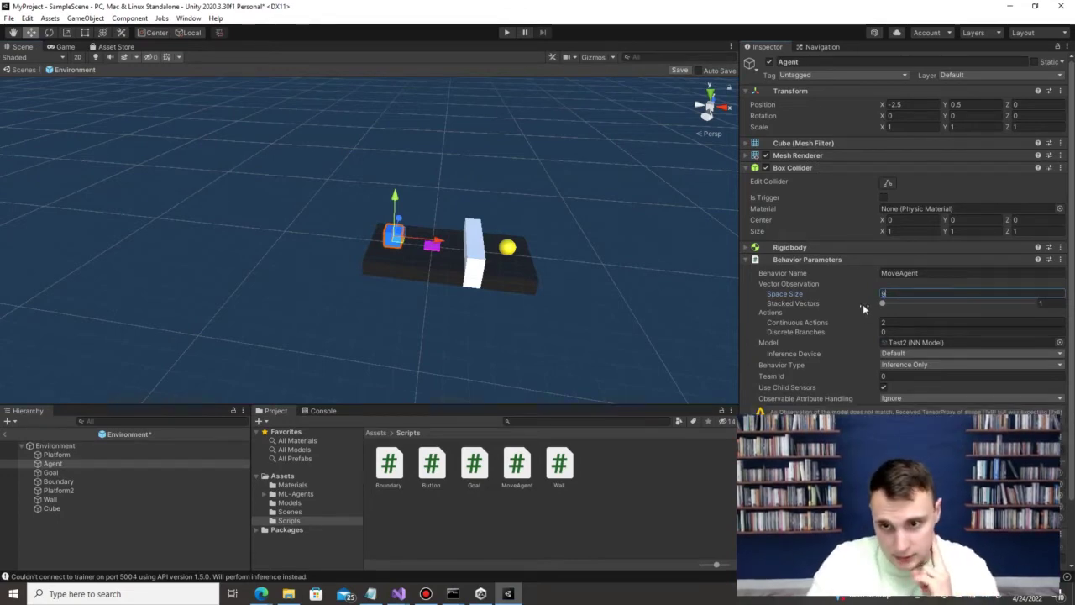
{"action": "left_click", "coordinate": [400, 593]}
{"action": "left_click", "coordinate": [211, 298]}
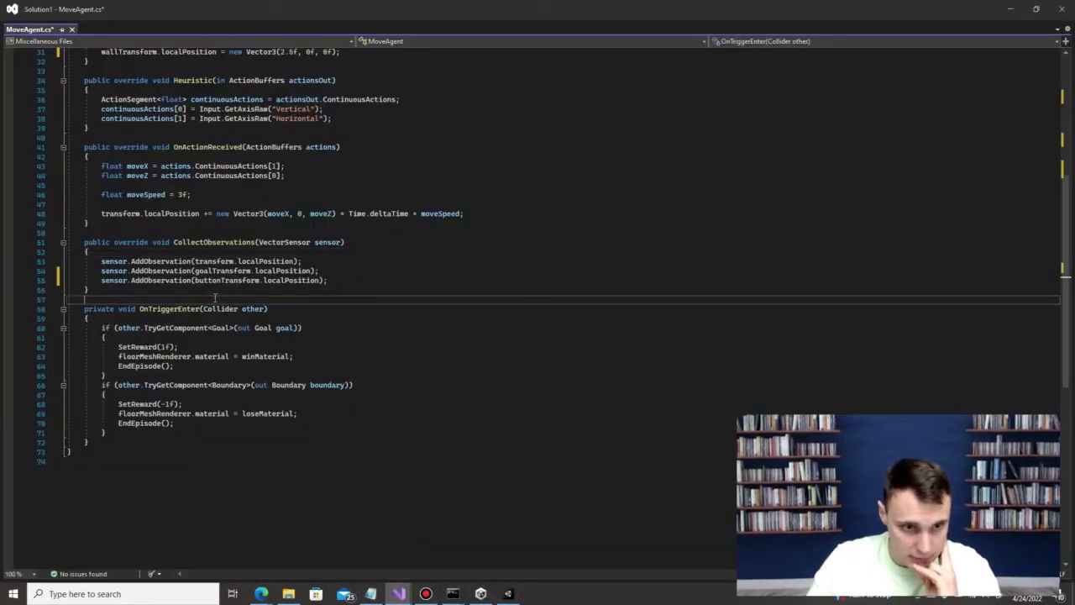
Step: Duplicate the Goal if-block in OnTriggerEnter
{"action": "left_click", "coordinate": [184, 367]}
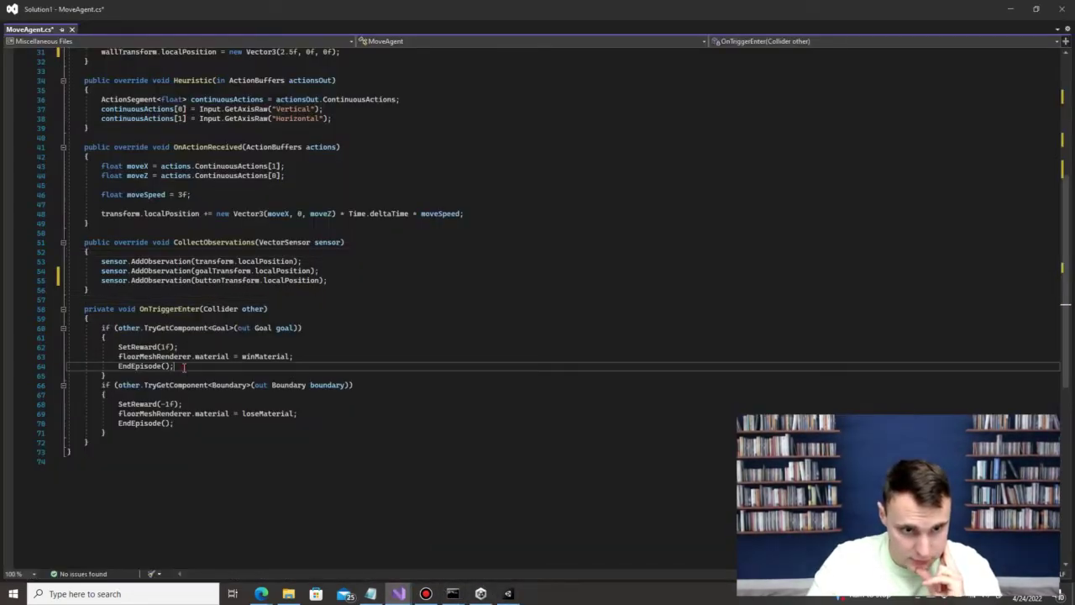
{"action": "left_click_drag", "start_coordinate": [129, 379], "coordinate": [102, 326]}
{"action": "key", "text": "ctrl+c"}
{"action": "key", "text": "Right"}
{"action": "key", "text": "ctrl+v"}
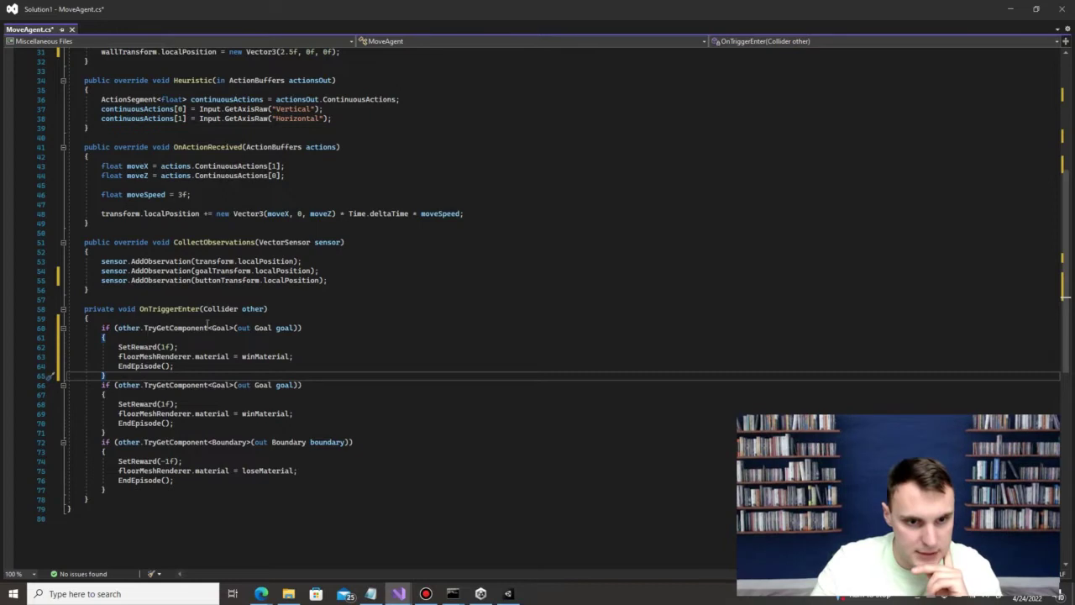
Step: Change the first block's Goal type and out variable to 'Button button'
{"action": "left_click", "coordinate": [232, 328]}
{"action": "double_click", "coordinate": [223, 328]}
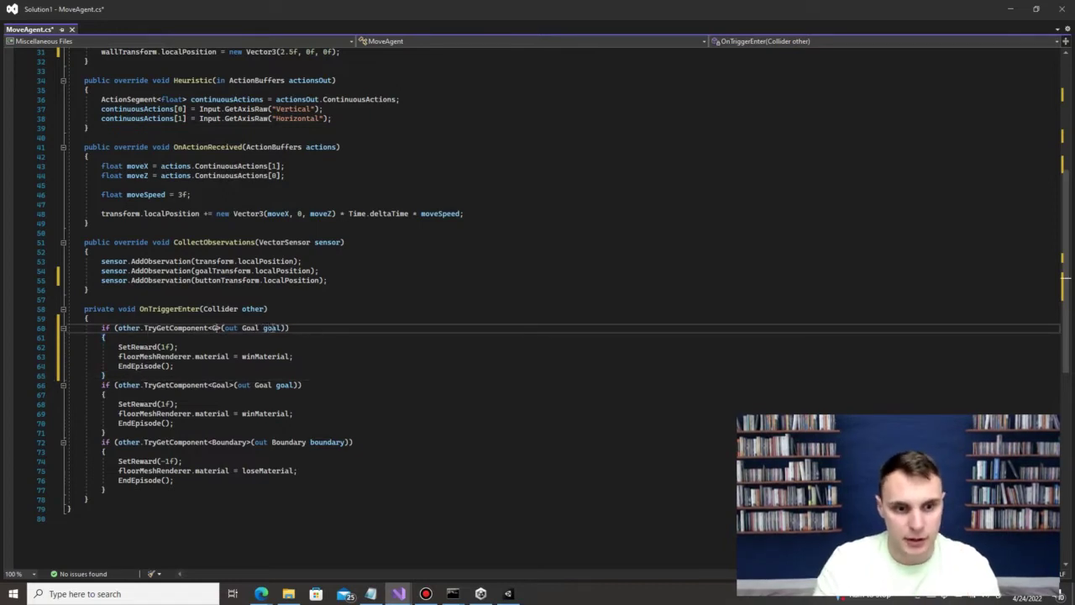
{"action": "type", "text": "Button"}
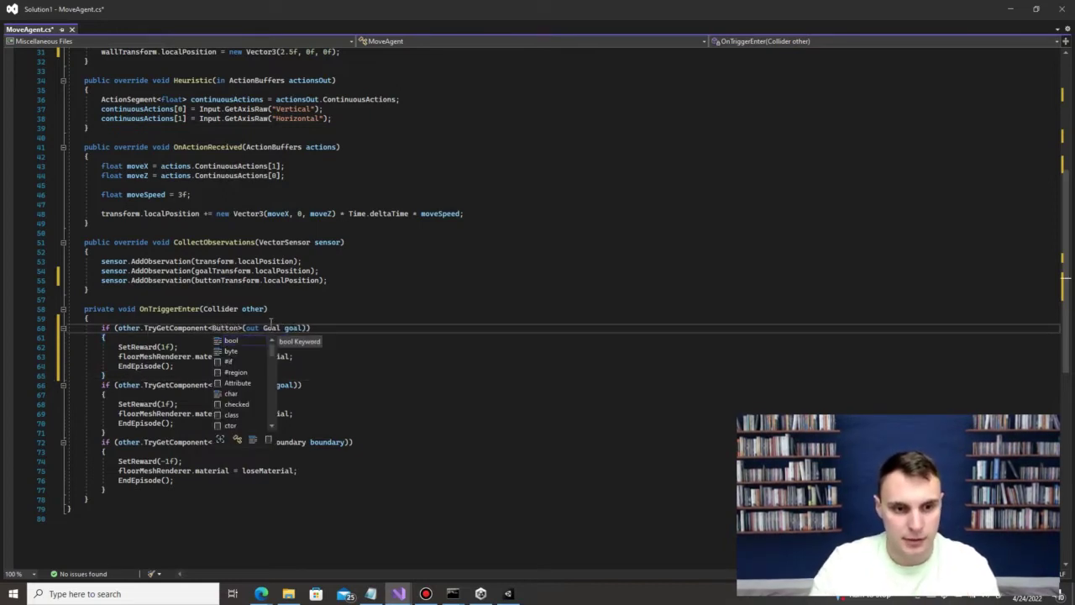
{"action": "left_click", "coordinate": [279, 327]}
{"action": "key", "text": "BackSpace"}
{"action": "key", "text": "BackSpace"}
{"action": "key", "text": "BackSpace"}
{"action": "key", "text": "BackSpace"}
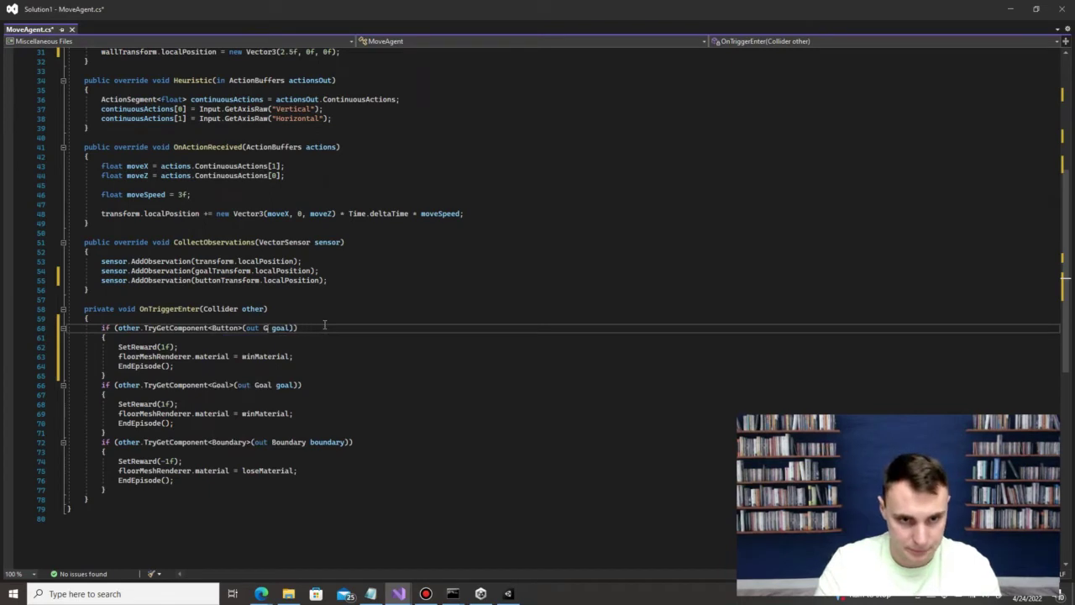
{"action": "type", "text": "Button button"}
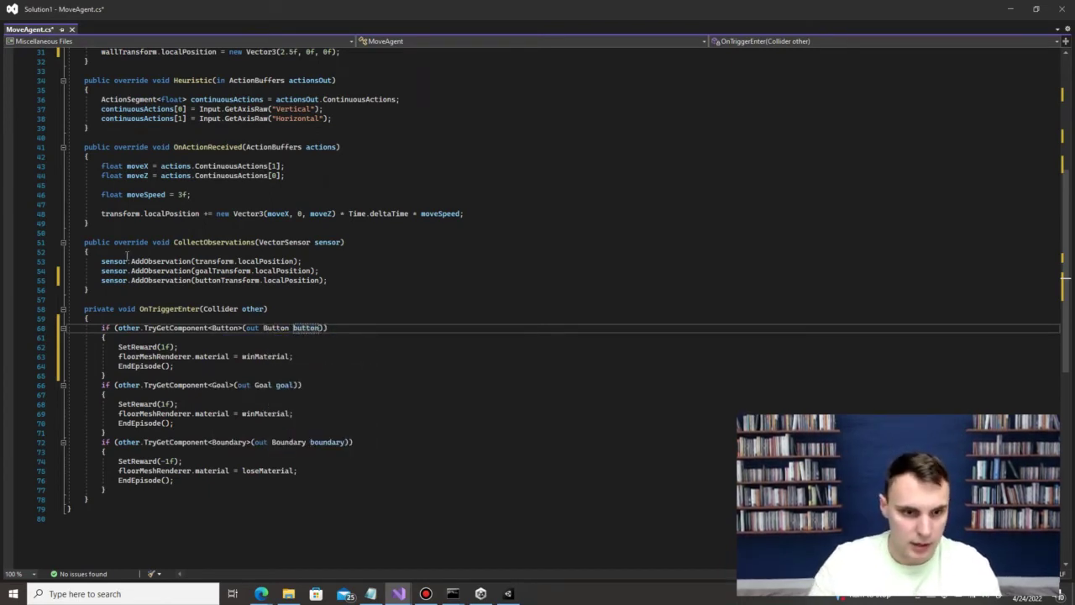
Step: Change the button and goal blocks' SetReward(1f) to AddReward(.5f)
{"action": "left_click", "coordinate": [213, 345]}
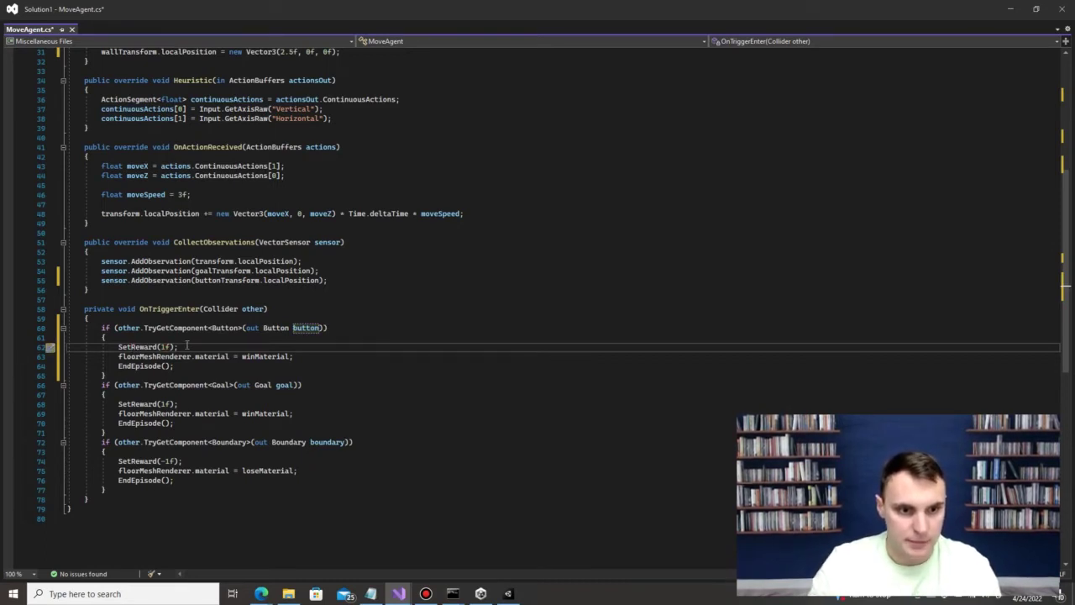
{"action": "key", "text": "Home"}
{"action": "key", "text": "Delete"}
{"action": "key", "text": "Delete"}
{"action": "key", "text": "Delete"}
{"action": "type", "text": "Add"}
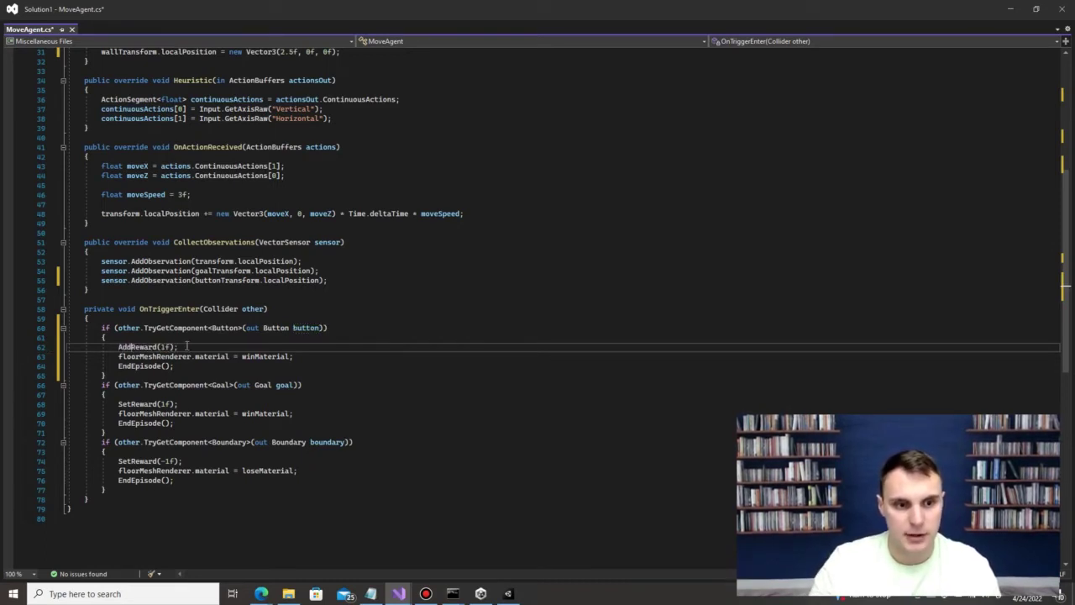
{"action": "key", "text": "BackSpace"}
{"action": "type", "text": ".5"}
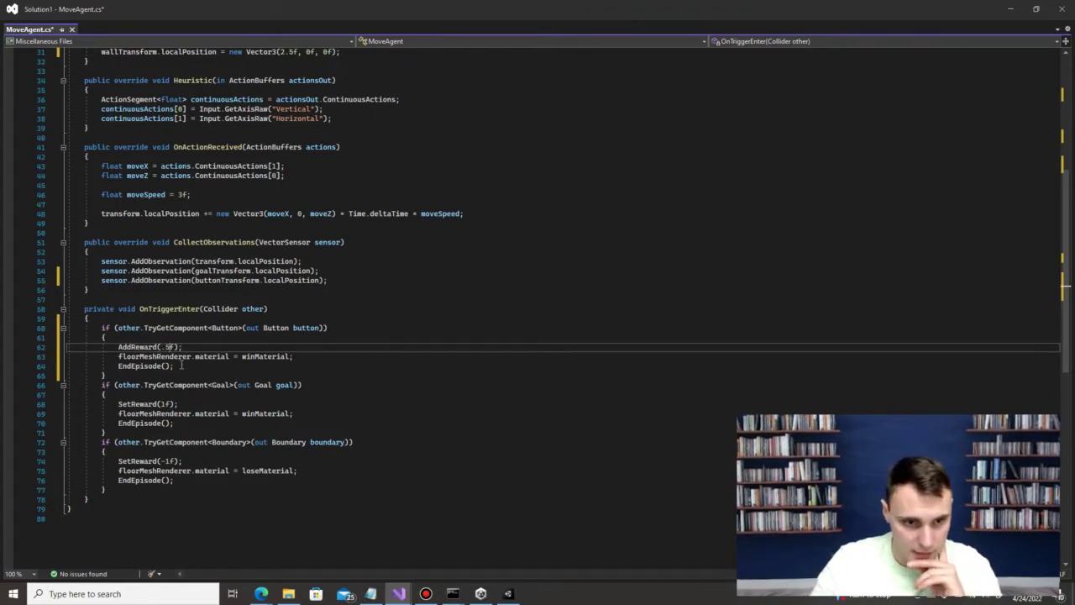
{"action": "left_click", "coordinate": [129, 404]}
{"action": "key", "text": "BackSpace"}
{"action": "key", "text": "BackSpace"}
{"action": "key", "text": "BackSpace"}
{"action": "type", "text": "Add"}
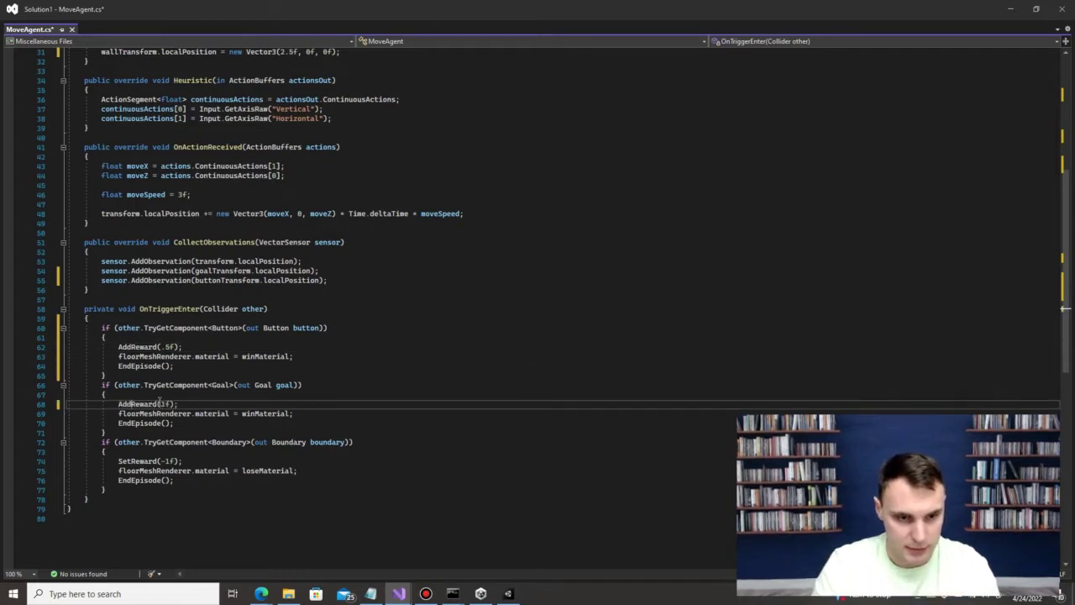
{"action": "left_click", "coordinate": [161, 404]}
{"action": "key", "text": "BackSpace"}
{"action": "type", "text": ".5"}
Step: Switch the boundary reward to AddReward and delete the button block's winMaterial and EndEpisode lines
{"action": "left_click", "coordinate": [130, 461]}
{"action": "key", "text": "BackSpace"}
{"action": "key", "text": "BackSpace"}
{"action": "key", "text": "BackSpace"}
{"action": "type", "text": "Add"}
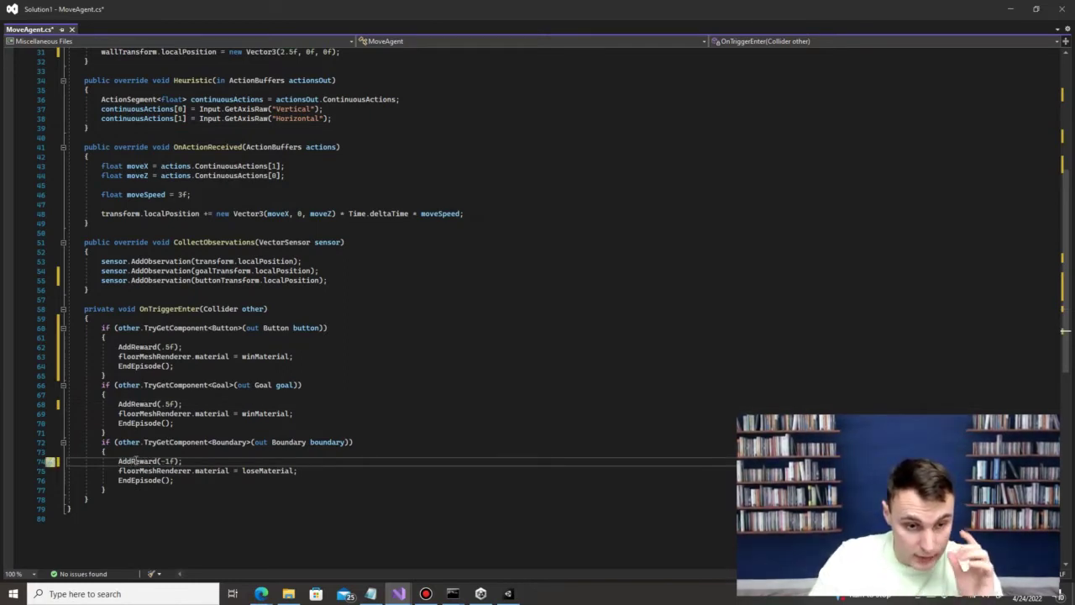
{"action": "left_click", "coordinate": [114, 432]}
{"action": "left_click_drag", "start_coordinate": [174, 367], "coordinate": [67, 357]}
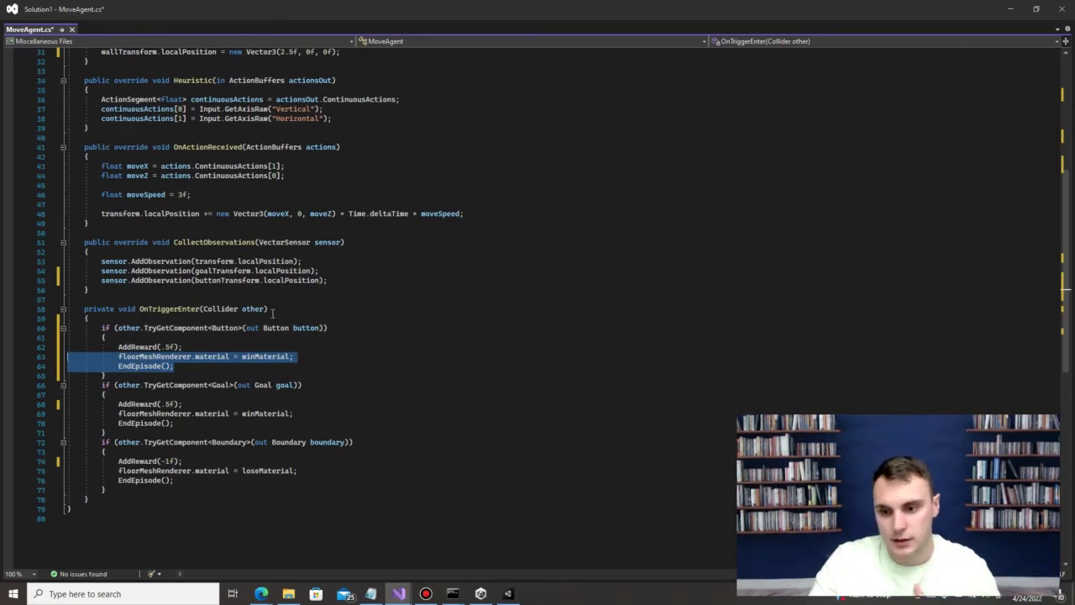
{"action": "key", "text": "Delete"}
Step: Remove the leftover blank line and change the boundary AddReward back to SetReward
{"action": "key", "text": "BackSpace"}
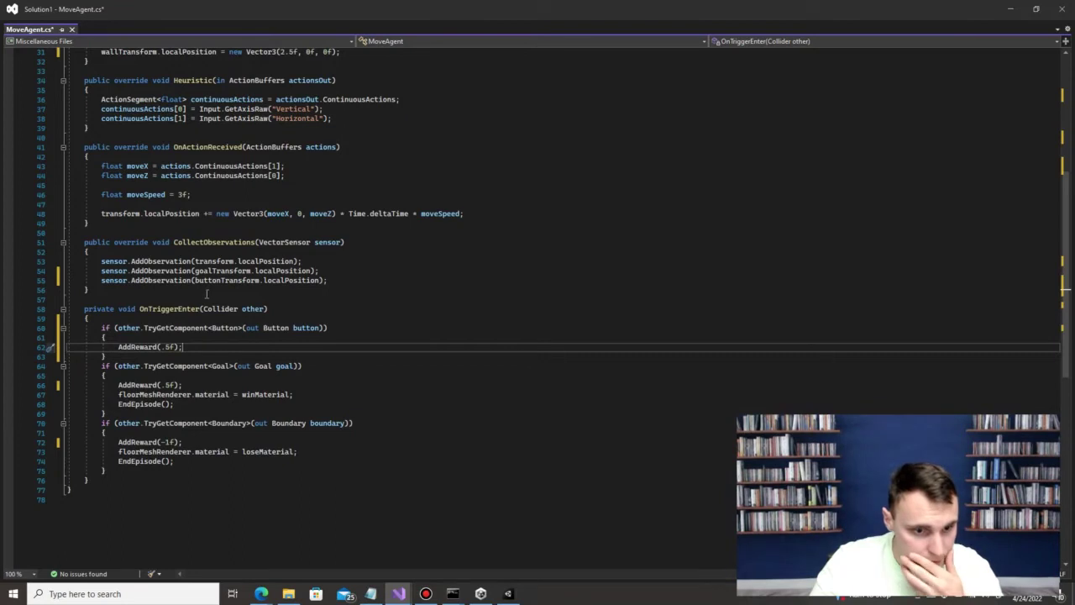
{"action": "left_click", "coordinate": [209, 440]}
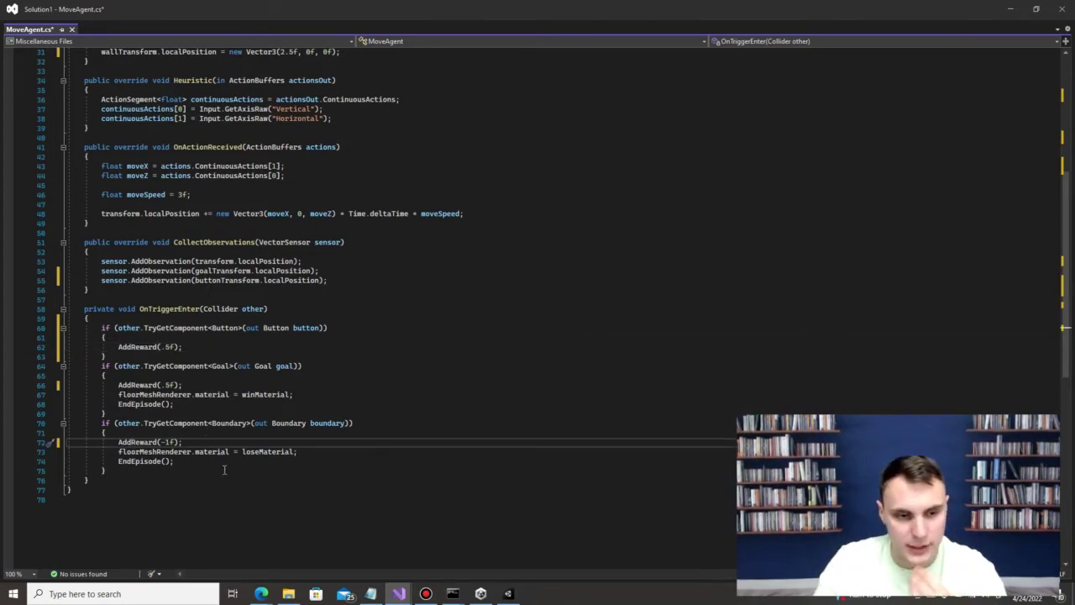
{"action": "key", "text": "Home"}
{"action": "key", "text": "Delete"}
{"action": "key", "text": "Delete"}
{"action": "key", "text": "Delete"}
{"action": "type", "text": "Set"}
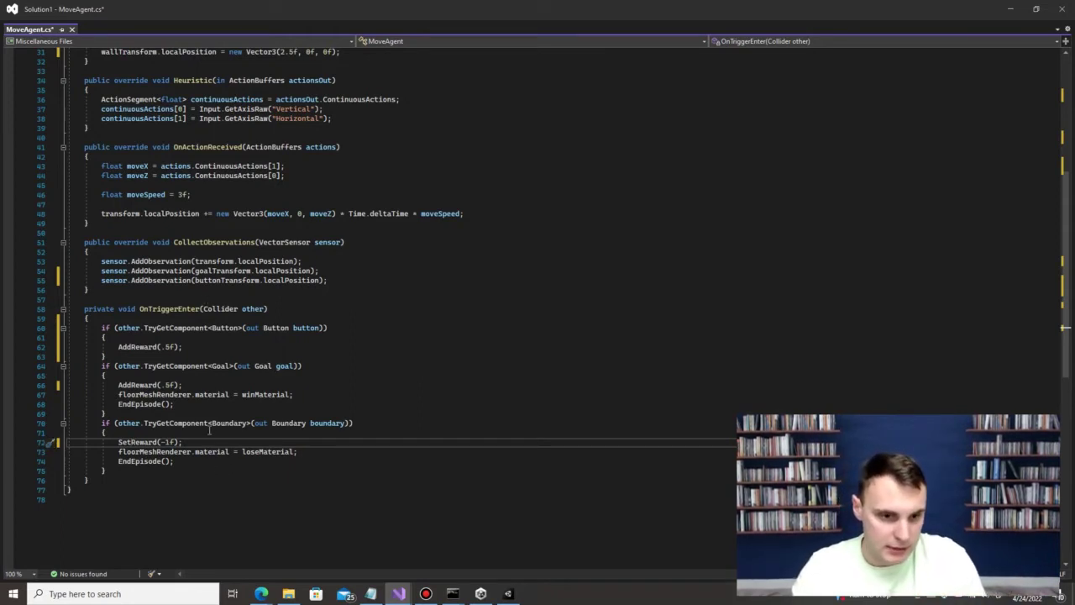
{"action": "scroll", "coordinate": [252, 390], "scroll_direction": "up", "scroll_amount": 3}
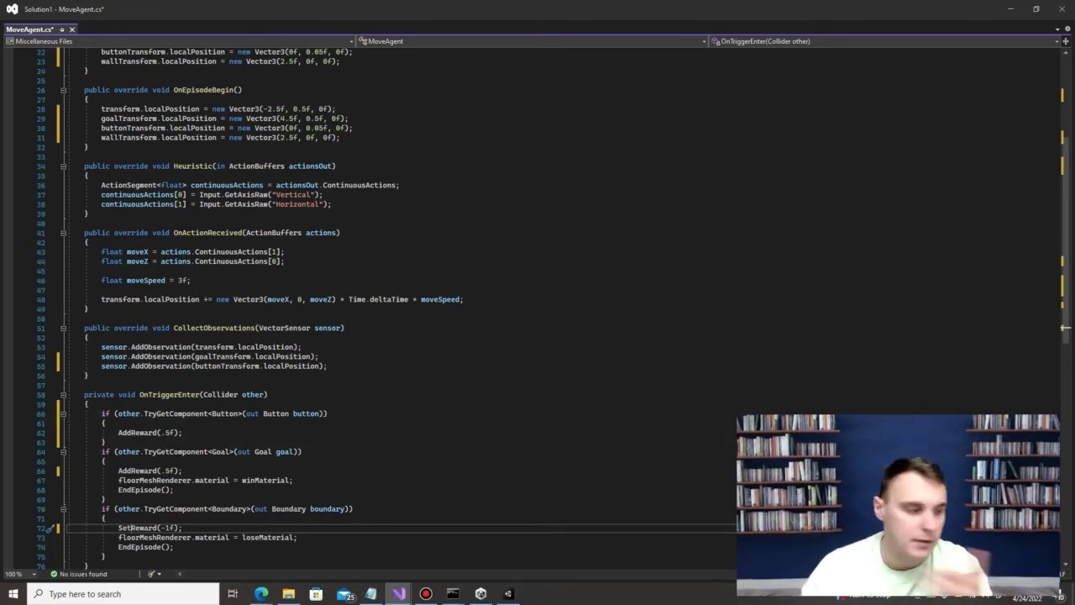
{"action": "scroll", "coordinate": [338, 207], "scroll_direction": "up", "scroll_amount": 7}
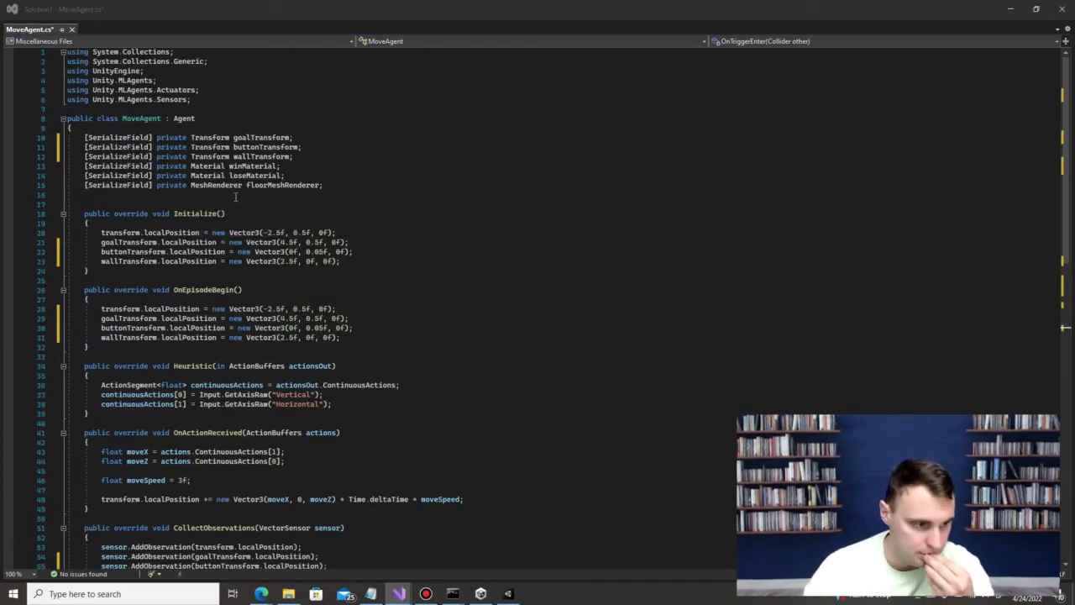
Step: Declare an 'int gateOpen = 0;' field and add 'gateOpen = 0;' to Initialize
{"action": "left_click", "coordinate": [360, 185]}
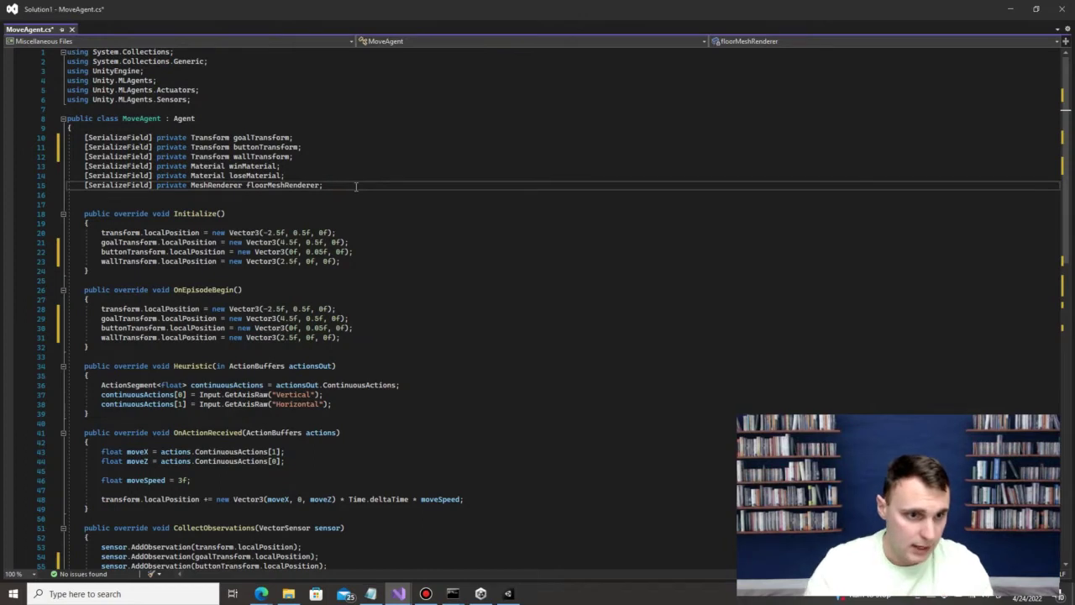
{"action": "key", "text": "Return"}
{"action": "key", "text": "Return"}
{"action": "type", "text": "int"}
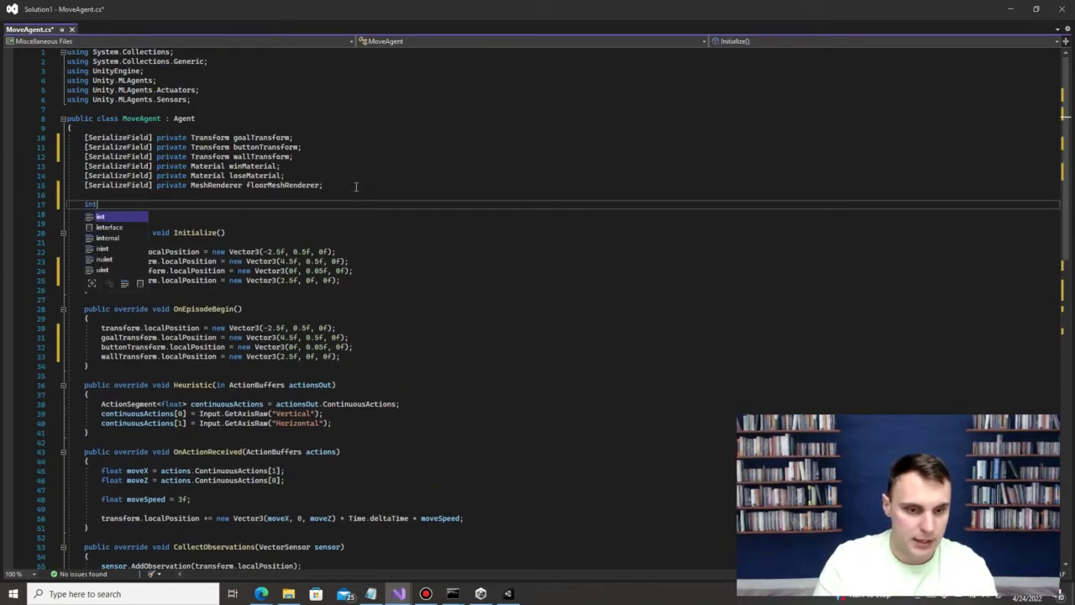
{"action": "type", "text": " gateOpen = 0"}
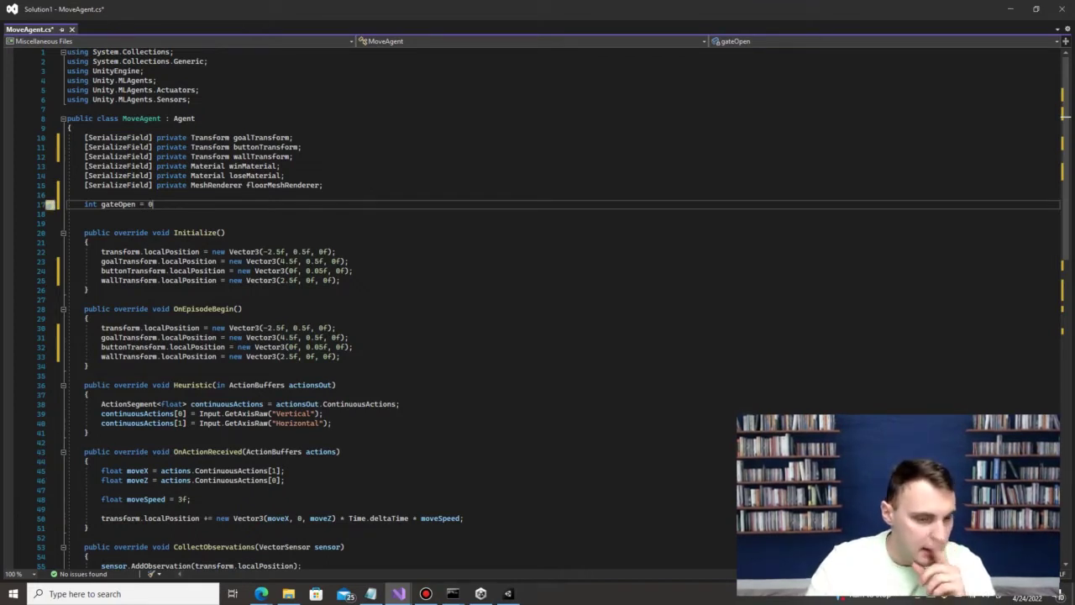
{"action": "left_click", "coordinate": [348, 281]}
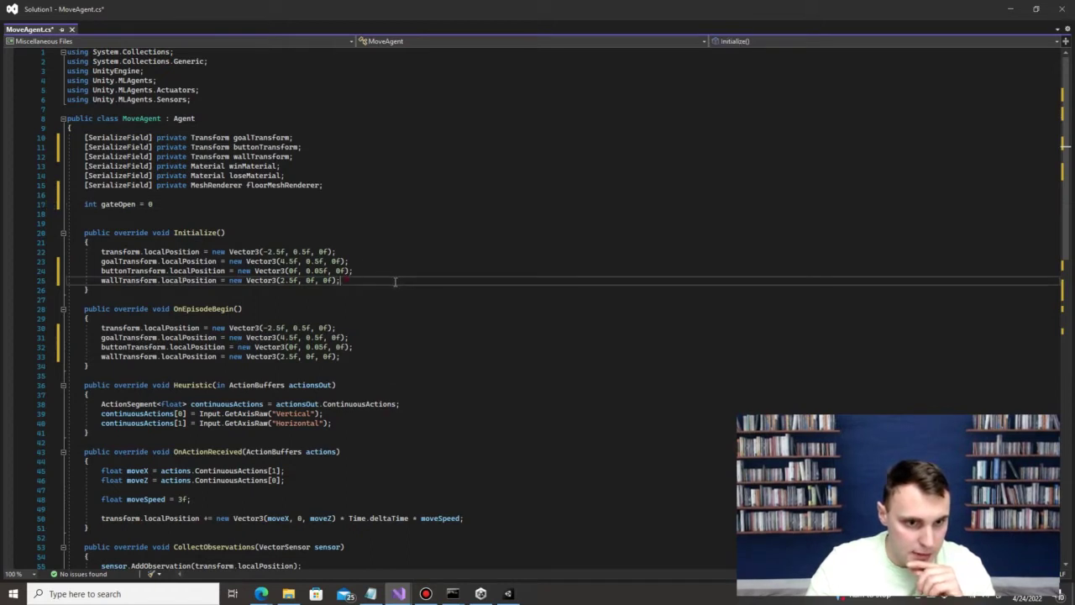
{"action": "key", "text": "Return"}
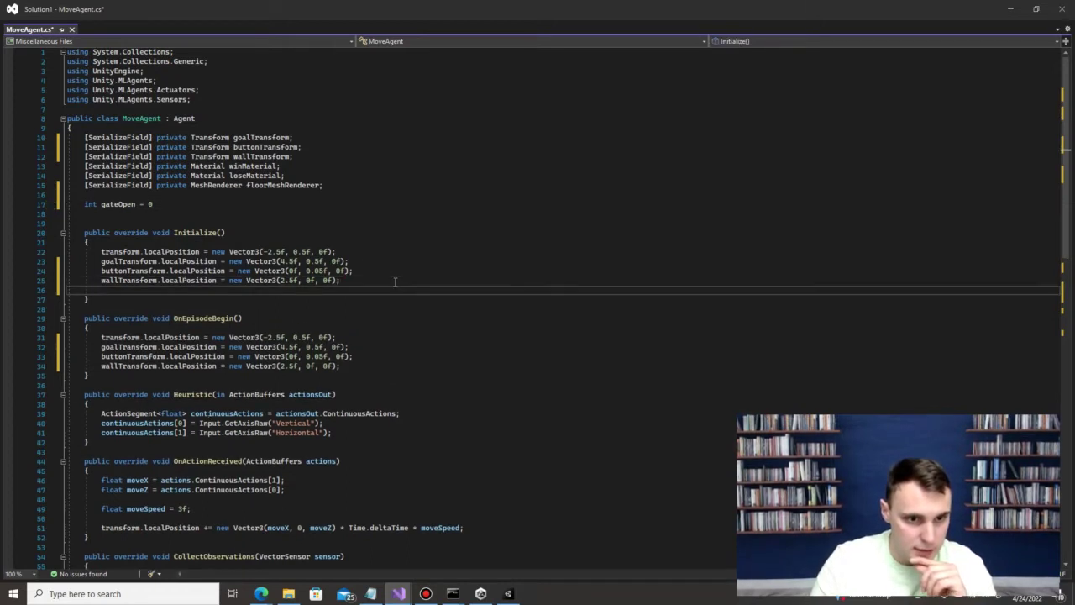
{"action": "key", "text": "Return"}
{"action": "type", "text": "gate"}
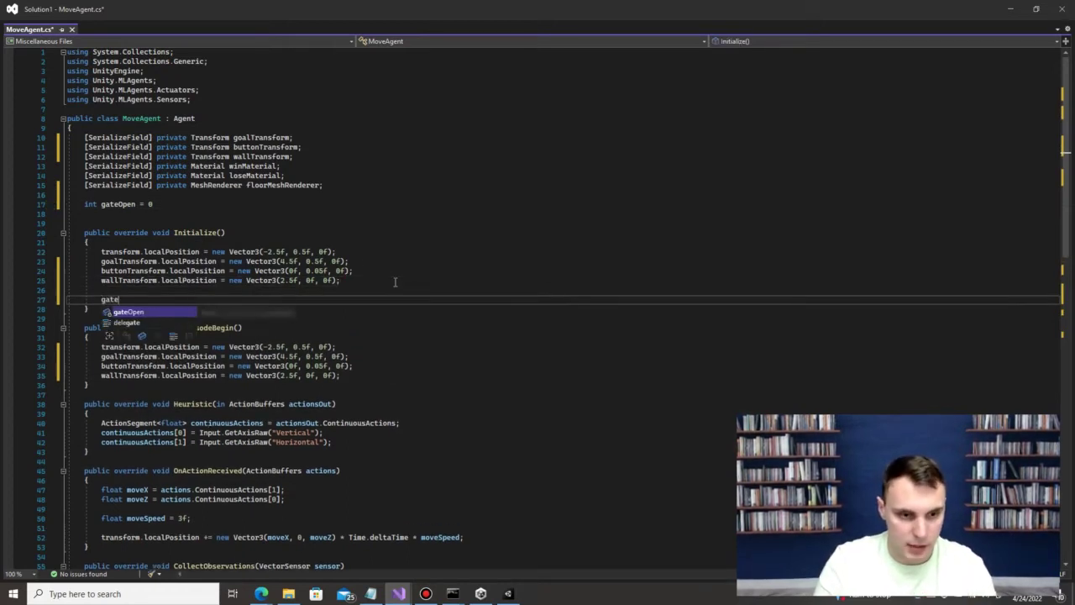
{"action": "type", "text": "Open = "}
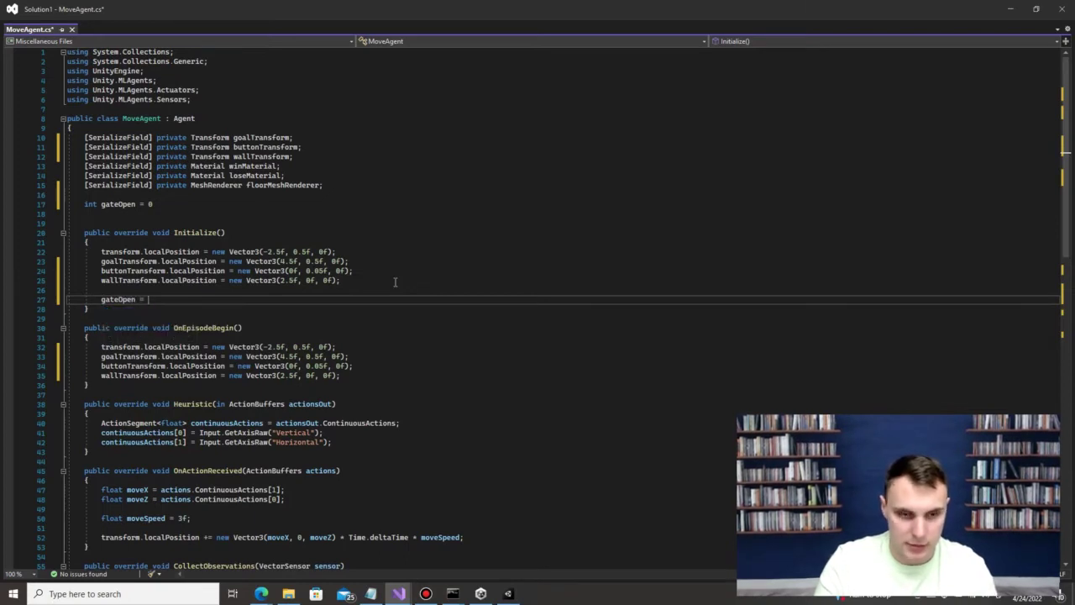
{"action": "type", "text": "0;"}
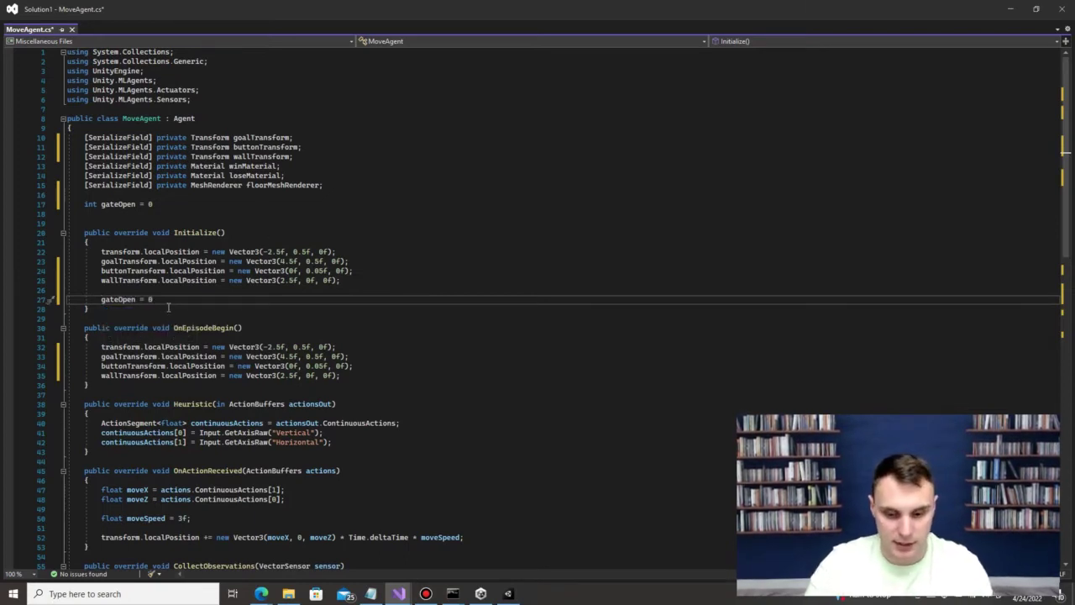
{"action": "left_click", "coordinate": [153, 204]}
{"action": "type", "text": ";"}
Step: Copy the 'gateOpen = 0;' reset into the end of OnEpisodeBegin
{"action": "left_click", "coordinate": [120, 294]}
{"action": "left_click_drag", "start_coordinate": [100, 299], "coordinate": [157, 299]}
{"action": "key", "text": "ctrl+c"}
{"action": "left_click", "coordinate": [358, 375]}
{"action": "key", "text": "Return"}
{"action": "key", "text": "Return"}
{"action": "key", "text": "ctrl+v"}
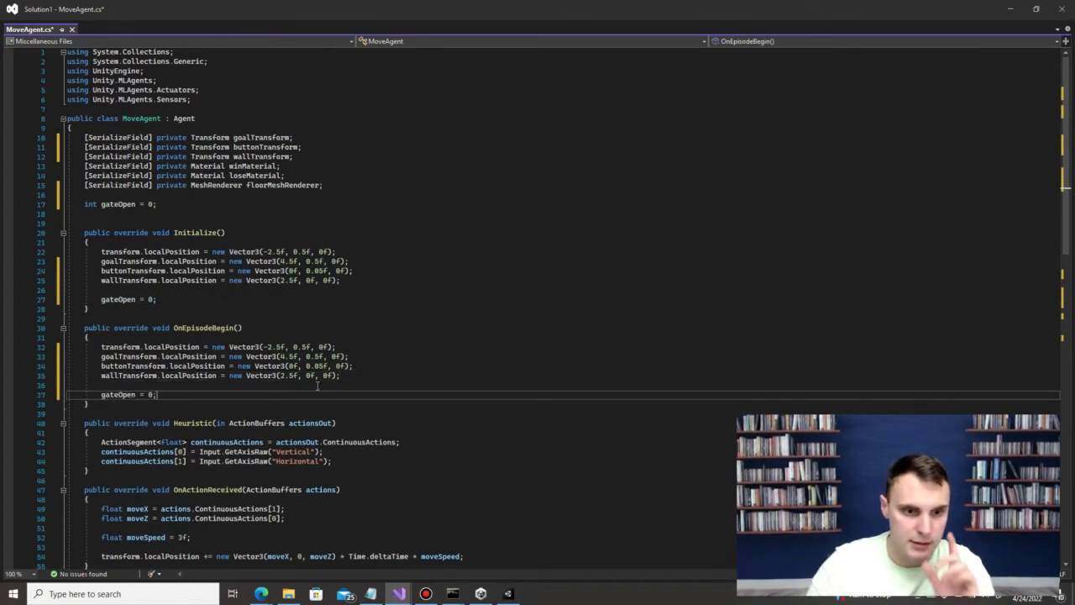
{"action": "scroll", "coordinate": [289, 260], "scroll_direction": "down", "scroll_amount": 5}
Step: Make the button check require gateOpen != 1 and set gateOpen = 1 after its reward
{"action": "scroll", "coordinate": [287, 267], "scroll_direction": "down", "scroll_amount": 8}
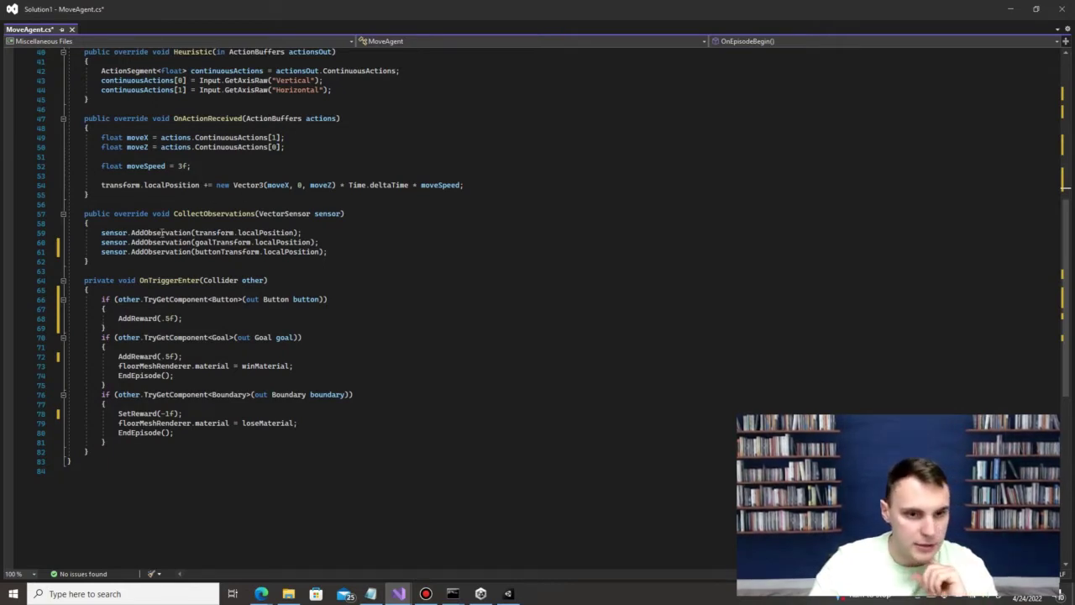
{"action": "left_click", "coordinate": [115, 299]}
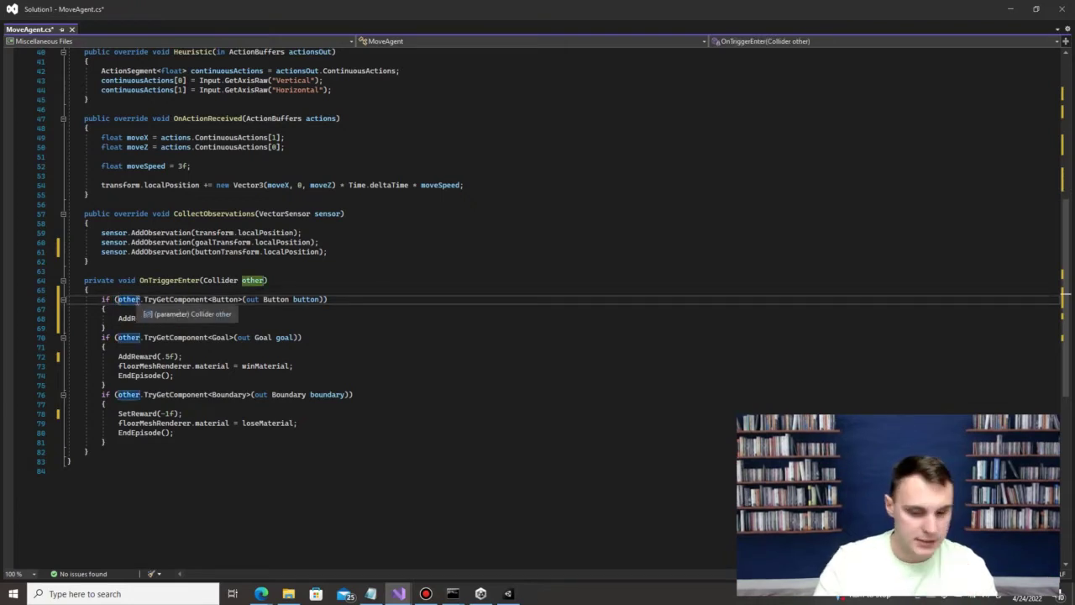
{"action": "type", "text": "gateOpen"}
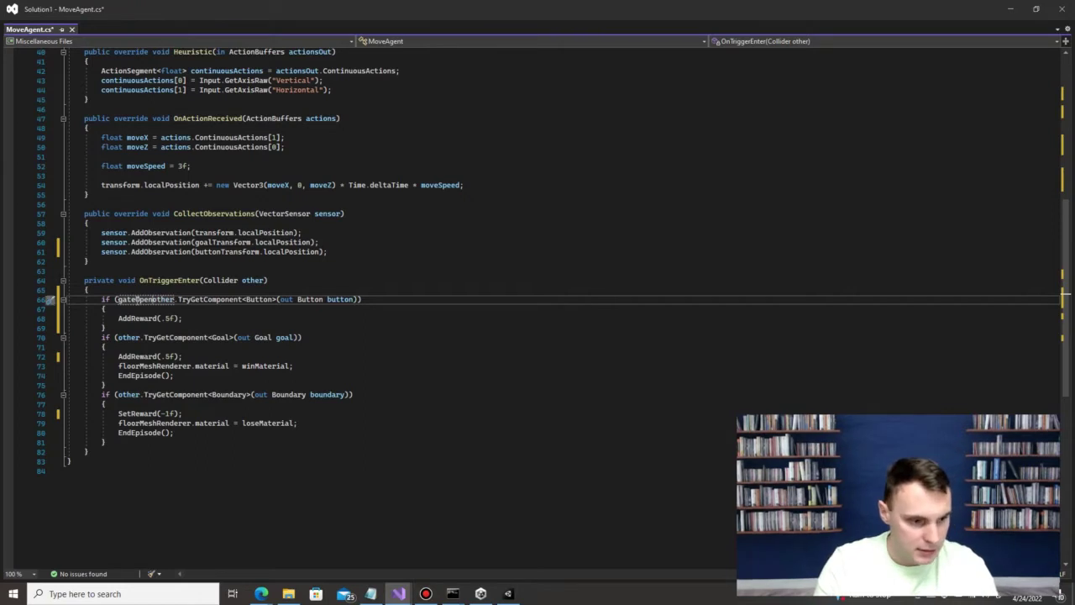
{"action": "type", "text": " &&"}
{"action": "type", "text": " != 1"}
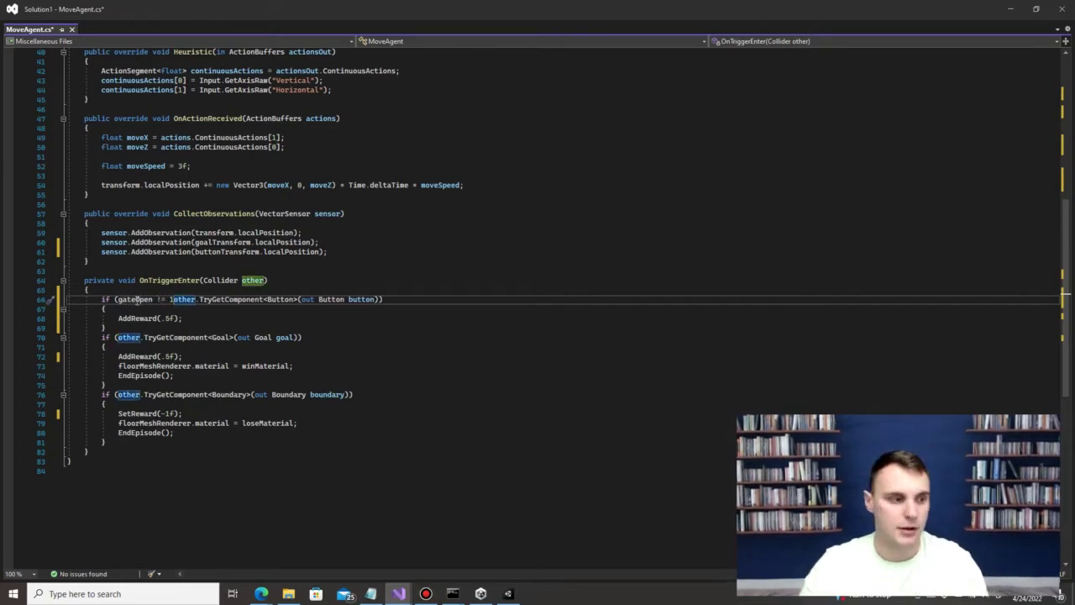
{"action": "type", "text": "&&"}
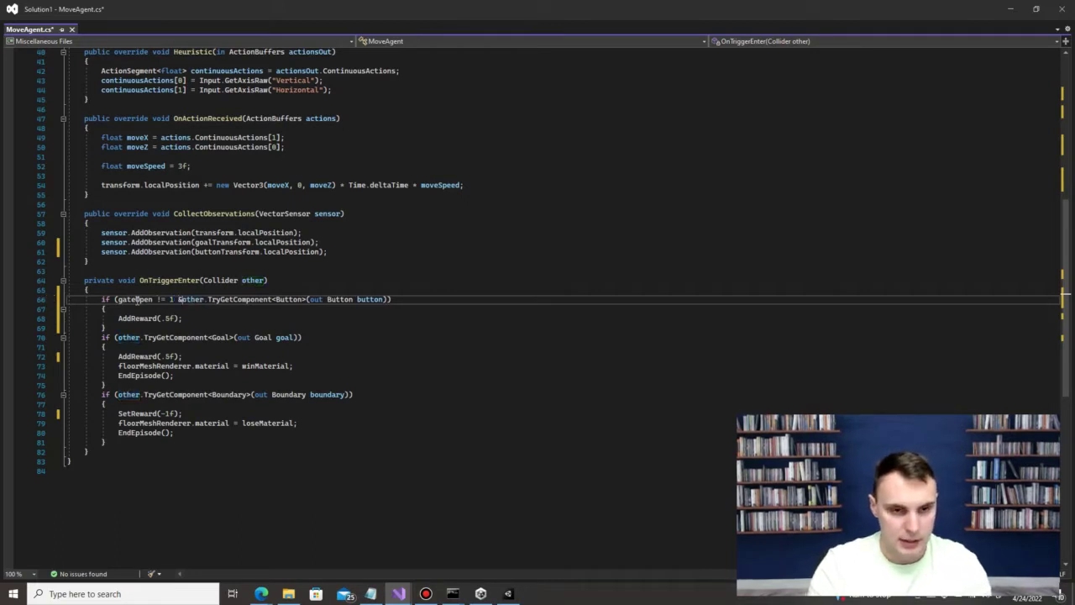
{"action": "left_click", "coordinate": [220, 319]}
{"action": "key", "text": "Return"}
{"action": "type", "text": "gateOpen=1"}
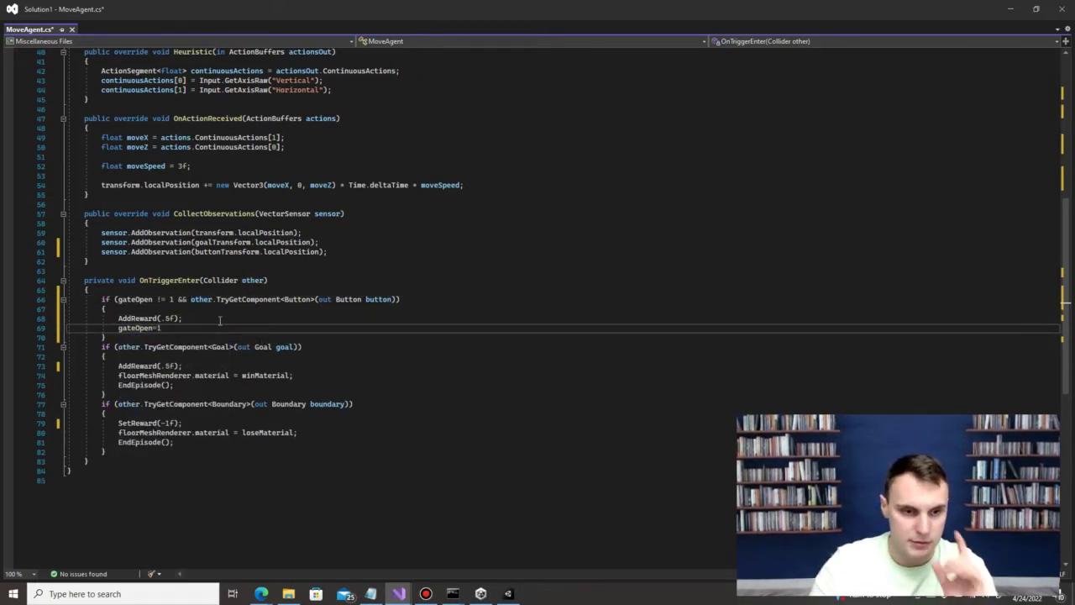
{"action": "left_click", "coordinate": [243, 305]}
{"action": "left_click", "coordinate": [425, 280]}
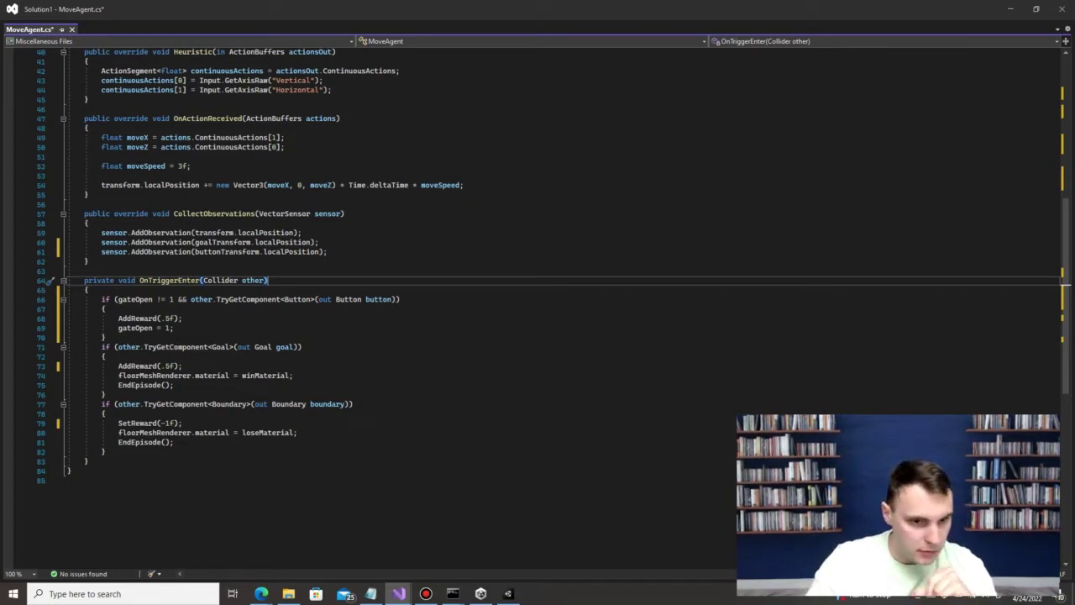
Step: Save MoveAgent.cs and minimize Visual Studio
{"action": "left_click", "coordinate": [242, 339]}
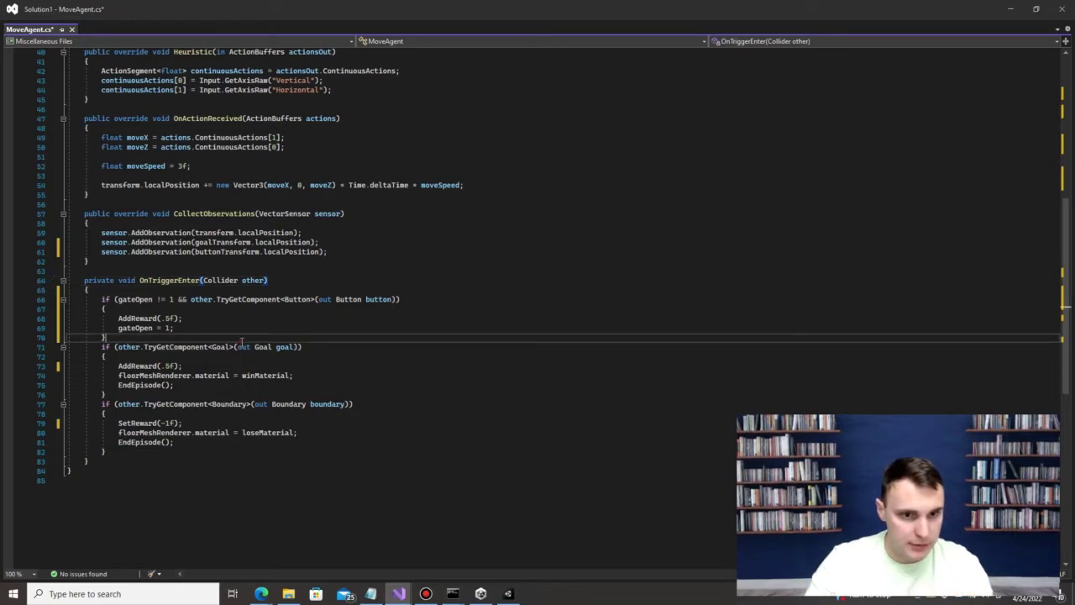
{"action": "key", "text": "ctrl+s"}
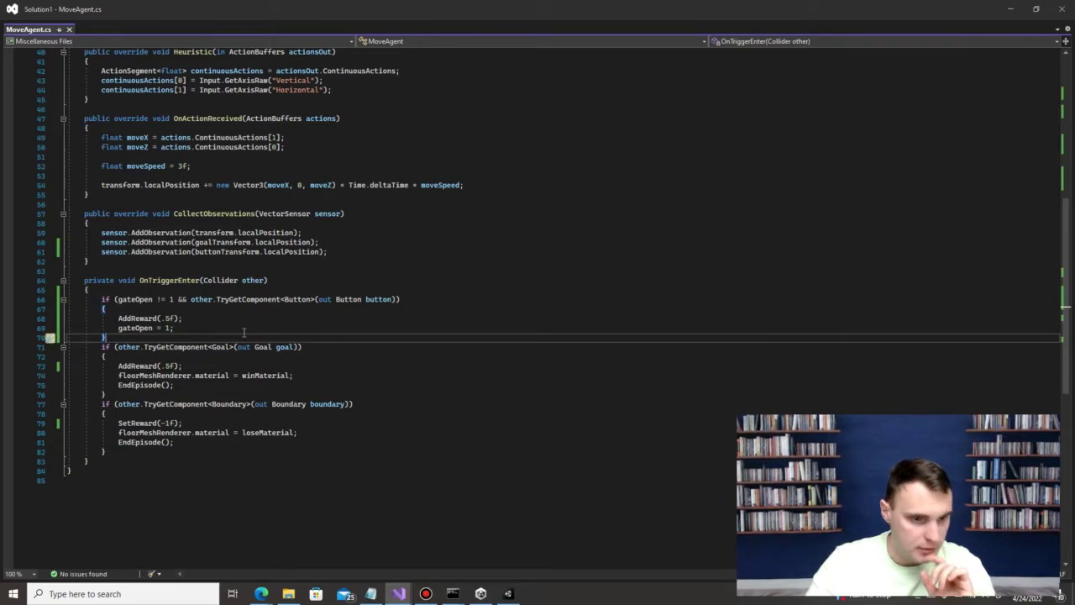
{"action": "left_click", "coordinate": [1010, 8]}
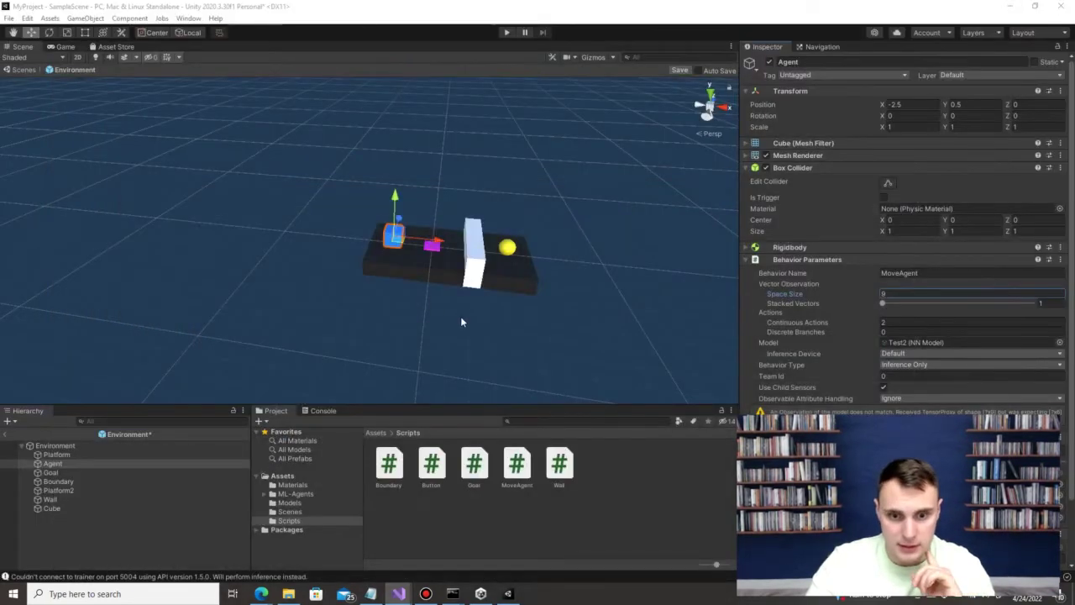
Step: Clear the Agent's Test2 model to None and change Behavior Type from Inference Only to Default
{"action": "left_click", "coordinate": [519, 504]}
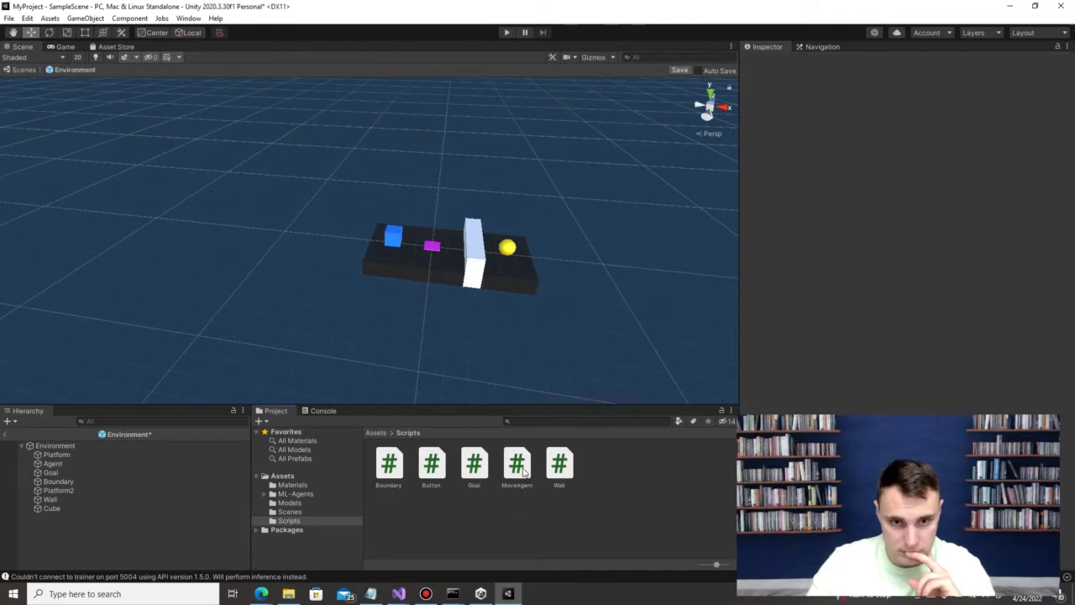
{"action": "left_click", "coordinate": [393, 237]}
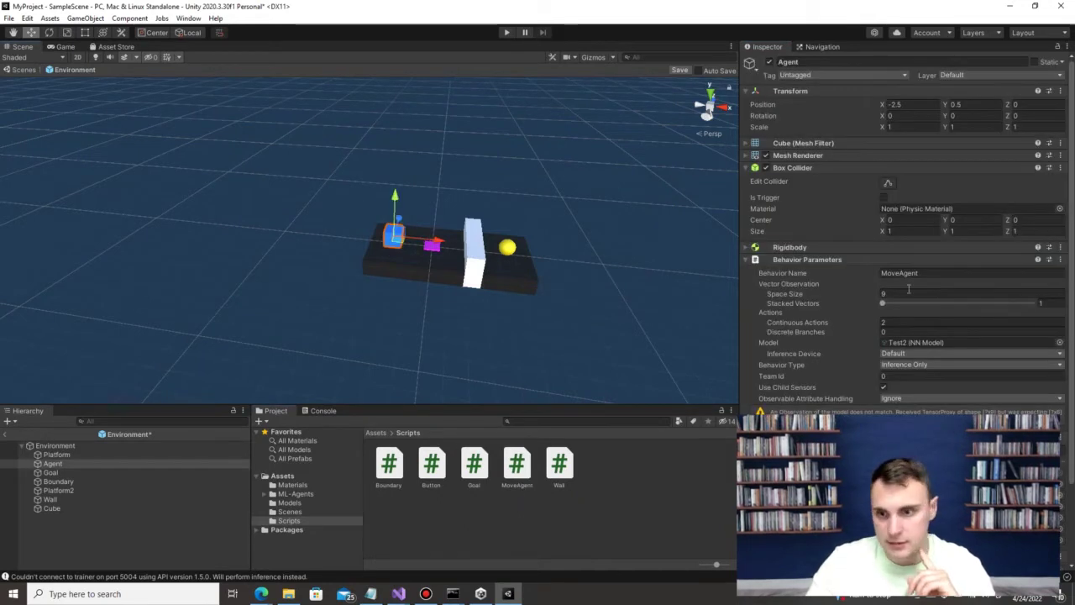
{"action": "left_click", "coordinate": [920, 342]}
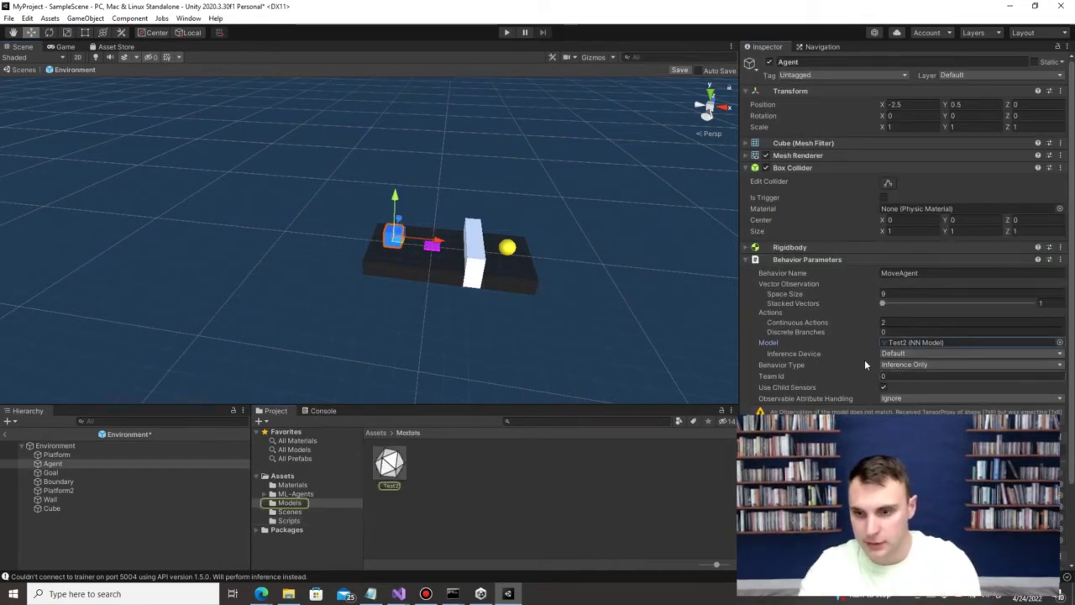
{"action": "key", "text": "Delete"}
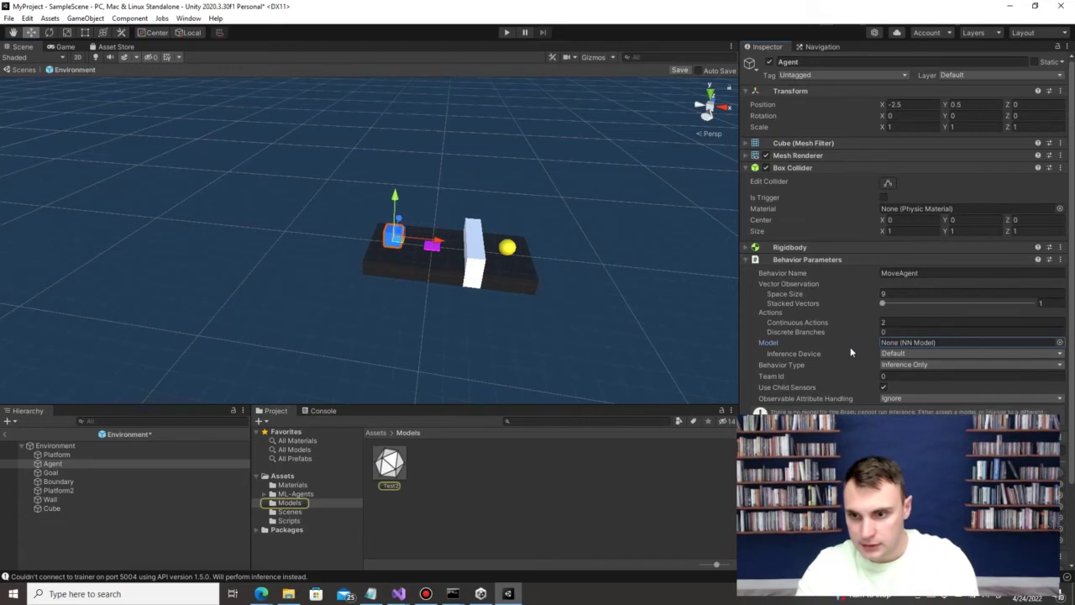
{"action": "left_click", "coordinate": [906, 364]}
{"action": "left_click", "coordinate": [904, 375]}
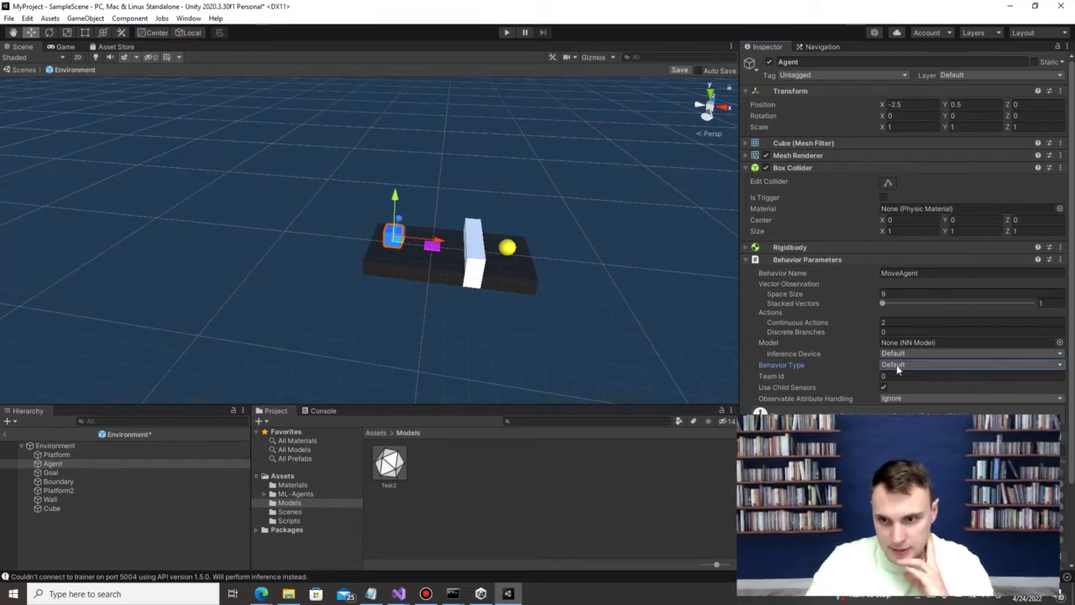
{"action": "left_click", "coordinate": [548, 341]}
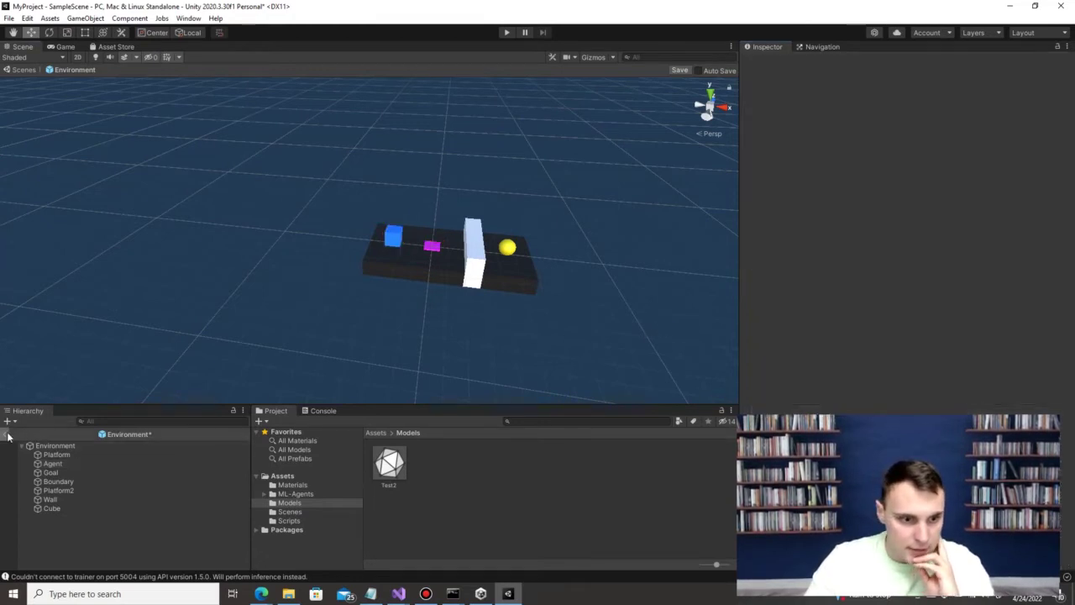
{"action": "left_click", "coordinate": [7, 434]}
Step: Save the Environment prefab and drag it from Assets into SampleScene
{"action": "left_click", "coordinate": [512, 319]}
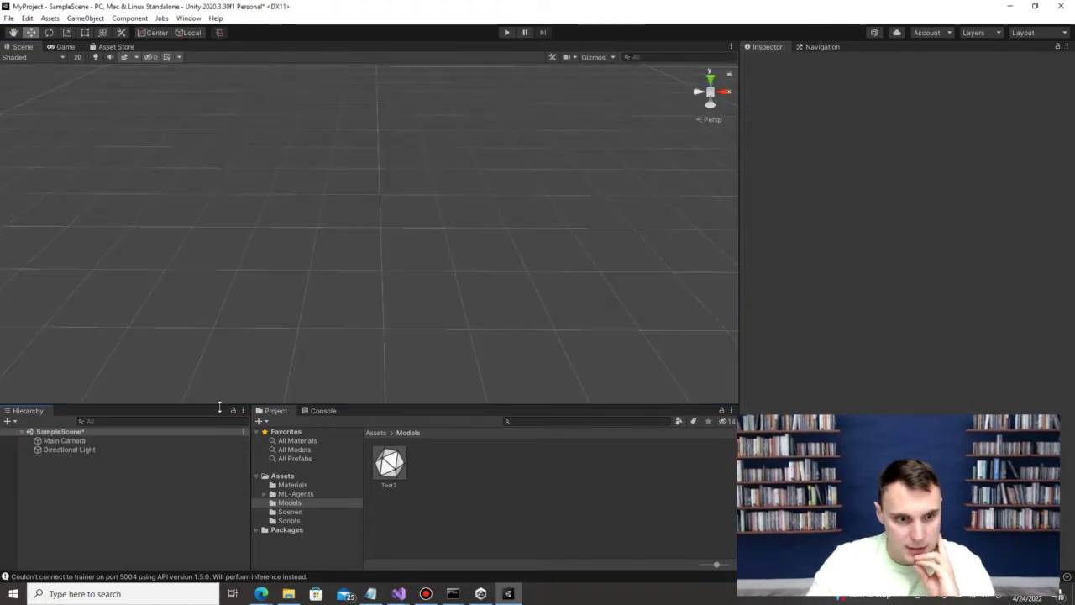
{"action": "left_click", "coordinate": [283, 476]}
{"action": "left_click_drag", "start_coordinate": [601, 463], "coordinate": [78, 481]}
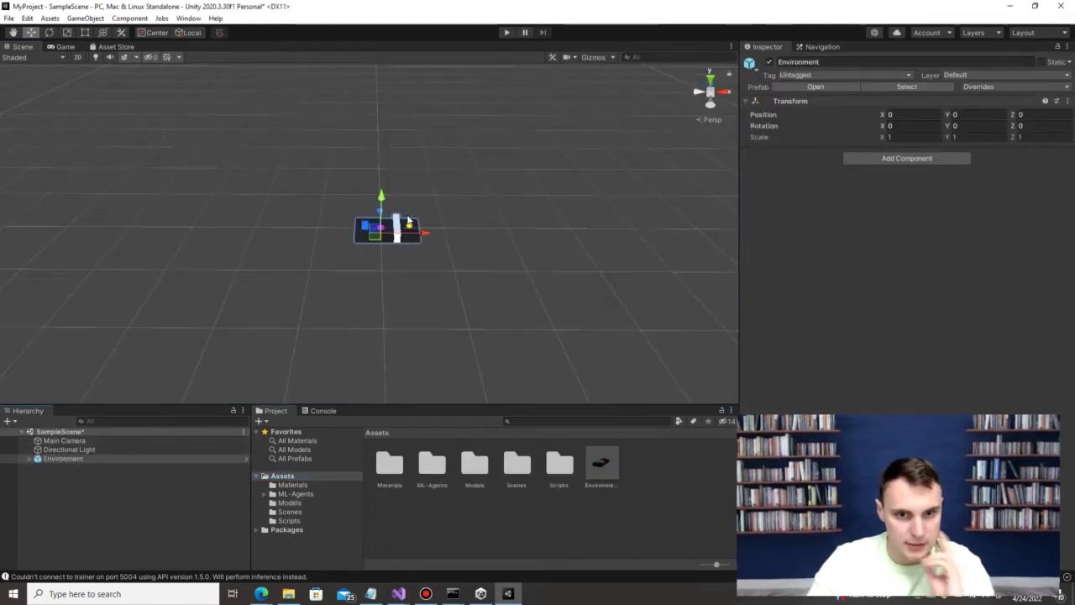
{"action": "left_click", "coordinate": [64, 440]}
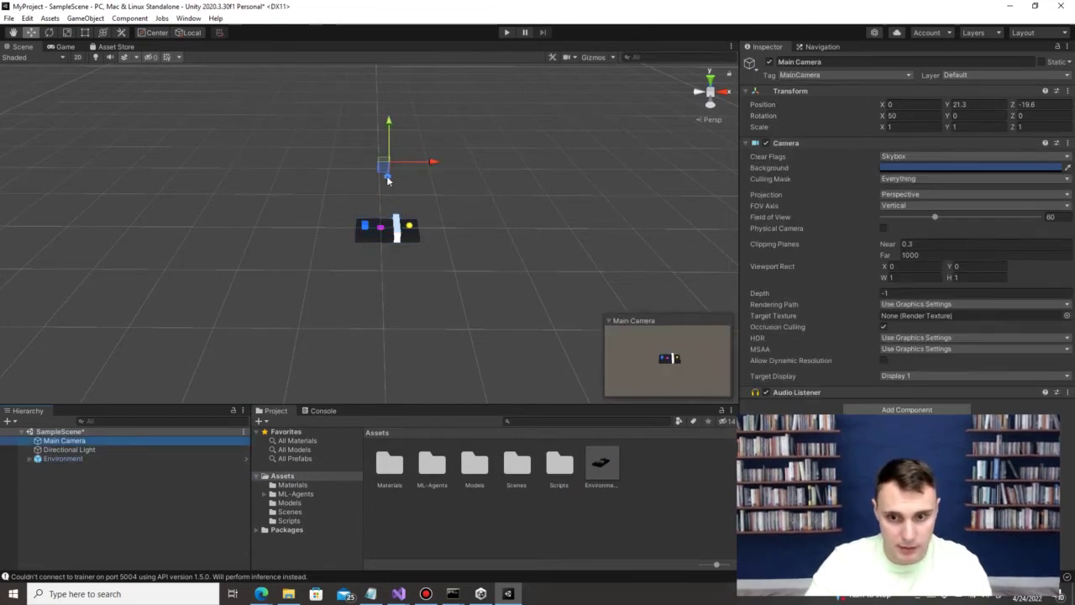
{"action": "left_click", "coordinate": [330, 273]}
Step: Play-test the scene, which reports buttonTransform unassigned, then return to MoveAgent.cs
{"action": "left_click", "coordinate": [507, 32]}
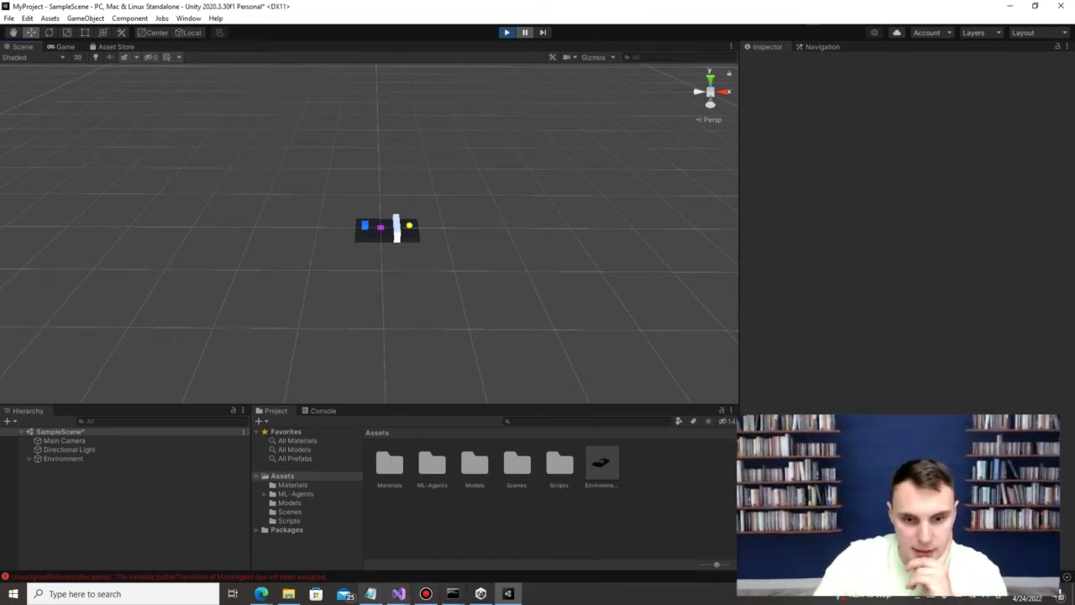
{"action": "left_click", "coordinate": [438, 532]}
{"action": "scroll", "coordinate": [326, 253], "scroll_direction": "up", "scroll_amount": 13}
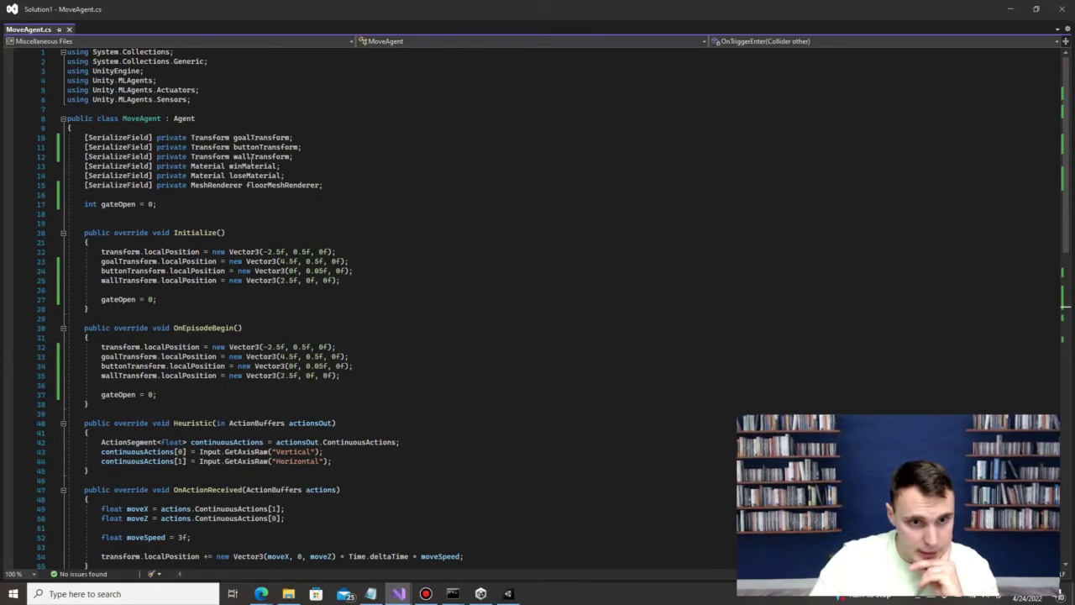
Step: Check the goalTransform and buttonTransform references in MoveAgent.cs, then return to Unity
{"action": "left_click", "coordinate": [265, 138]}
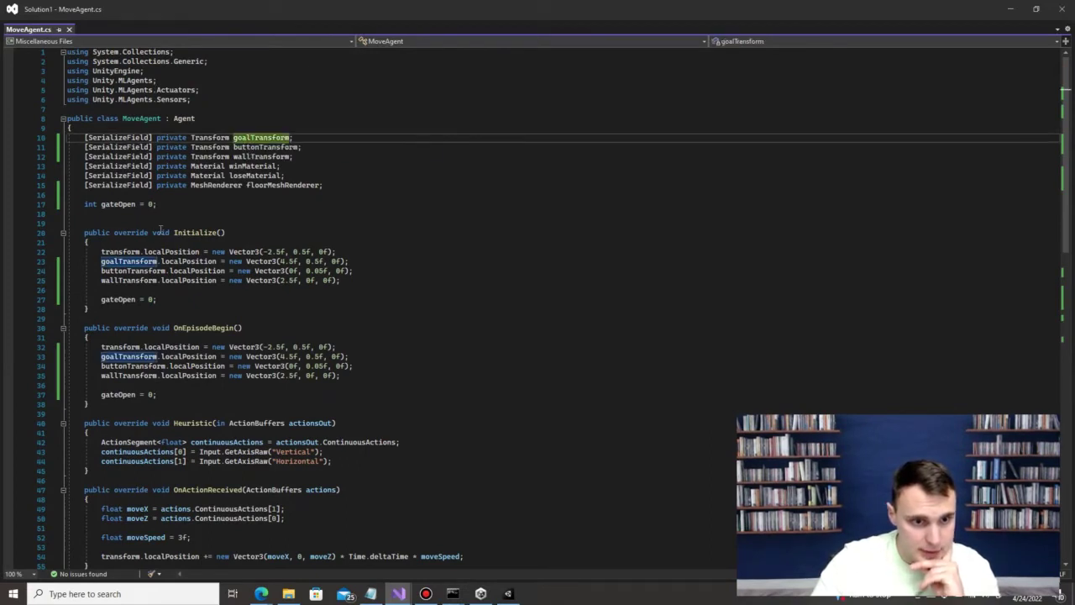
{"action": "left_click", "coordinate": [156, 272]}
{"action": "left_click", "coordinate": [140, 367]}
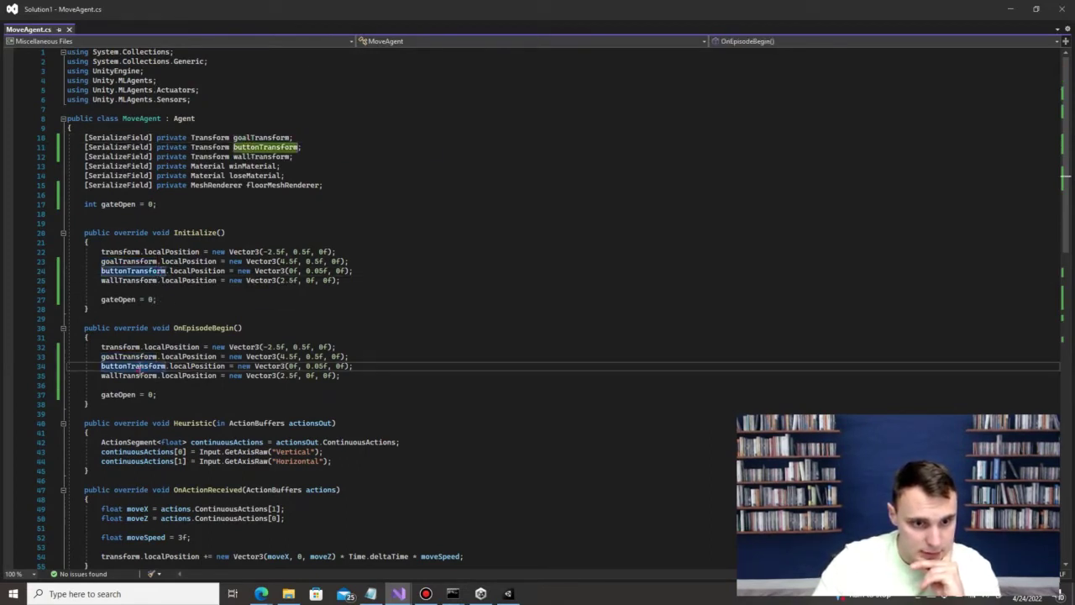
{"action": "scroll", "coordinate": [197, 315], "scroll_direction": "down", "scroll_amount": 6}
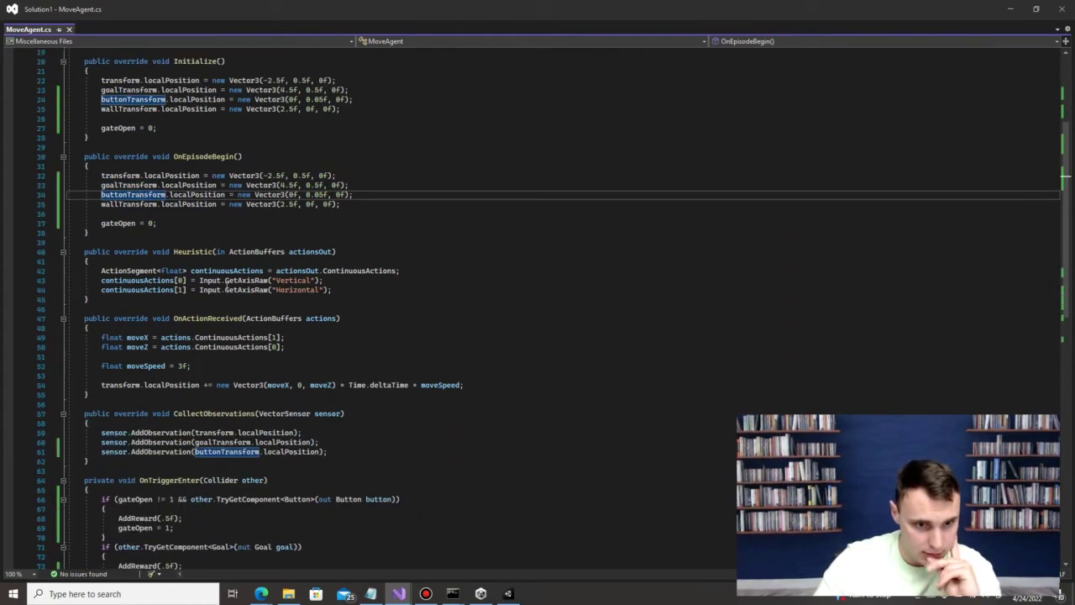
{"action": "scroll", "coordinate": [225, 286], "scroll_direction": "down", "scroll_amount": 2}
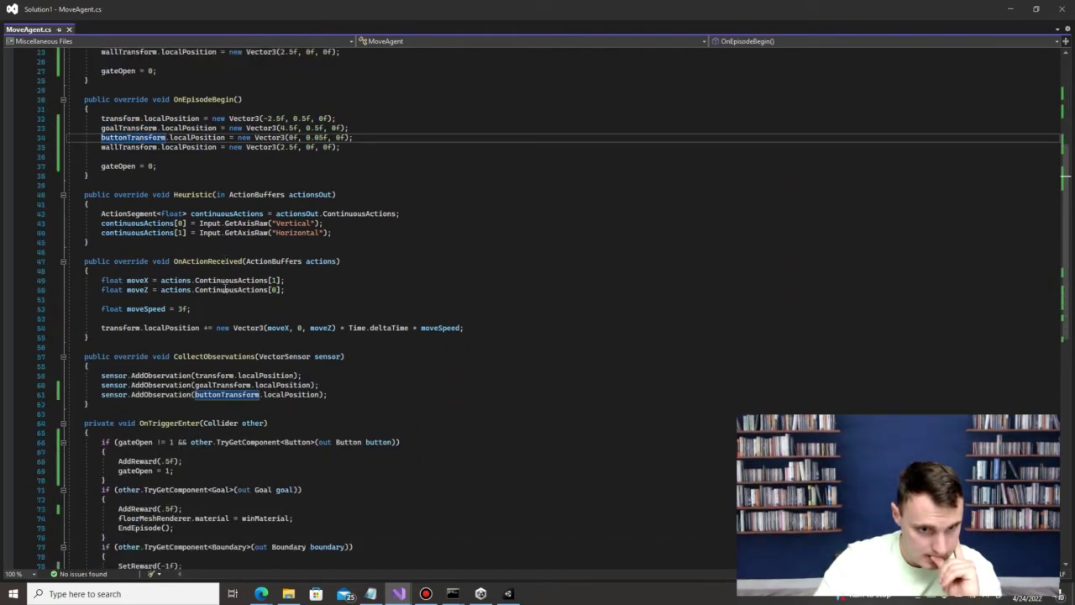
{"action": "scroll", "coordinate": [225, 289], "scroll_direction": "up", "scroll_amount": 8}
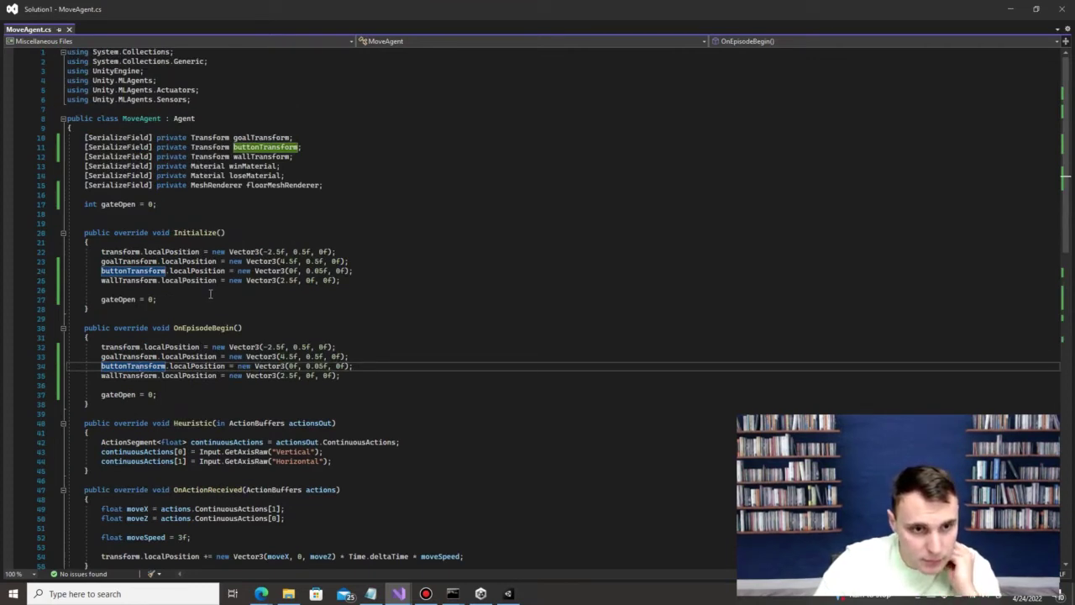
{"action": "left_click", "coordinate": [507, 593]}
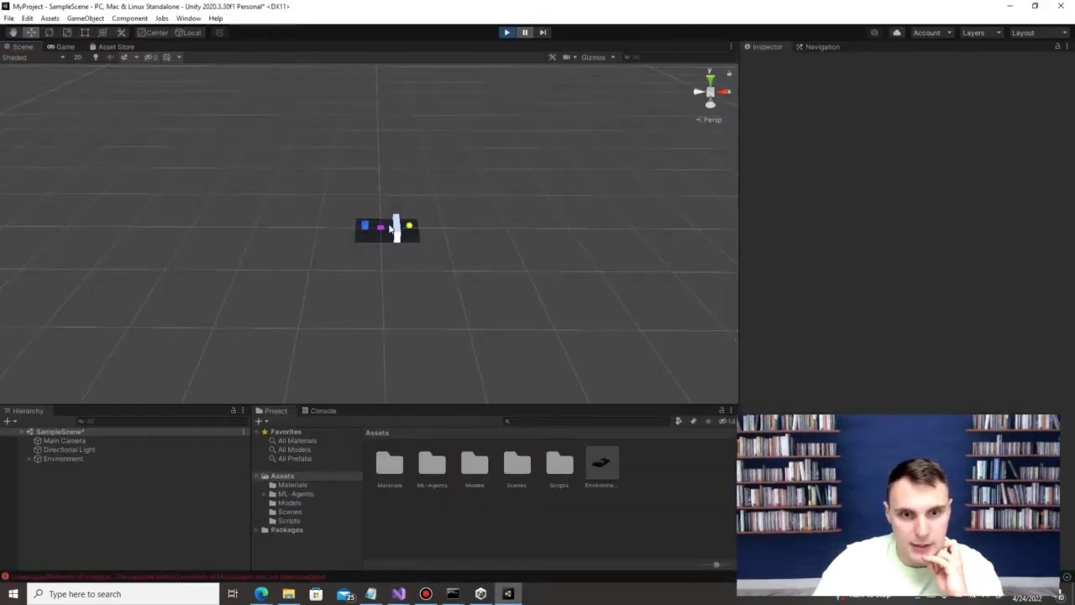
Step: Open the Environment prefab, select its Agent, and collapse the Behavior Parameters and Box Collider sections
{"action": "left_click", "coordinate": [364, 227]}
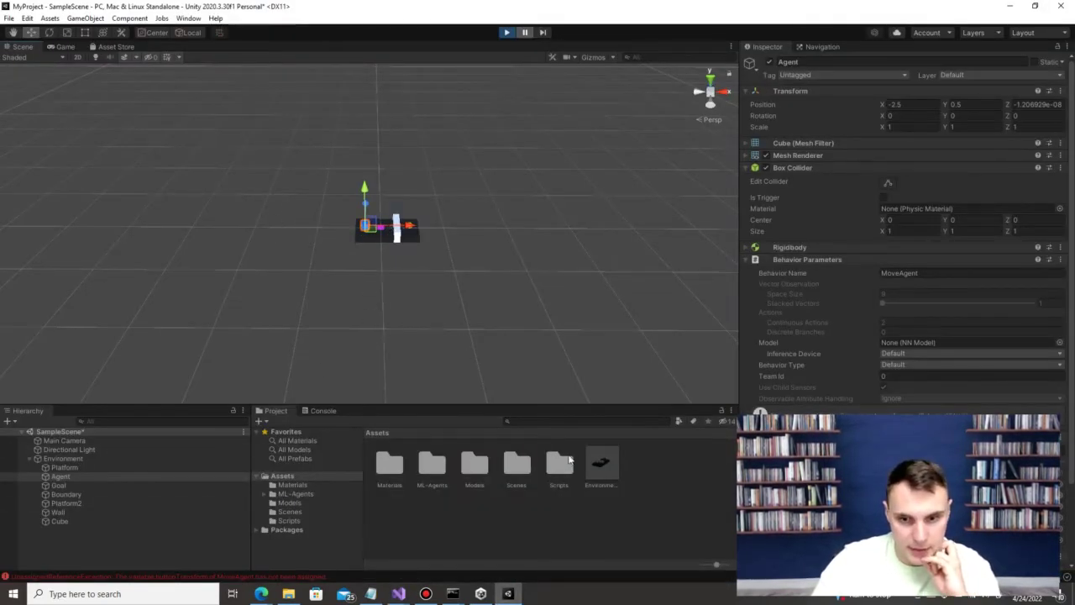
{"action": "double_click", "coordinate": [600, 463]}
{"action": "left_click", "coordinate": [402, 237]}
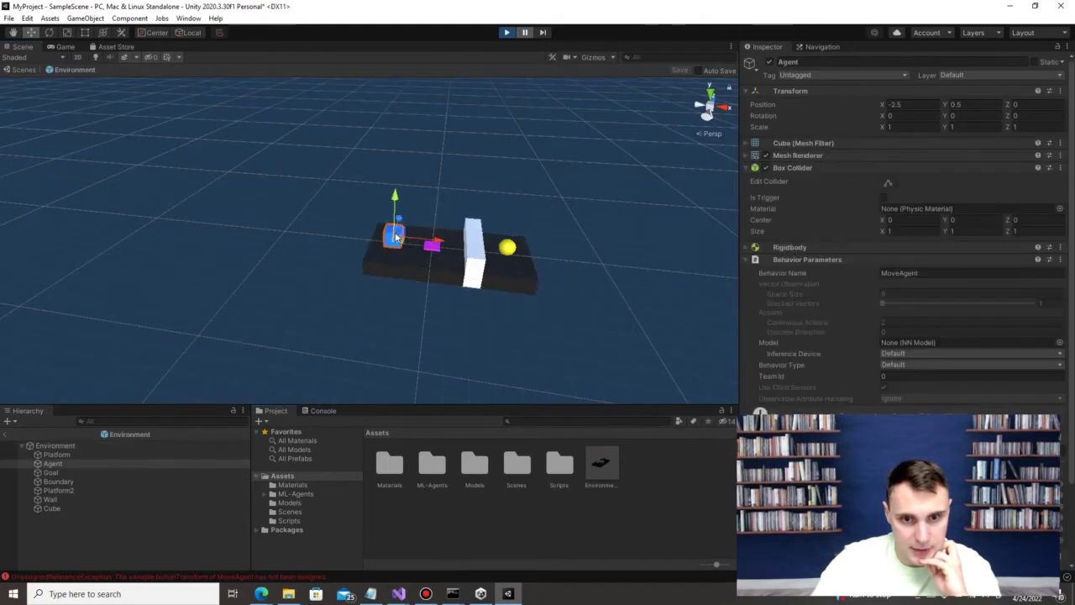
{"action": "scroll", "coordinate": [831, 232], "scroll_direction": "down", "scroll_amount": 3}
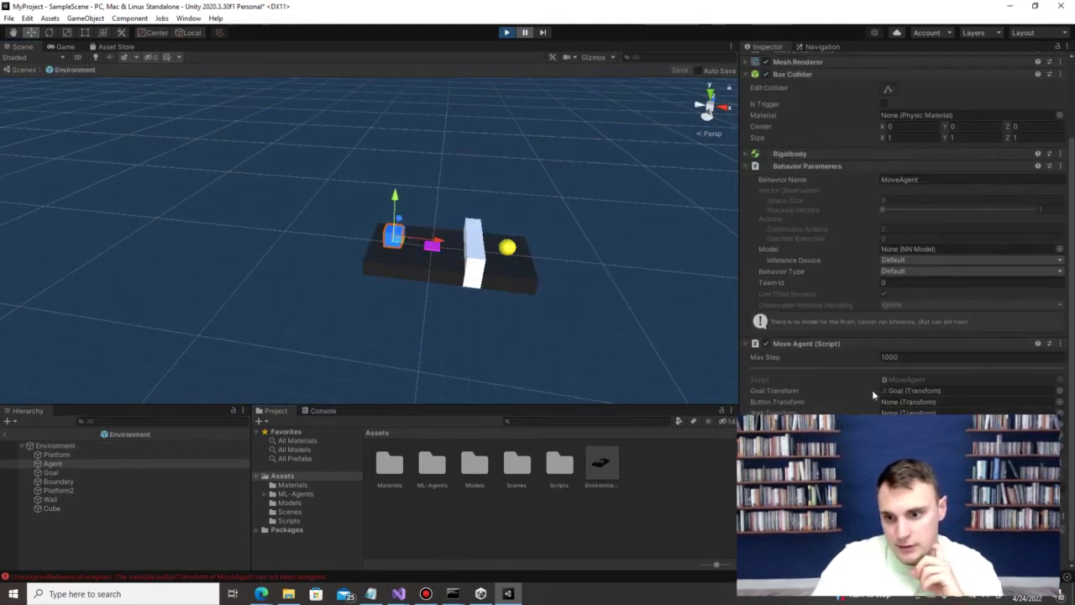
{"action": "left_click", "coordinate": [747, 166]}
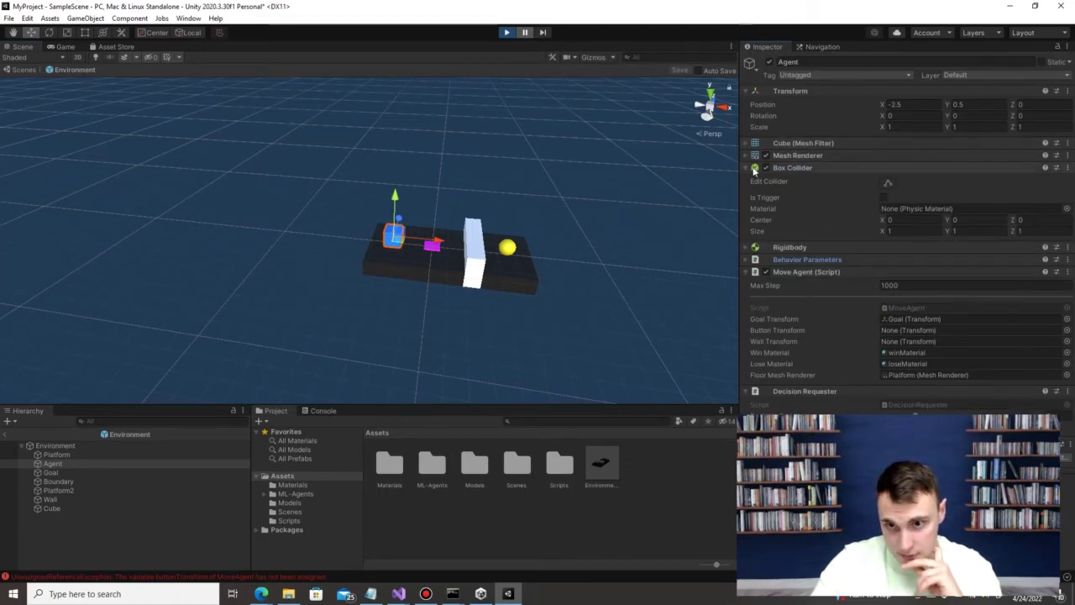
{"action": "left_click", "coordinate": [746, 168]}
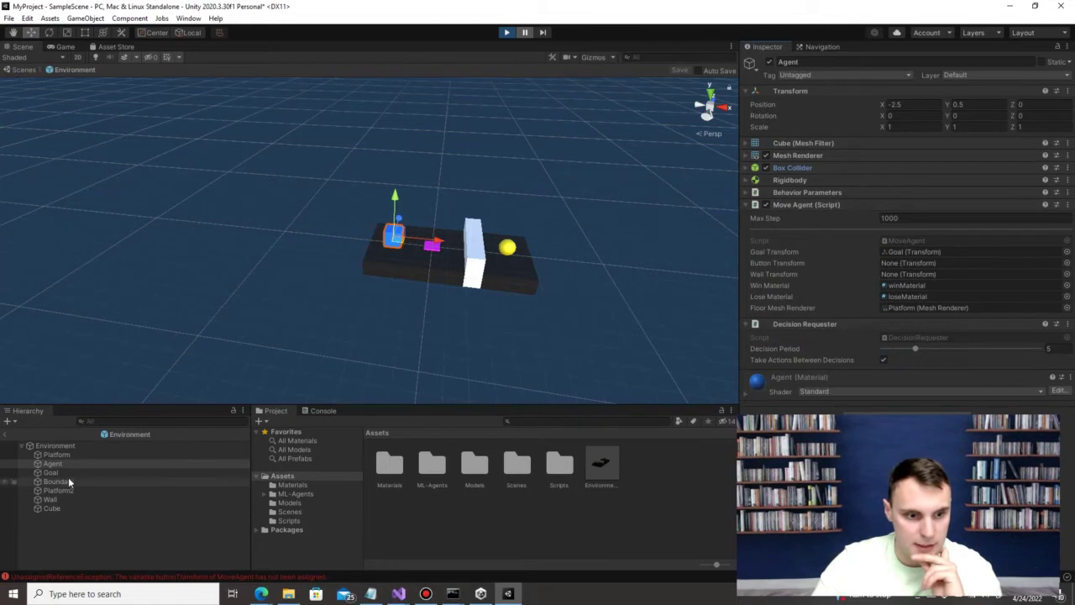
Step: Rename the Cube object to 'Button'
{"action": "left_click", "coordinate": [54, 509]}
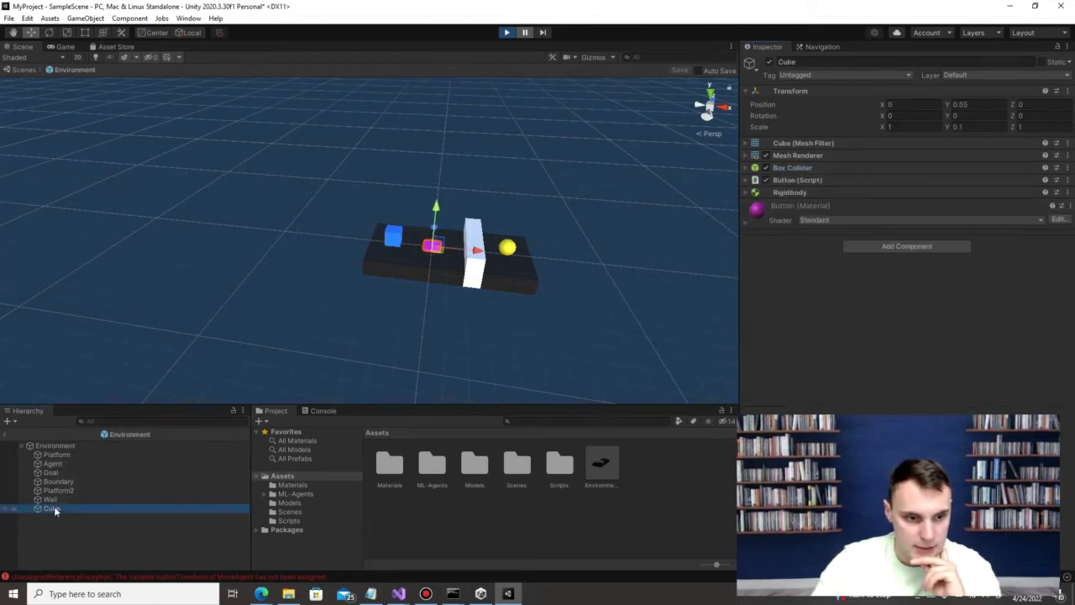
{"action": "left_click", "coordinate": [53, 508]}
{"action": "type", "text": "Button"}
{"action": "key", "text": "Return"}
{"action": "left_click", "coordinate": [77, 518]}
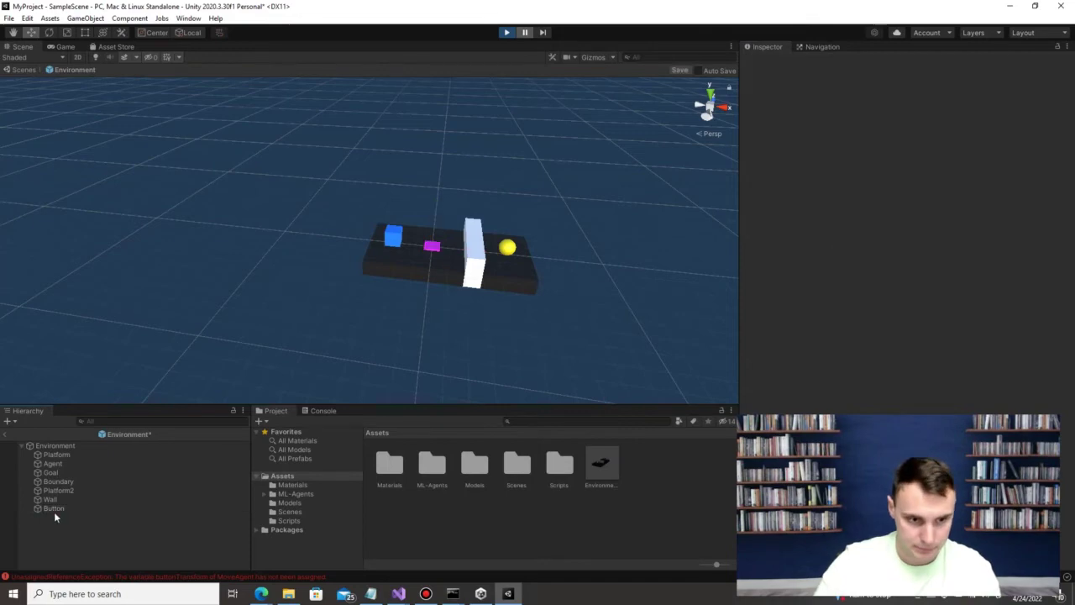
Step: Assign Button and Wall to the Agent's Button and Wall Transform fields
{"action": "left_click", "coordinate": [68, 464]}
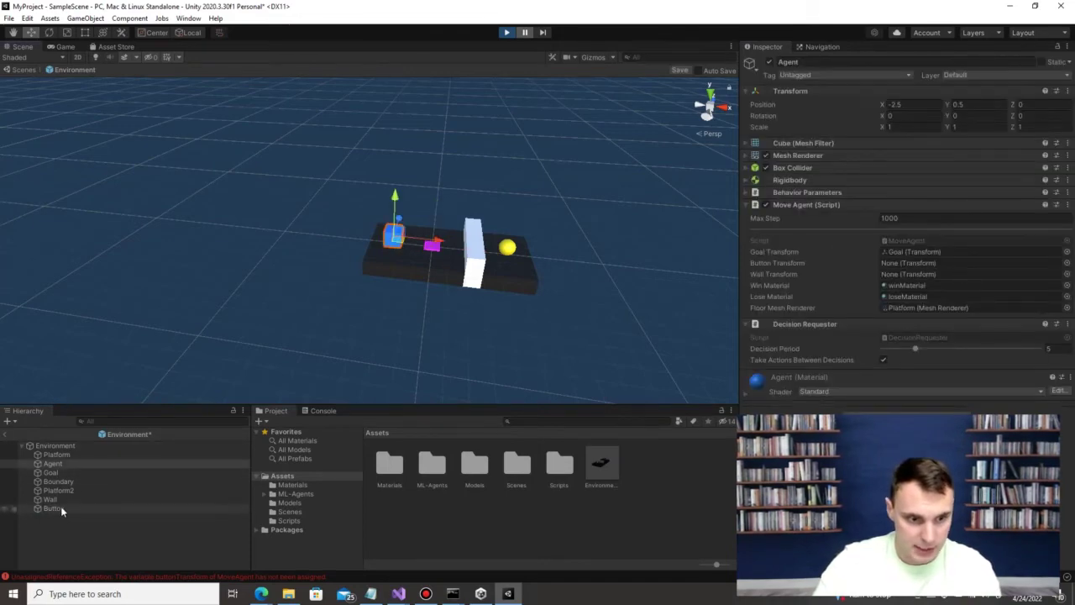
{"action": "left_click_drag", "start_coordinate": [623, 404], "coordinate": [910, 264]}
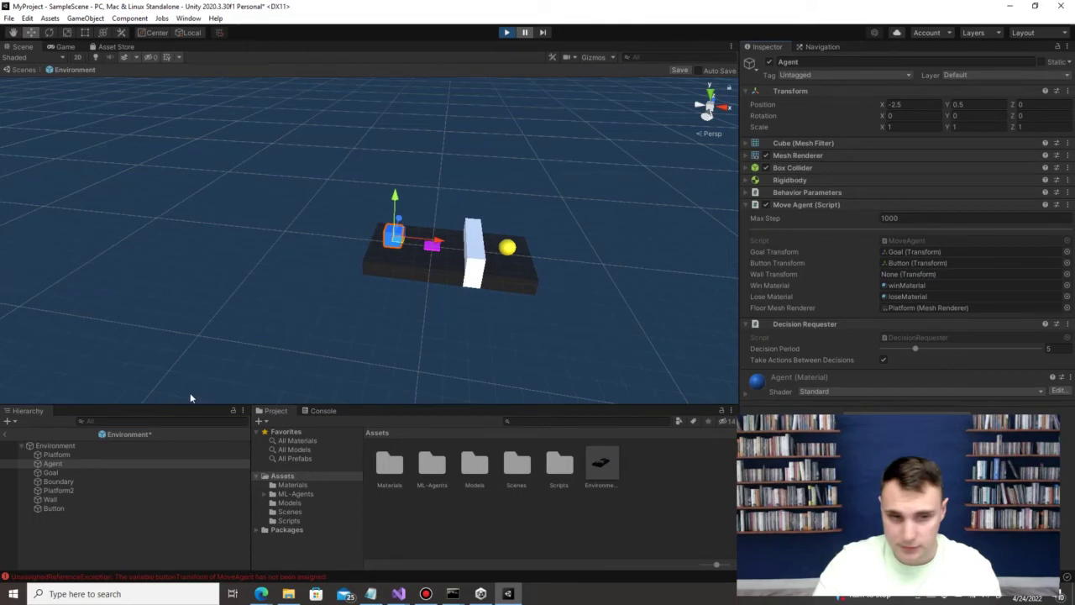
{"action": "left_click", "coordinate": [51, 499]}
{"action": "left_click_drag", "start_coordinate": [57, 499], "coordinate": [64, 502]}
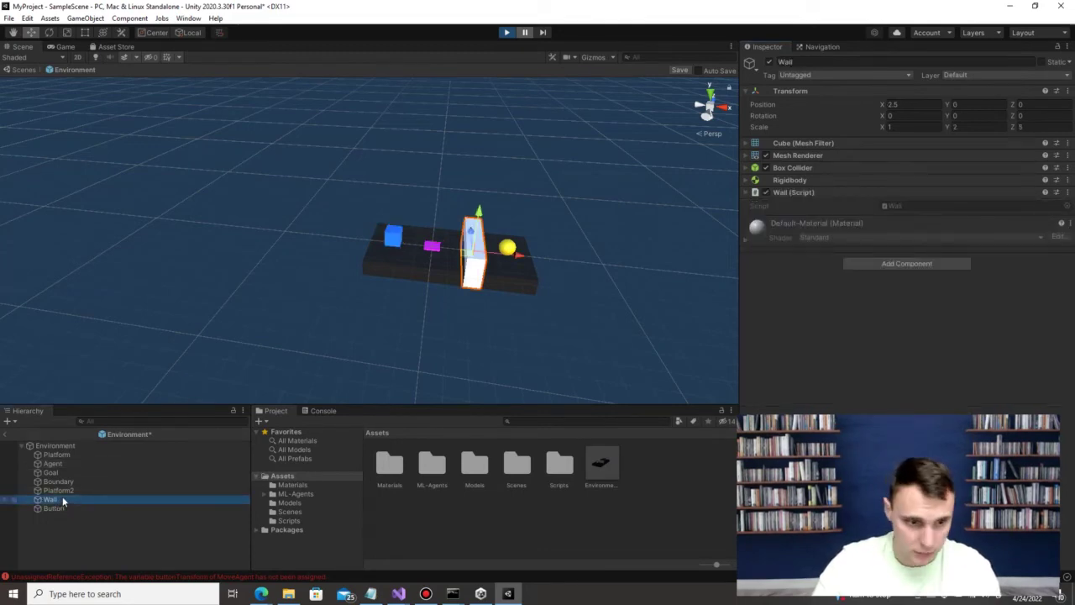
{"action": "left_click", "coordinate": [393, 243]}
{"action": "left_click_drag", "start_coordinate": [710, 356], "coordinate": [914, 273]}
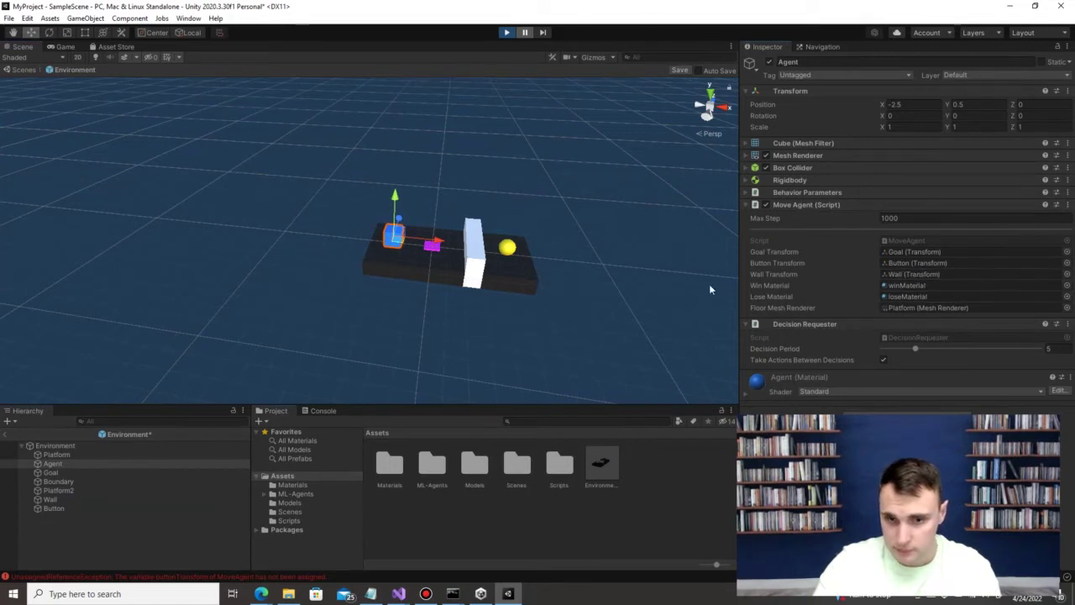
{"action": "left_click", "coordinate": [678, 297]}
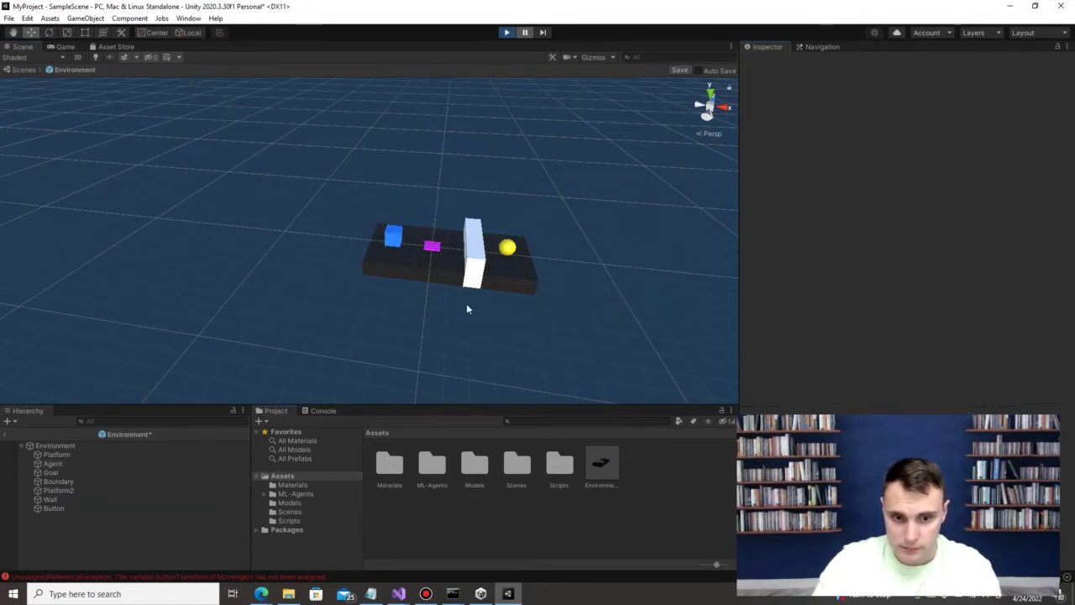
{"action": "mouse_move", "coordinate": [399, 593]}
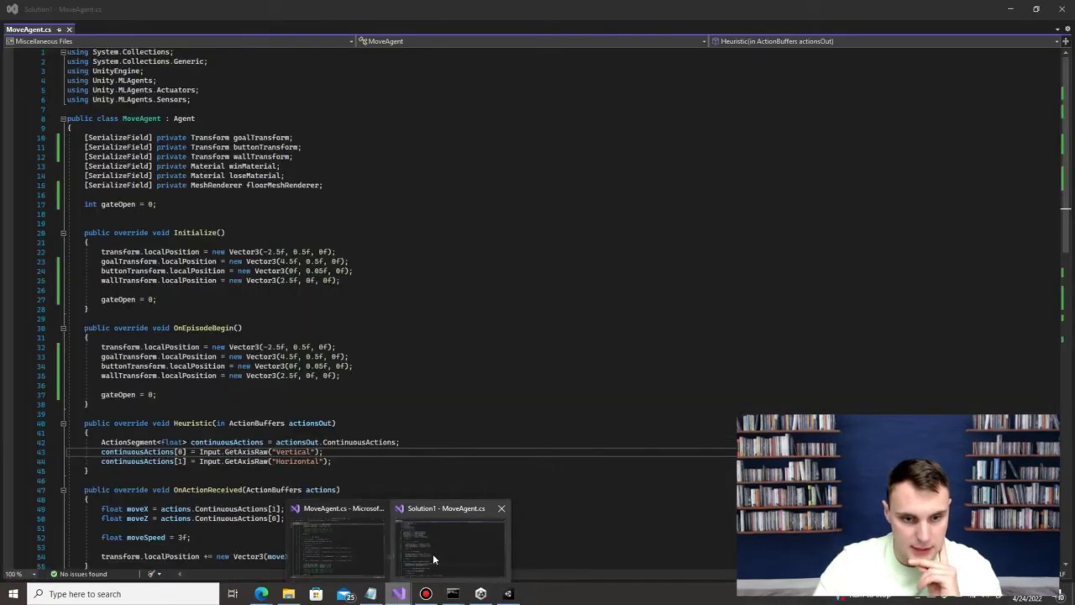
{"action": "left_click", "coordinate": [433, 554]}
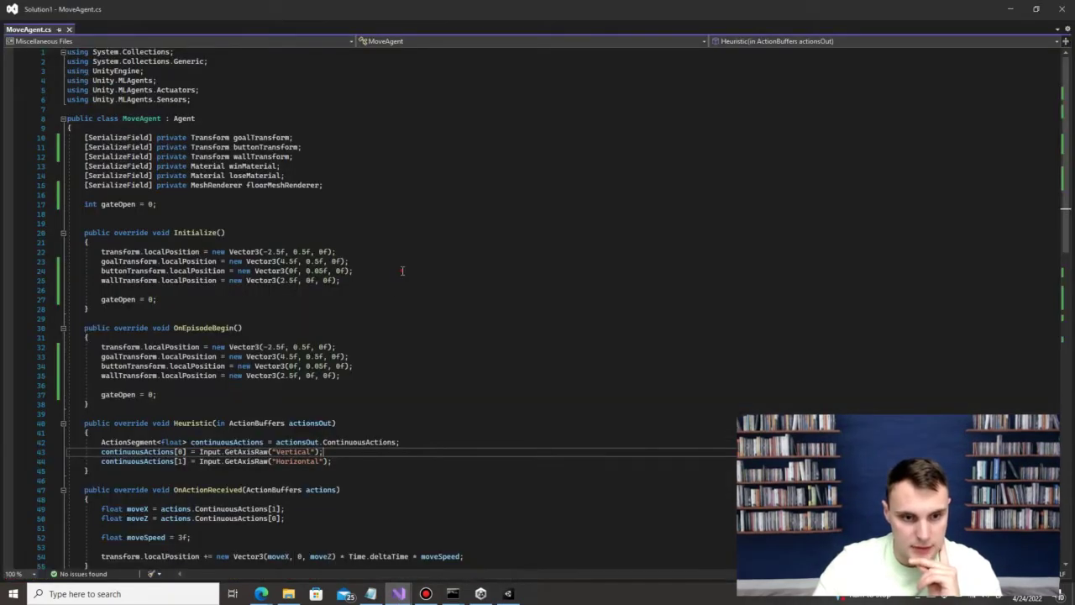
Step: Paste Initialize's wallTransform.localPosition line below AddReward(.5f) in OnTriggerEnter's Button branch
{"action": "scroll", "coordinate": [402, 268], "scroll_direction": "down", "scroll_amount": 13}
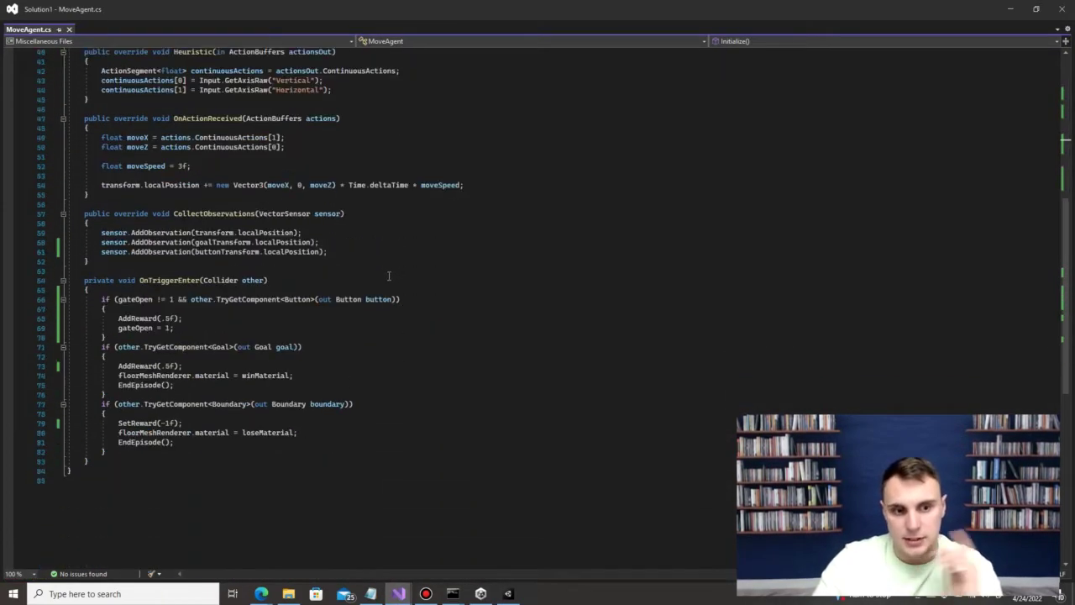
{"action": "scroll", "coordinate": [387, 273], "scroll_direction": "up", "scroll_amount": 13}
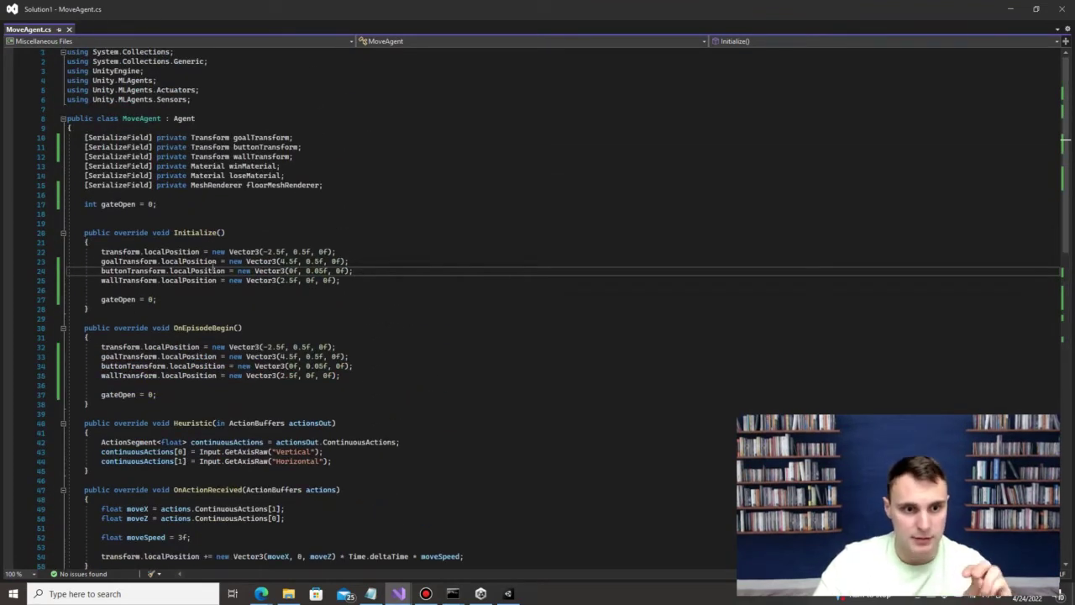
{"action": "left_click_drag", "start_coordinate": [341, 280], "coordinate": [100, 282]}
{"action": "key", "text": "ctrl+c"}
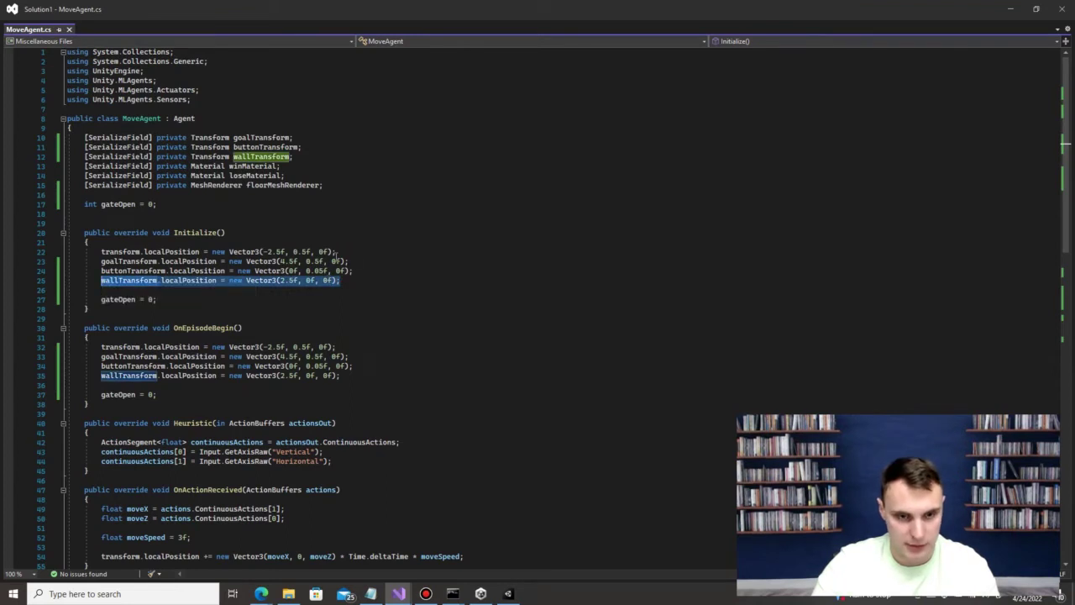
{"action": "scroll", "coordinate": [227, 316], "scroll_direction": "down", "scroll_amount": 14}
{"action": "left_click", "coordinate": [165, 300]}
{"action": "left_click", "coordinate": [183, 290]}
{"action": "key", "text": "Return"}
{"action": "key", "text": "ctrl+v"}
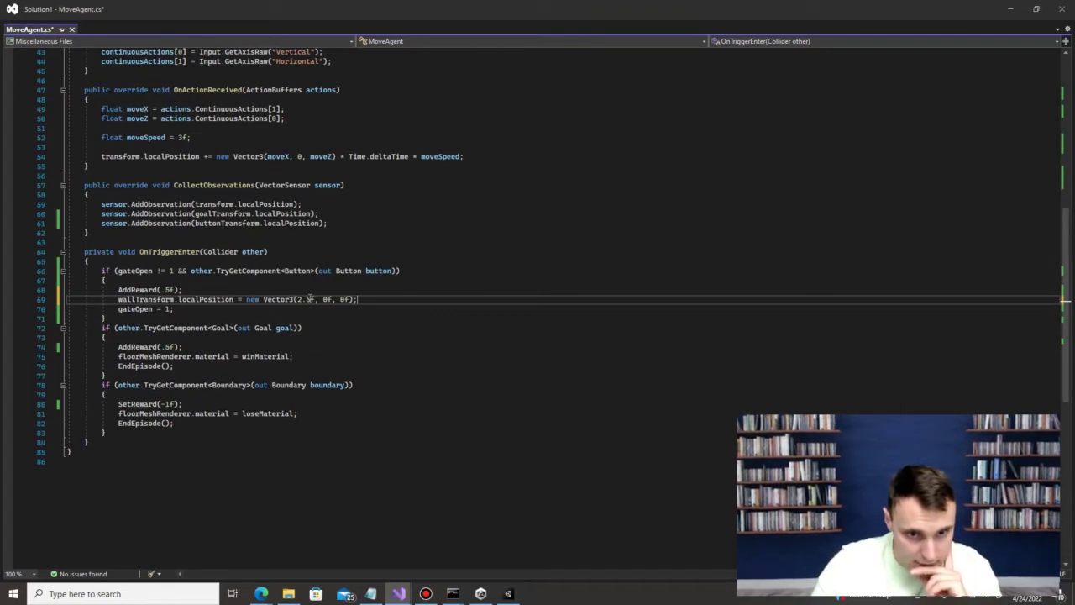
{"action": "left_click", "coordinate": [508, 593]}
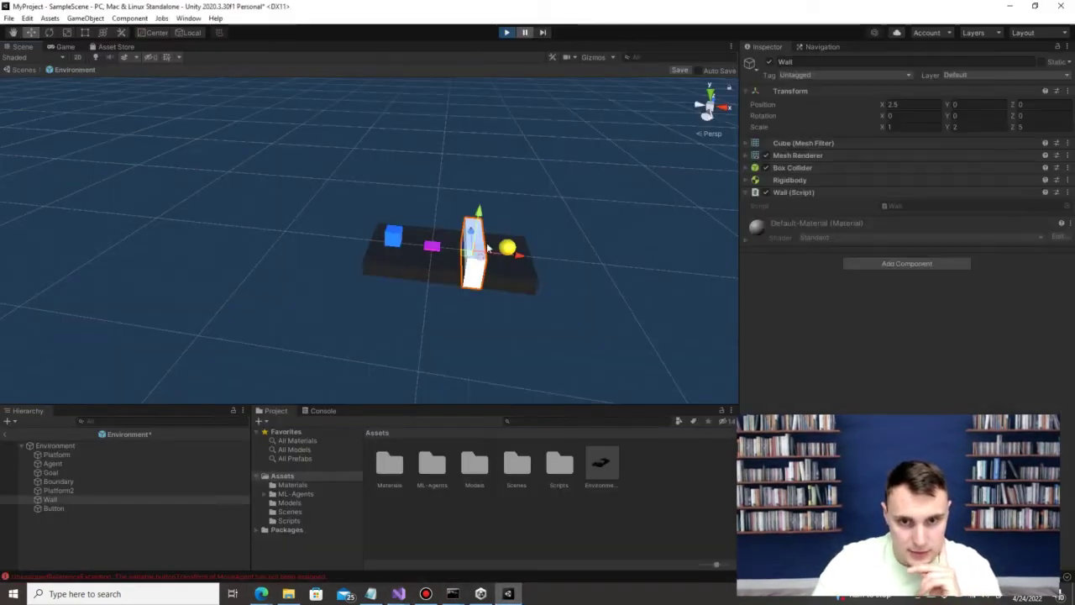
Step: Lower the Wall to Y -1.05 to check clearance, then reset its Y position to 0
{"action": "left_click_drag", "start_coordinate": [478, 213], "coordinate": [477, 230]}
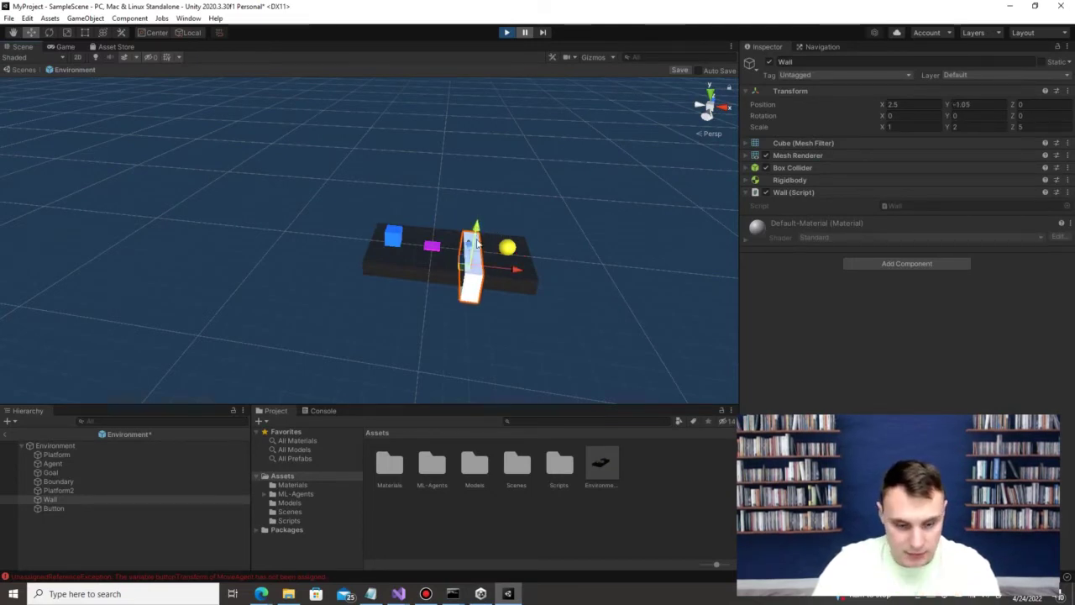
{"action": "left_click_drag", "start_coordinate": [462, 355], "coordinate": [492, 327], "text": "alt"}
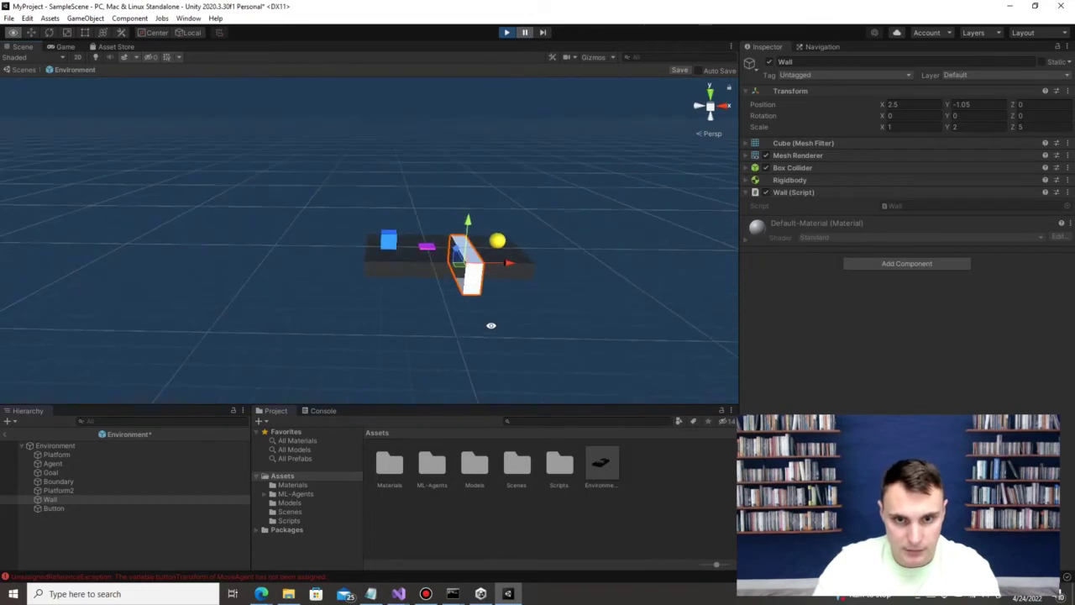
{"action": "left_click", "coordinate": [974, 105]}
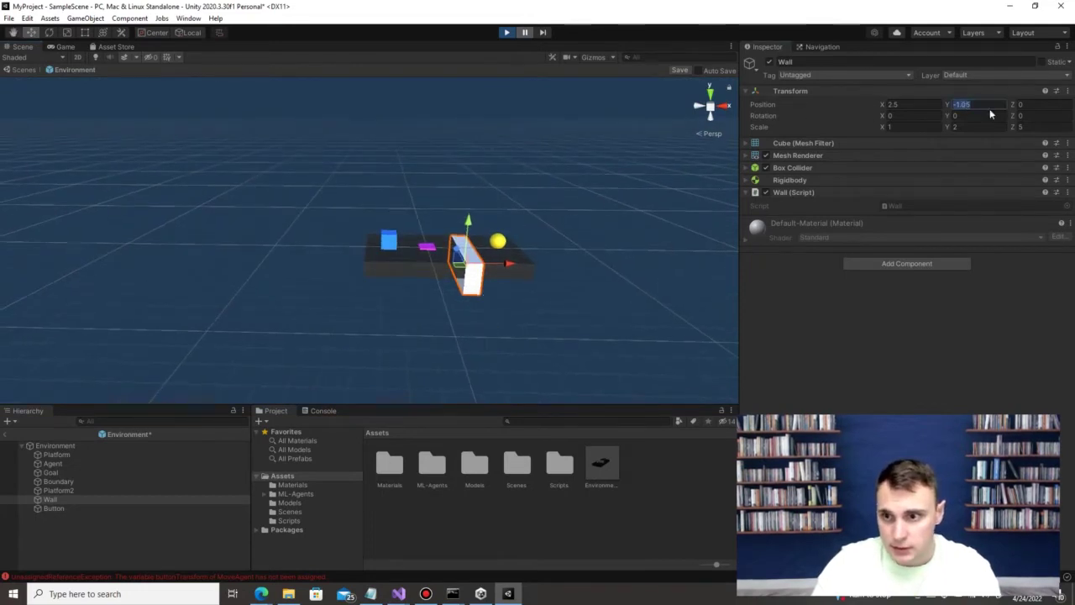
{"action": "type", "text": "0"}
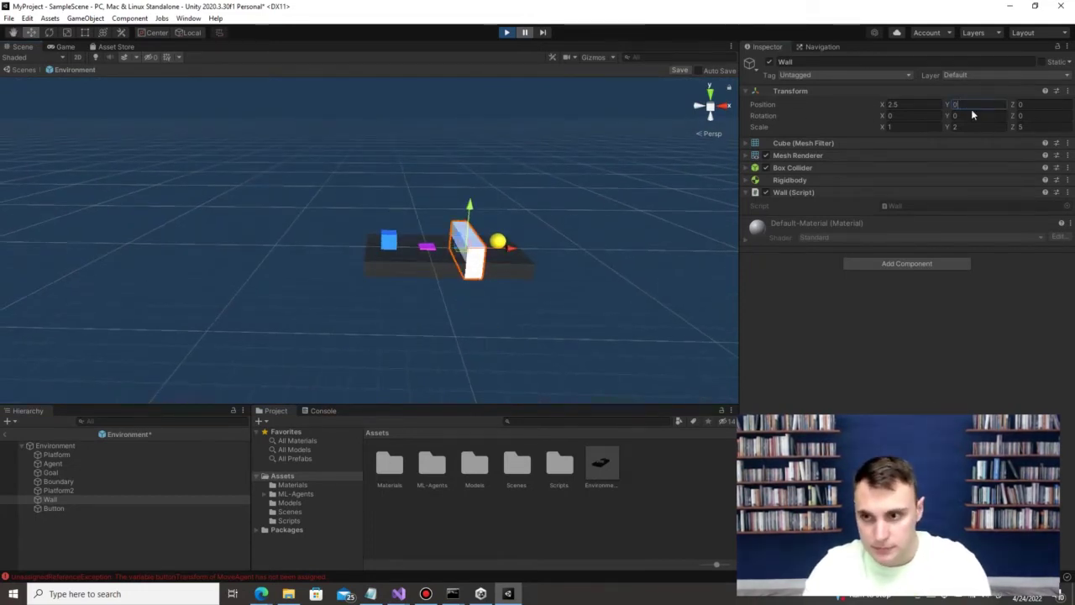
{"action": "left_click", "coordinate": [584, 288]}
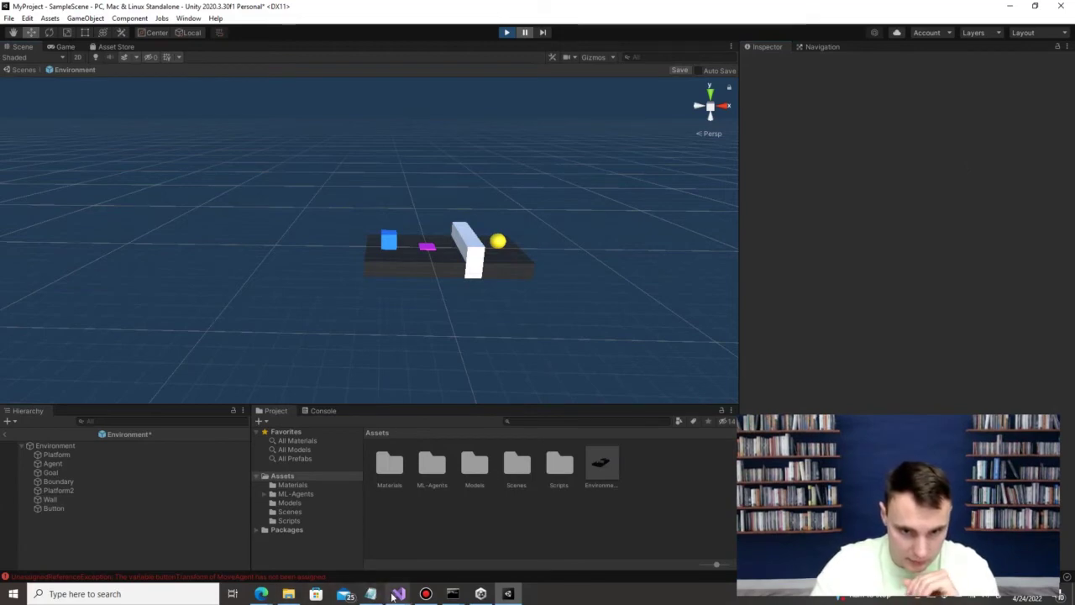
{"action": "mouse_move", "coordinate": [398, 593]}
{"action": "left_click", "coordinate": [430, 547]}
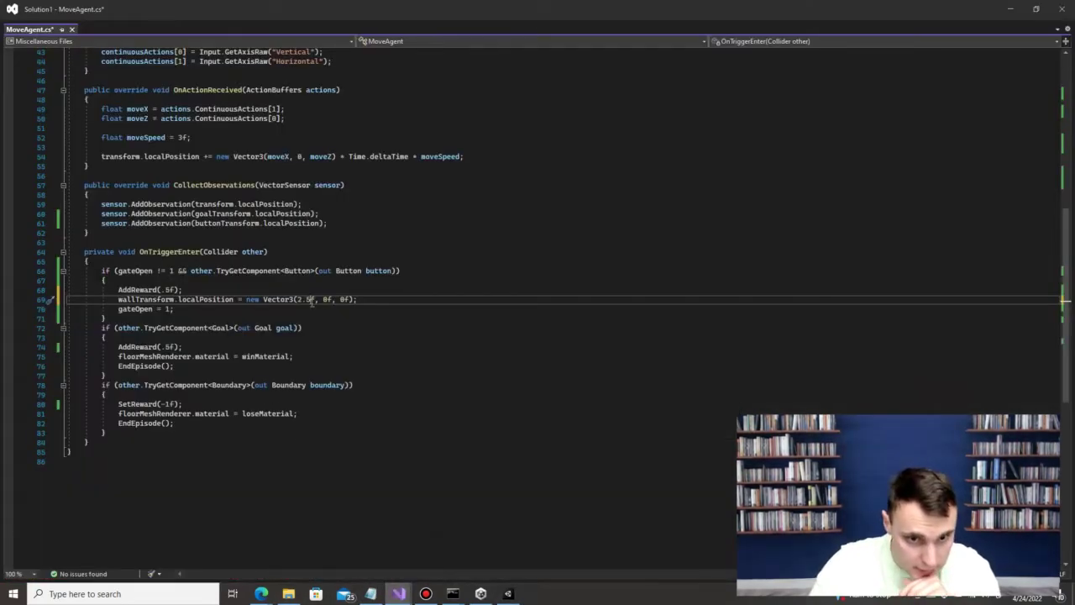
Step: Make the button trigger move the wall to Vector3(2.5f, -1f, 0f), checking the Wall in Unity
{"action": "key", "text": "ctrl+z"}
{"action": "key", "text": "ctrl+z"}
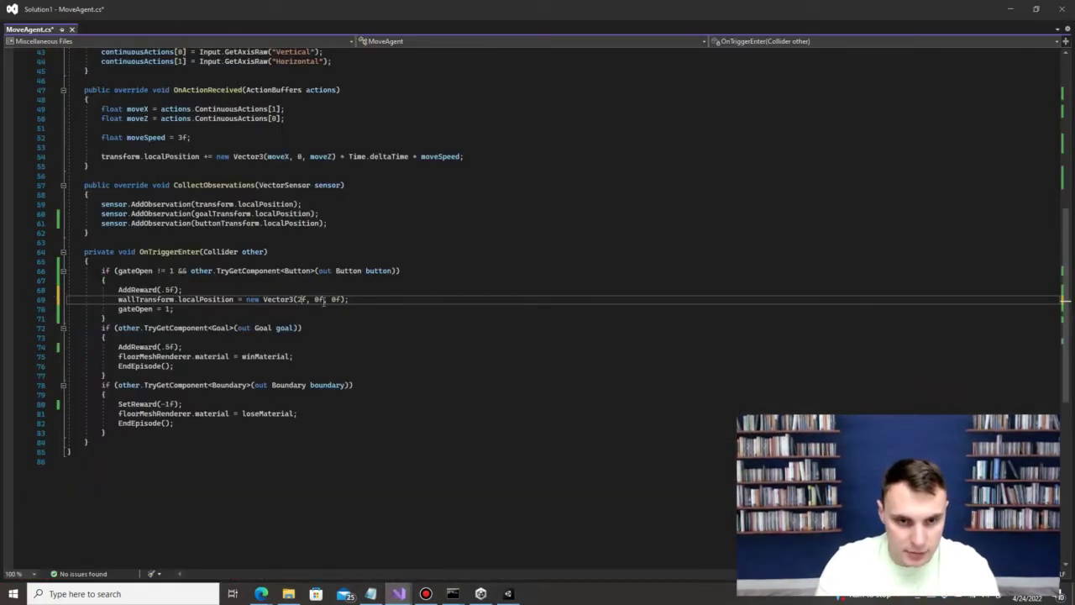
{"action": "key", "text": "BackSpace"}
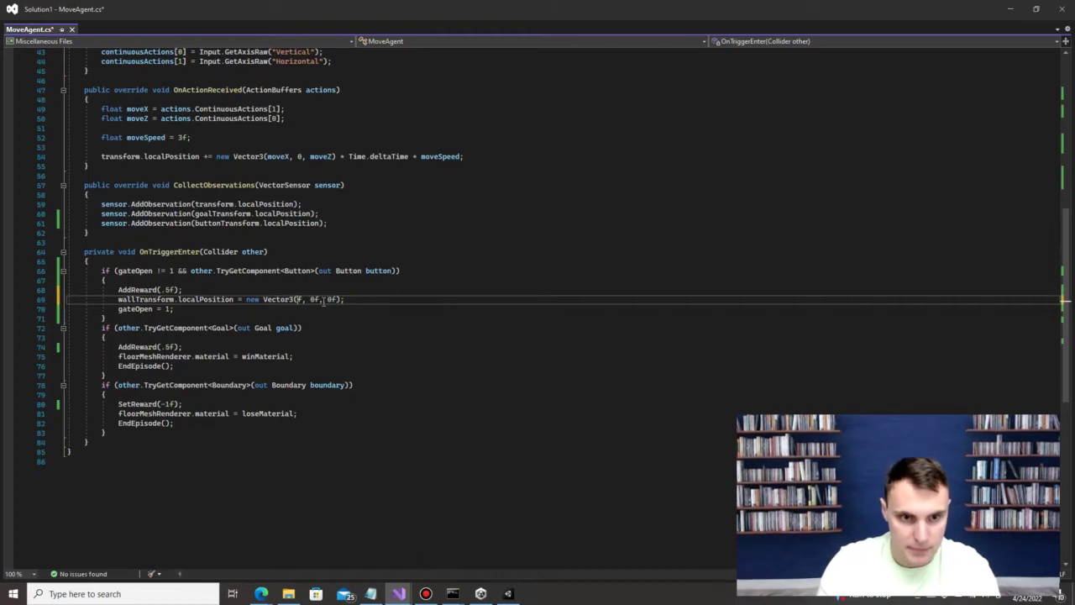
{"action": "key", "text": "BackSpace"}
{"action": "type", "text": "-1"}
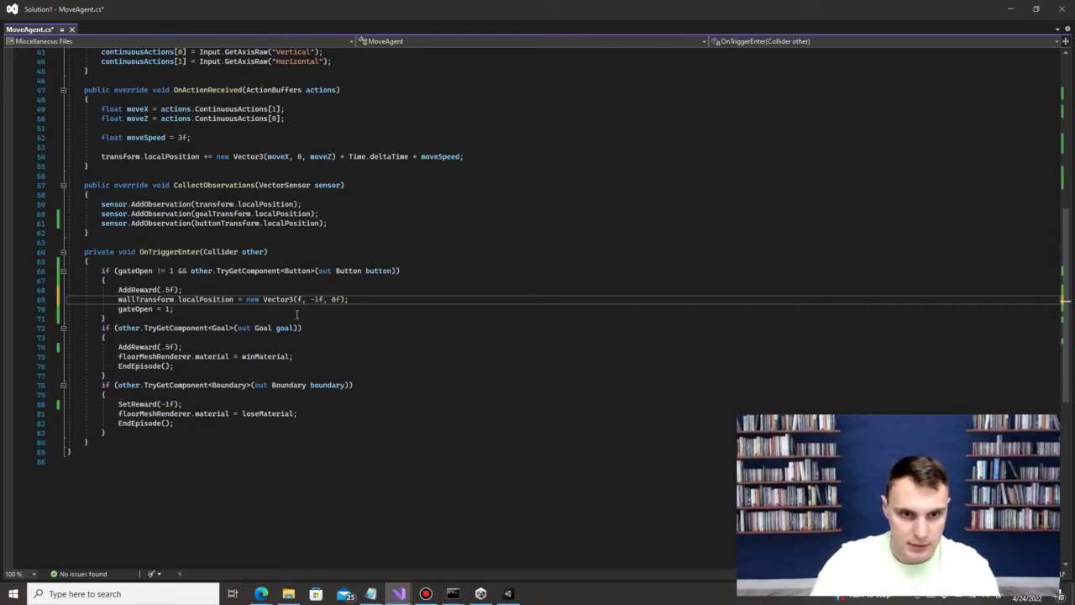
{"action": "left_click", "coordinate": [508, 593]}
{"action": "left_click", "coordinate": [472, 241]}
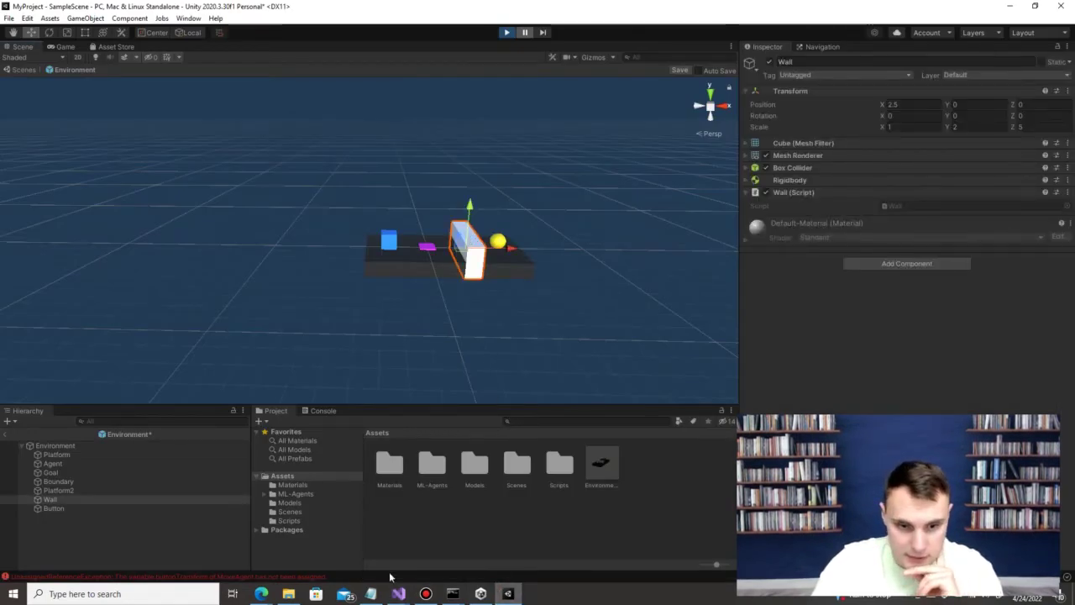
{"action": "mouse_move", "coordinate": [398, 593]}
{"action": "left_click", "coordinate": [428, 568]}
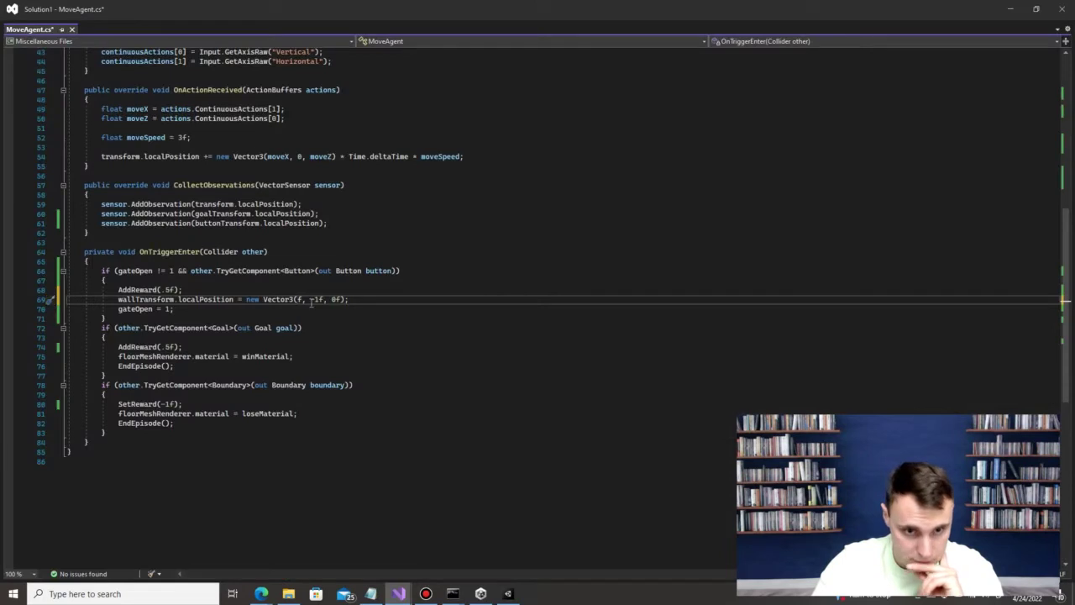
{"action": "type", "text": "2.8"}
{"action": "left_click", "coordinate": [325, 327]}
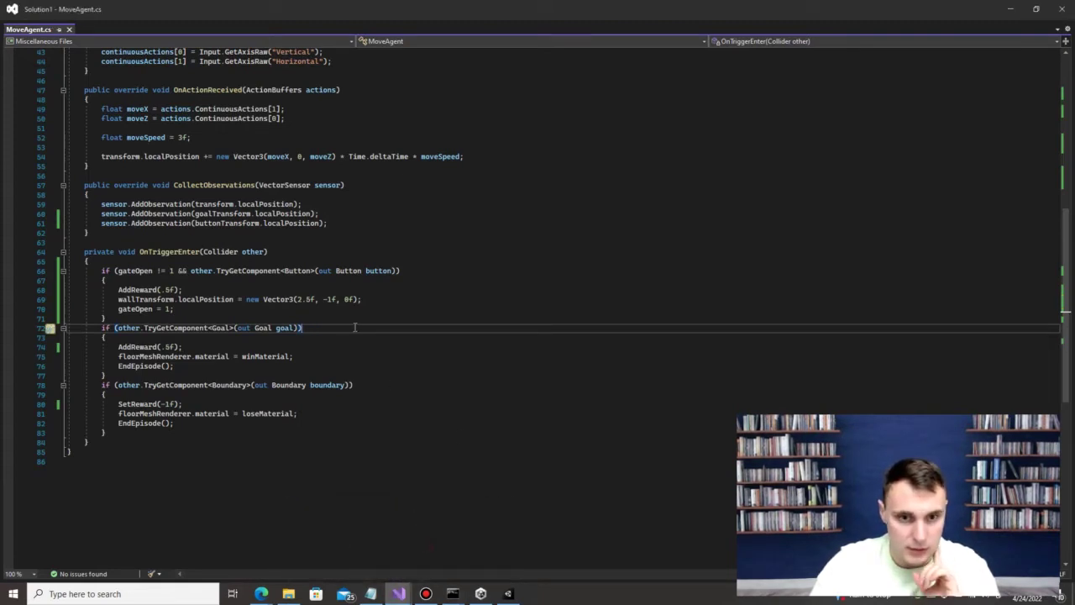
{"action": "left_click", "coordinate": [508, 593]}
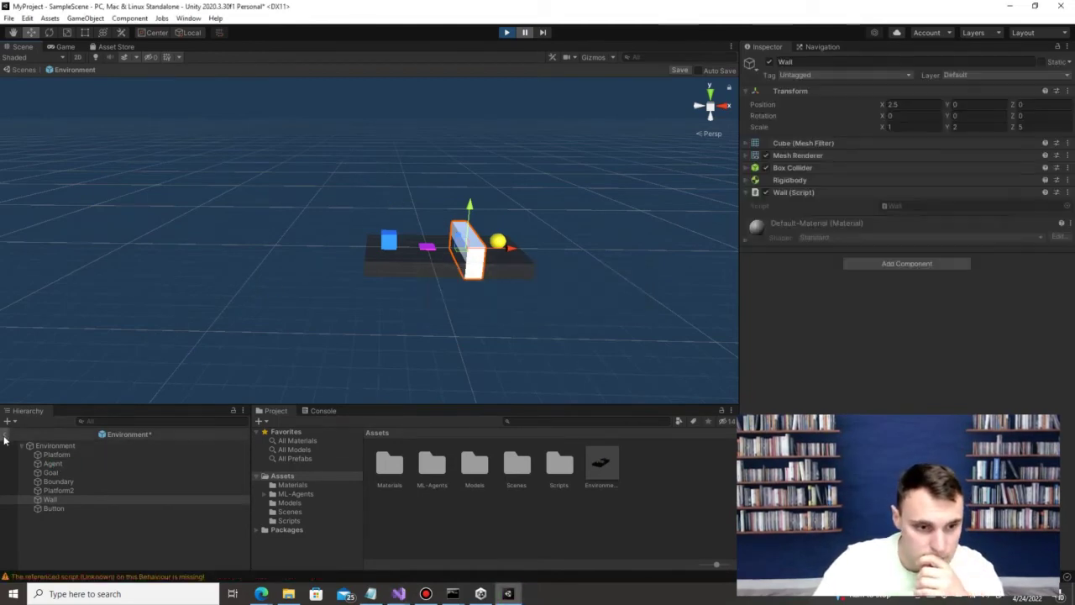
Step: Save the modified Environment prefab and restart Play mode to test the wall drop
{"action": "left_click", "coordinate": [514, 319]}
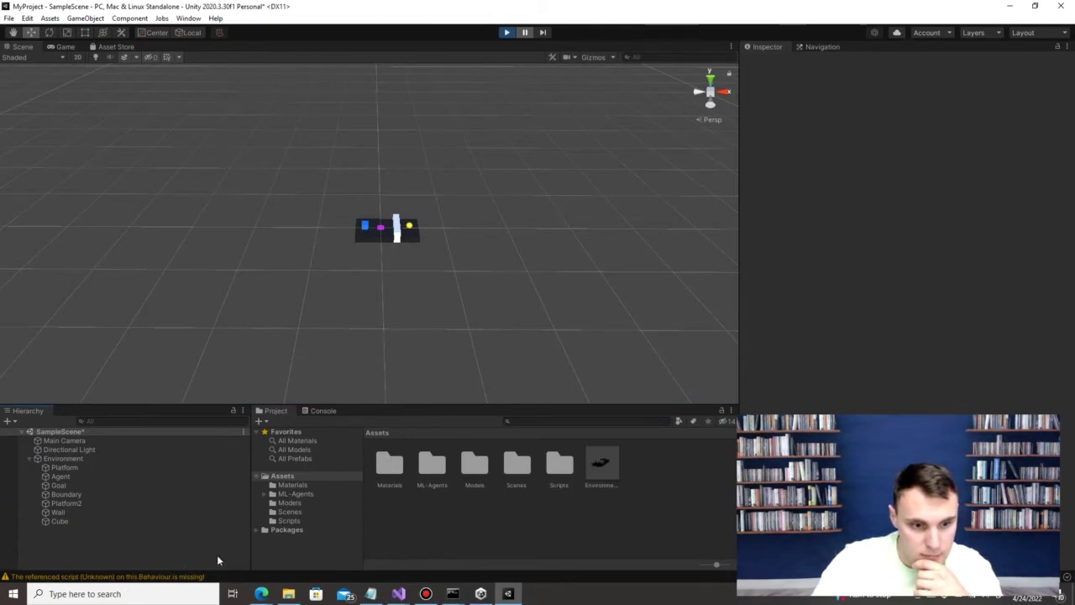
{"action": "left_click", "coordinate": [506, 32]}
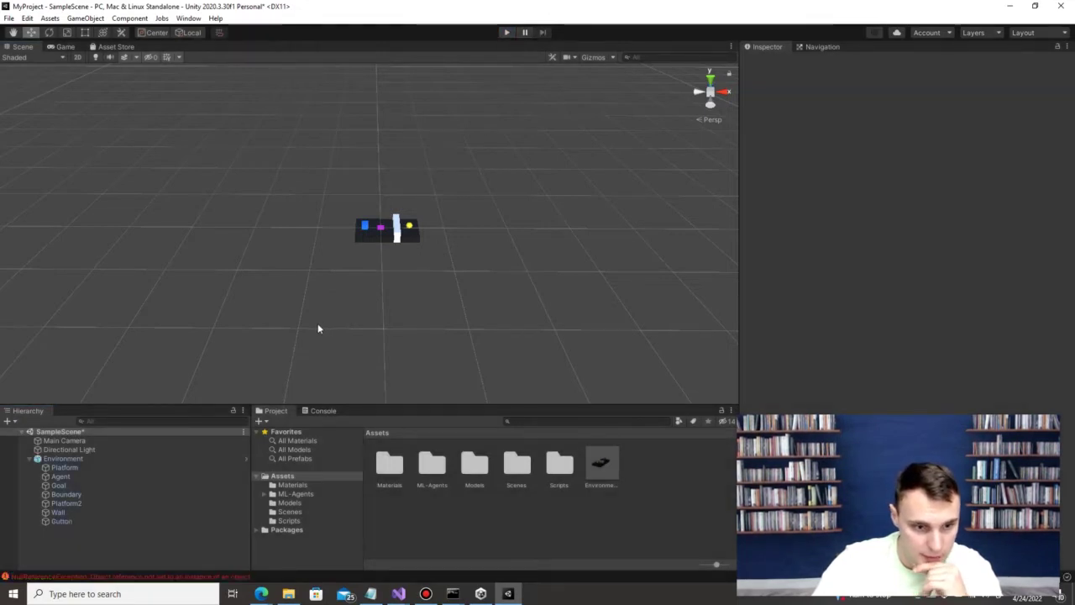
{"action": "left_click", "coordinate": [506, 32]}
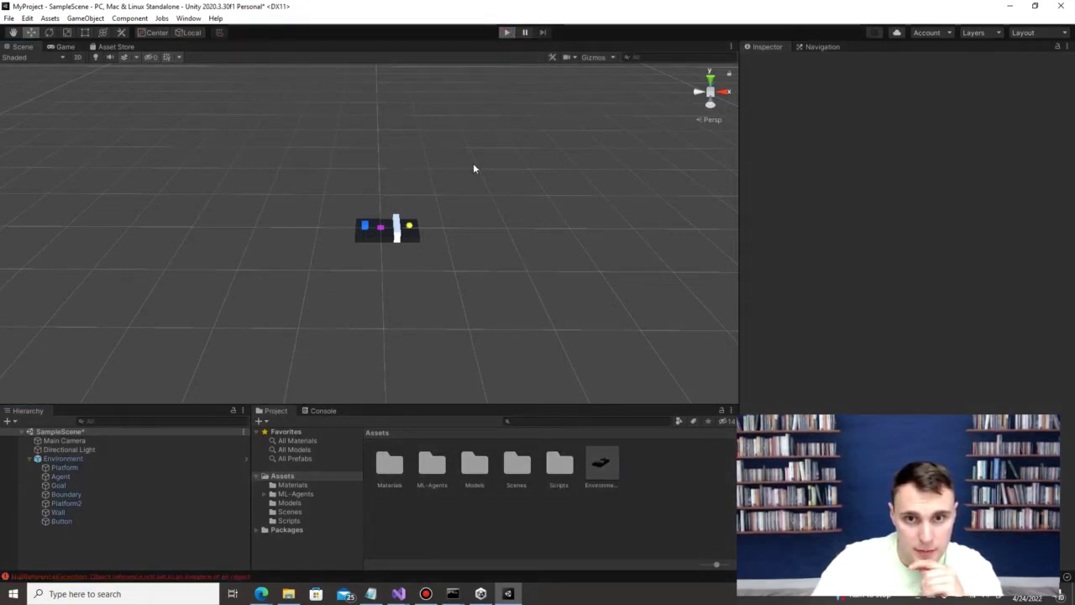
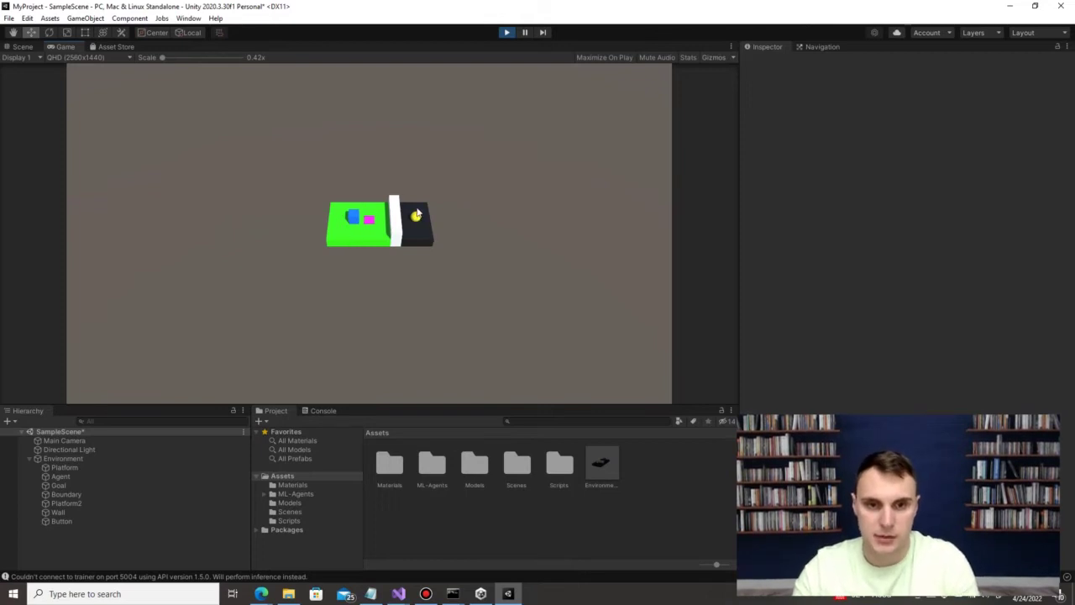
Step: Stop Play mode and relaunch mlagents-learn with config/MoveAgent.yaml under run id test3
{"action": "left_click", "coordinate": [507, 32]}
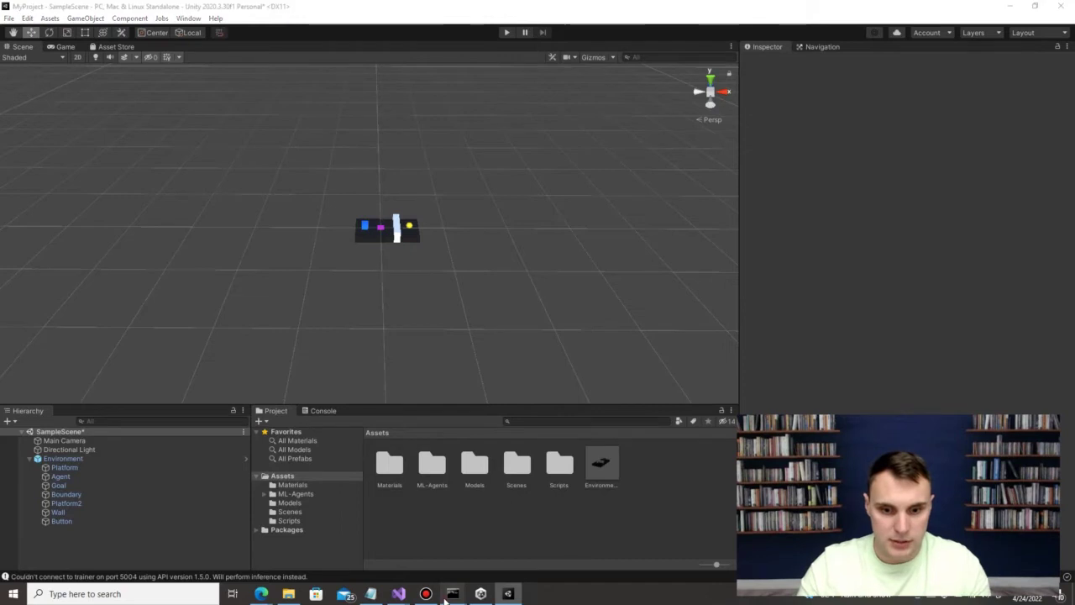
{"action": "mouse_move", "coordinate": [453, 594]}
{"action": "left_click", "coordinate": [394, 551]}
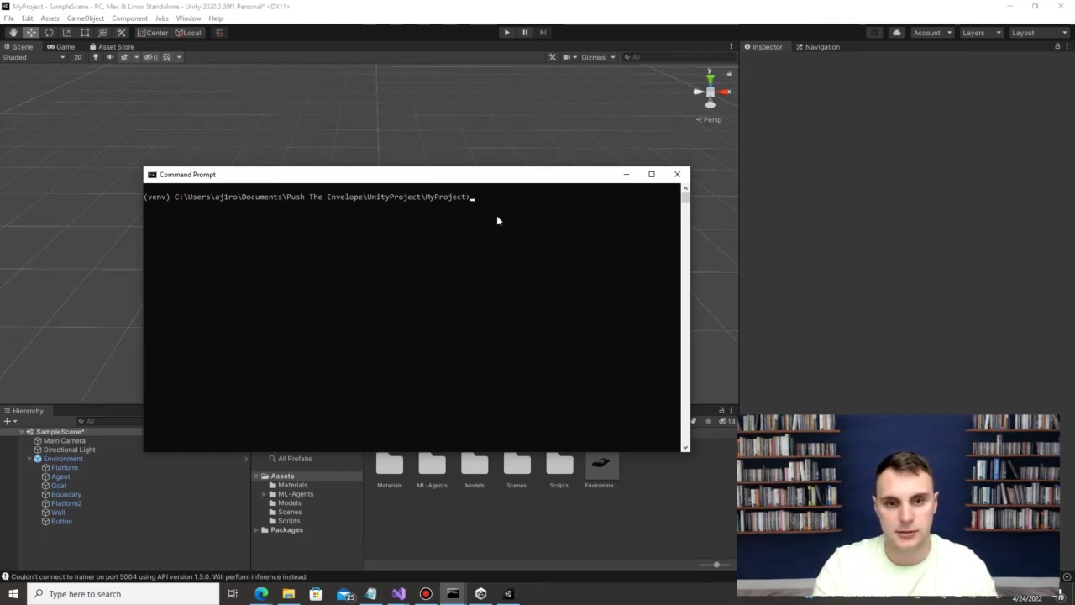
{"action": "type", "text": "mlagents-learn config/MoveAgent.yaml --run-id=test4"}
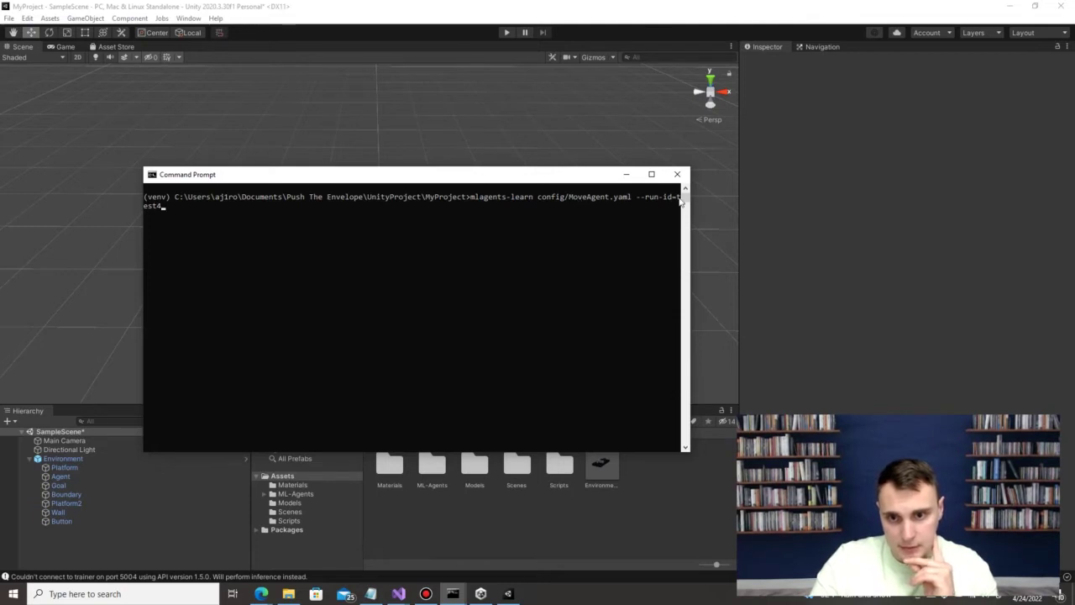
{"action": "key", "text": "BackSpace"}
{"action": "type", "text": "3"}
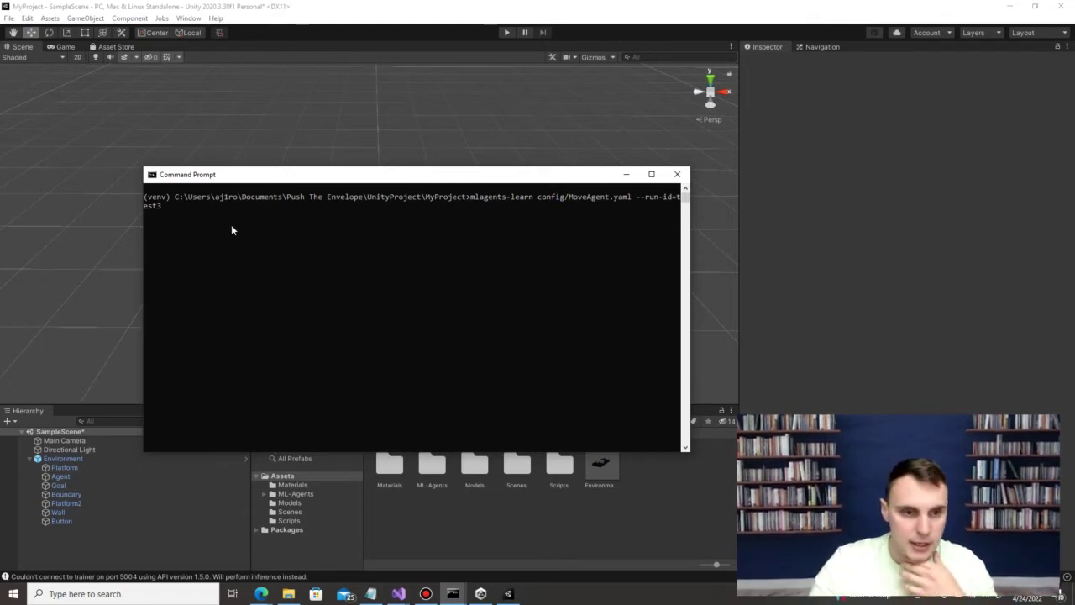
{"action": "key", "text": "Return"}
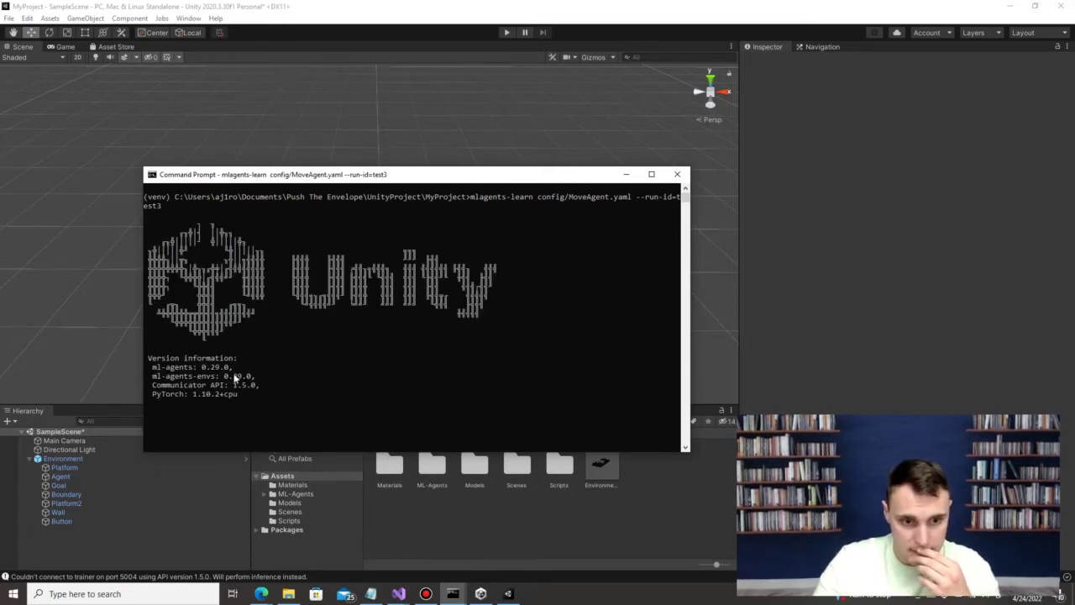
{"action": "left_click", "coordinate": [430, 149]}
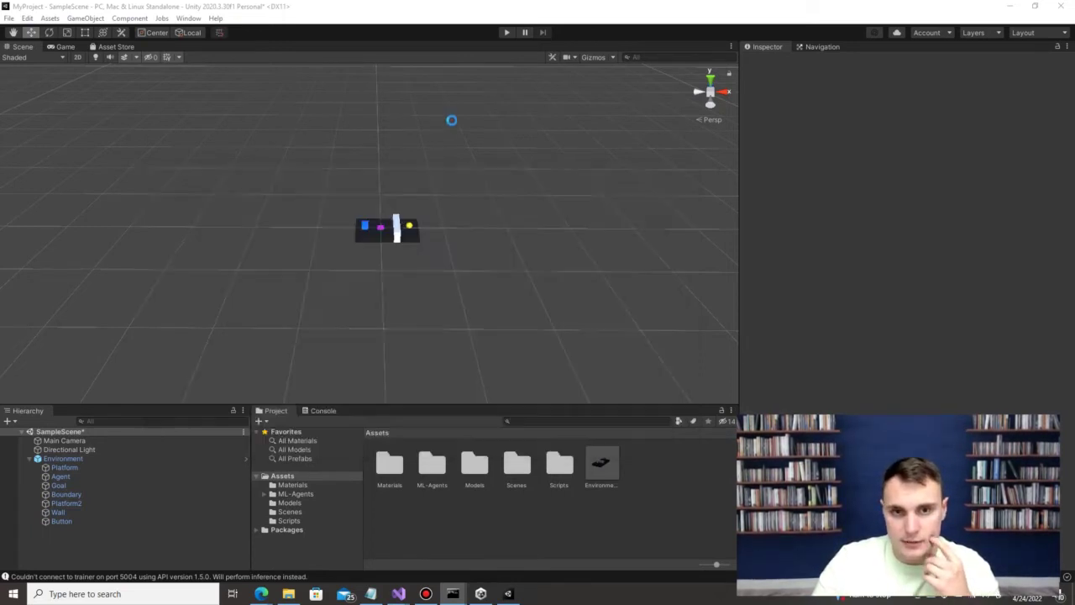
Step: Run and stop Play mode, then set the prefab Agent's Max Step from 1000 to 4000
{"action": "left_click", "coordinate": [507, 32]}
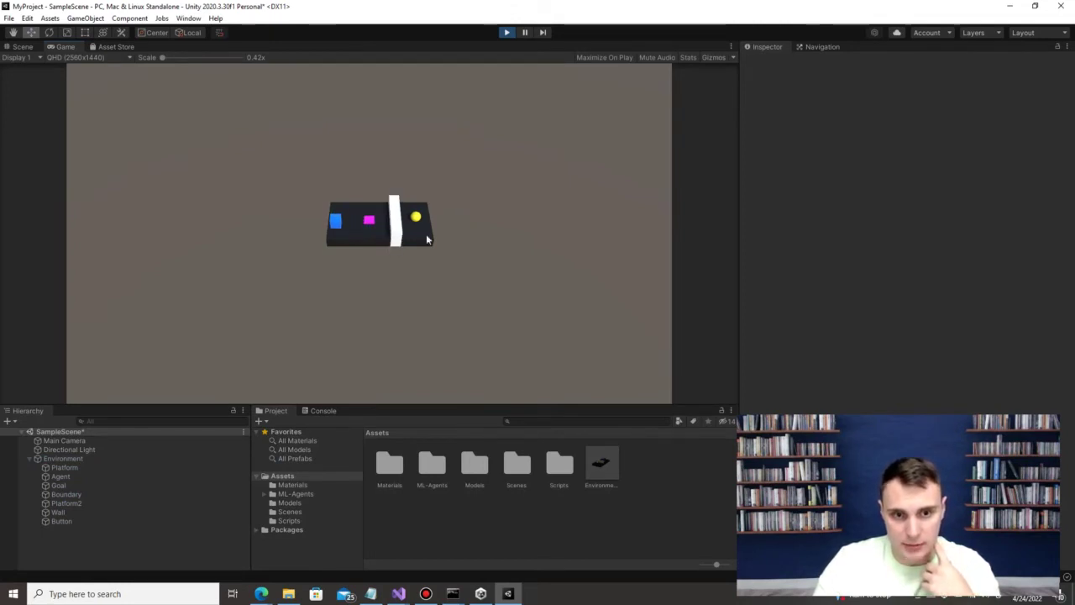
{"action": "left_click", "coordinate": [506, 32]}
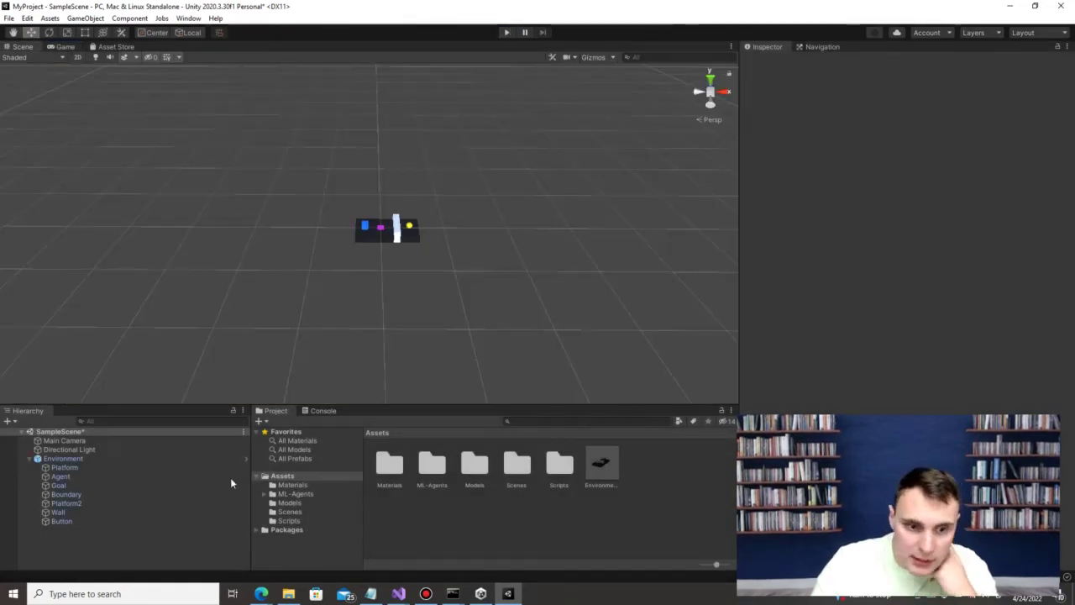
{"action": "double_click", "coordinate": [601, 462]}
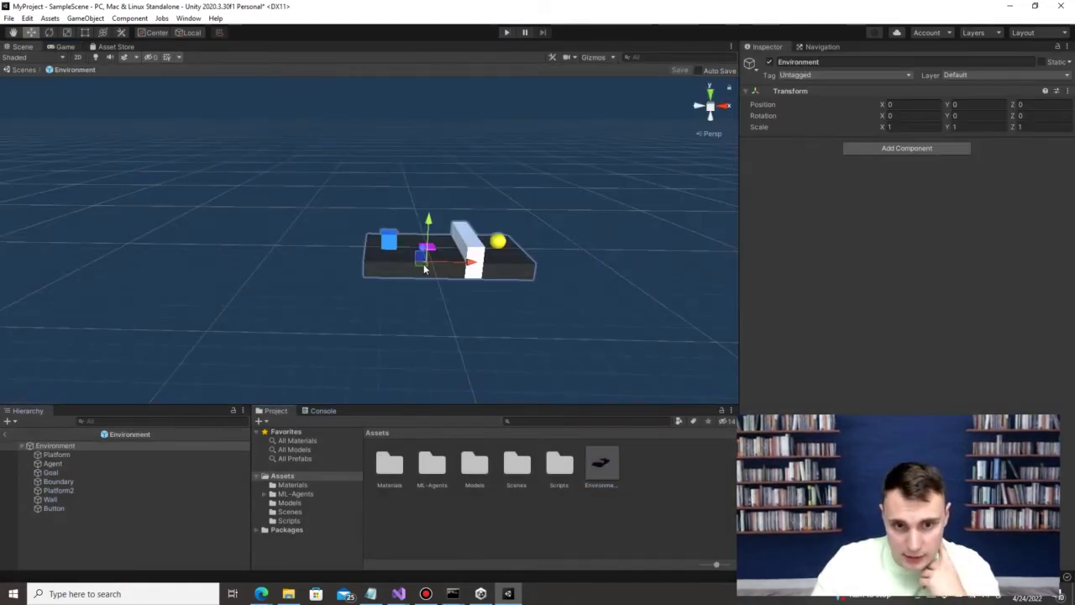
{"action": "left_click", "coordinate": [393, 242]}
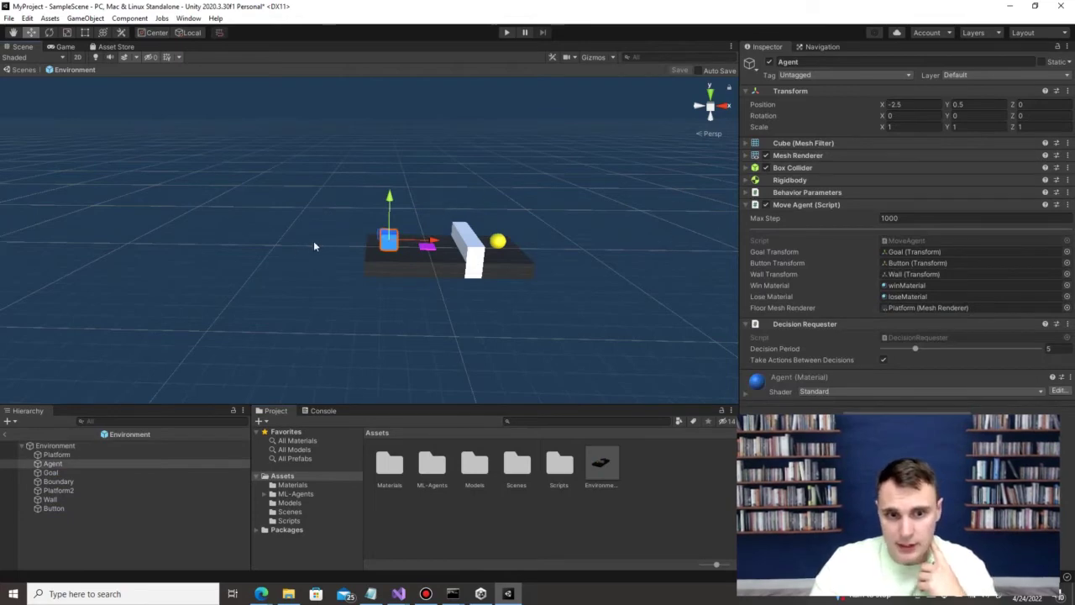
{"action": "left_click", "coordinate": [887, 217]}
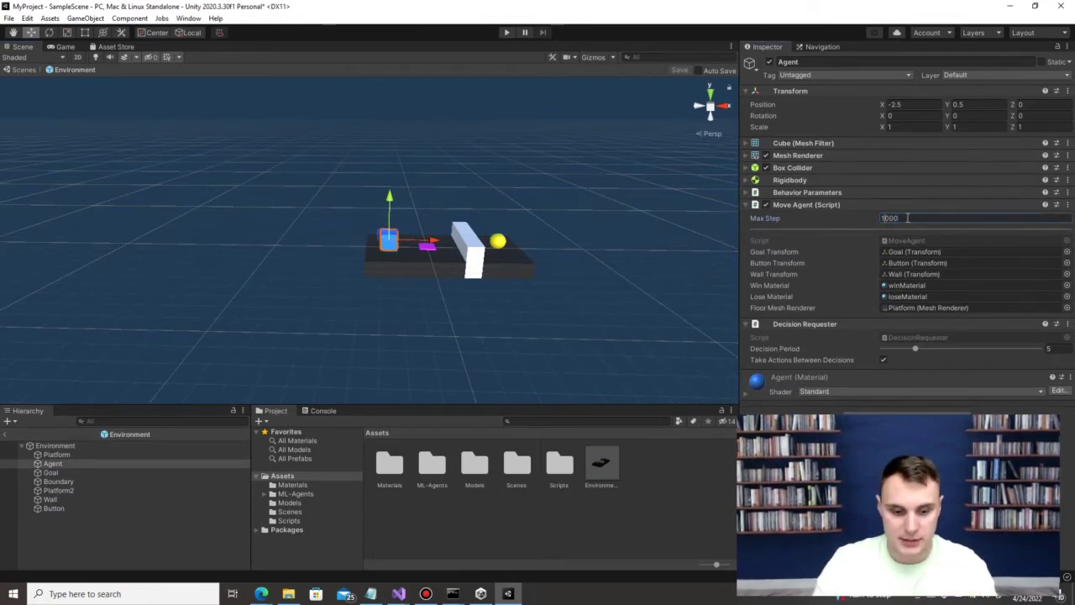
{"action": "key", "text": "BackSpace"}
{"action": "type", "text": "4"}
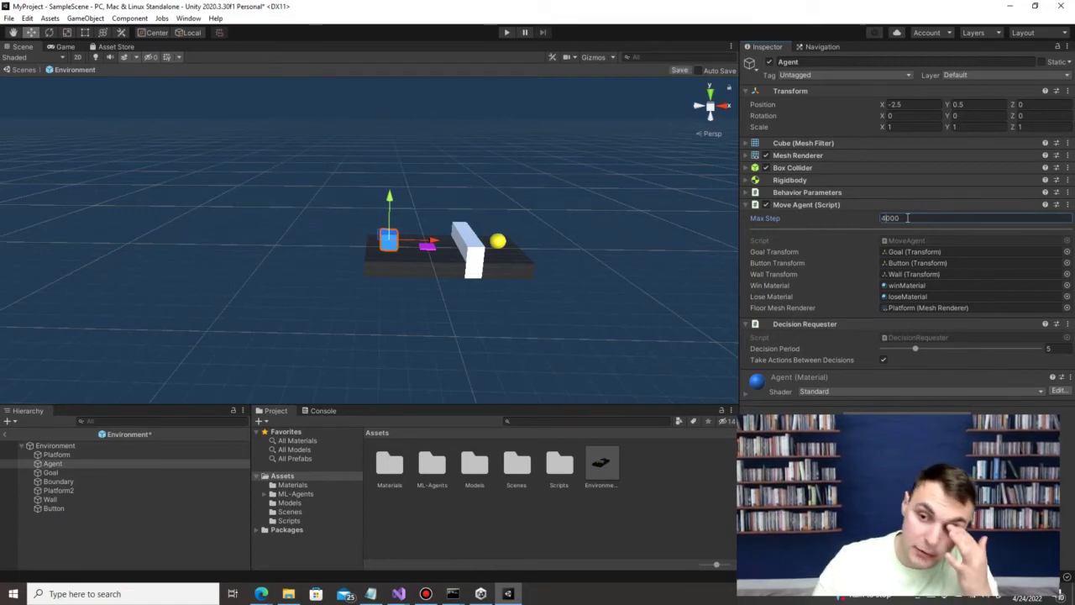
{"action": "left_click", "coordinate": [549, 293]}
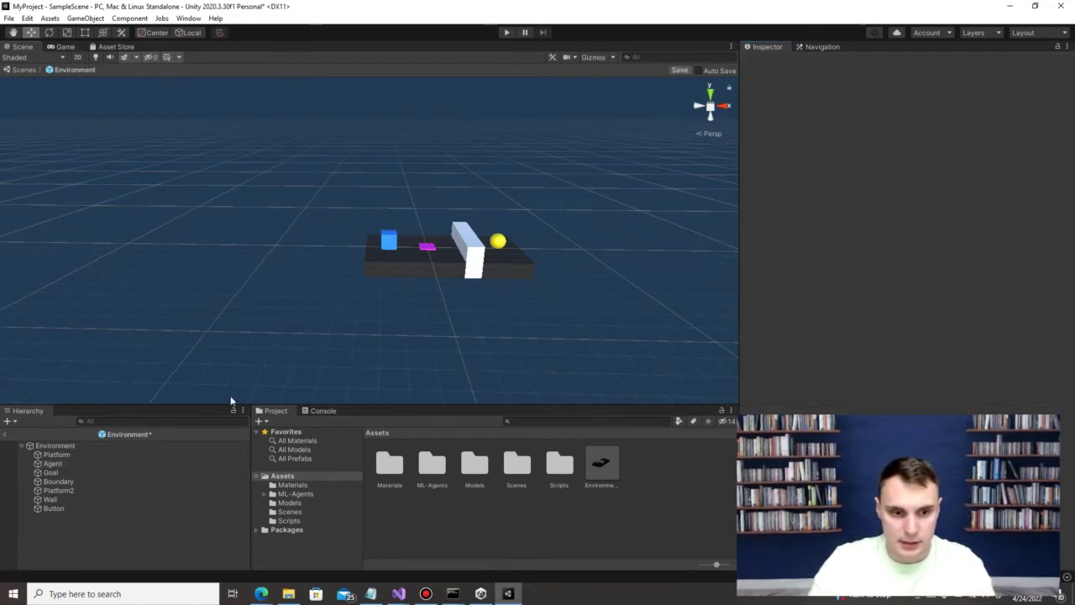
{"action": "left_click", "coordinate": [4, 435]}
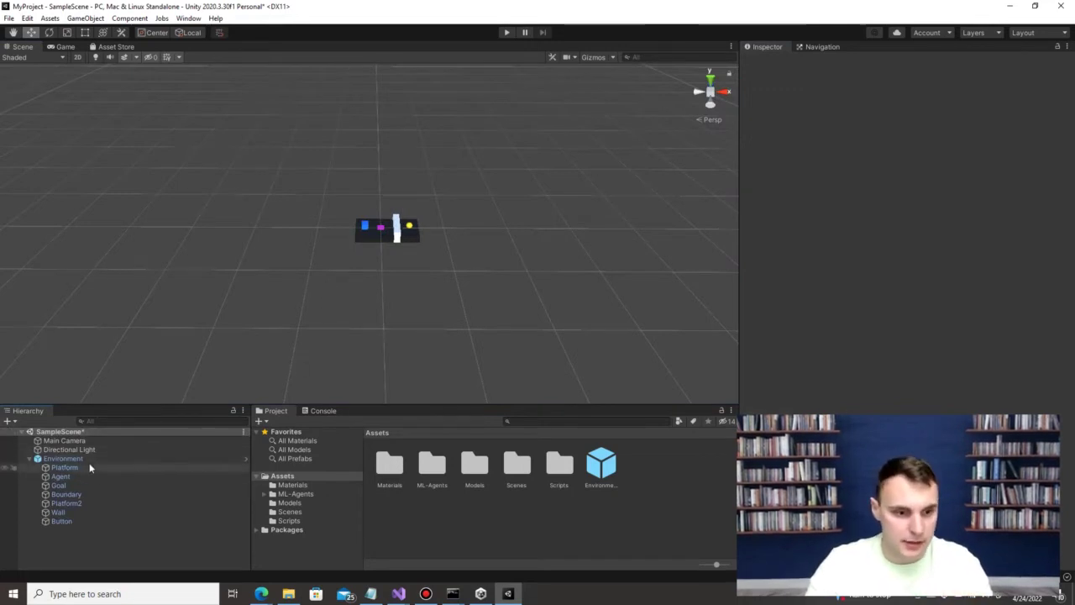
Step: Duplicate the Environment and move the copy to the right along X
{"action": "left_click", "coordinate": [30, 459]}
{"action": "left_click", "coordinate": [61, 460]}
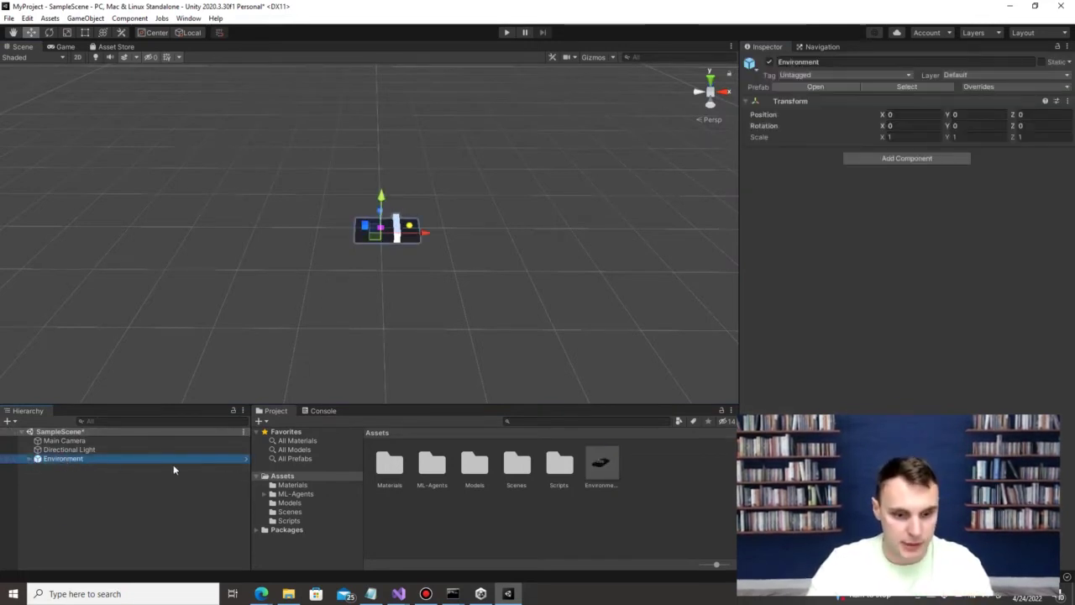
{"action": "key", "text": "ctrl+d"}
{"action": "left_click_drag", "start_coordinate": [425, 232], "coordinate": [527, 233]}
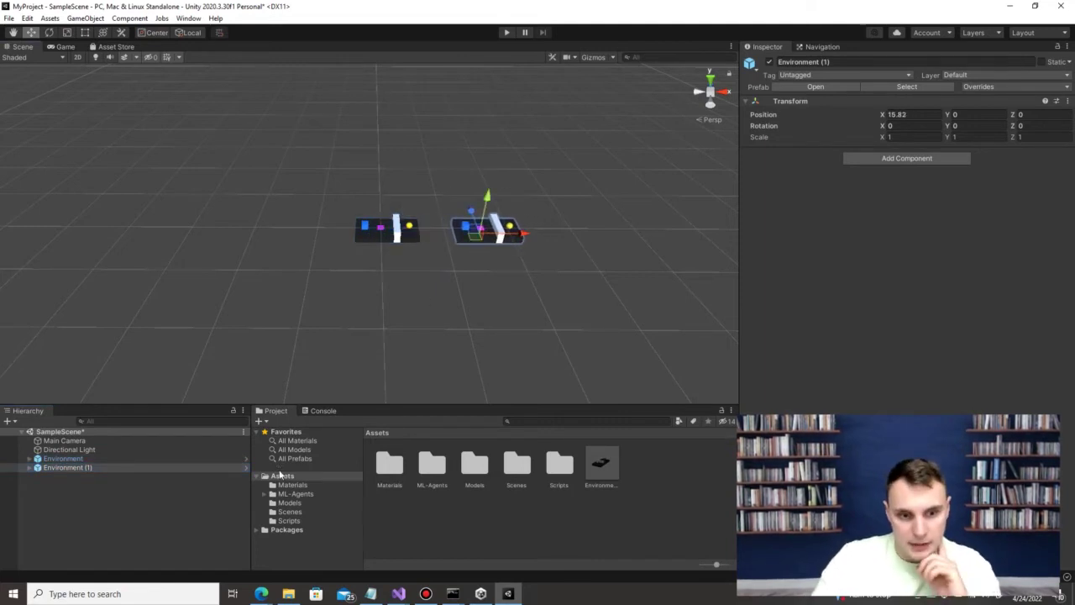
Step: In the Environment prefab, show the Boundary plane and set its X scale to 17
{"action": "double_click", "coordinate": [587, 454]}
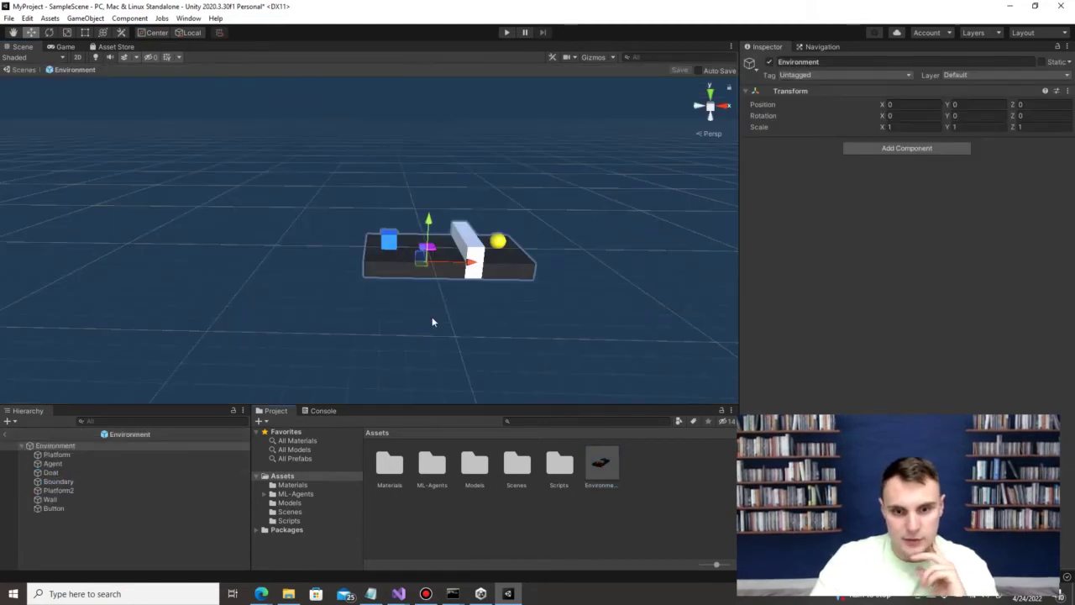
{"action": "left_click_drag", "start_coordinate": [568, 247], "coordinate": [586, 342], "text": "alt"}
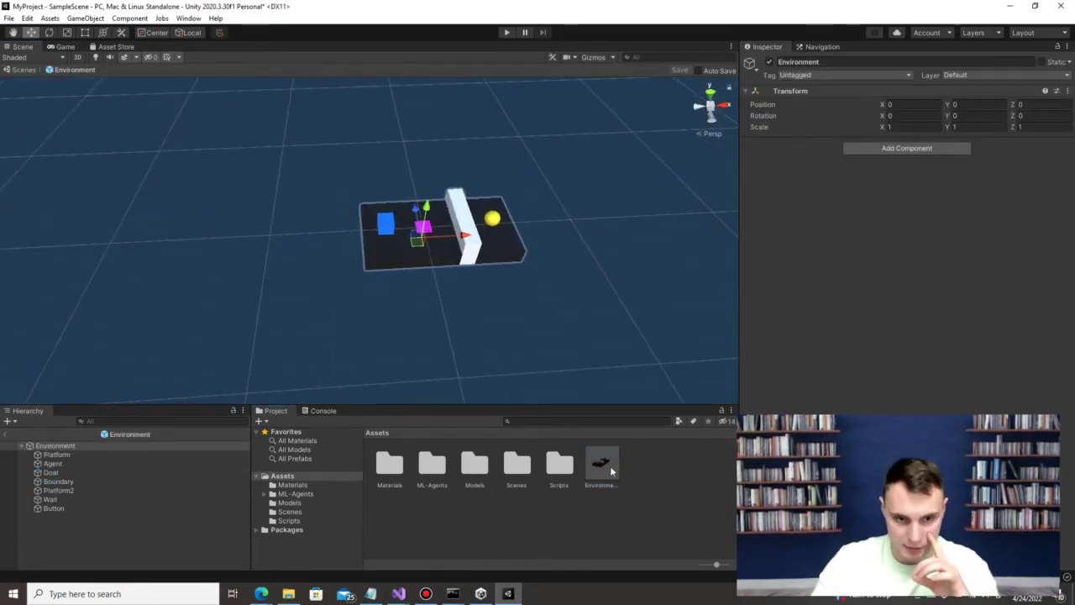
{"action": "left_click", "coordinate": [61, 481]}
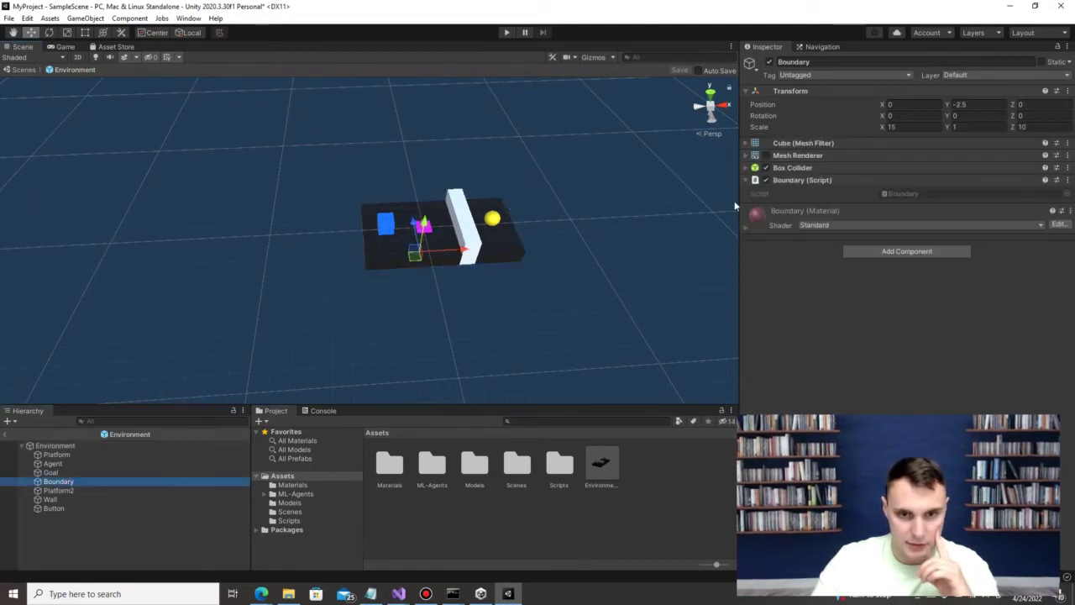
{"action": "left_click", "coordinate": [767, 155]}
{"action": "left_click_drag", "start_coordinate": [516, 272], "coordinate": [604, 308], "text": "alt"}
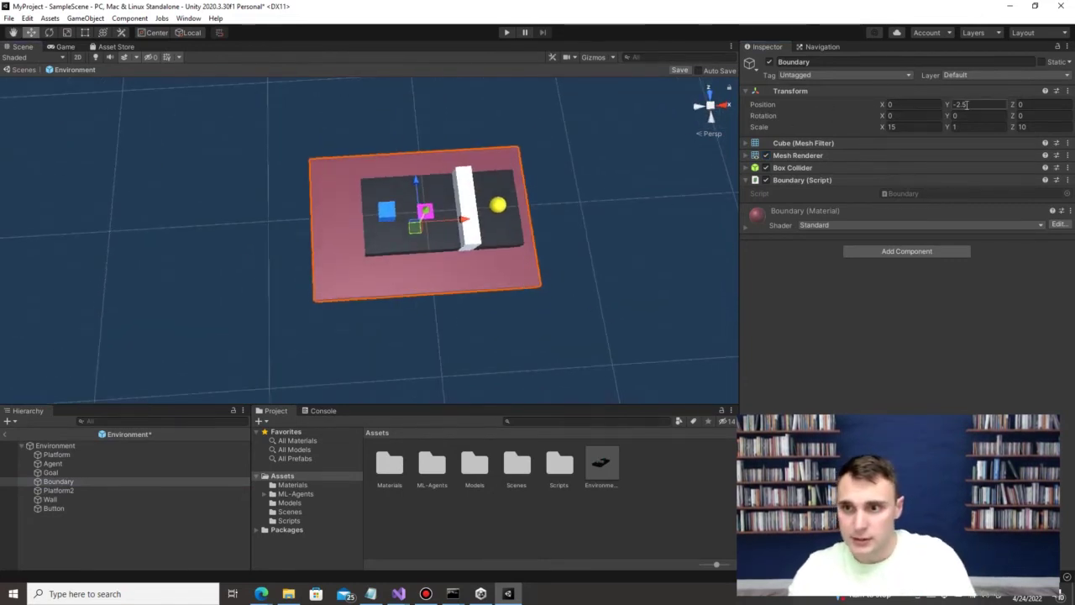
{"action": "left_click", "coordinate": [926, 127]}
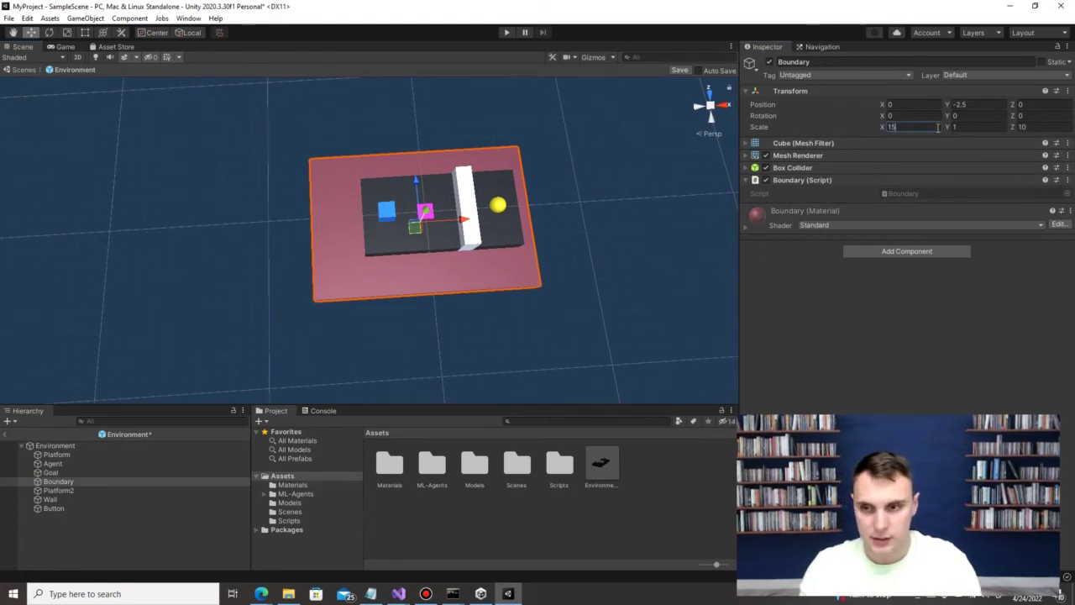
{"action": "type", "text": "20"}
{"action": "key", "text": "BackSpace"}
{"action": "key", "text": "BackSpace"}
{"action": "type", "text": "17"}
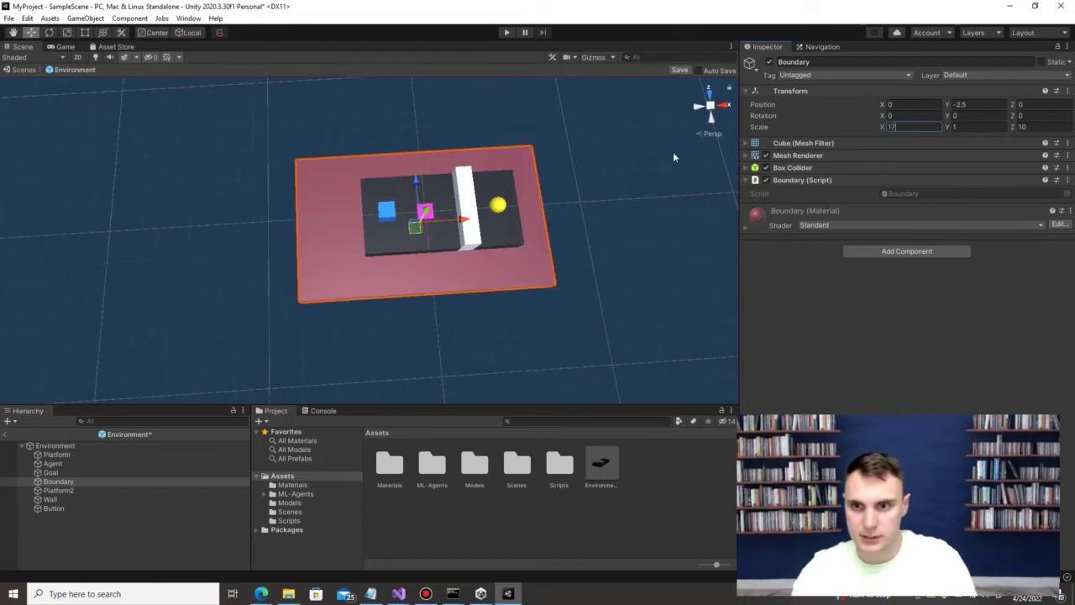
Step: Set the Boundary's X position to 1, hide it again, and save the prefab
{"action": "left_click", "coordinate": [912, 104]}
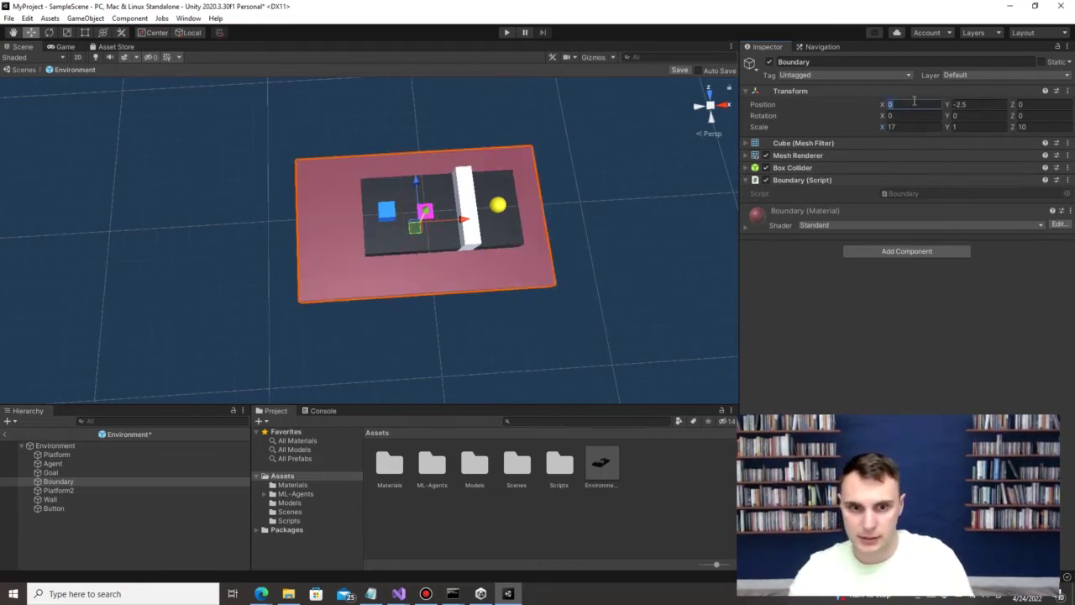
{"action": "type", "text": "1"}
{"action": "left_click_drag", "start_coordinate": [622, 254], "coordinate": [626, 132], "text": "alt"}
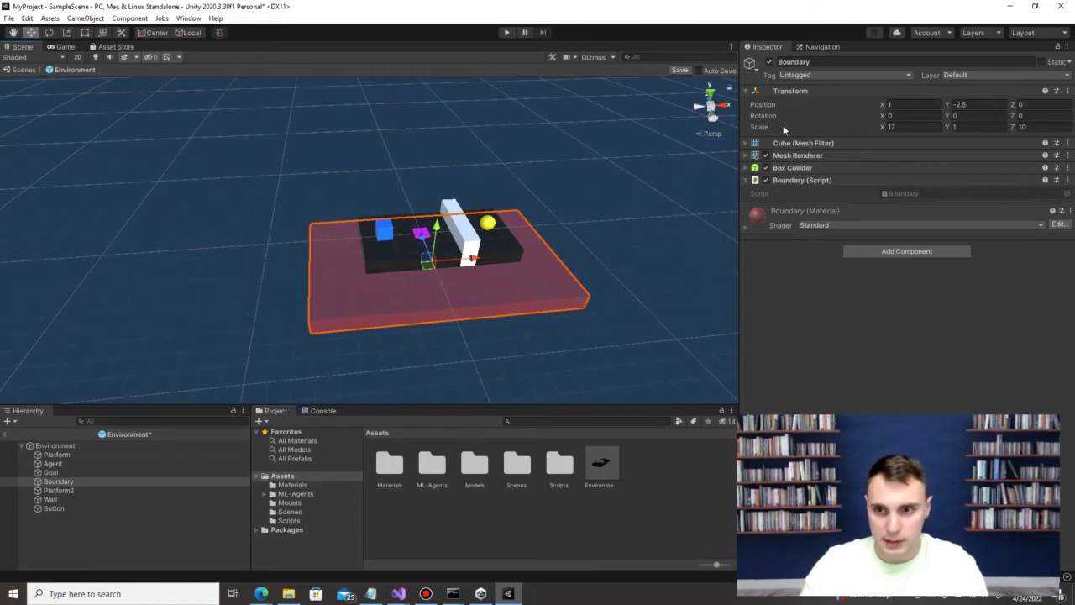
{"action": "left_click", "coordinate": [770, 64]}
{"action": "left_click", "coordinate": [583, 260]}
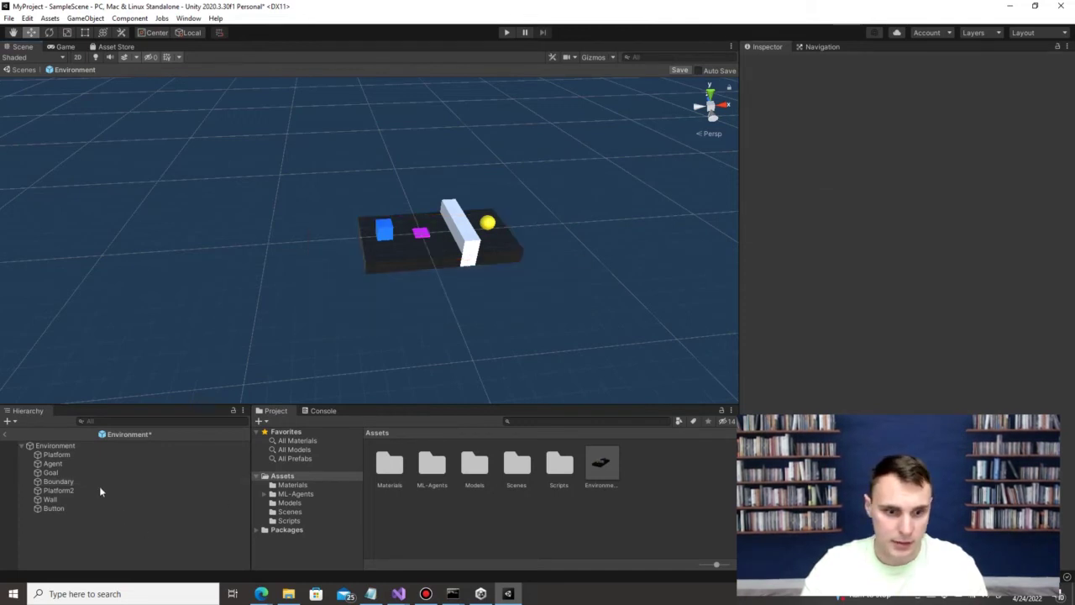
{"action": "left_click", "coordinate": [5, 434]}
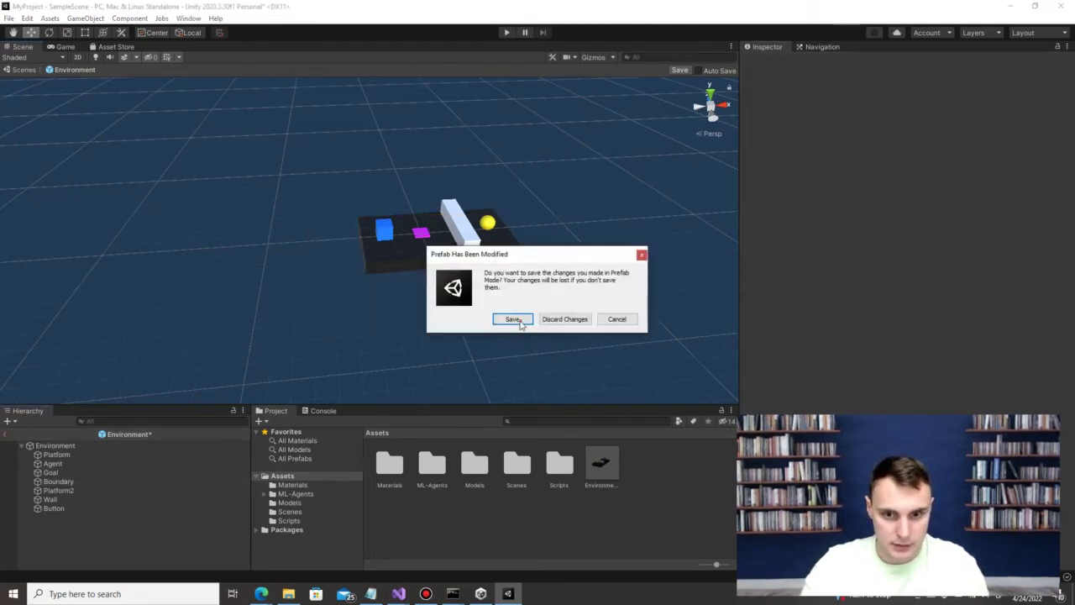
{"action": "left_click", "coordinate": [514, 320]}
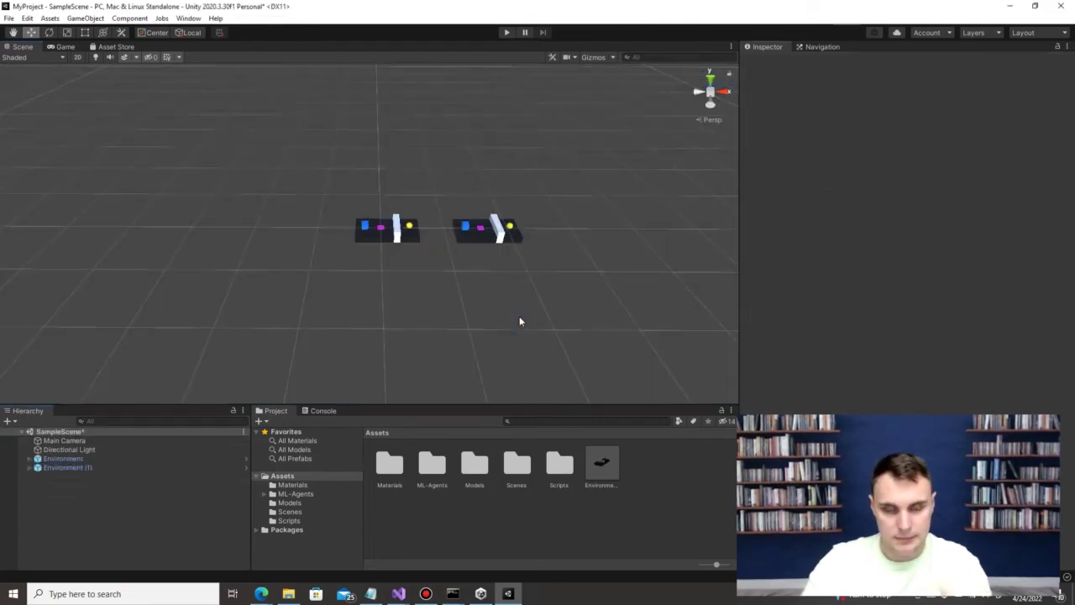
Step: Nudge the second copy right and add a third Environment copy on the left
{"action": "left_click", "coordinate": [477, 236]}
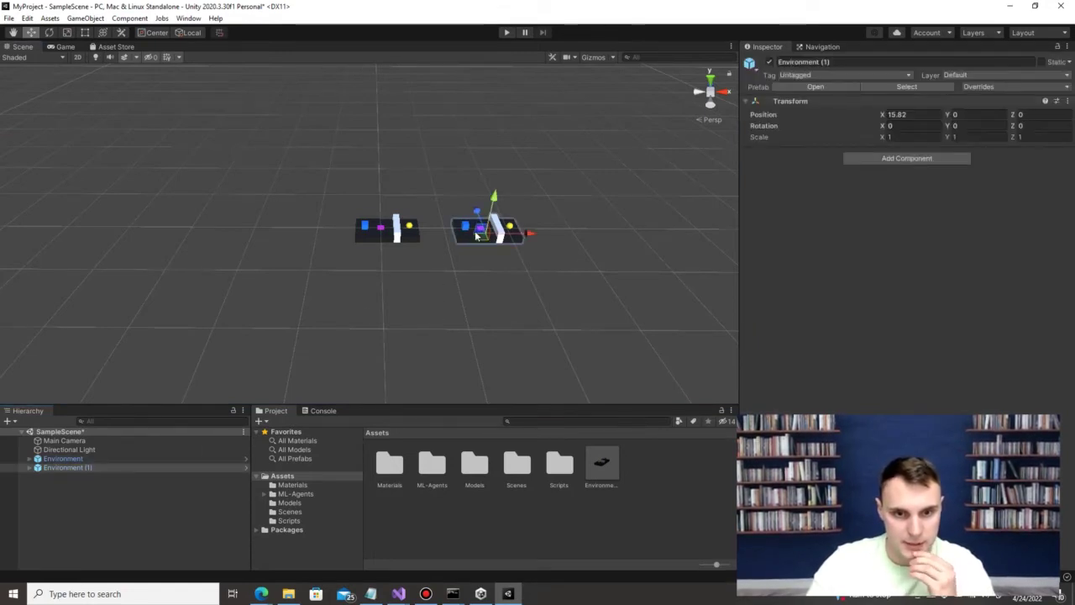
{"action": "left_click_drag", "start_coordinate": [533, 234], "coordinate": [565, 236]}
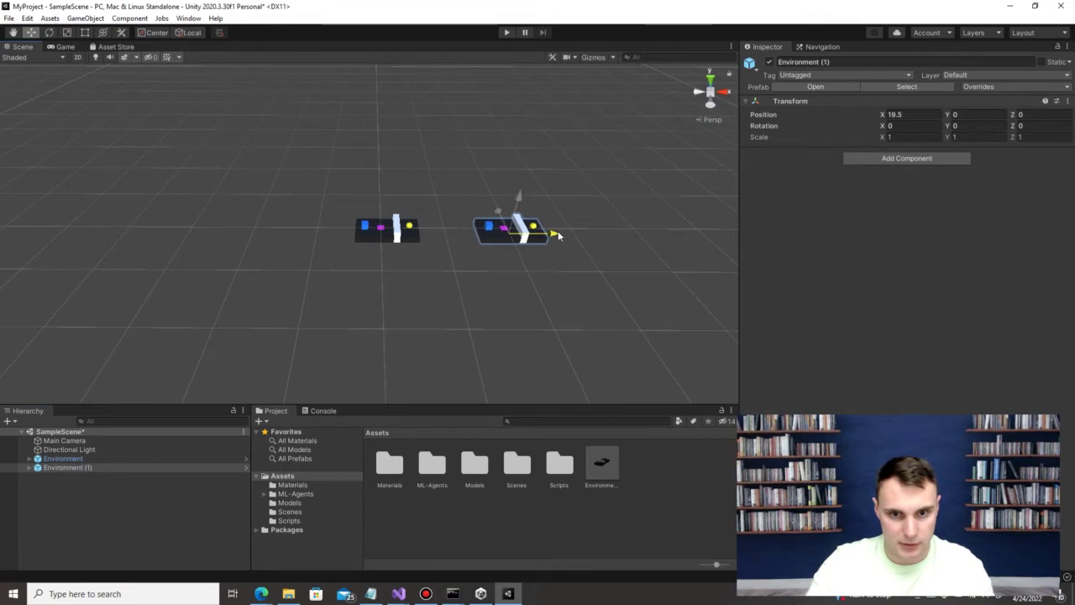
{"action": "left_click", "coordinate": [371, 237]}
{"action": "key", "text": "ctrl+d"}
{"action": "left_click_drag", "start_coordinate": [429, 233], "coordinate": [248, 237]}
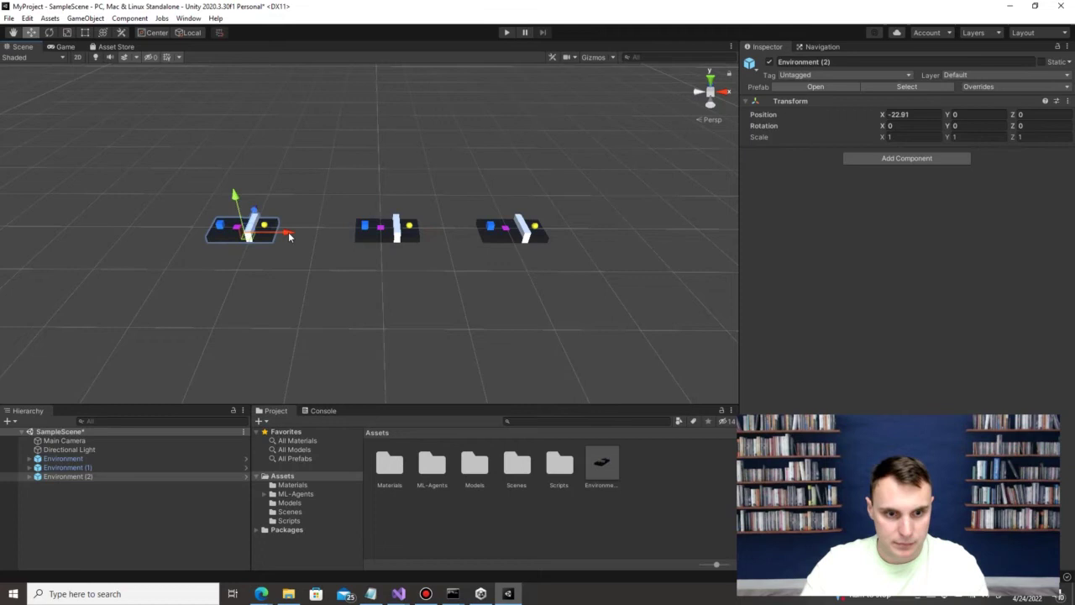
Step: Duplicate the row of three twice, placing one row in front and one behind at Z 21.9
{"action": "left_click", "coordinate": [387, 237], "text": "shift"}
{"action": "left_click", "coordinate": [484, 237], "text": "shift"}
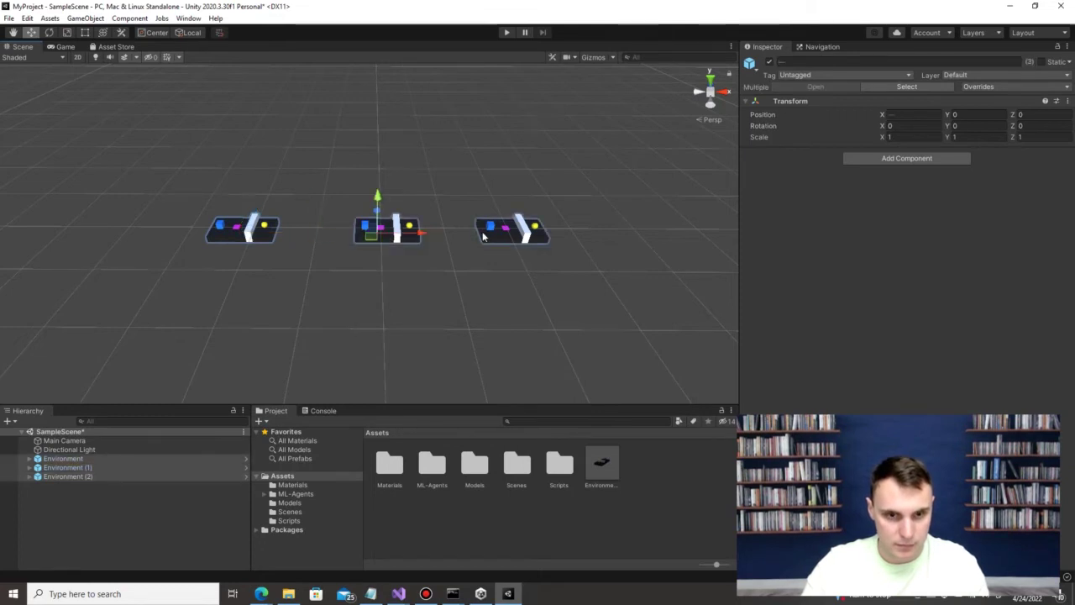
{"action": "key", "text": "ctrl+d"}
{"action": "left_click_drag", "start_coordinate": [378, 214], "coordinate": [378, 290]}
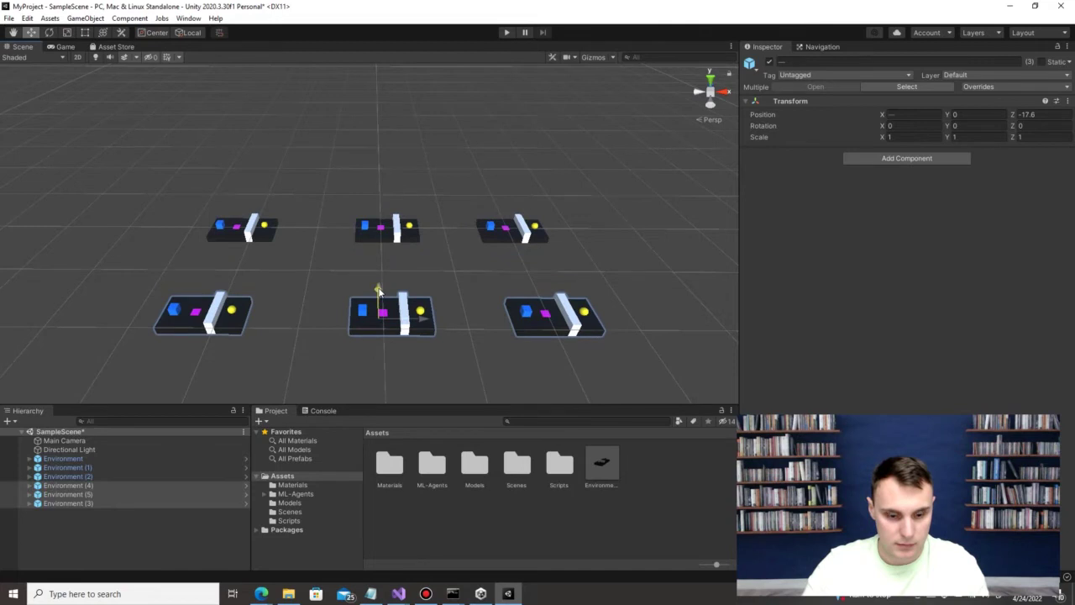
{"action": "key", "text": "ctrl+d"}
{"action": "left_click_drag", "start_coordinate": [382, 216], "coordinate": [383, 149]}
{"action": "left_click_drag", "start_coordinate": [384, 154], "coordinate": [388, 159]}
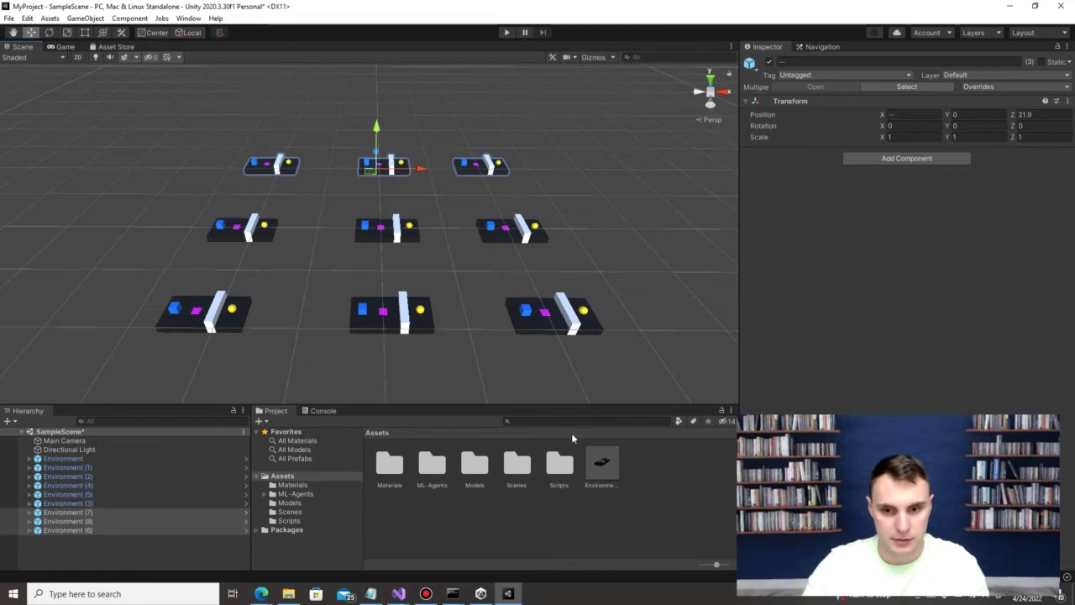
Step: Move the Main Camera back and up so it frames all nine environments
{"action": "left_click", "coordinate": [78, 441]}
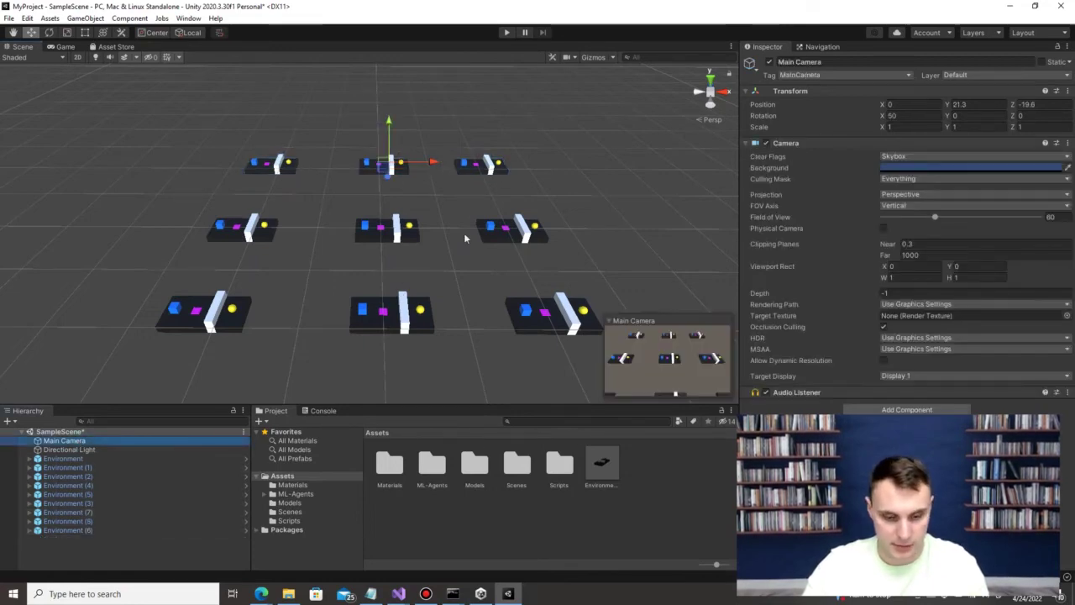
{"action": "left_click_drag", "start_coordinate": [465, 239], "coordinate": [269, 168], "text": "alt"}
{"action": "left_click_drag", "start_coordinate": [248, 118], "coordinate": [187, 72]}
{"action": "scroll", "coordinate": [202, 109], "scroll_direction": "down", "scroll_amount": 5}
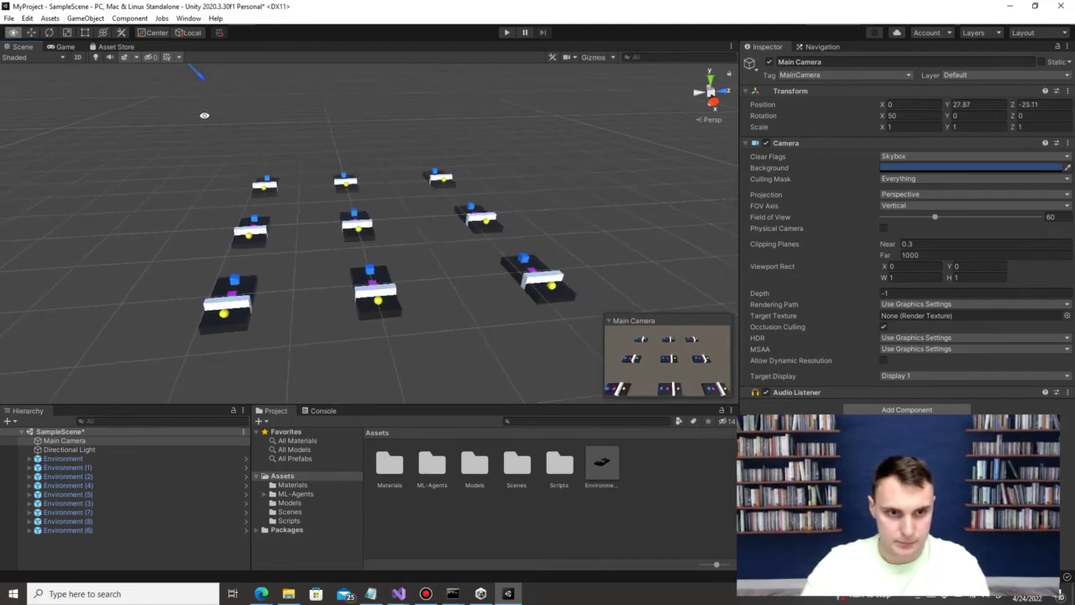
{"action": "mouse_move", "coordinate": [237, 70]}
{"action": "left_mouse_down"}
{"action": "mouse_move", "coordinate": [253, 74]}
{"action": "mouse_move", "coordinate": [244, 78]}
{"action": "left_mouse_up"}
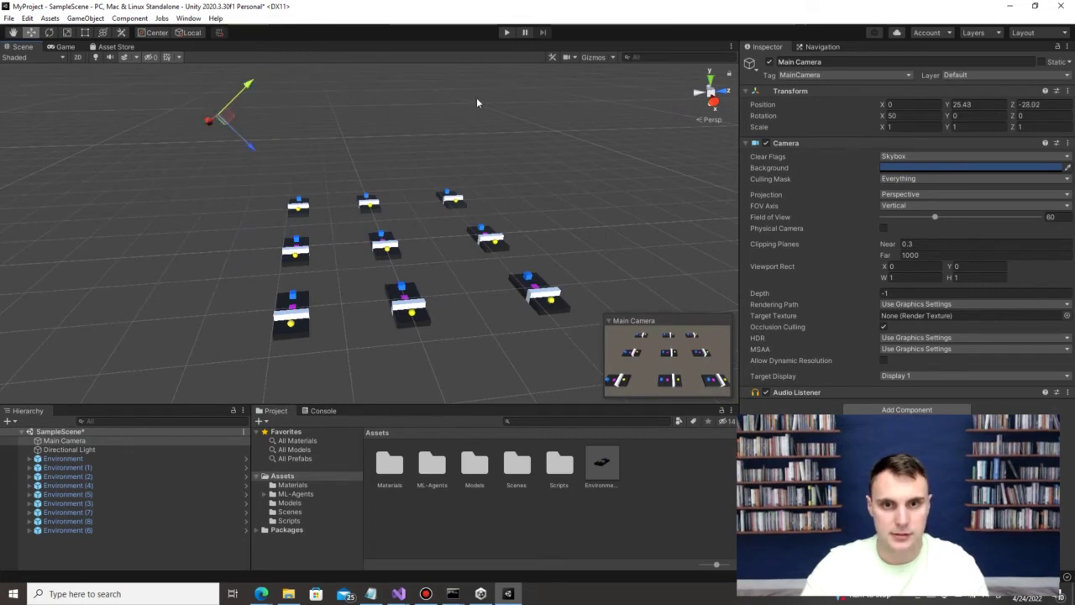
{"action": "left_click_drag", "start_coordinate": [385, 147], "coordinate": [437, 192], "text": "alt"}
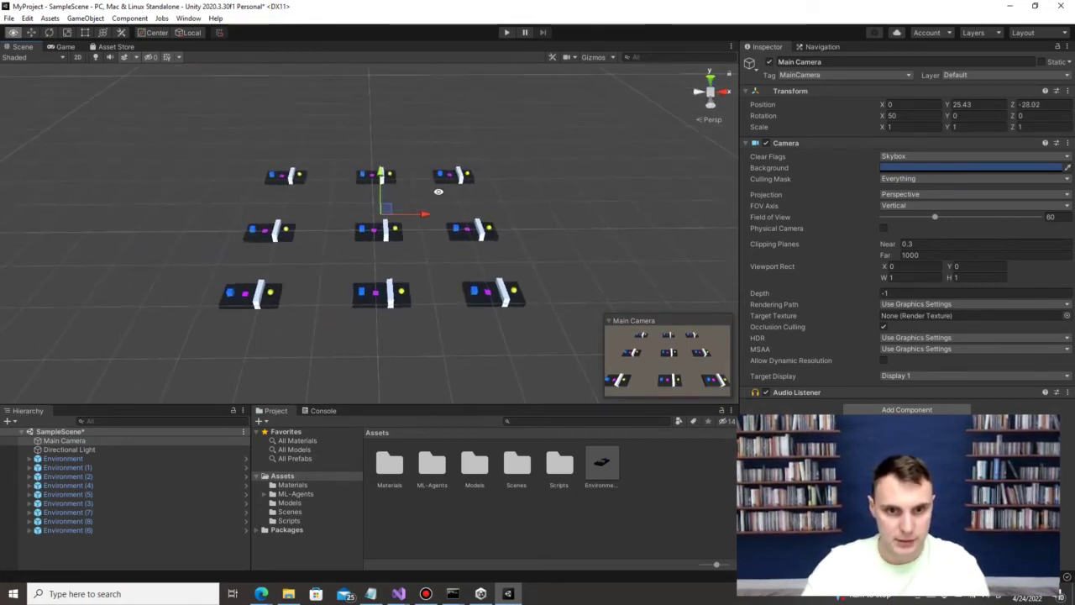
{"action": "left_click", "coordinate": [533, 164]}
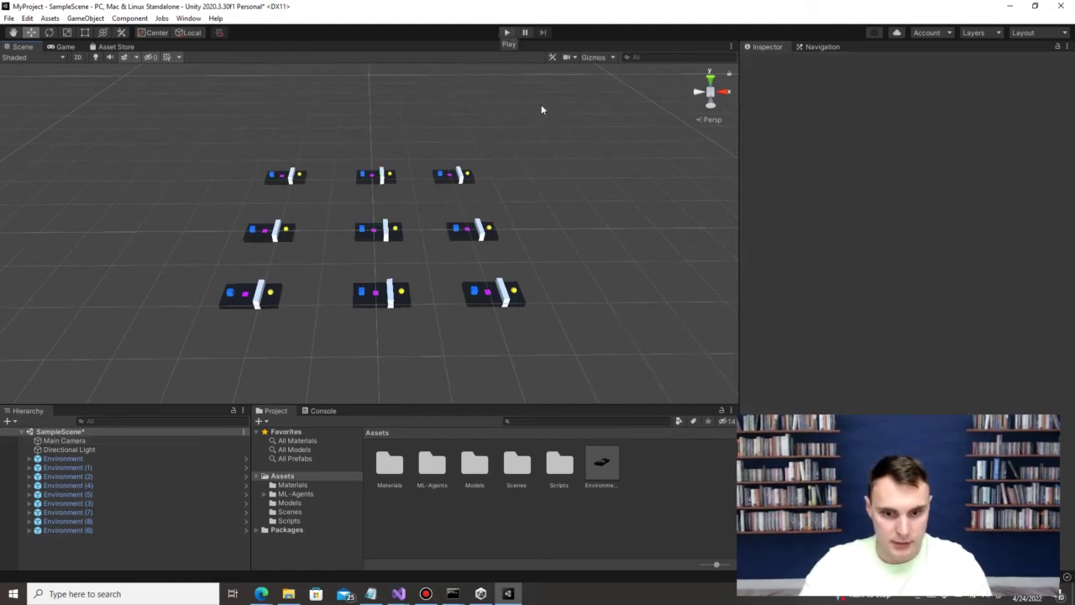
Step: Clear the old timed-out training output in Command Prompt with cls
{"action": "mouse_move", "coordinate": [451, 591]}
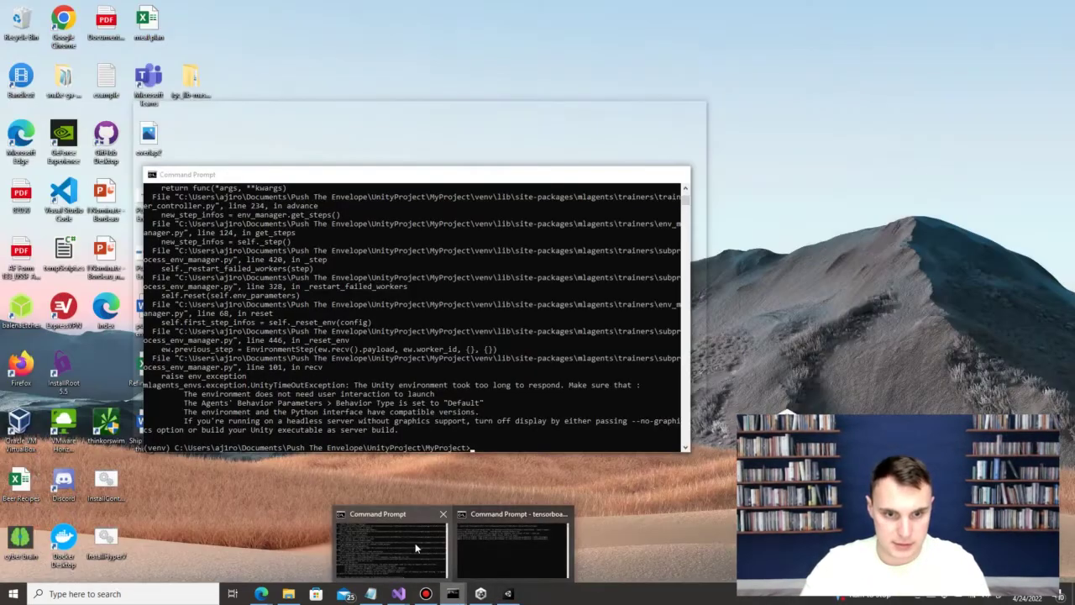
{"action": "left_click", "coordinate": [415, 543]}
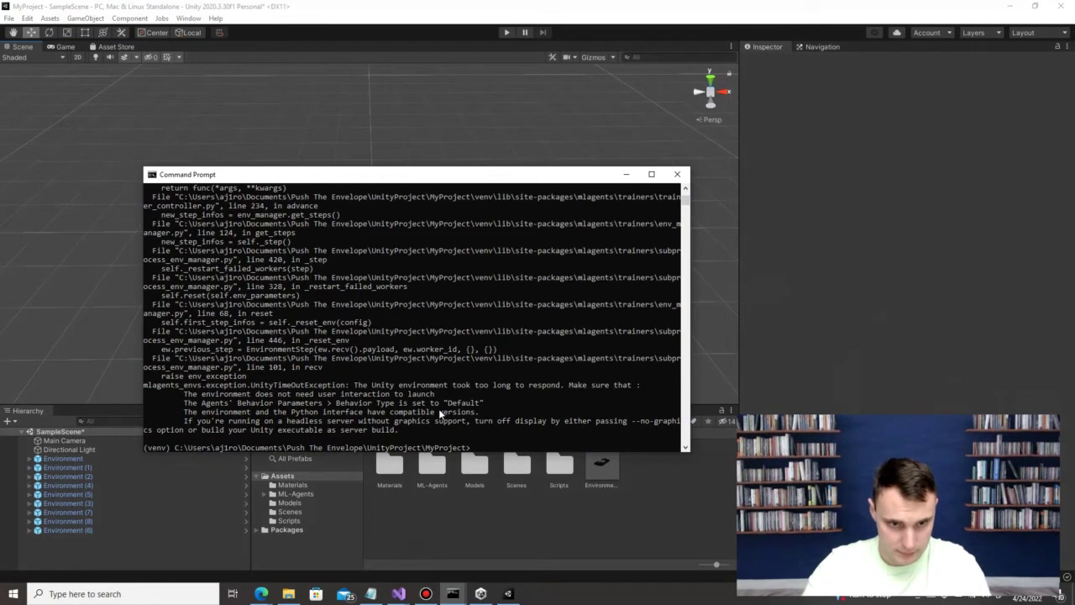
{"action": "type", "text": "cls"}
{"action": "key", "text": "Return"}
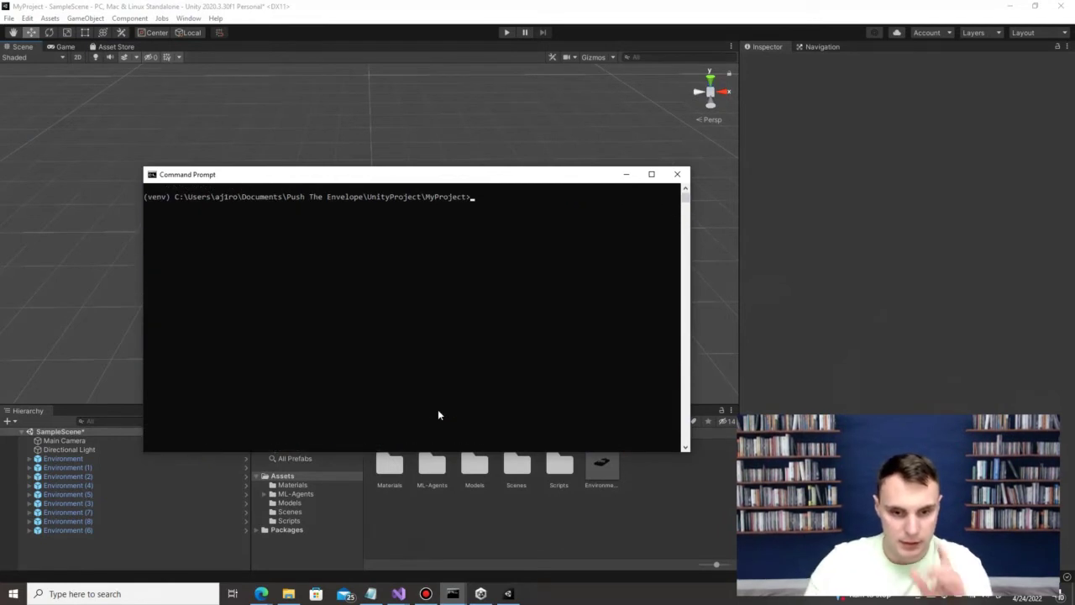
{"action": "left_click", "coordinate": [288, 594]}
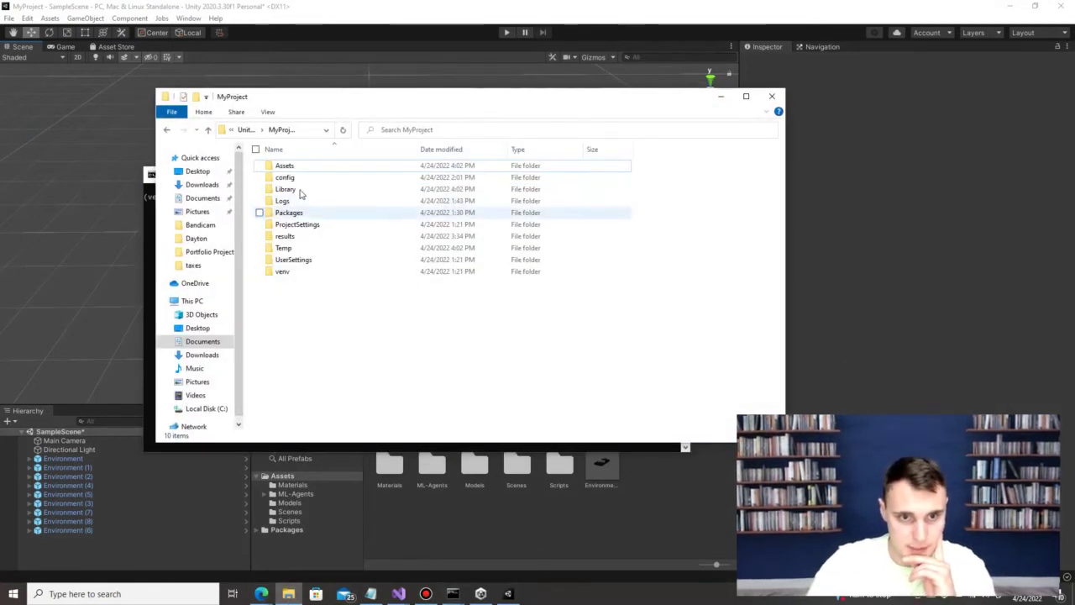
Step: Delete the test3 folder from MyProject\results and recall the mlagents-learn command in the console
{"action": "left_click", "coordinate": [289, 237]}
{"action": "double_click", "coordinate": [292, 239]}
{"action": "left_click", "coordinate": [346, 190]}
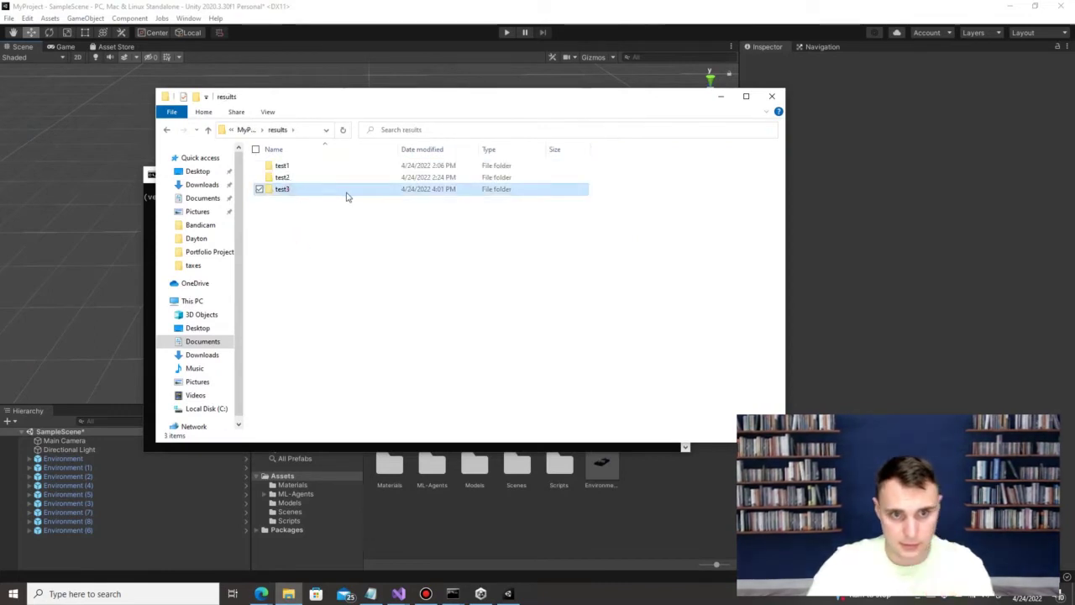
{"action": "key", "text": "Delete"}
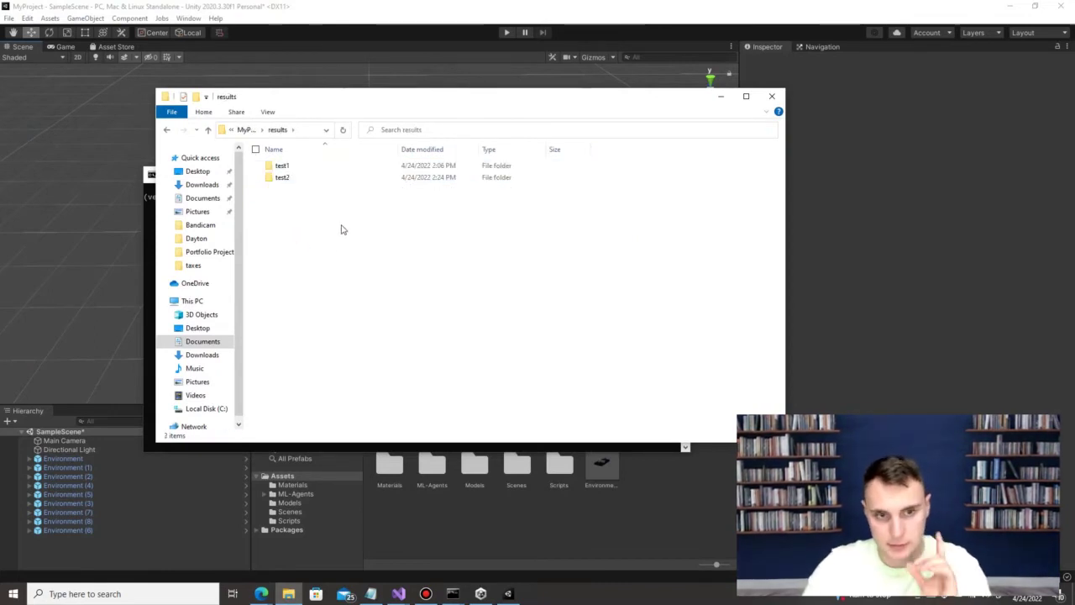
{"action": "left_click", "coordinate": [720, 96]}
{"action": "left_click", "coordinate": [411, 242]}
{"action": "key", "text": "Up"}
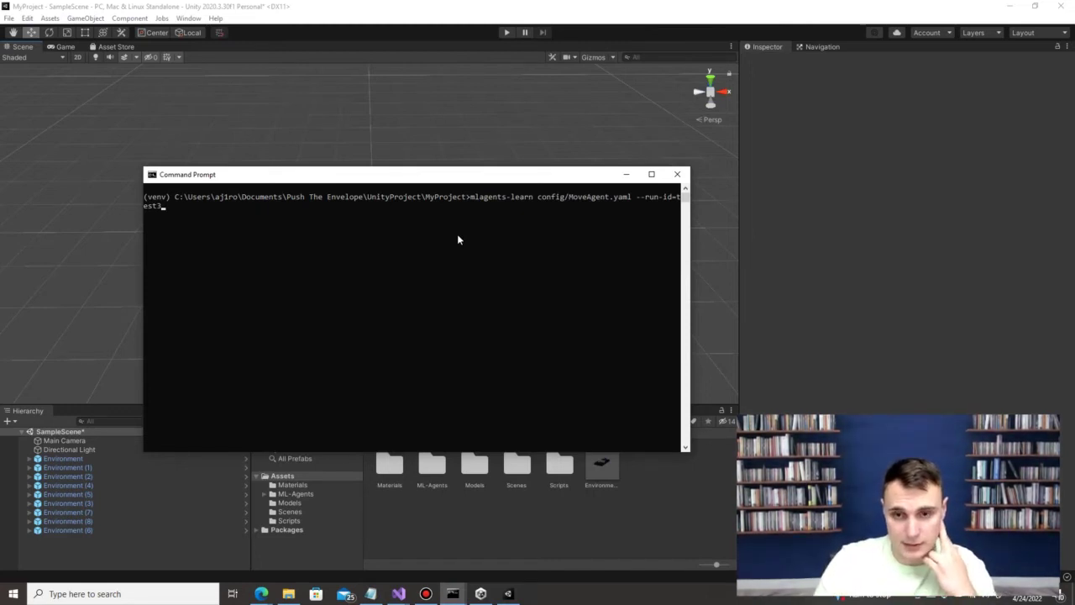
Step: Launch mlagents-learn config/MoveAgent.yaml --run-id=test3 and return to Unity for training
{"action": "key", "text": "Return"}
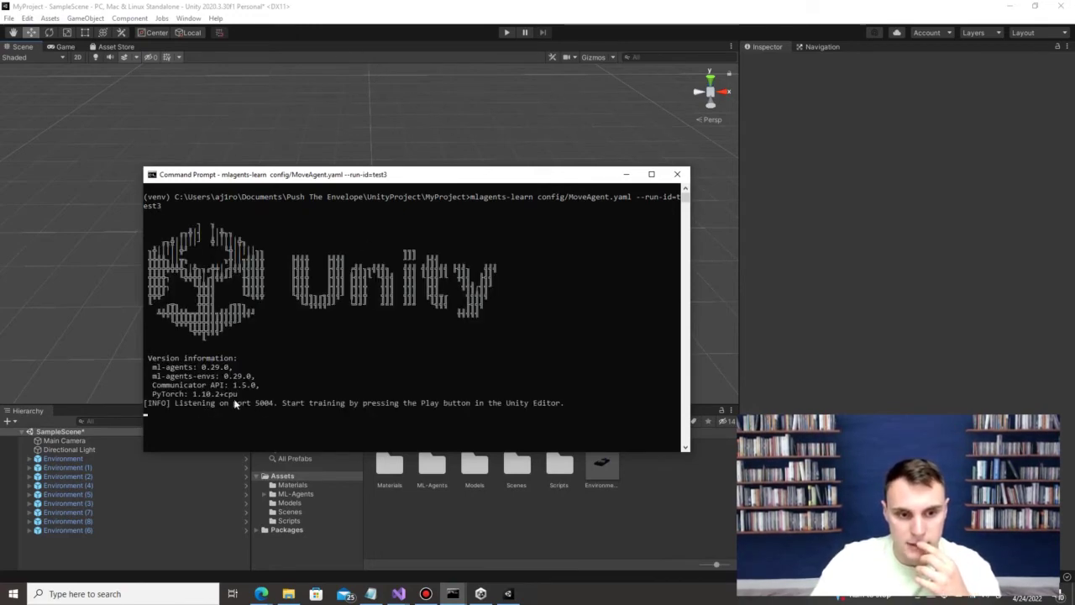
{"action": "left_click", "coordinate": [439, 145]}
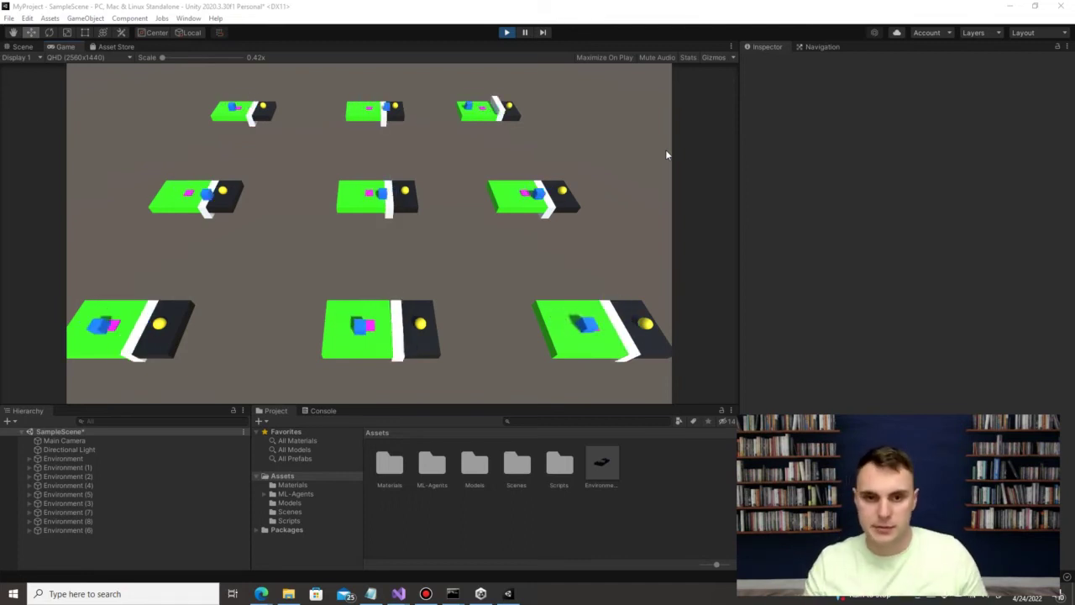
Step: Exit Play mode to end training and switch to MoveAgent.cs in Visual Studio
{"action": "left_click", "coordinate": [507, 32]}
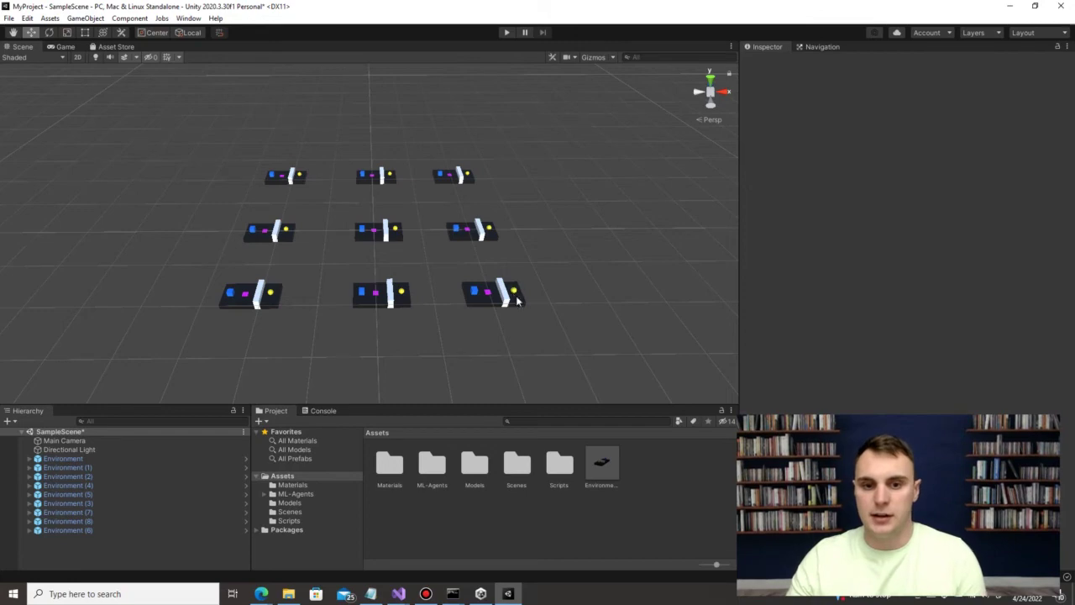
{"action": "left_click", "coordinate": [395, 590]}
{"action": "left_click", "coordinate": [438, 548]}
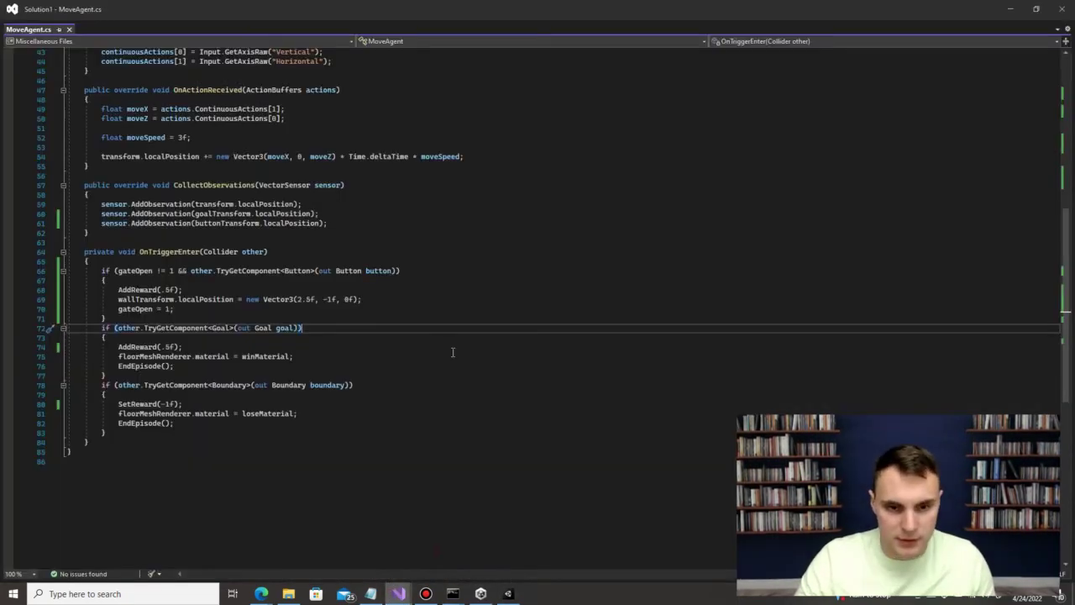
Step: Duplicate the sensor.AddObservation(buttonTransform.localPosition) line onto a new line below
{"action": "left_click", "coordinate": [210, 308]}
{"action": "scroll", "coordinate": [208, 308], "scroll_direction": "up", "scroll_amount": 4}
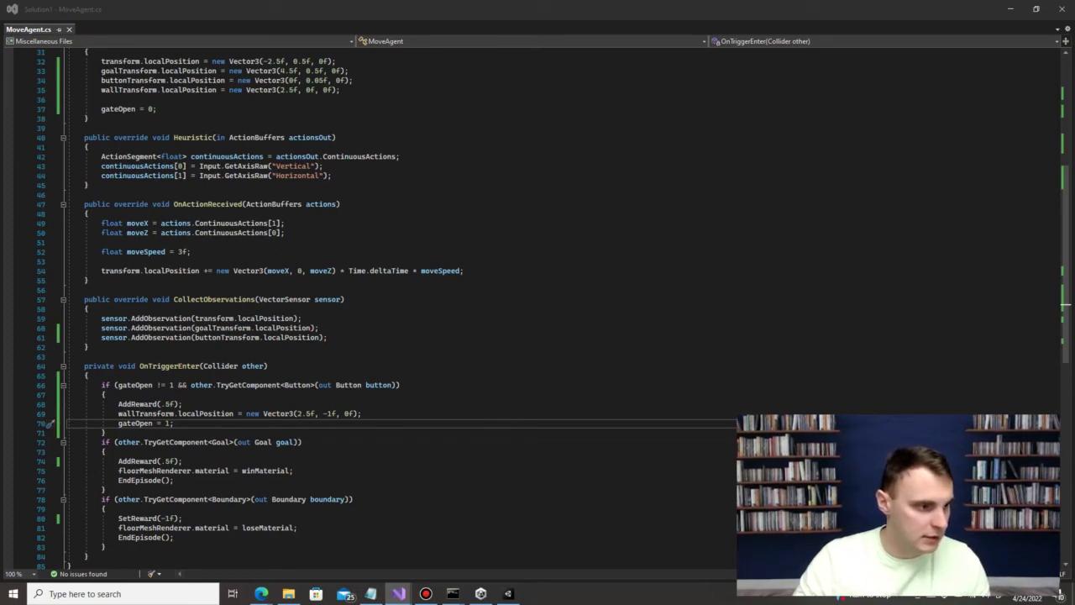
{"action": "left_click", "coordinate": [233, 241]}
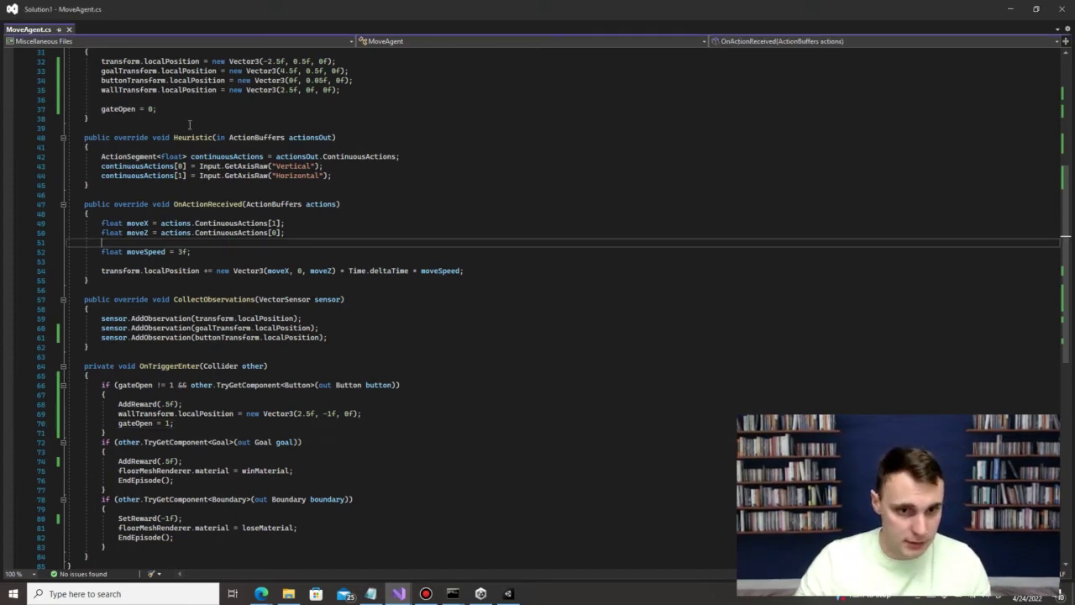
{"action": "left_click_drag", "start_coordinate": [339, 336], "coordinate": [101, 337]}
{"action": "key", "text": "ctrl+c"}
{"action": "key", "text": "End"}
{"action": "key", "text": "Return"}
{"action": "key", "text": "ctrl+v"}
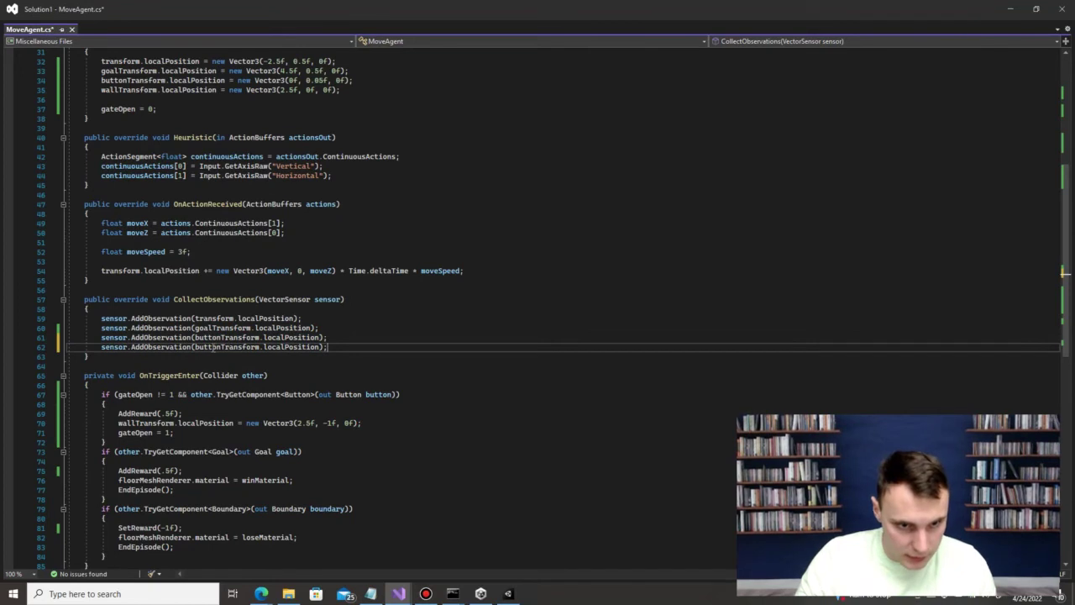
Step: Change the copied observation's argument to gateOpen and save MoveAgent.cs
{"action": "left_click_drag", "start_coordinate": [195, 347], "coordinate": [320, 348]}
{"action": "type", "text": "gateO"}
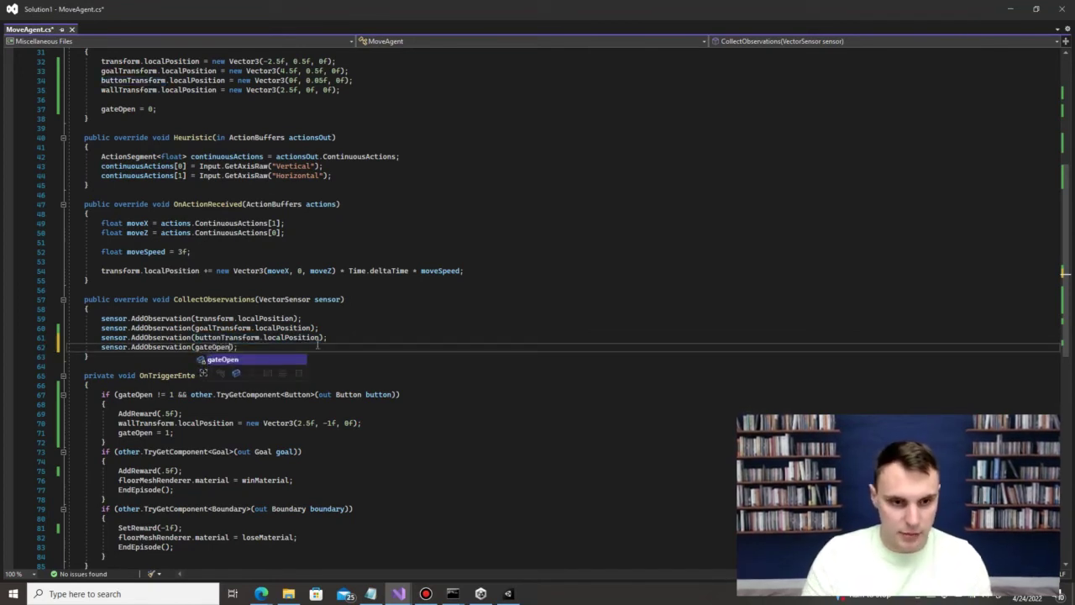
{"action": "type", "text": "pen"}
{"action": "left_click", "coordinate": [403, 311]}
{"action": "scroll", "coordinate": [403, 311], "scroll_direction": "up", "scroll_amount": 10}
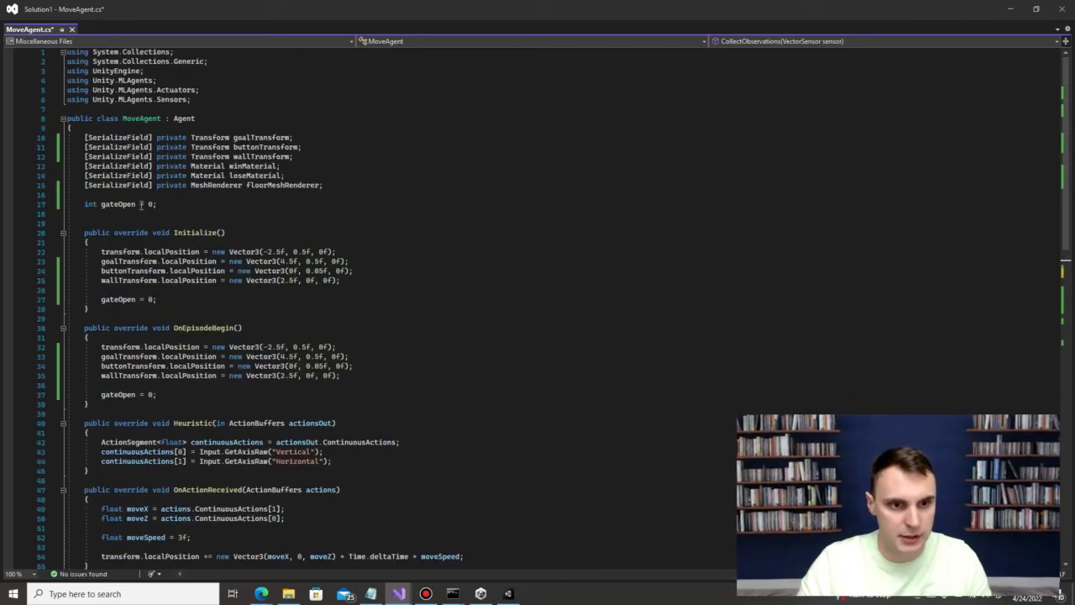
{"action": "scroll", "coordinate": [146, 204], "scroll_direction": "down", "scroll_amount": 10}
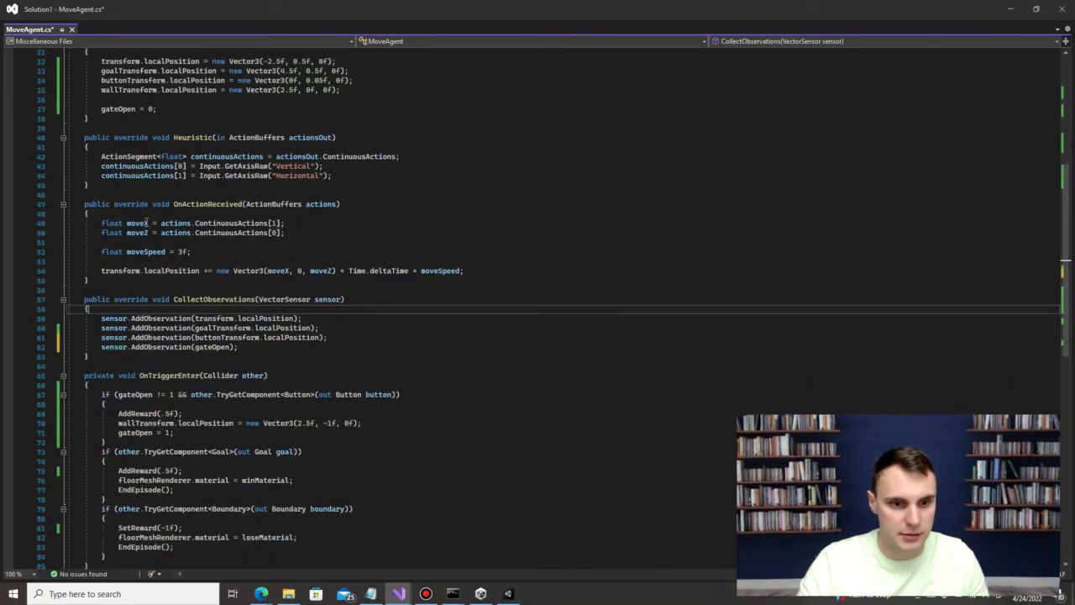
{"action": "left_click", "coordinate": [263, 348]}
{"action": "key", "text": "ctrl+s"}
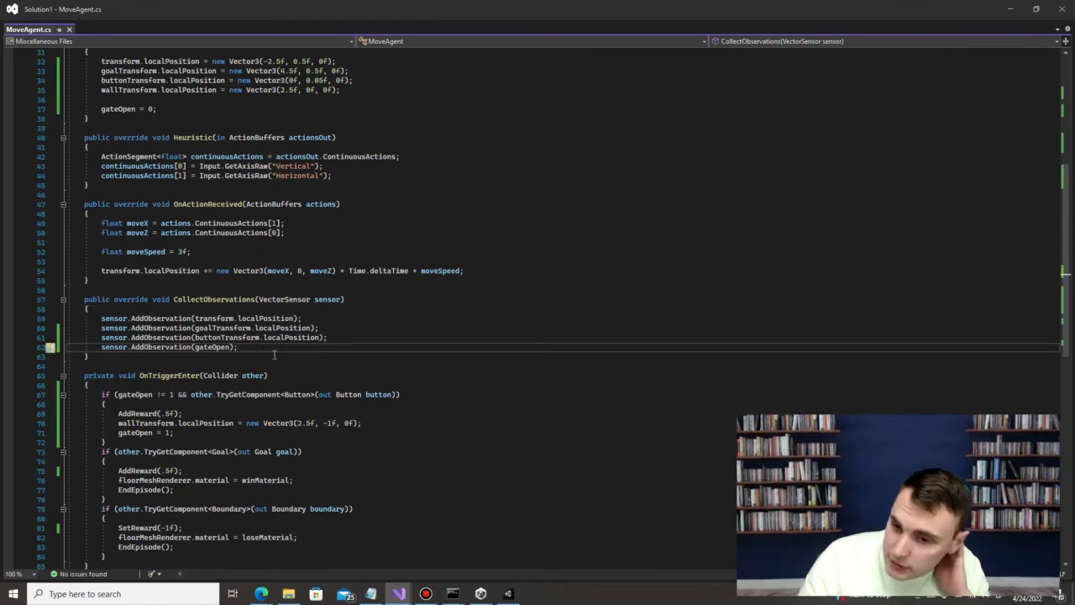
{"action": "scroll", "coordinate": [267, 357], "scroll_direction": "up", "scroll_amount": 10}
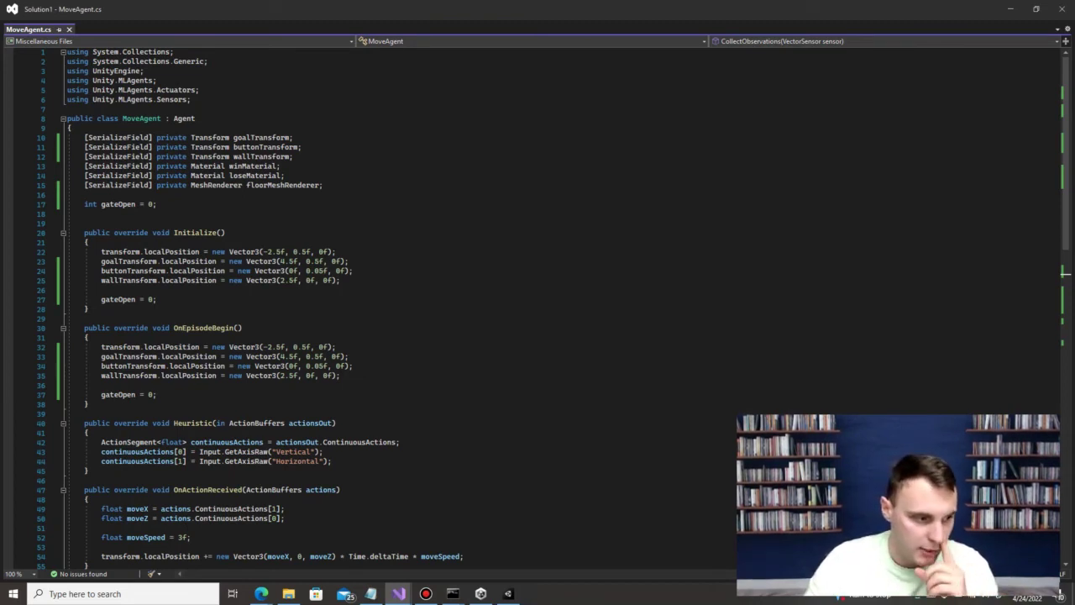
Step: In the Environment prefab, slide the Agent along X to test its range, leaving it at X -1.48
{"action": "left_click", "coordinate": [481, 593]}
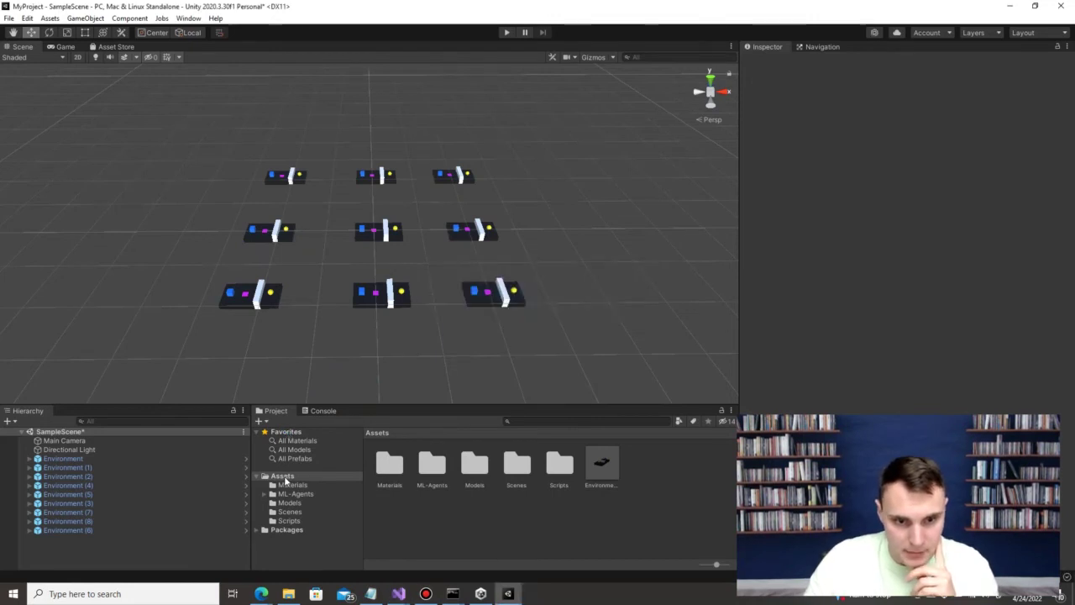
{"action": "double_click", "coordinate": [602, 465]}
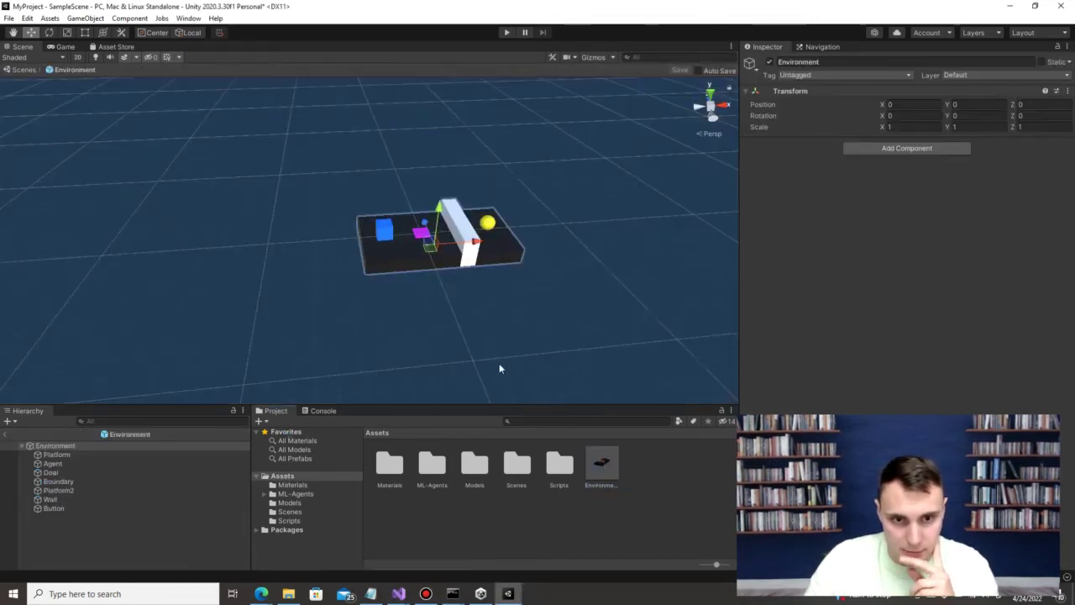
{"action": "left_click", "coordinate": [389, 228]}
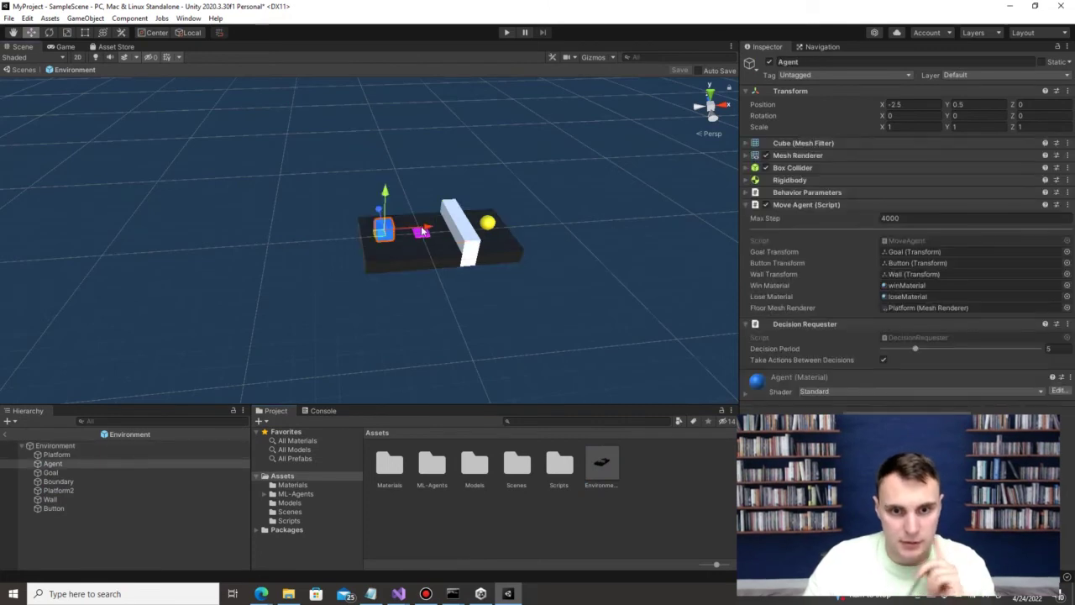
{"action": "left_click_drag", "start_coordinate": [305, 241], "coordinate": [291, 257], "text": "alt"}
{"action": "left_click_drag", "start_coordinate": [439, 235], "coordinate": [427, 233]}
{"action": "left_click_drag", "start_coordinate": [426, 231], "coordinate": [451, 231]}
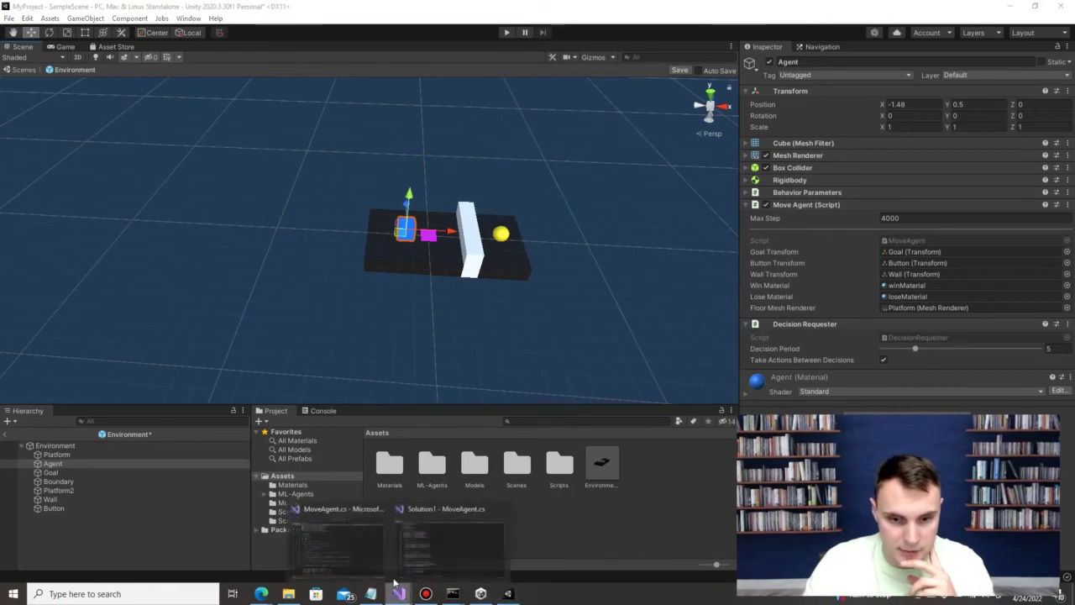
{"action": "left_click", "coordinate": [450, 542]}
{"action": "left_click", "coordinate": [205, 261]}
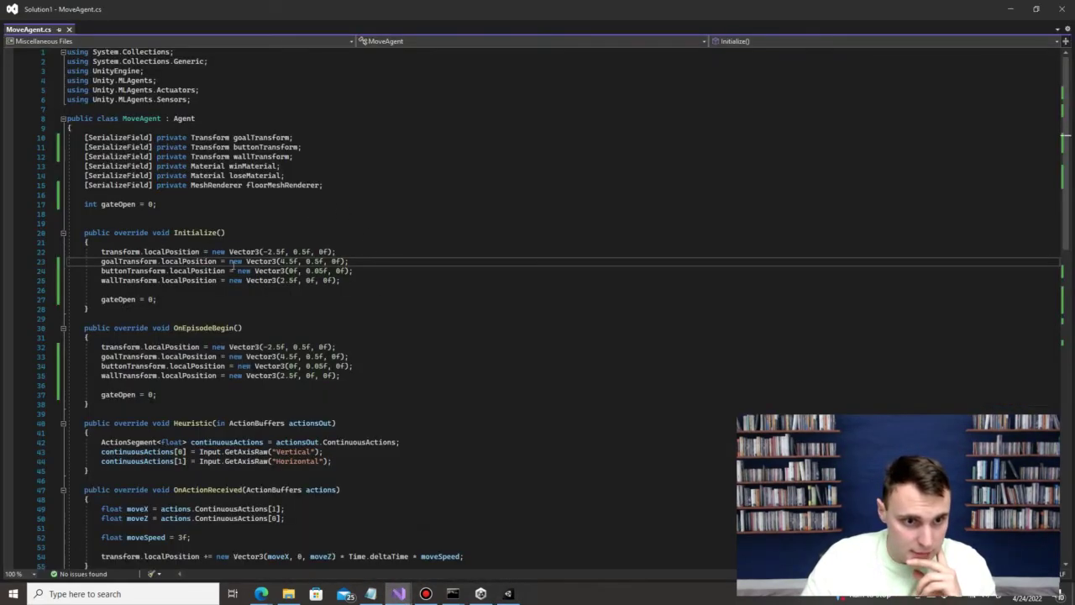
Step: On line 22, replace the agent's fixed start X of -2.5f with Random.Range(-3f, -1.5f)
{"action": "left_click_drag", "start_coordinate": [288, 251], "coordinate": [267, 251]}
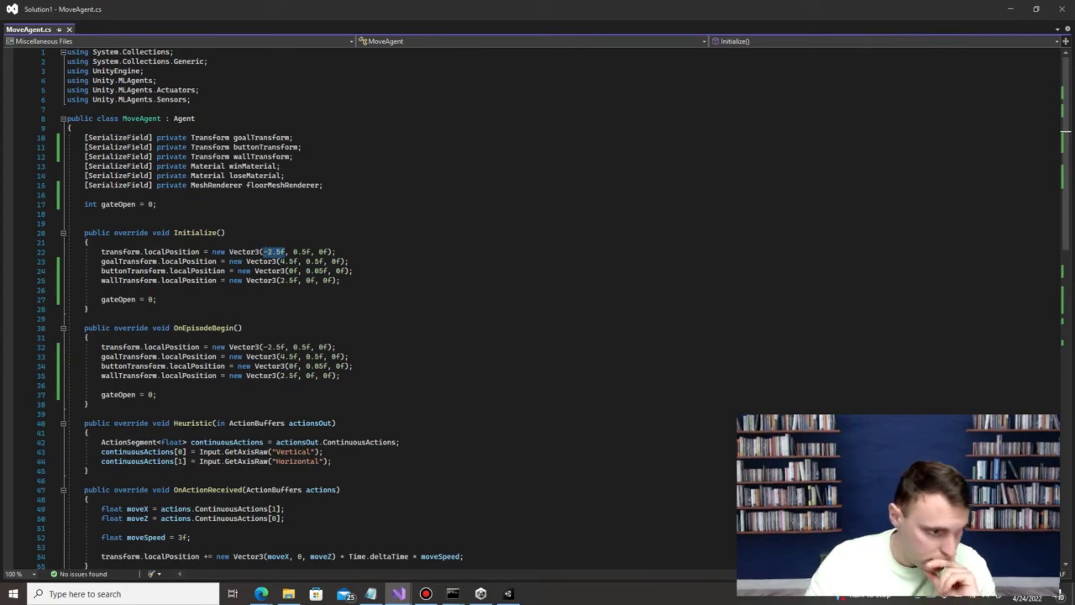
{"action": "type", "text": "Random.Rand"}
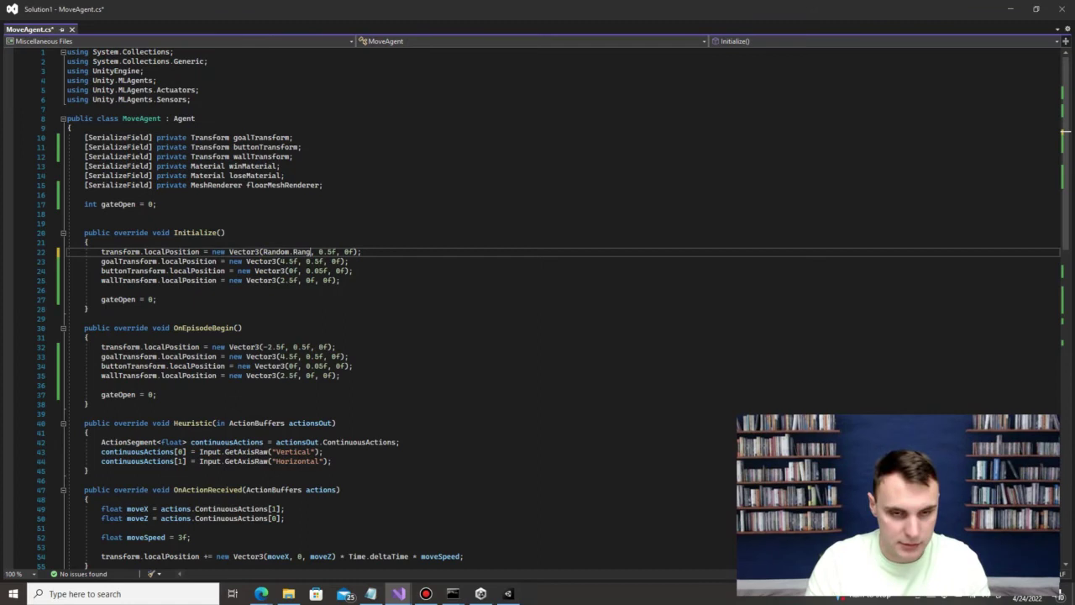
{"action": "type", "text": "ge(-3f"}
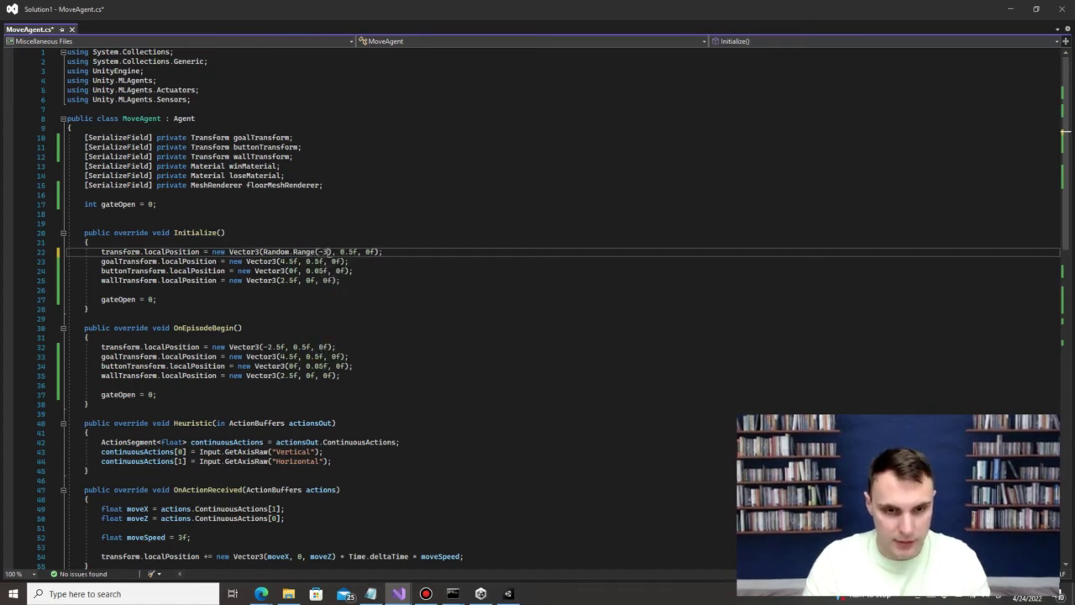
{"action": "type", "text": ", -1.5"}
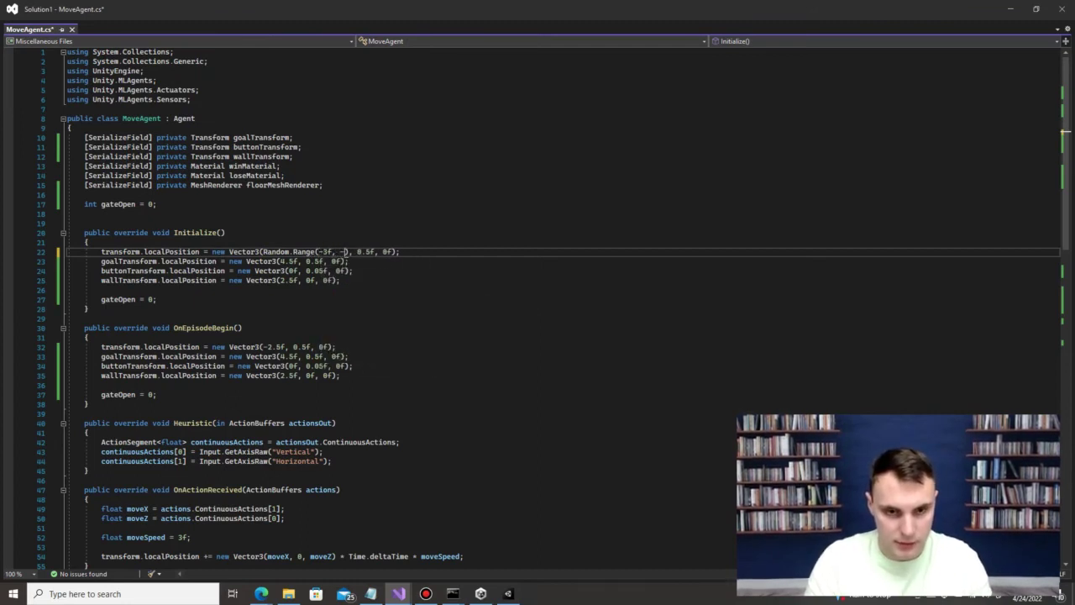
{"action": "type", "text": "f"}
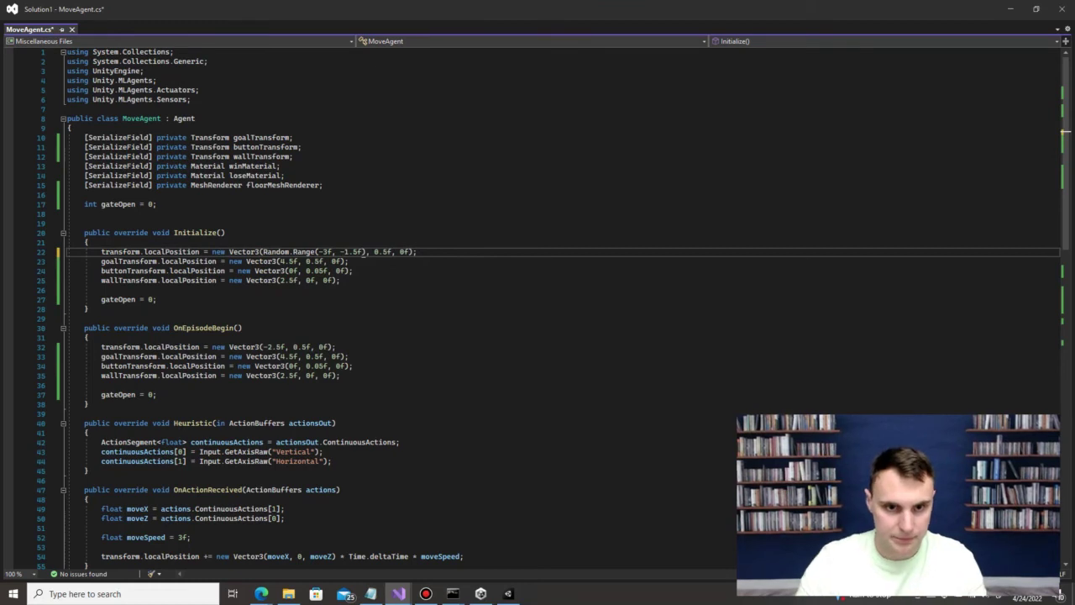
{"action": "left_click", "coordinate": [509, 594]}
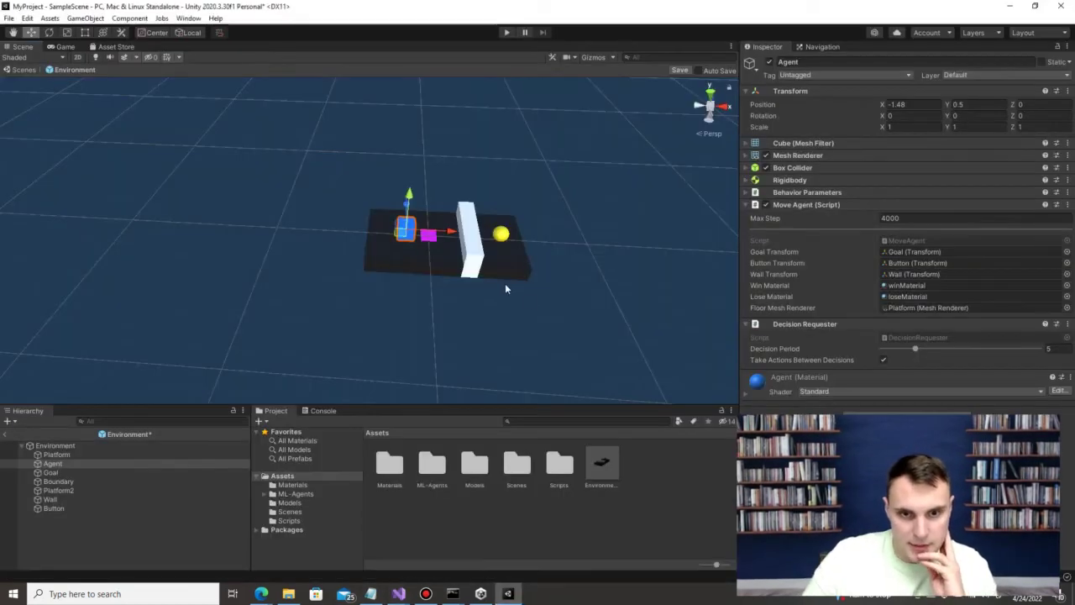
Step: Slide the Agent back and forth along Z to test how far it can reach across the platform
{"action": "left_click_drag", "start_coordinate": [405, 205], "coordinate": [405, 220]}
{"action": "left_click_drag", "start_coordinate": [269, 227], "coordinate": [583, 243], "text": "alt"}
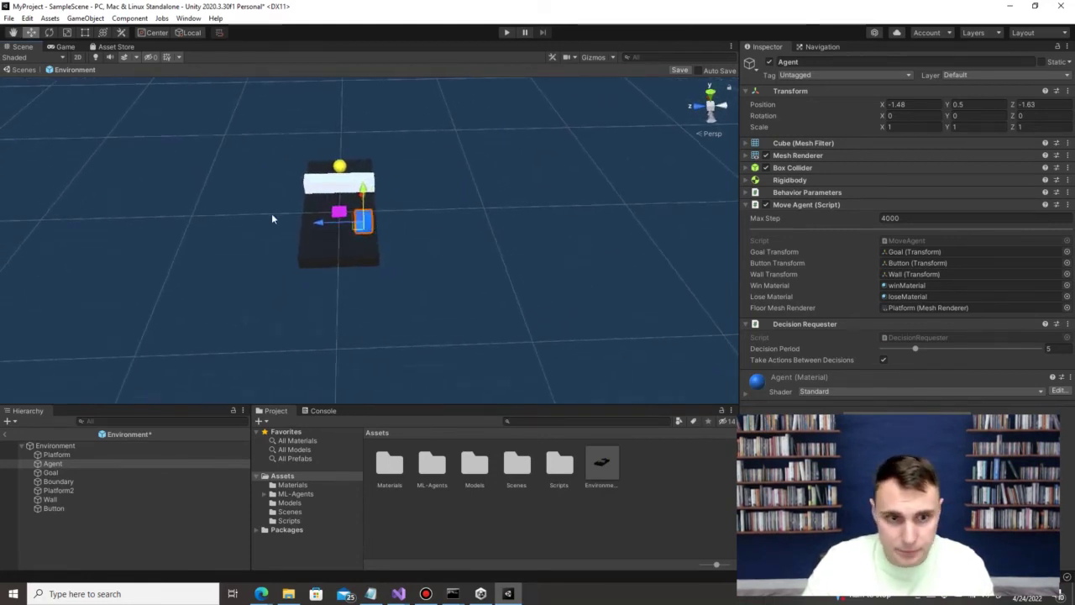
{"action": "left_click_drag", "start_coordinate": [322, 224], "coordinate": [274, 220]}
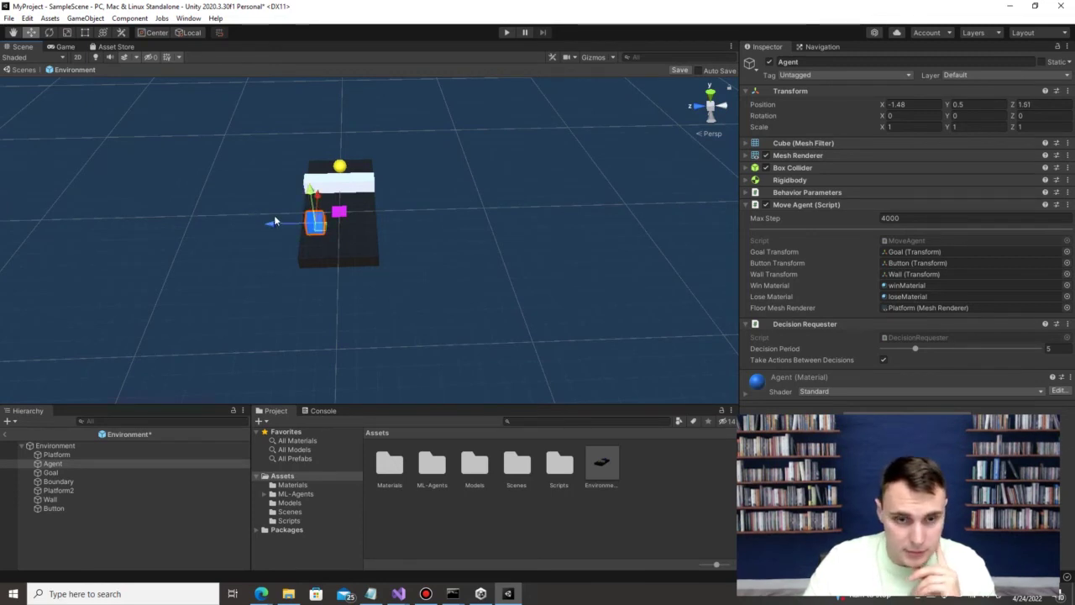
{"action": "mouse_move", "coordinate": [398, 594]}
{"action": "left_click", "coordinate": [450, 546]}
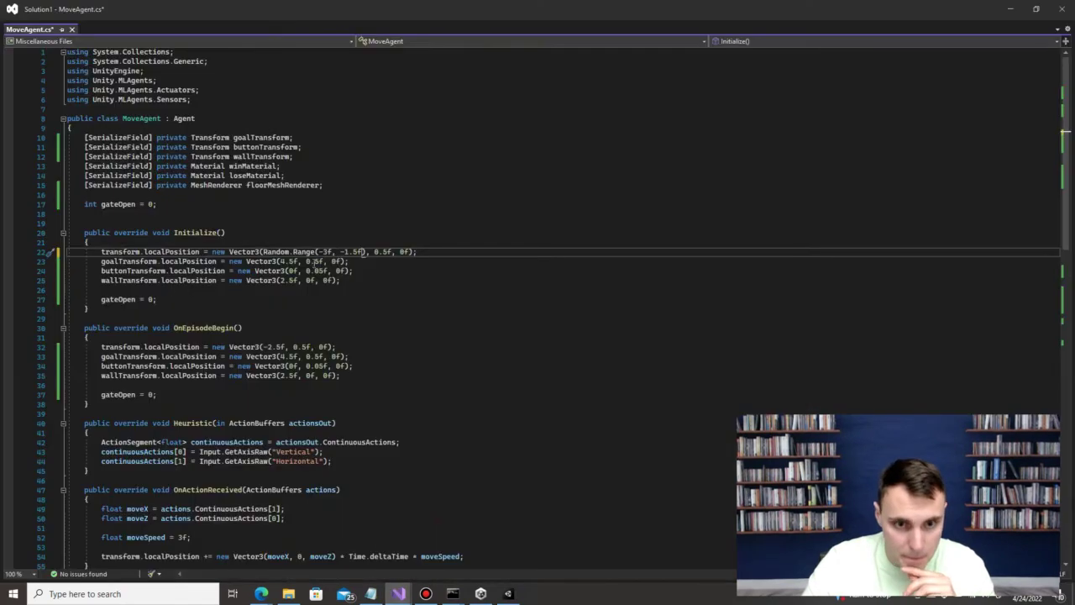
Step: On line 22, replace the agent's start Z of 0f with Random.Range(-1.5f, 1.5f)
{"action": "key", "text": "BackSpace"}
{"action": "key", "text": "BackSpace"}
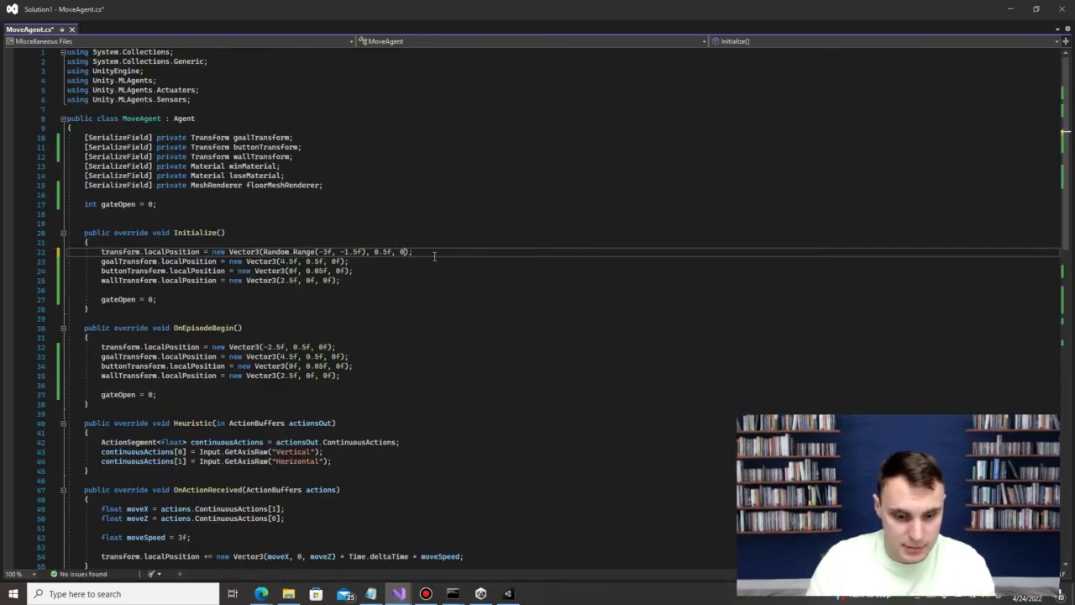
{"action": "type", "text": "Random.Range("}
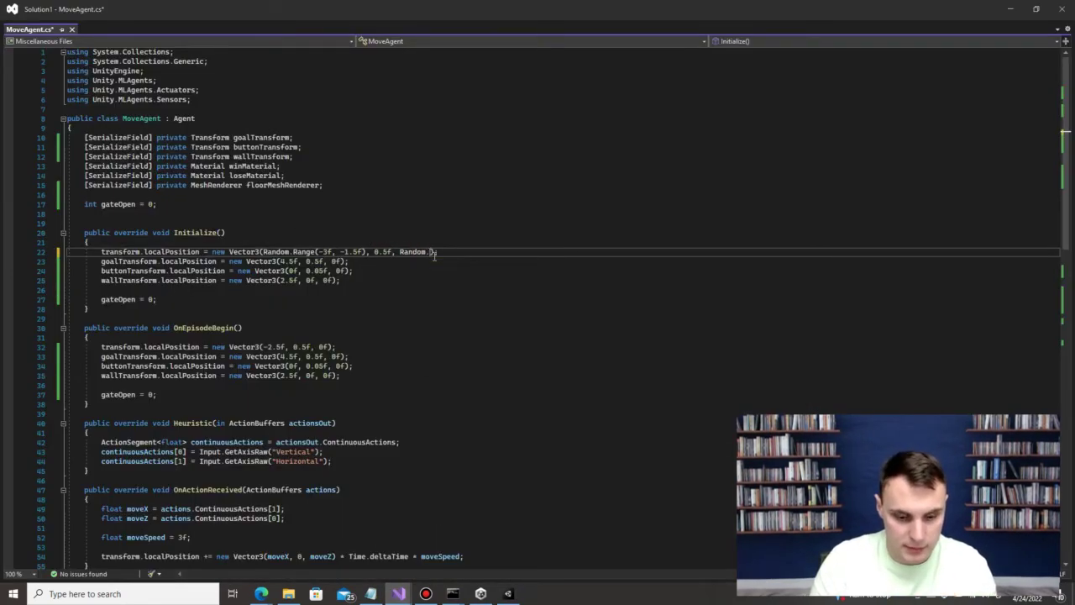
{"action": "type", "text": "-"}
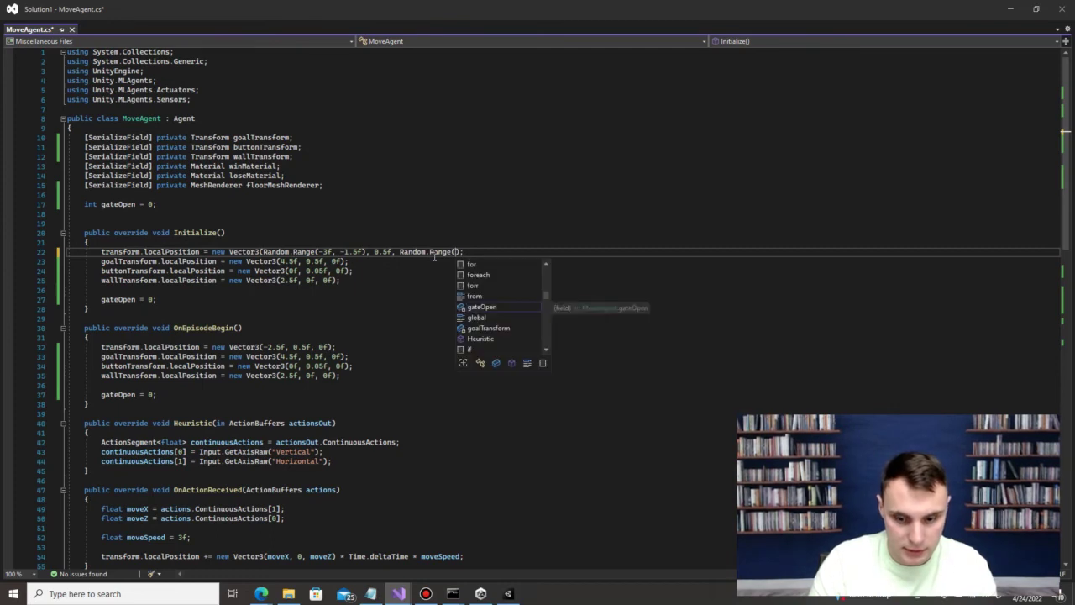
{"action": "type", "text": "1.5f, 1.5f"}
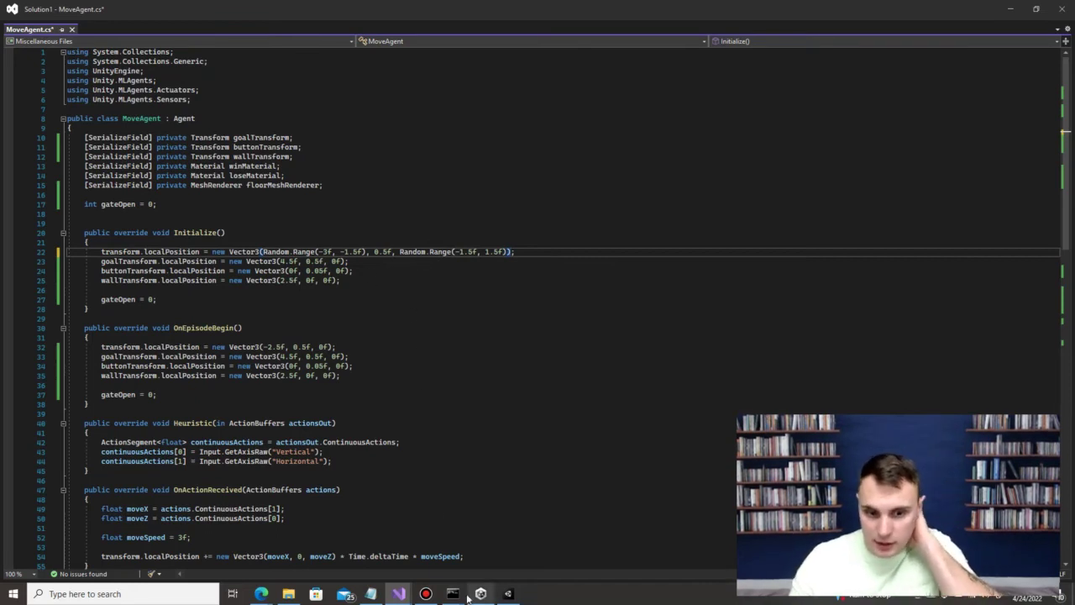
{"action": "left_click", "coordinate": [507, 594]}
Step: Select the pink Button and slide it along X to check where it can sit
{"action": "left_click_drag", "start_coordinate": [319, 208], "coordinate": [403, 206], "text": "alt"}
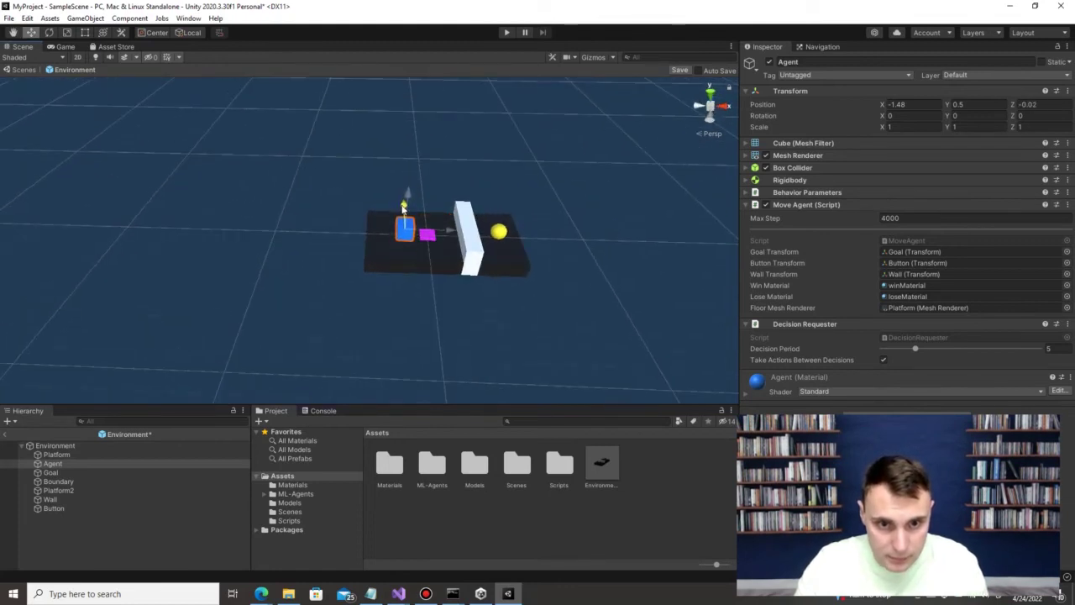
{"action": "left_click", "coordinate": [427, 236]}
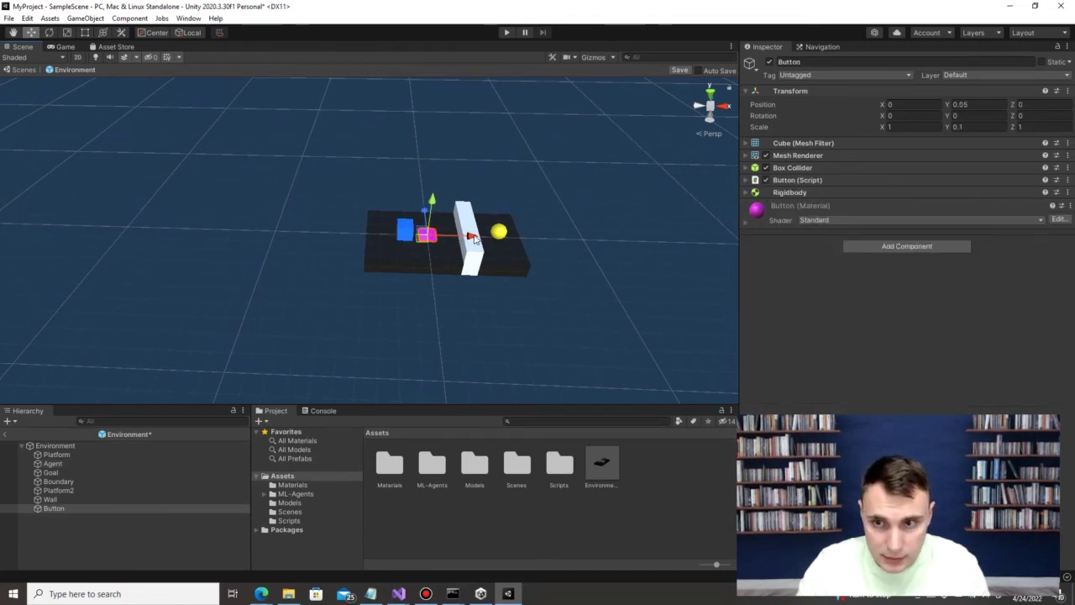
{"action": "mouse_move", "coordinate": [471, 236]}
{"action": "left_mouse_down"}
{"action": "mouse_move", "coordinate": [490, 236]}
{"action": "mouse_move", "coordinate": [476, 237]}
{"action": "left_mouse_up"}
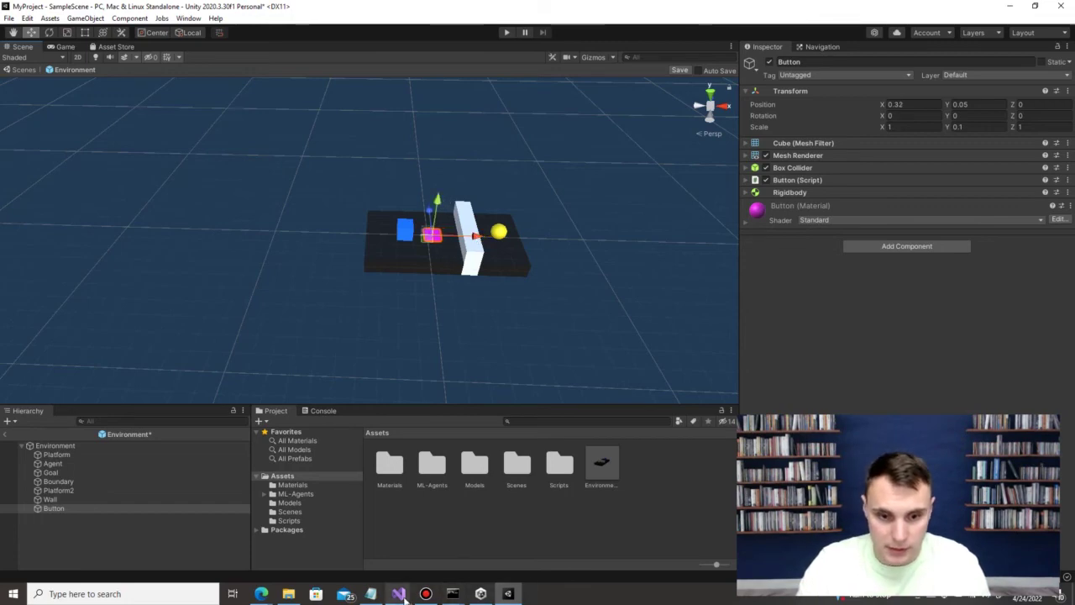
{"action": "mouse_move", "coordinate": [398, 594]}
{"action": "left_click", "coordinate": [453, 544]}
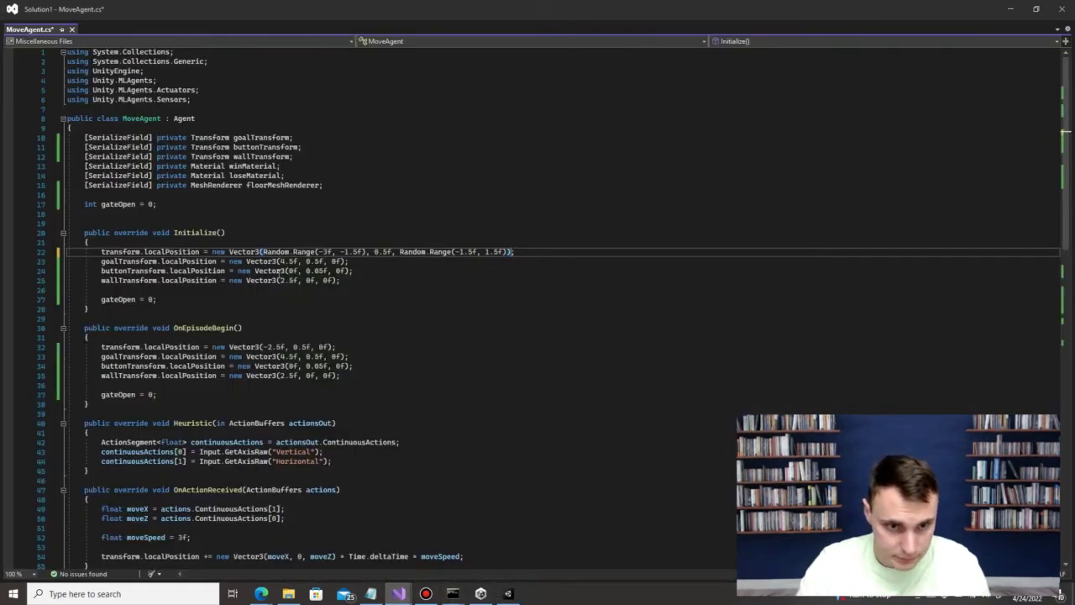
Step: Randomize the button's X (0f–1f) and Z (-1.5f–1.5f), and reuse that Z range for the goal
{"action": "double_click", "coordinate": [293, 270]}
{"action": "type", "text": "Random.Range"}
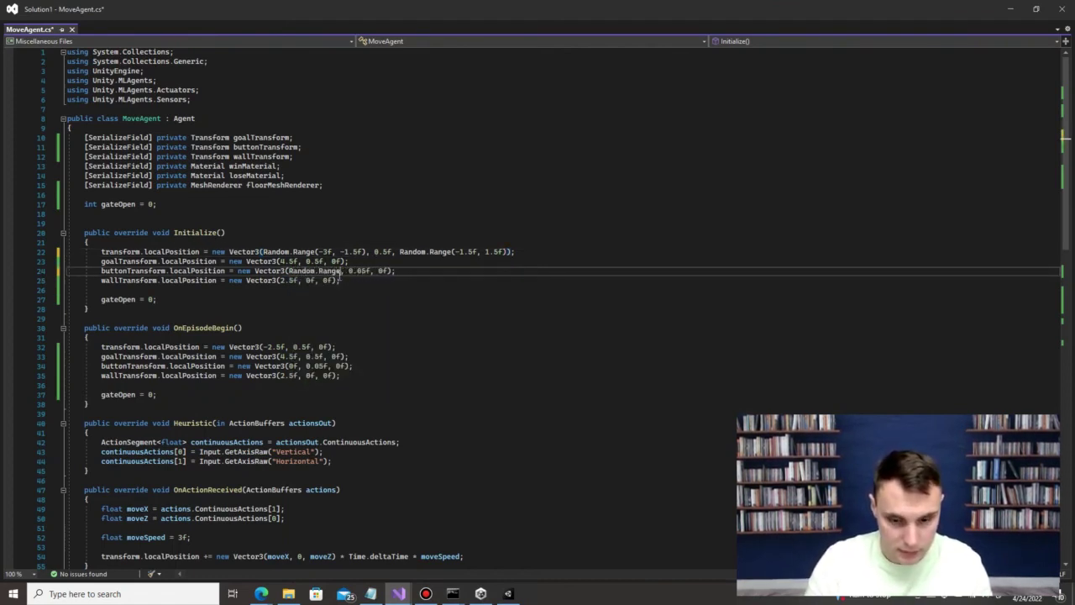
{"action": "type", "text": "(0f, 1f), 0.05f, "}
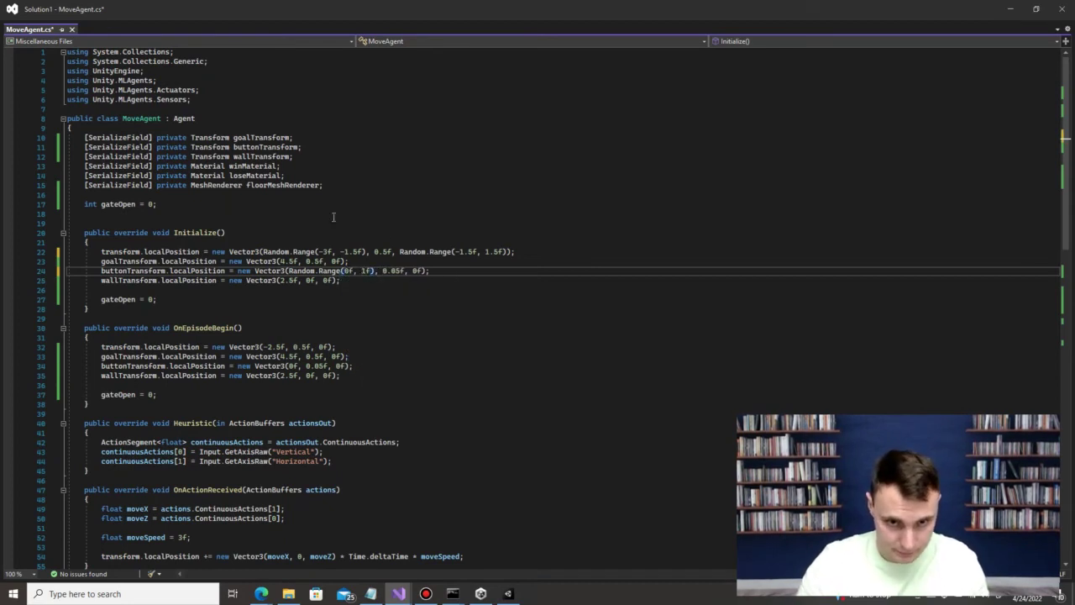
{"action": "type", "text": "Random."}
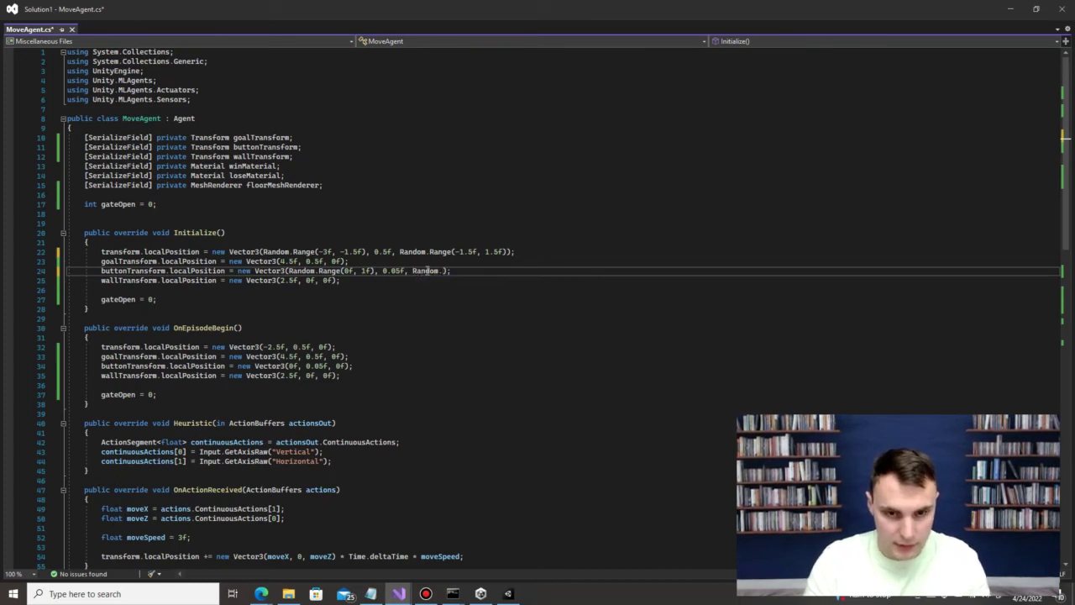
{"action": "type", "text": "Range("}
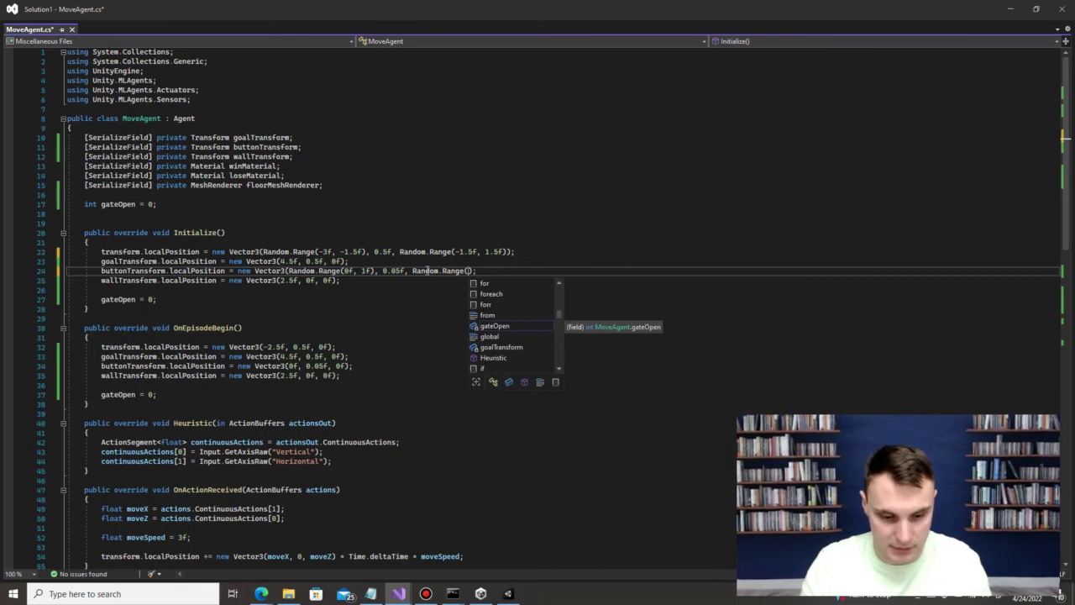
{"action": "type", "text": "-1.5f"}
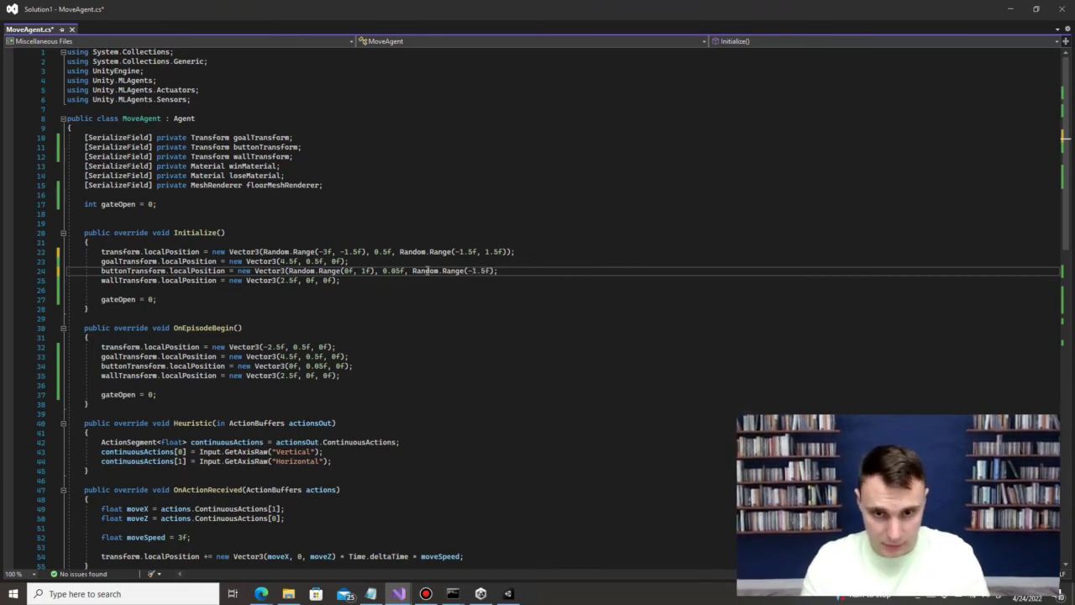
{"action": "type", "text": ", 1.5f"}
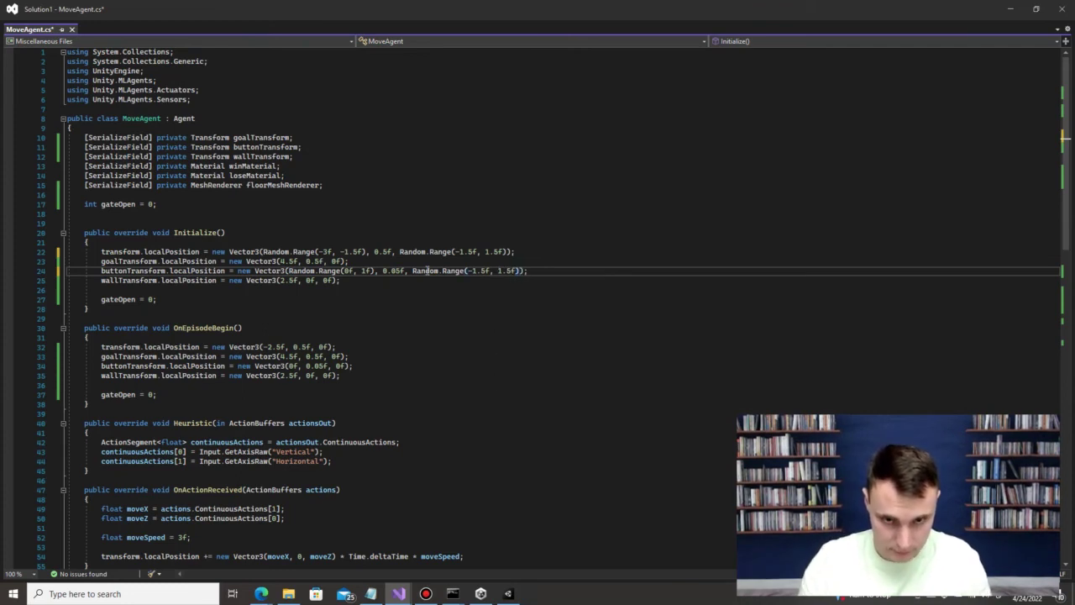
{"action": "left_click", "coordinate": [314, 252]}
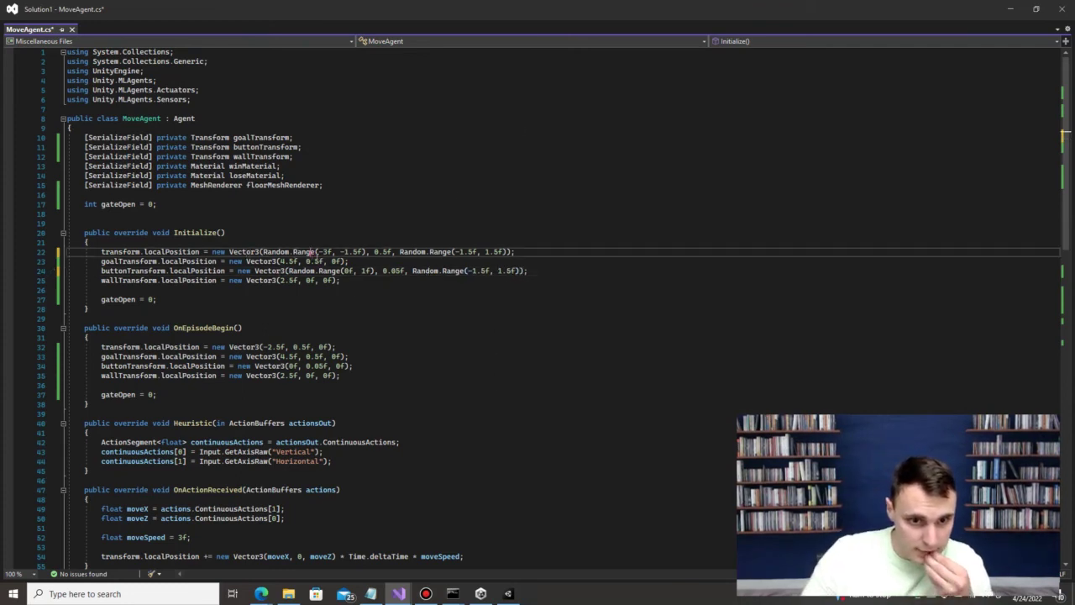
{"action": "left_click", "coordinate": [342, 262]}
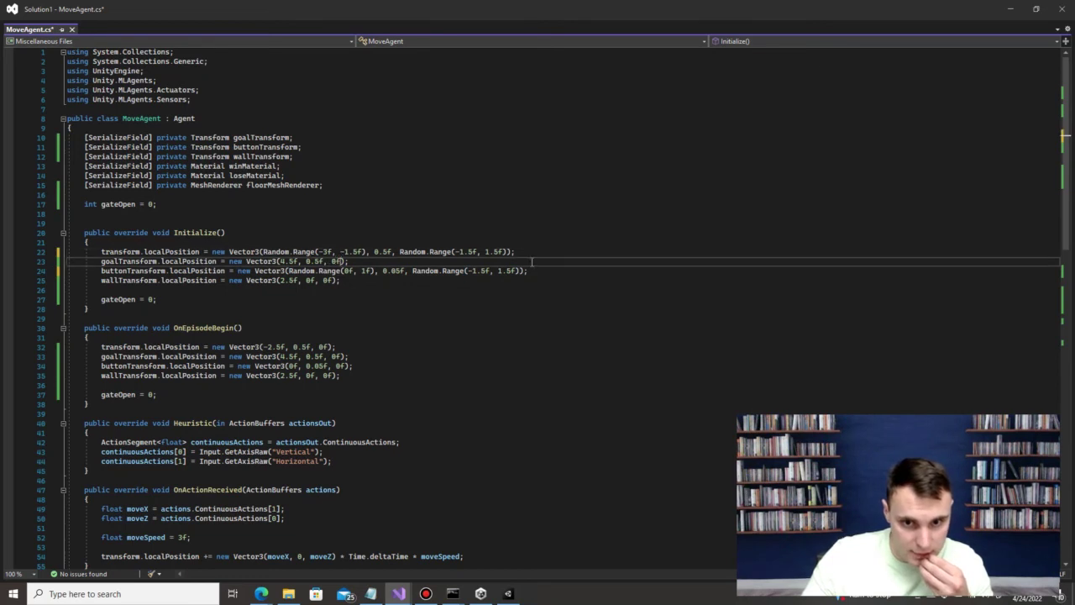
{"action": "left_click_drag", "start_coordinate": [521, 270], "coordinate": [414, 273]}
{"action": "key", "text": "ctrl+c"}
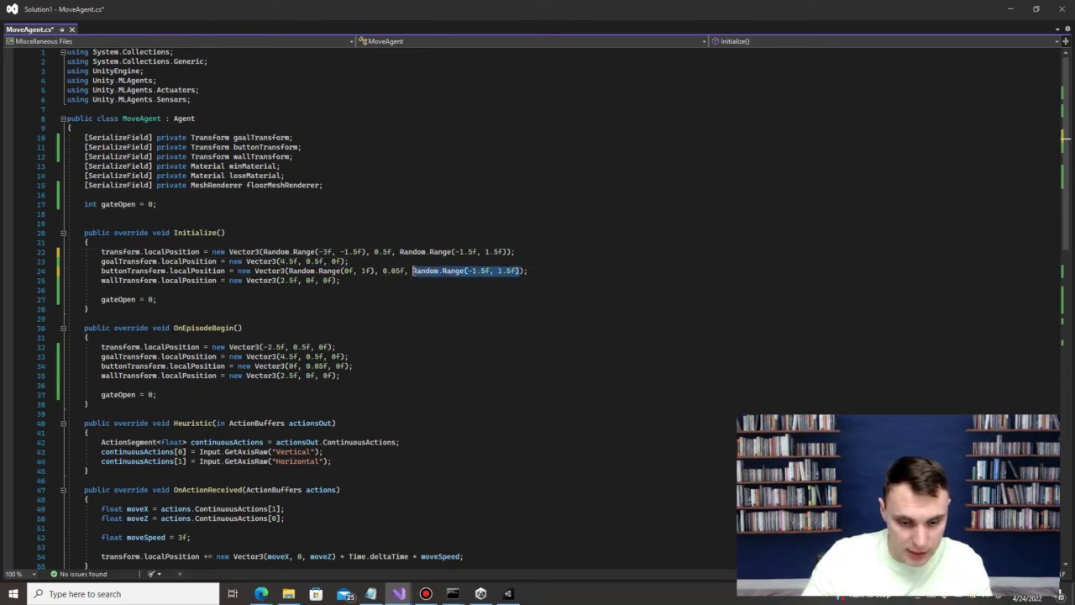
{"action": "double_click", "coordinate": [336, 261]}
{"action": "key", "text": "ctrl+v"}
{"action": "mouse_move", "coordinate": [399, 594]}
{"action": "left_click", "coordinate": [508, 594]}
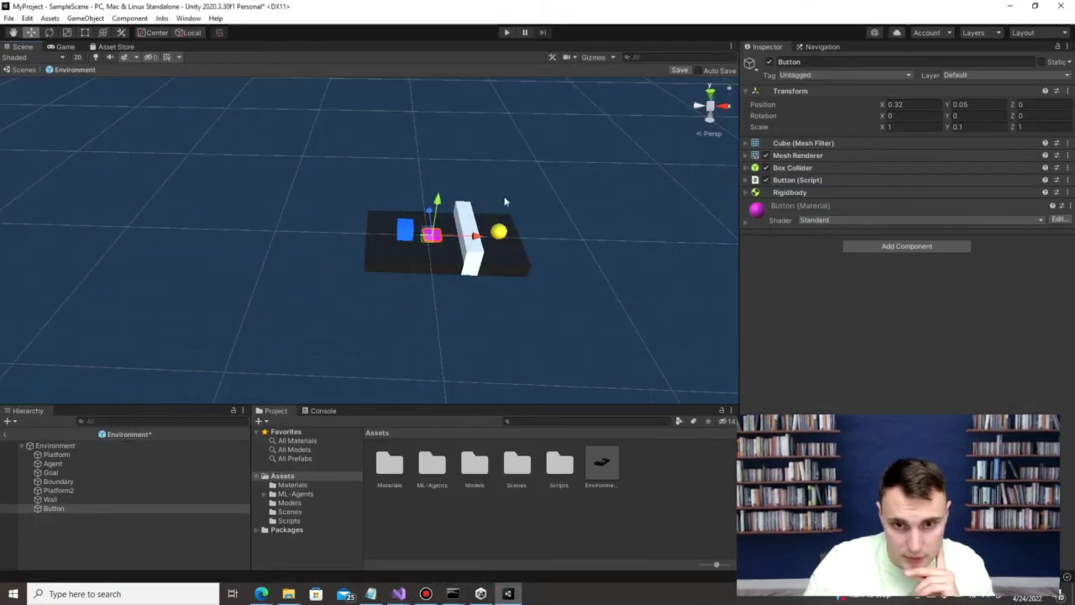
Step: Select the yellow Goal sphere and slide it along X to position 5.14
{"action": "left_click", "coordinate": [499, 238]}
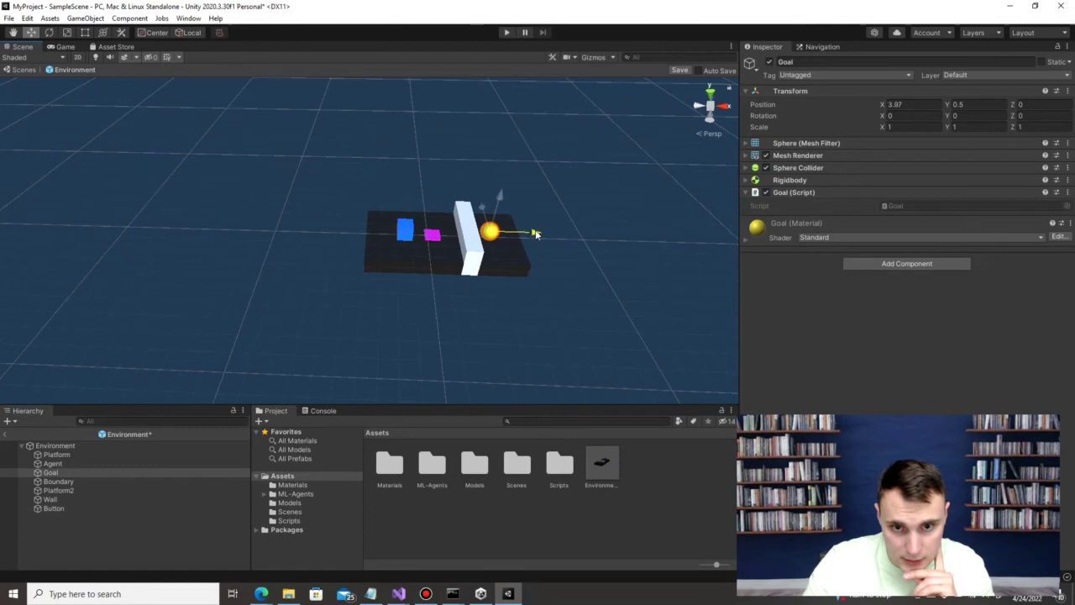
{"action": "left_click_drag", "start_coordinate": [521, 271], "coordinate": [579, 267], "text": "alt"}
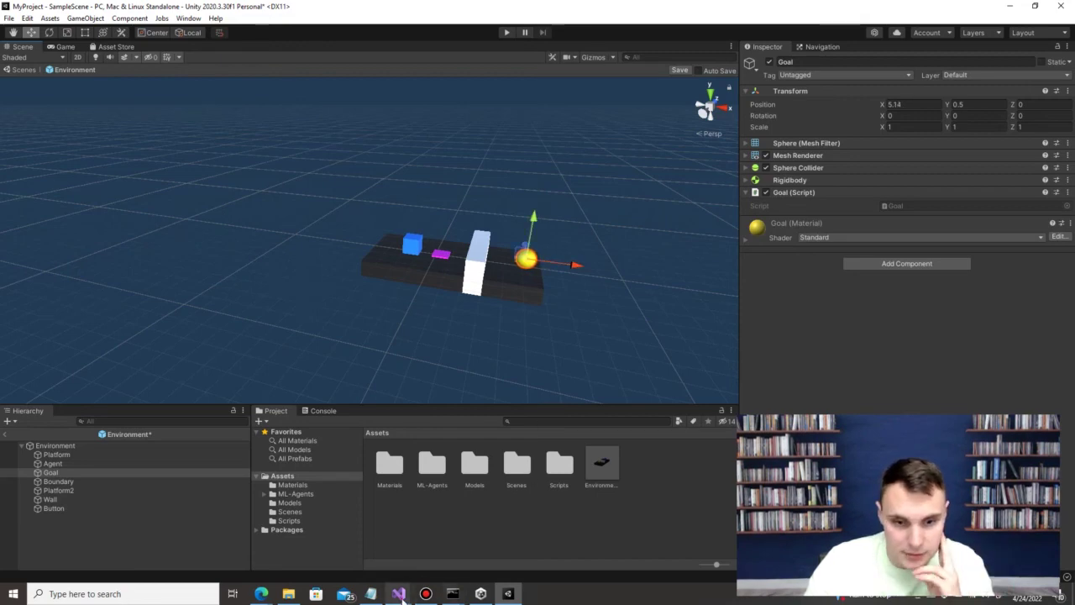
{"action": "mouse_move", "coordinate": [398, 594]}
{"action": "left_click", "coordinate": [427, 542]}
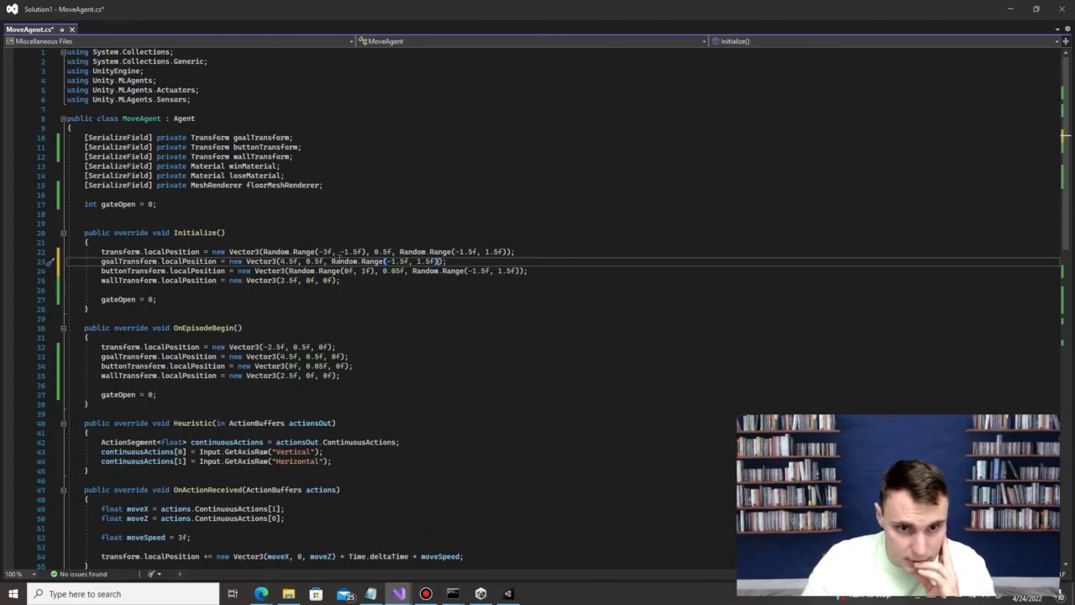
Step: Set the goal's starting X to Random.Range(4f, 5f) on line 23 and save
{"action": "key", "text": "BackSpace"}
{"action": "key", "text": "BackSpace"}
{"action": "key", "text": "BackSpace"}
{"action": "key", "text": "BackSpace"}
{"action": "type", "text": "Random.Range(-1.5f, 1.5f)"}
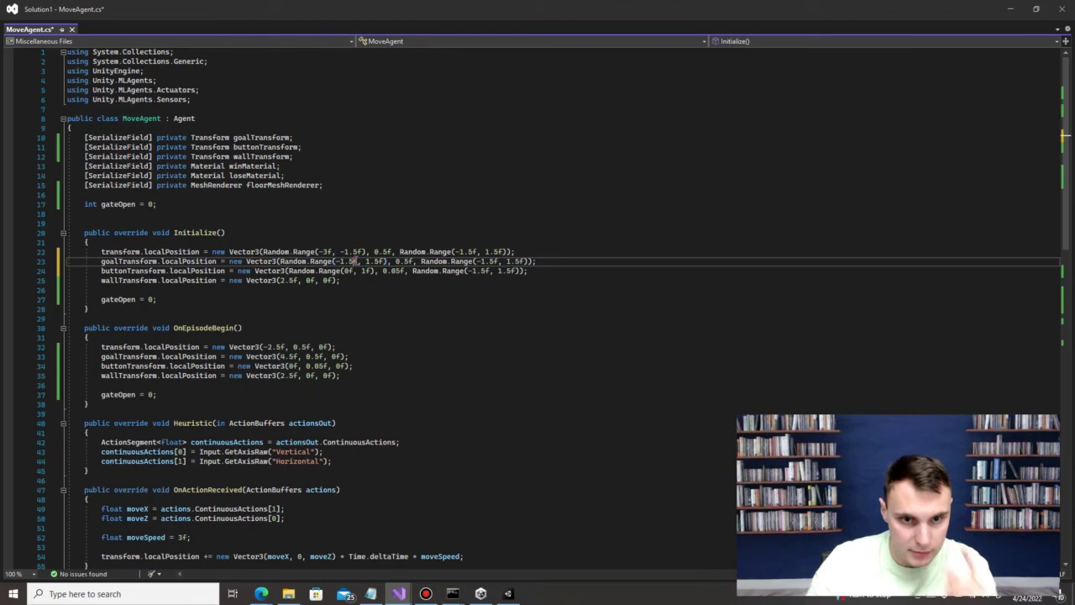
{"action": "key", "text": "BackSpace"}
{"action": "key", "text": "BackSpace"}
{"action": "key", "text": "BackSpace"}
{"action": "key", "text": "BackSpace"}
{"action": "type", "text": "4"}
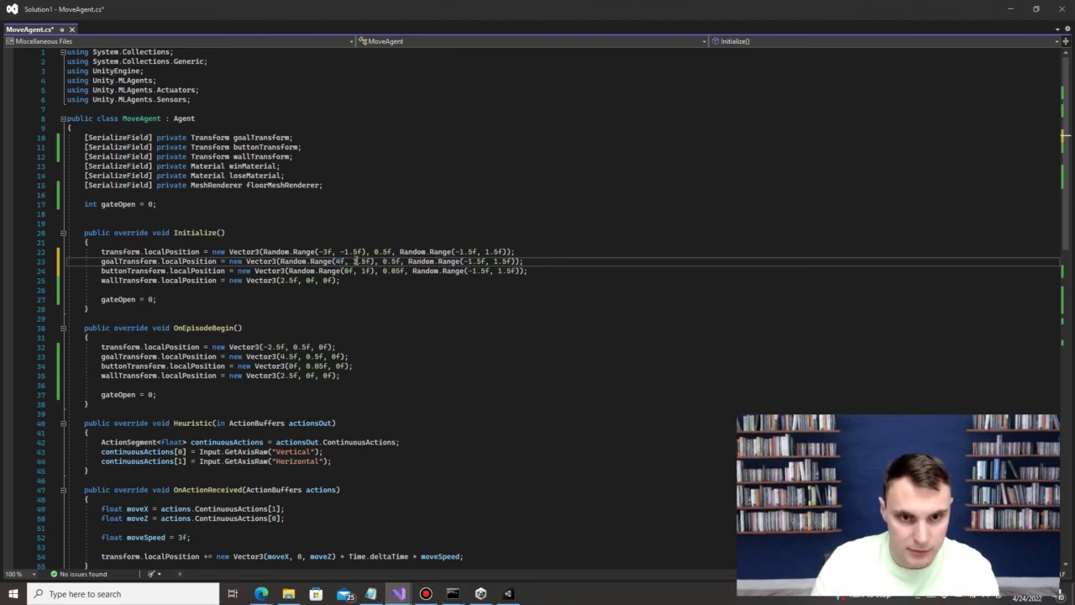
{"action": "key", "text": "BackSpace"}
{"action": "key", "text": "BackSpace"}
{"action": "left_click", "coordinate": [440, 271]}
{"action": "left_click", "coordinate": [449, 279]}
{"action": "key", "text": "ctrl+s"}
Step: Replace the OnEpisodeBegin body with Initialize's randomized start positions and save MoveAgent.cs
{"action": "left_click_drag", "start_coordinate": [158, 299], "coordinate": [102, 251]}
{"action": "key", "text": "ctrl+c"}
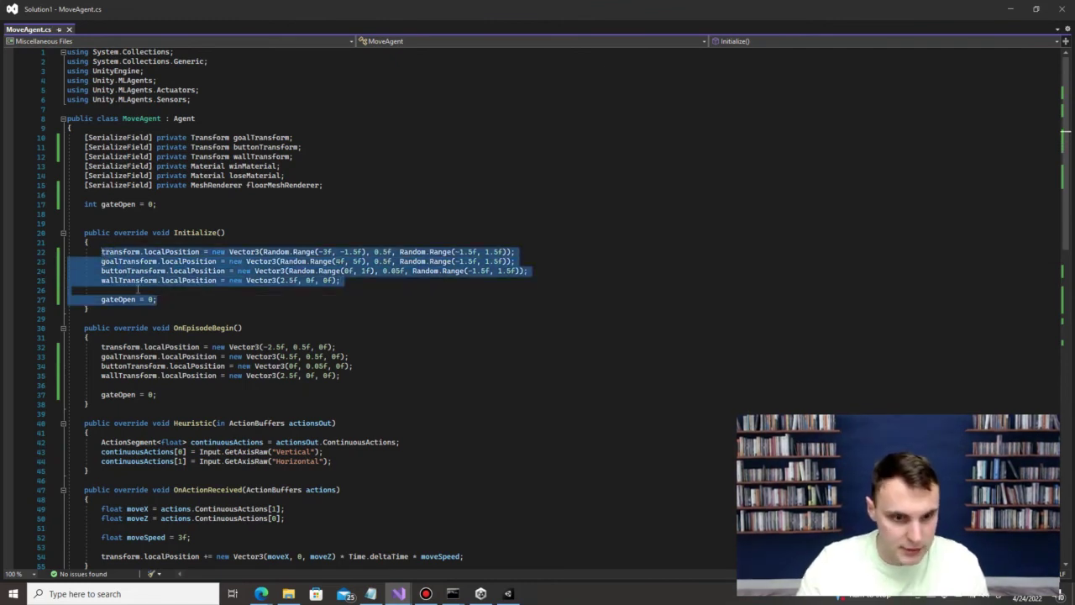
{"action": "left_click_drag", "start_coordinate": [158, 394], "coordinate": [101, 347]}
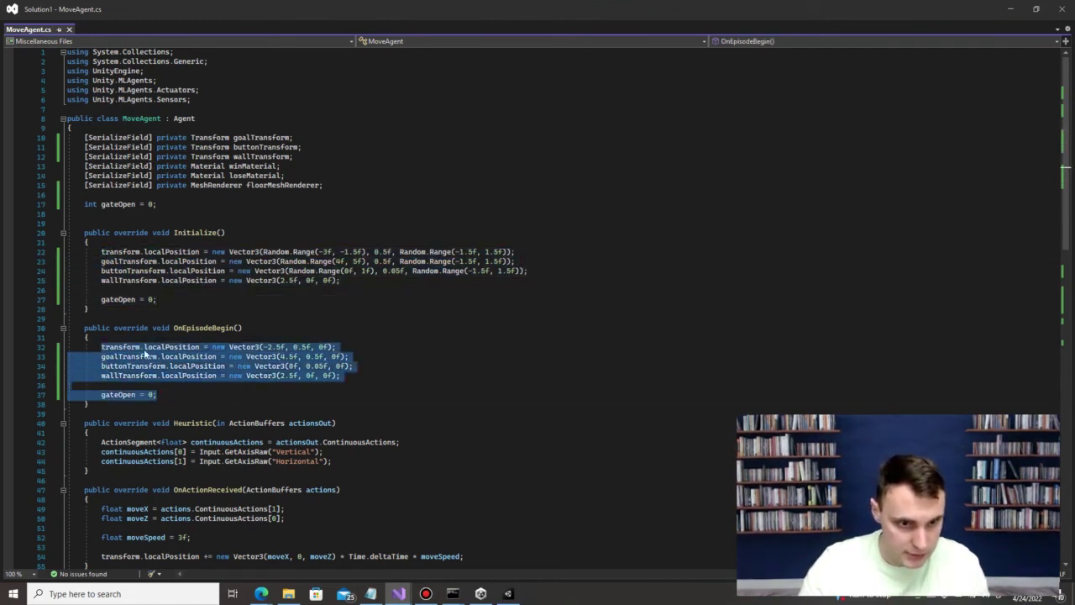
{"action": "key", "text": "ctrl+v"}
{"action": "left_click", "coordinate": [210, 347]}
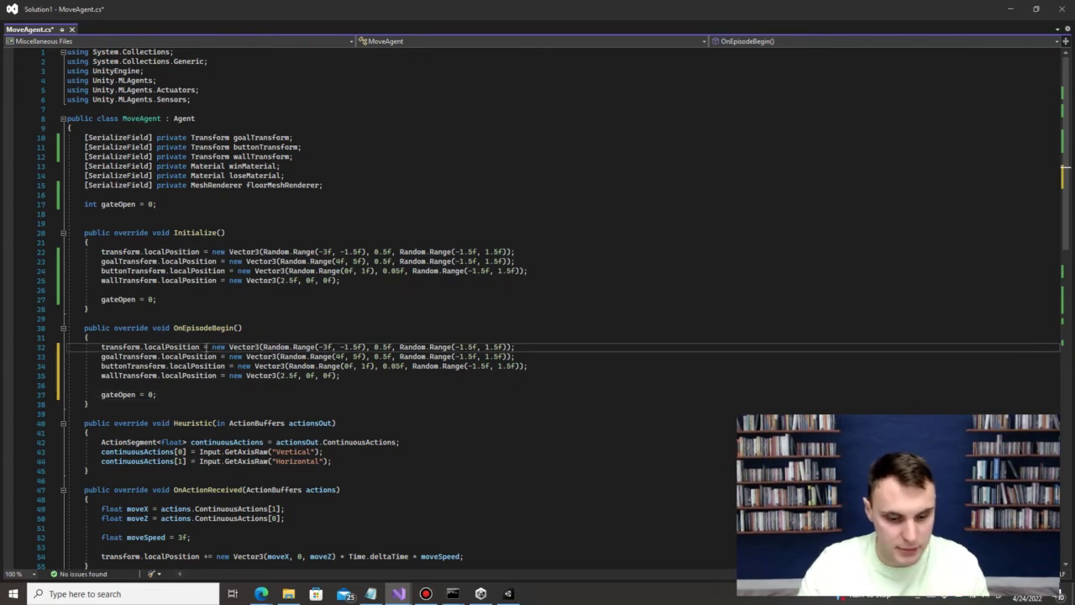
{"action": "key", "text": "ctrl+s"}
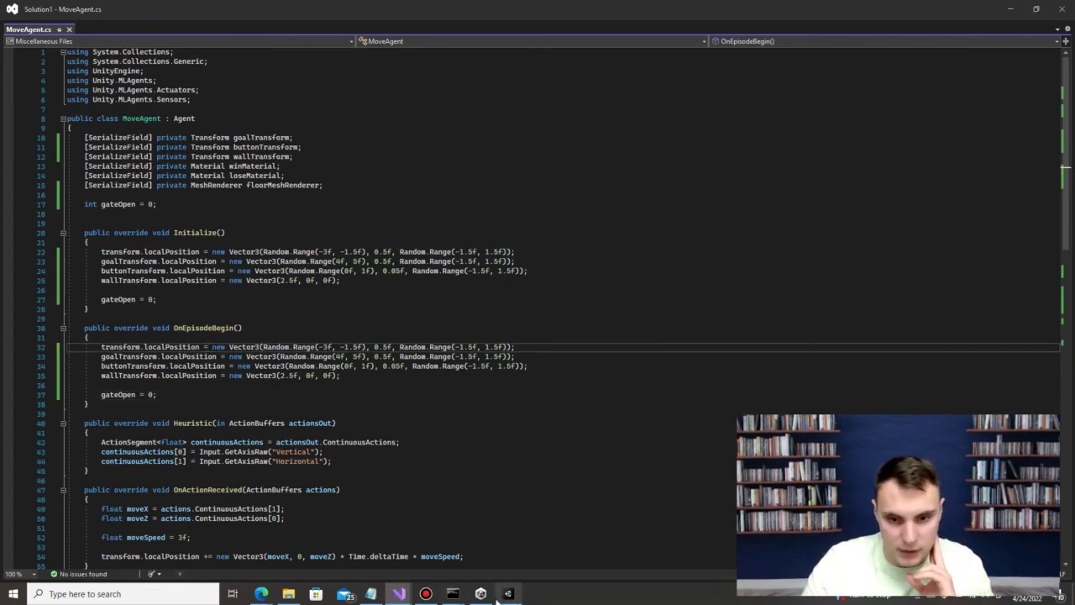
{"action": "left_click", "coordinate": [507, 595]}
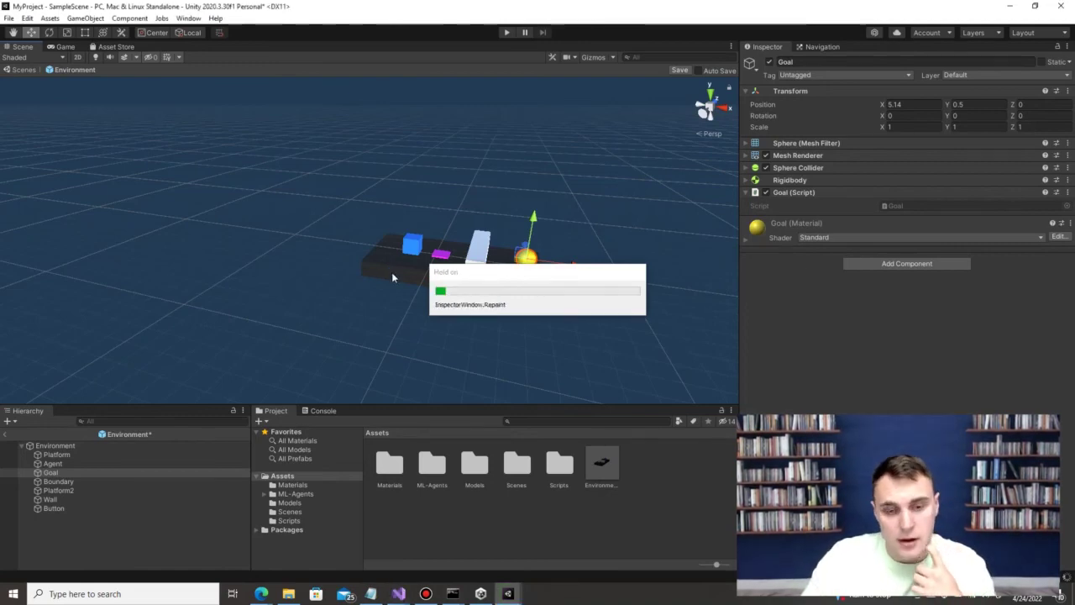
Step: Set the Agent's Behavior Parameters vector observation Space Size to 10, then collapse its components
{"action": "left_click", "coordinate": [412, 242]}
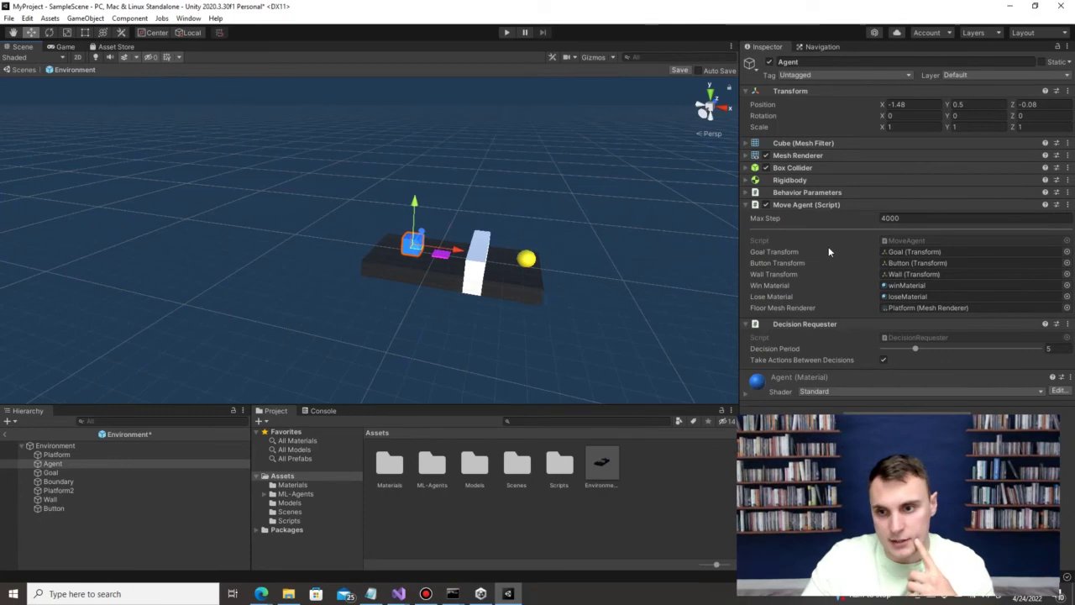
{"action": "left_click", "coordinate": [783, 191]}
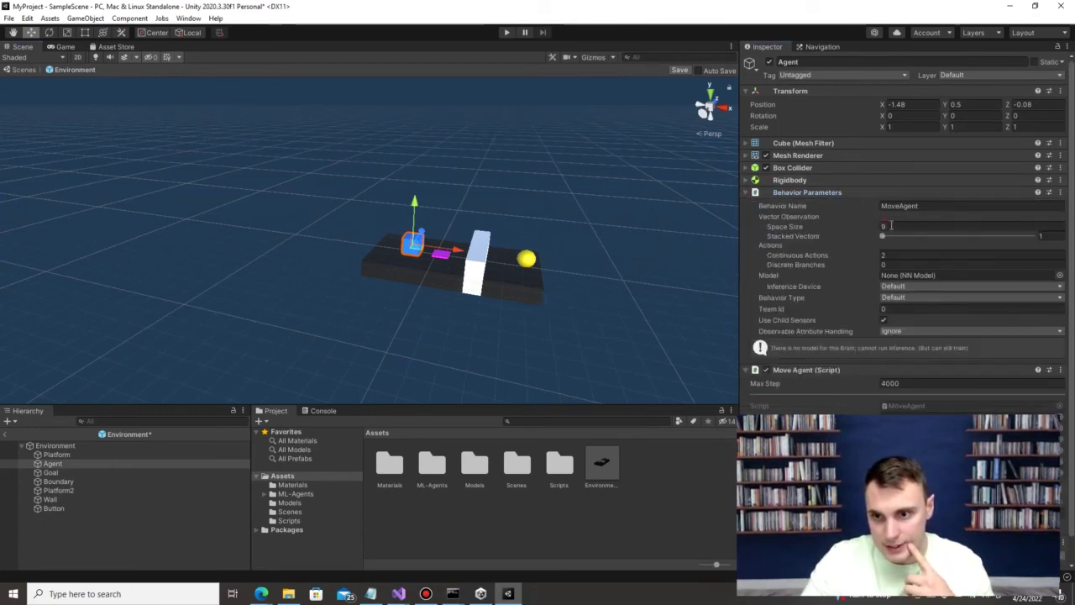
{"action": "left_click", "coordinate": [920, 225]}
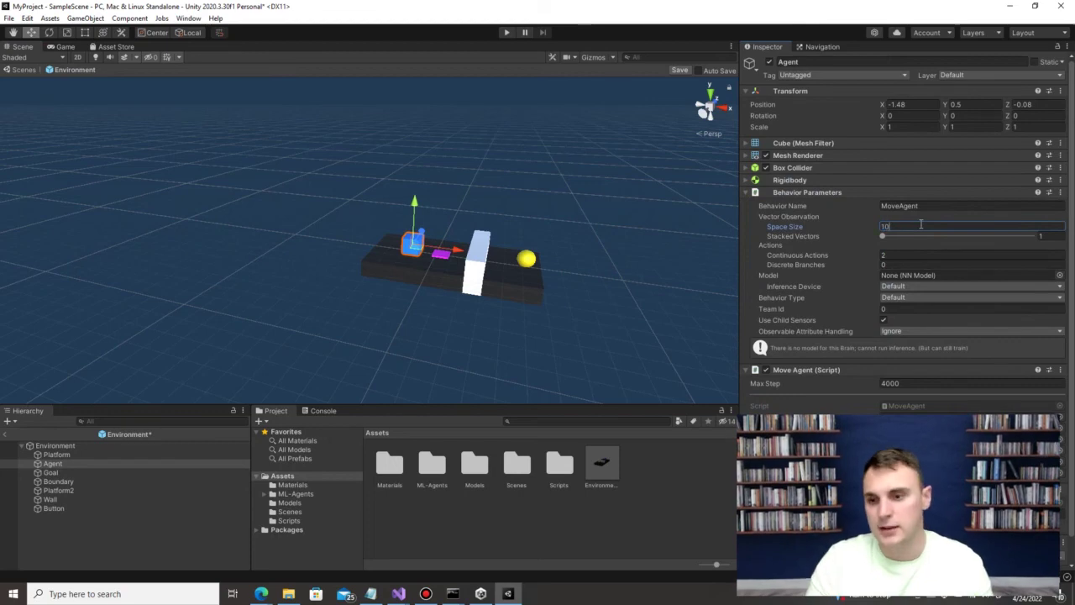
{"action": "type", "text": "10"}
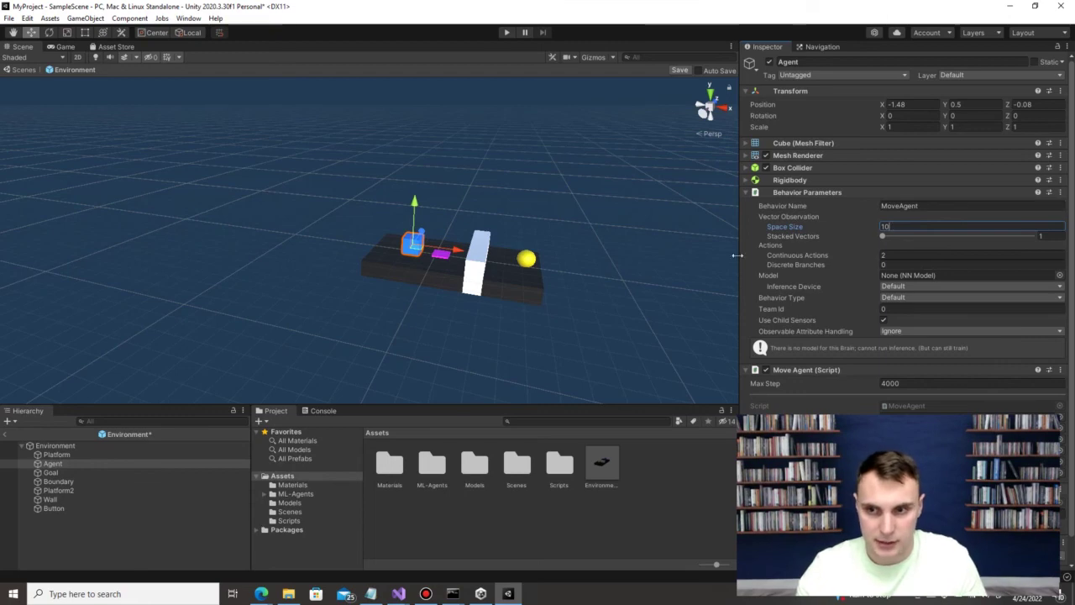
{"action": "left_click", "coordinate": [746, 193]}
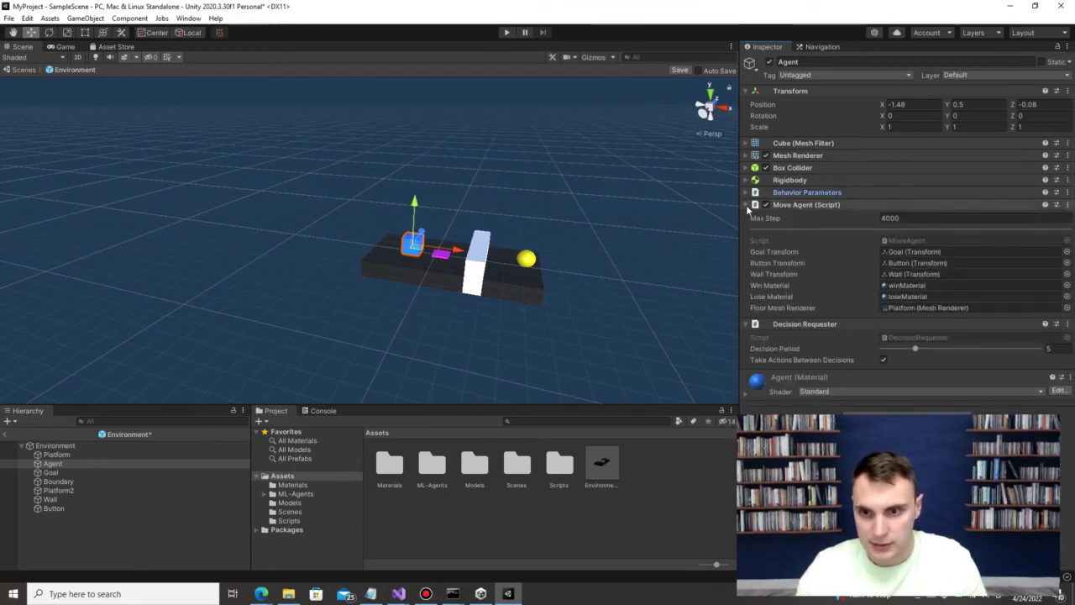
{"action": "left_click", "coordinate": [746, 205]}
{"action": "left_click", "coordinate": [747, 217]}
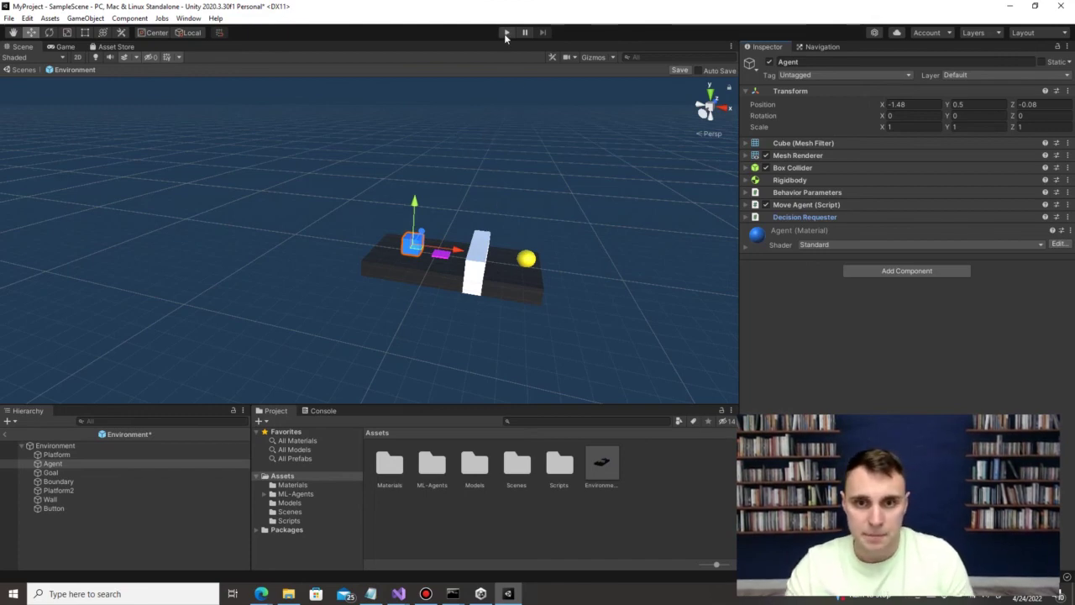
Step: Save the Environment prefab, return to the nine-environment scene, and run a quick Play test
{"action": "key", "text": "ctrl+s"}
{"action": "left_click", "coordinate": [5, 434]}
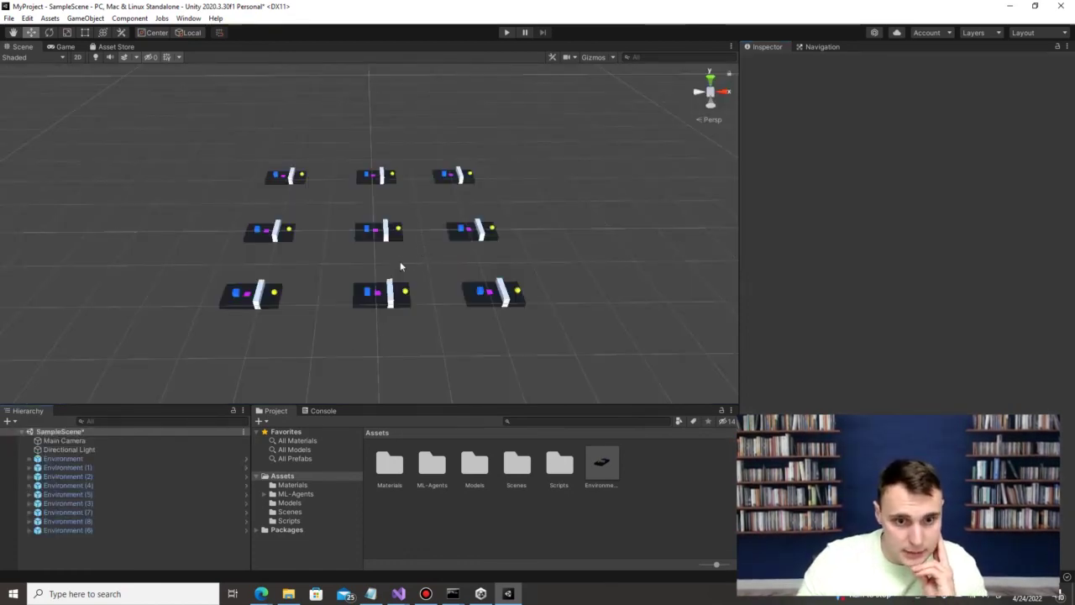
{"action": "left_click", "coordinate": [505, 33]}
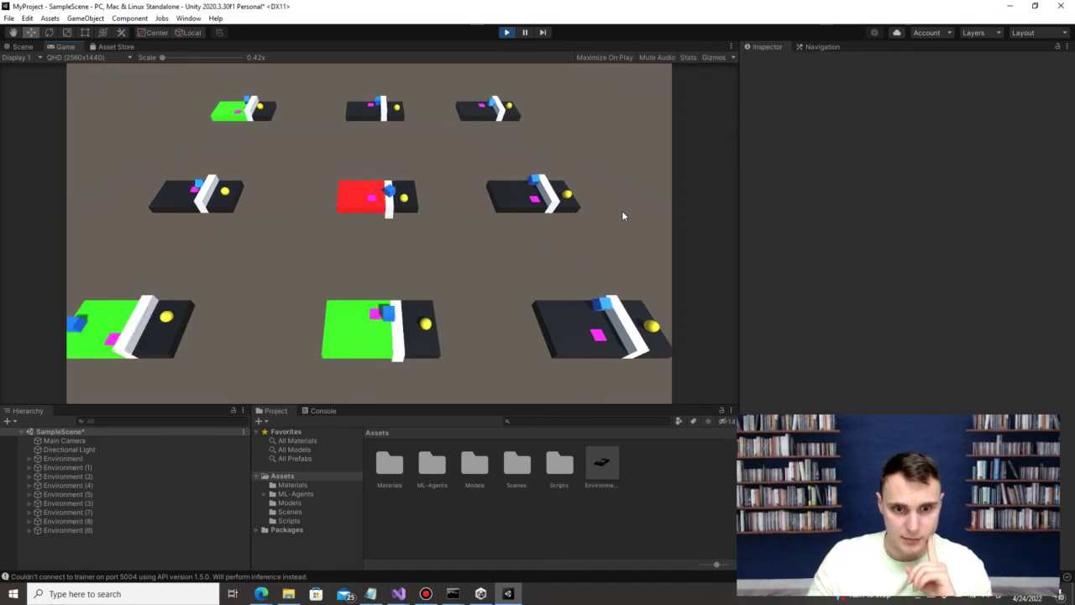
{"action": "left_click", "coordinate": [506, 33]}
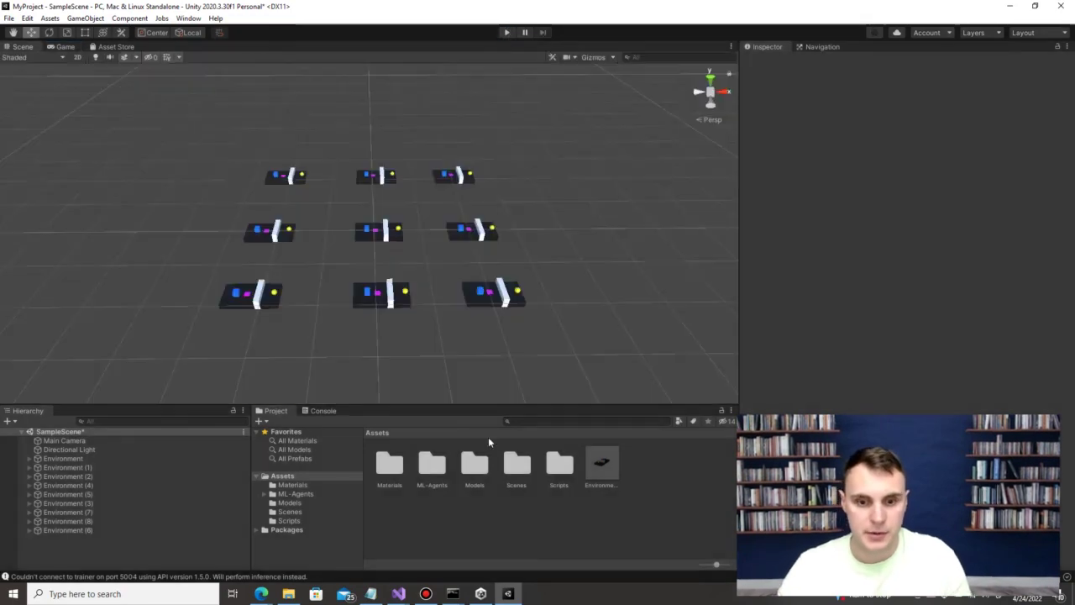
{"action": "mouse_move", "coordinate": [453, 594]}
{"action": "left_click", "coordinate": [468, 555]}
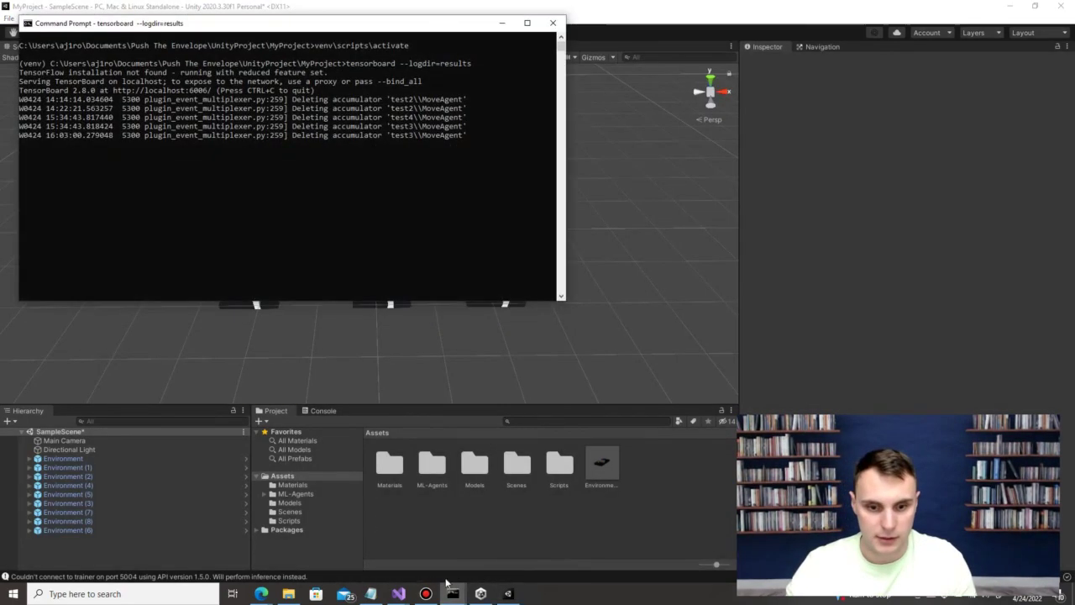
Step: Clear the console and rerun the previous mlagents-learn command with run id test4
{"action": "left_click", "coordinate": [412, 550]}
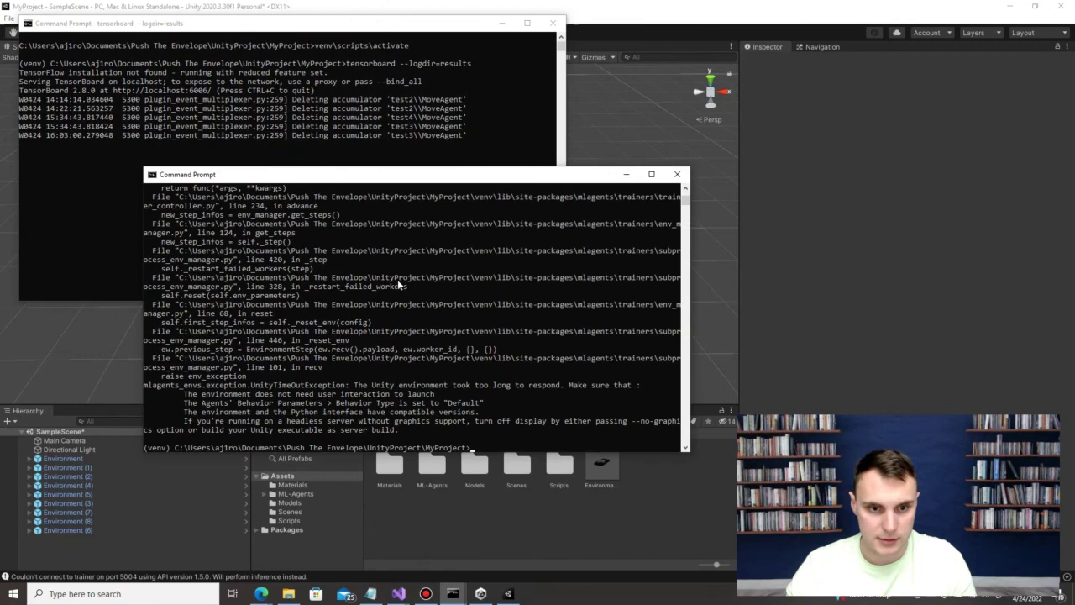
{"action": "type", "text": "cls"}
{"action": "key", "text": "Return"}
{"action": "type", "text": "cls"}
{"action": "key", "text": "Up"}
{"action": "key", "text": "Up"}
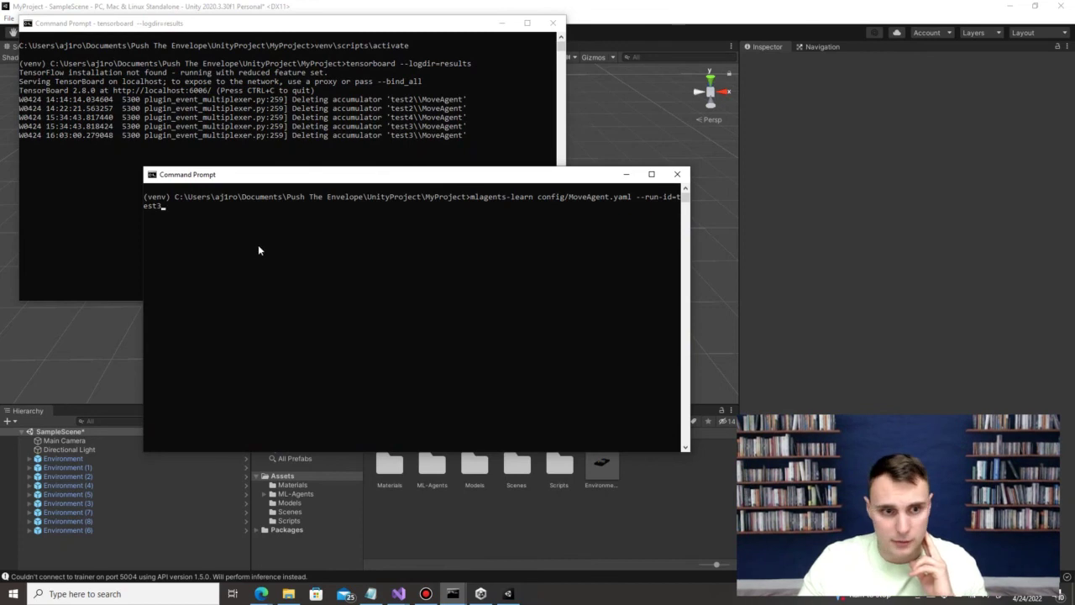
{"action": "type", "text": "4"}
{"action": "key", "text": "Return"}
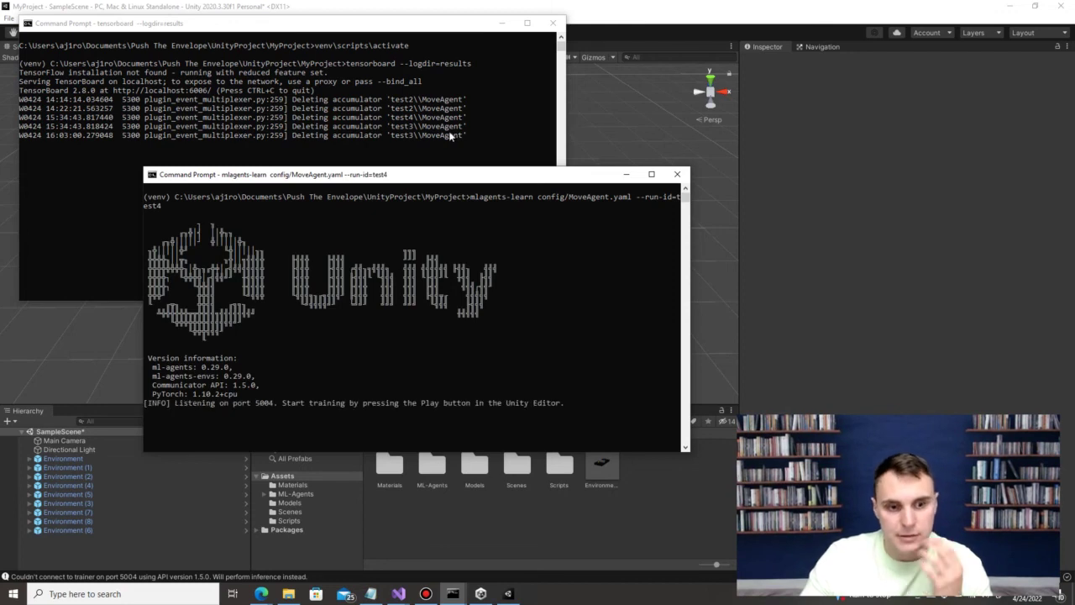
{"action": "left_click", "coordinate": [621, 38]}
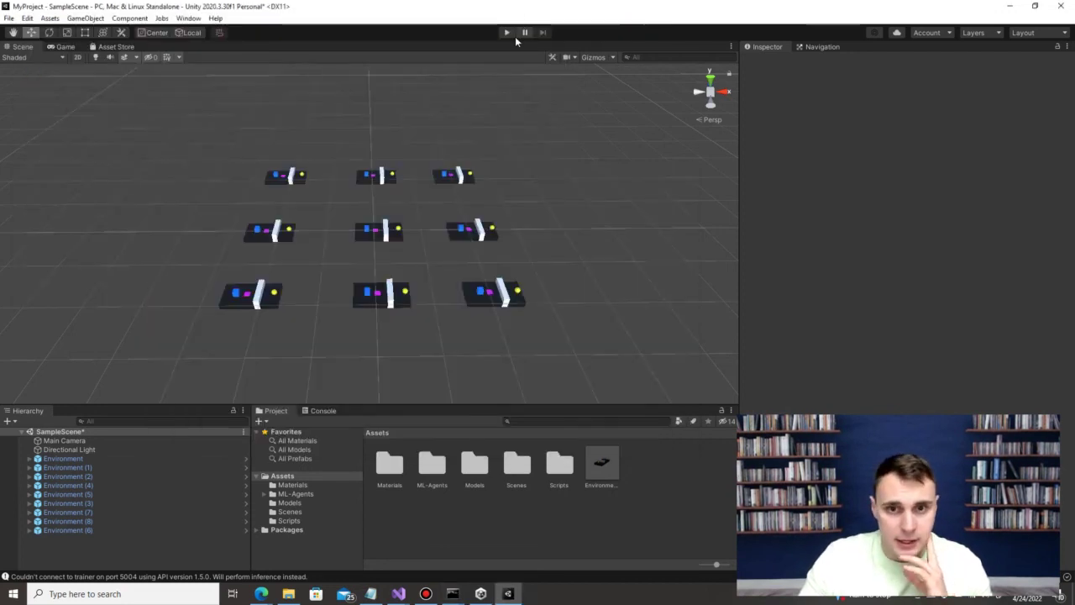
Step: Run the test4 training in Play mode across the nine-environment grid, then stop it
{"action": "left_click", "coordinate": [505, 33]}
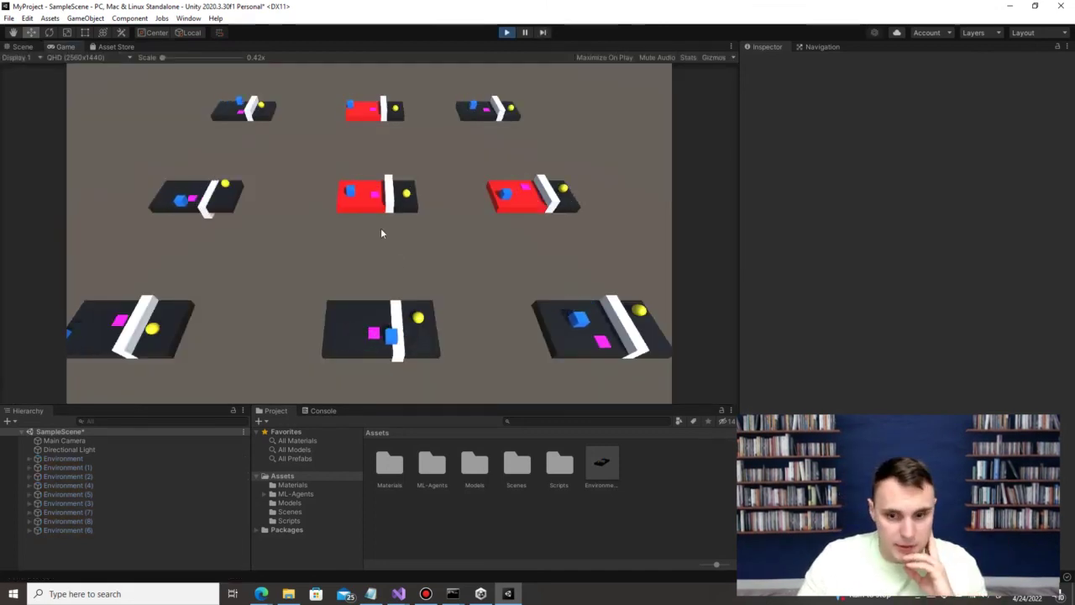
{"action": "left_click", "coordinate": [419, 593]}
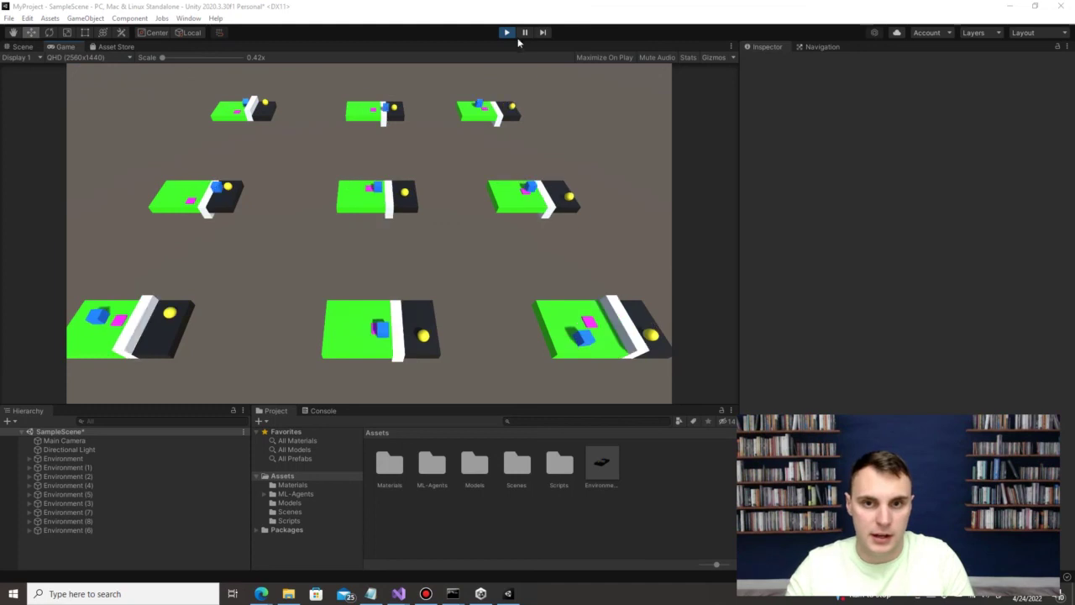
{"action": "key", "text": "ctrl+p"}
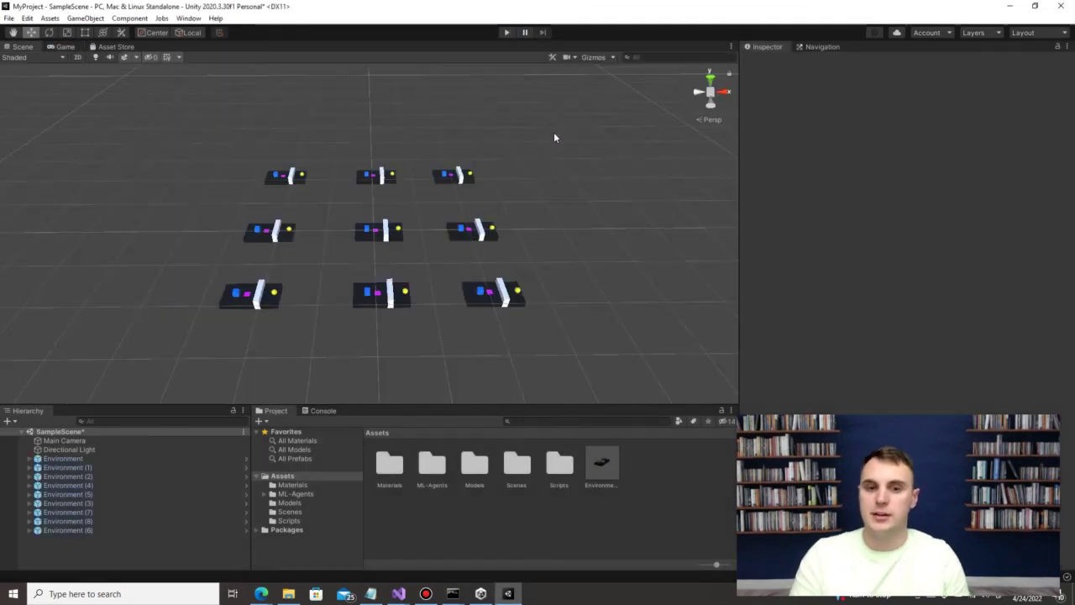